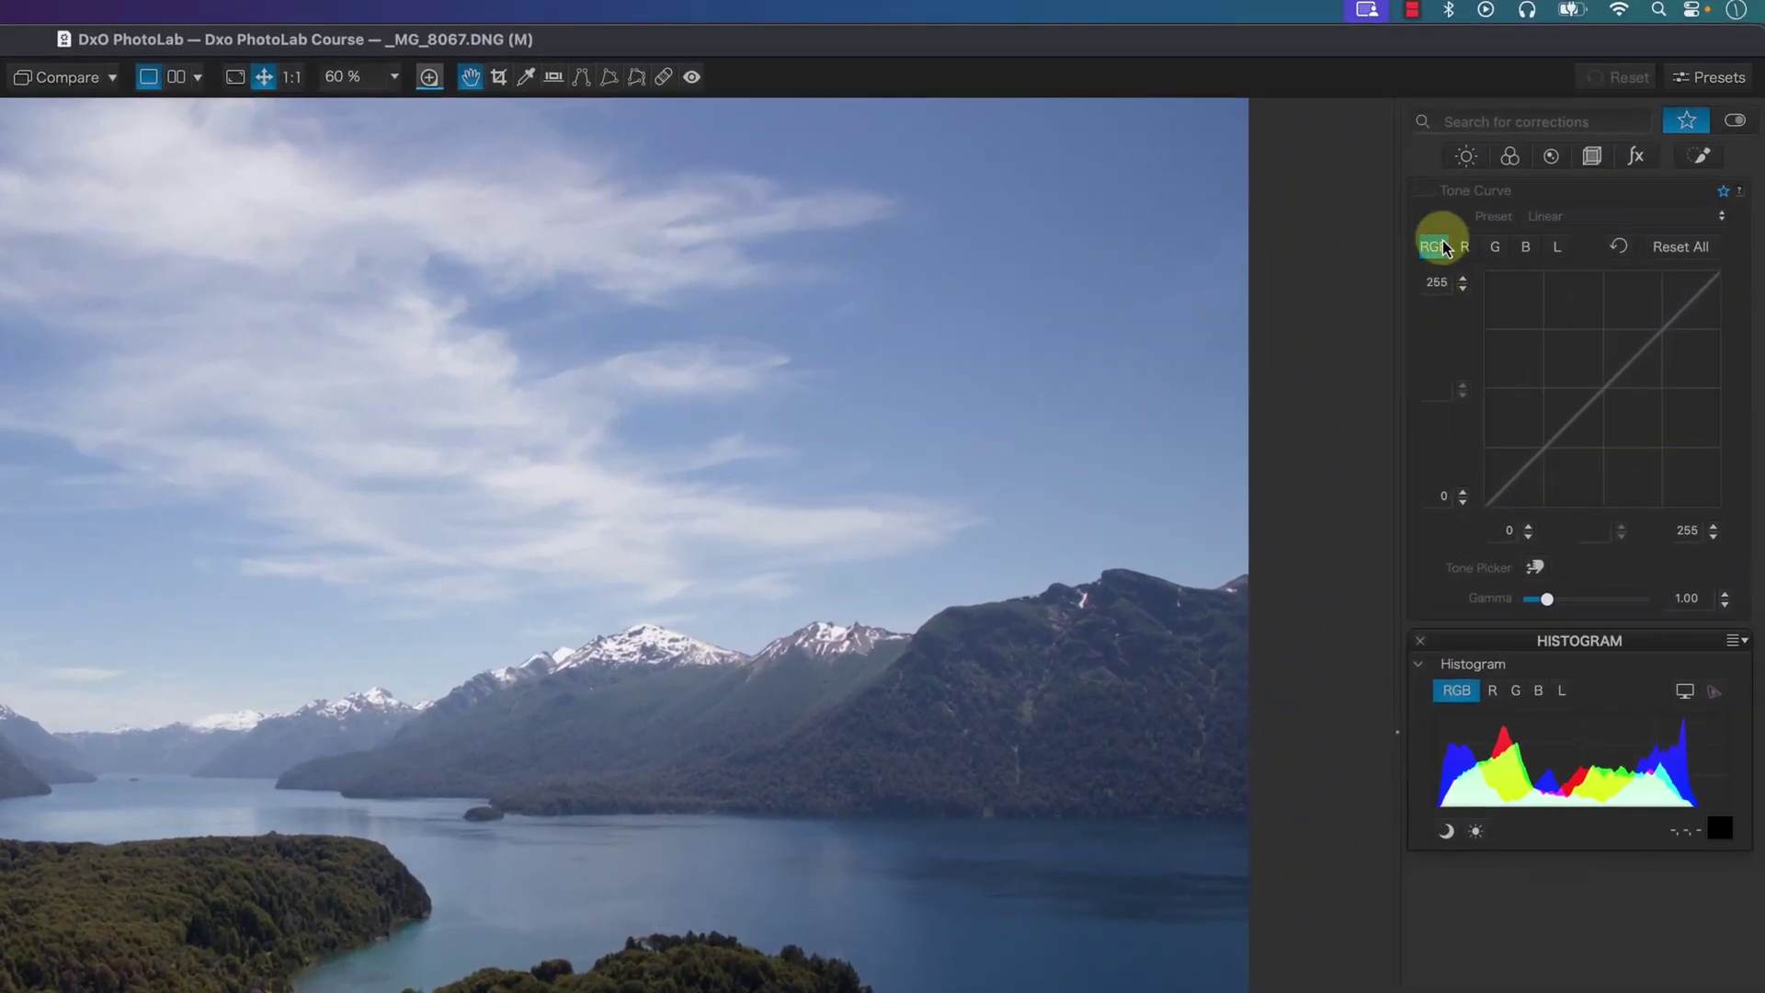
Enable the Tone Curve correction and view its R, G, B and L channel curves, ending on the RGB curve.
{"action": "left_click", "coordinate": [1427, 192]}
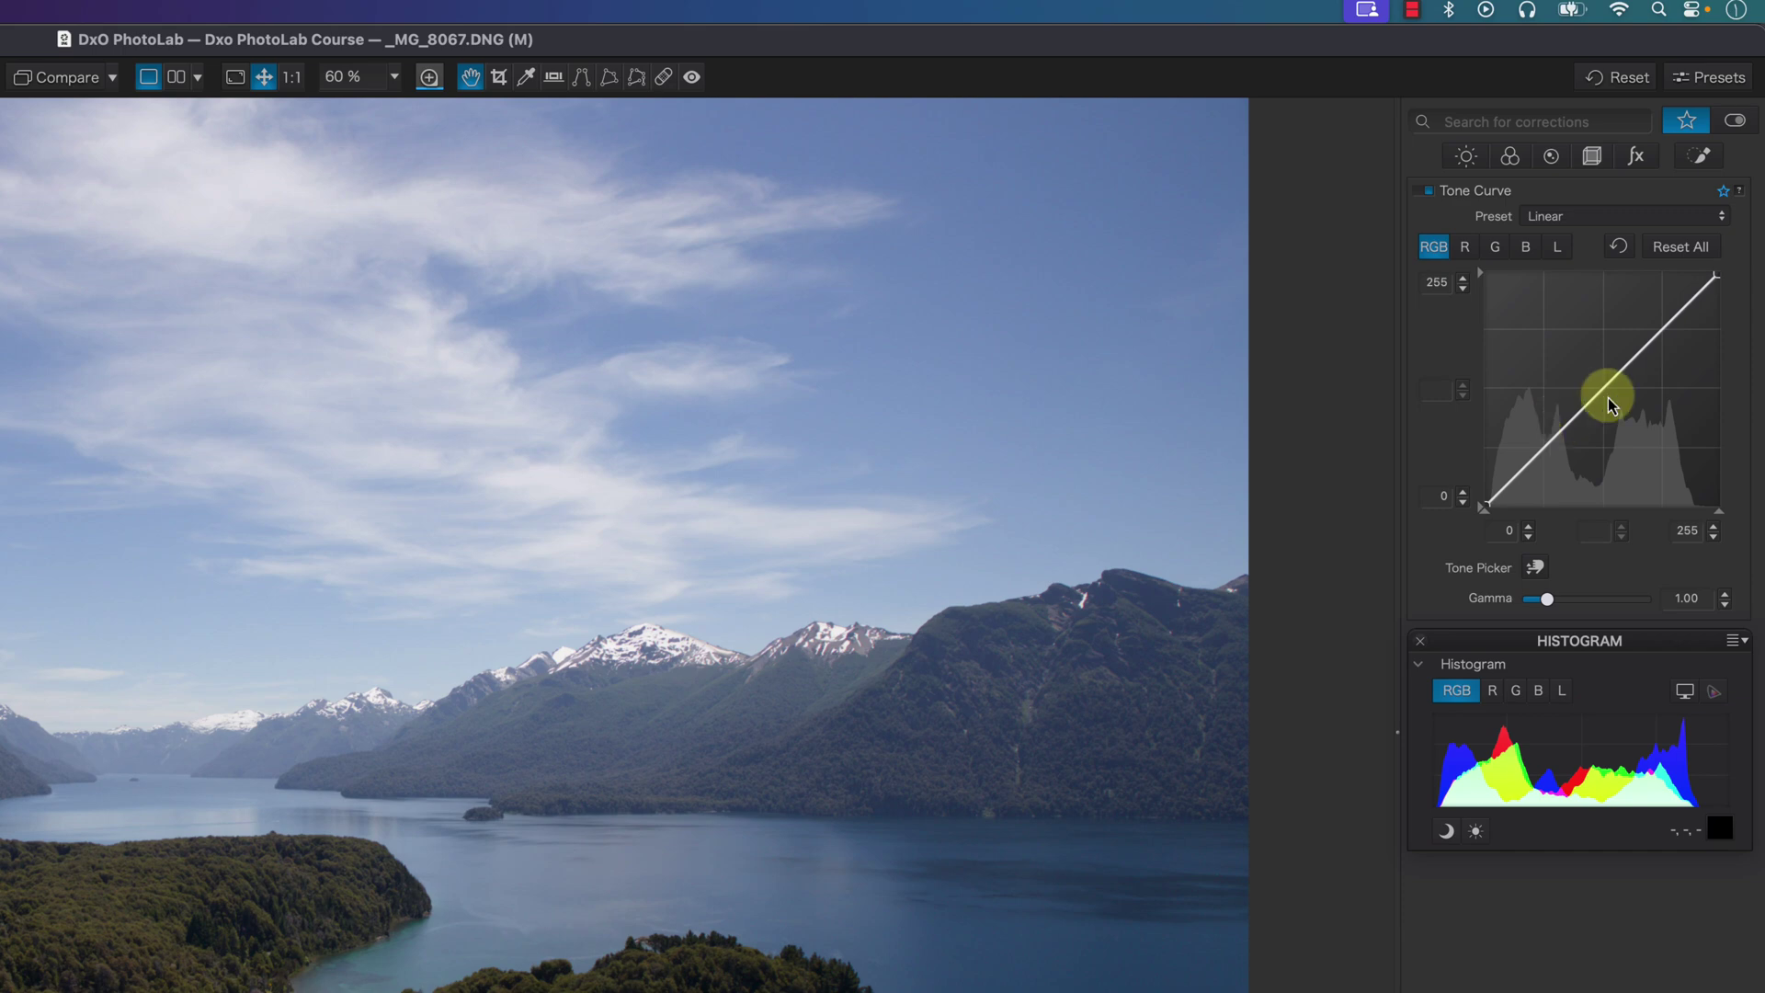
{"action": "left_click", "coordinate": [1465, 246]}
{"action": "left_click", "coordinate": [1495, 246]}
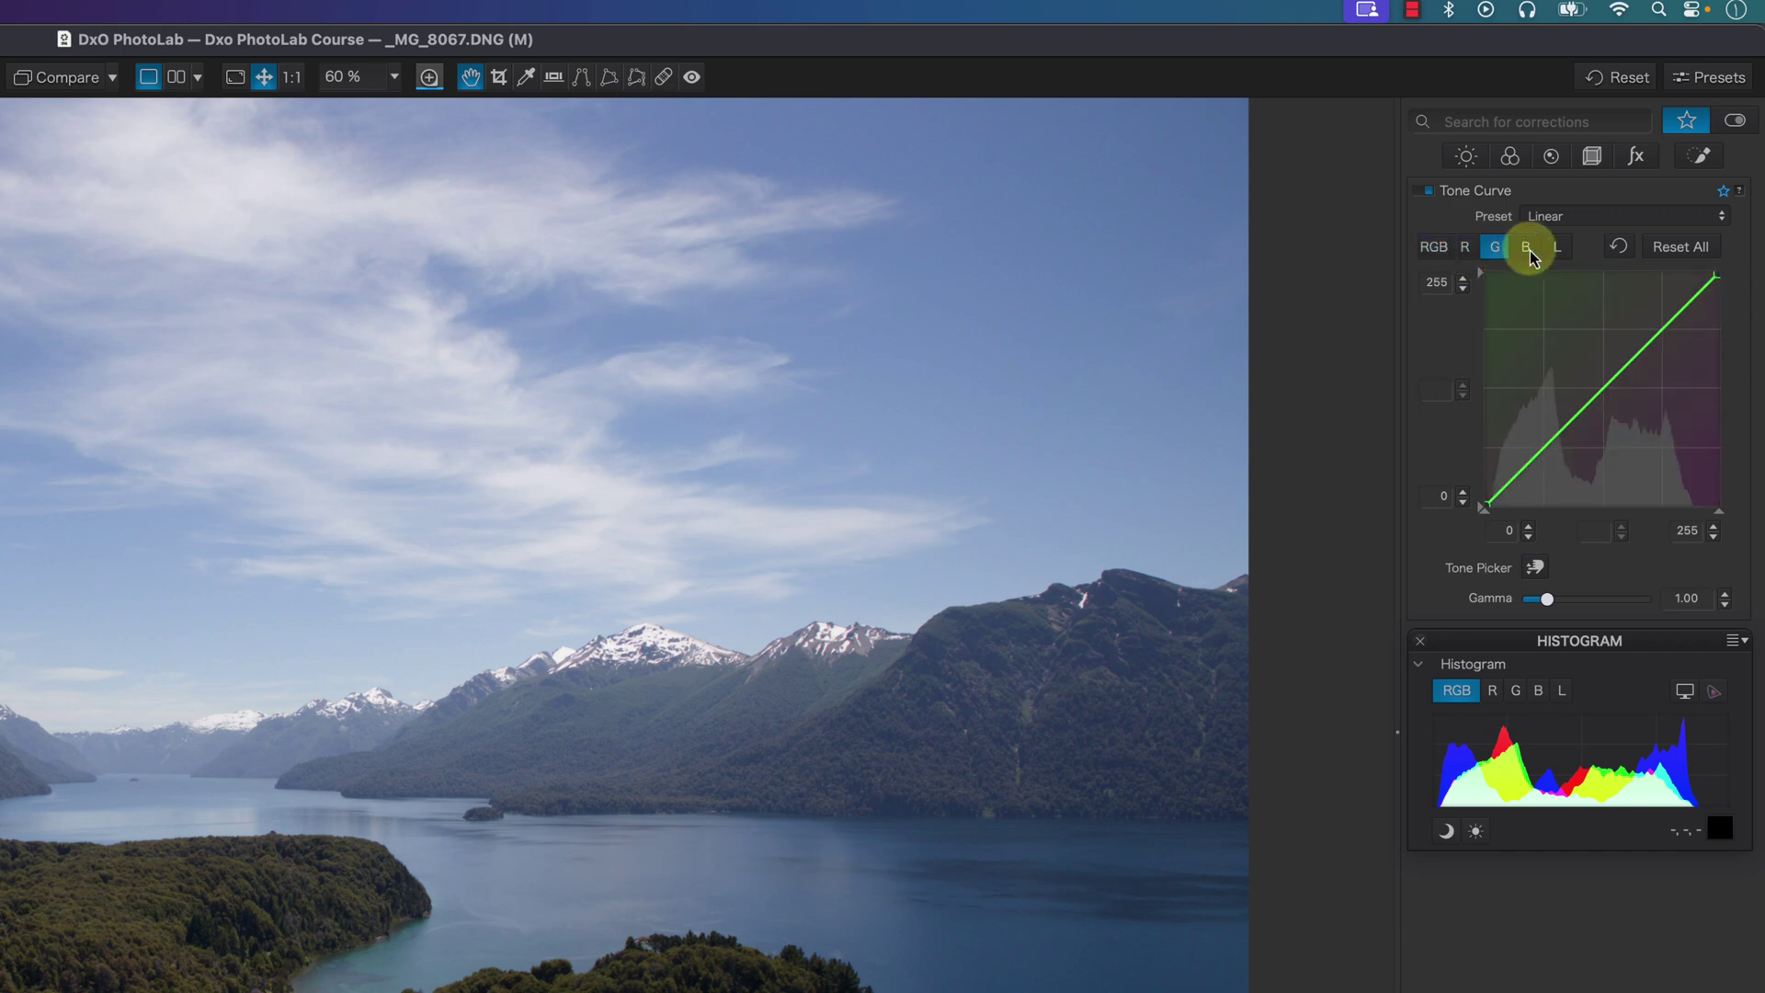
{"action": "left_click", "coordinate": [1528, 250]}
{"action": "left_click", "coordinate": [1555, 252]}
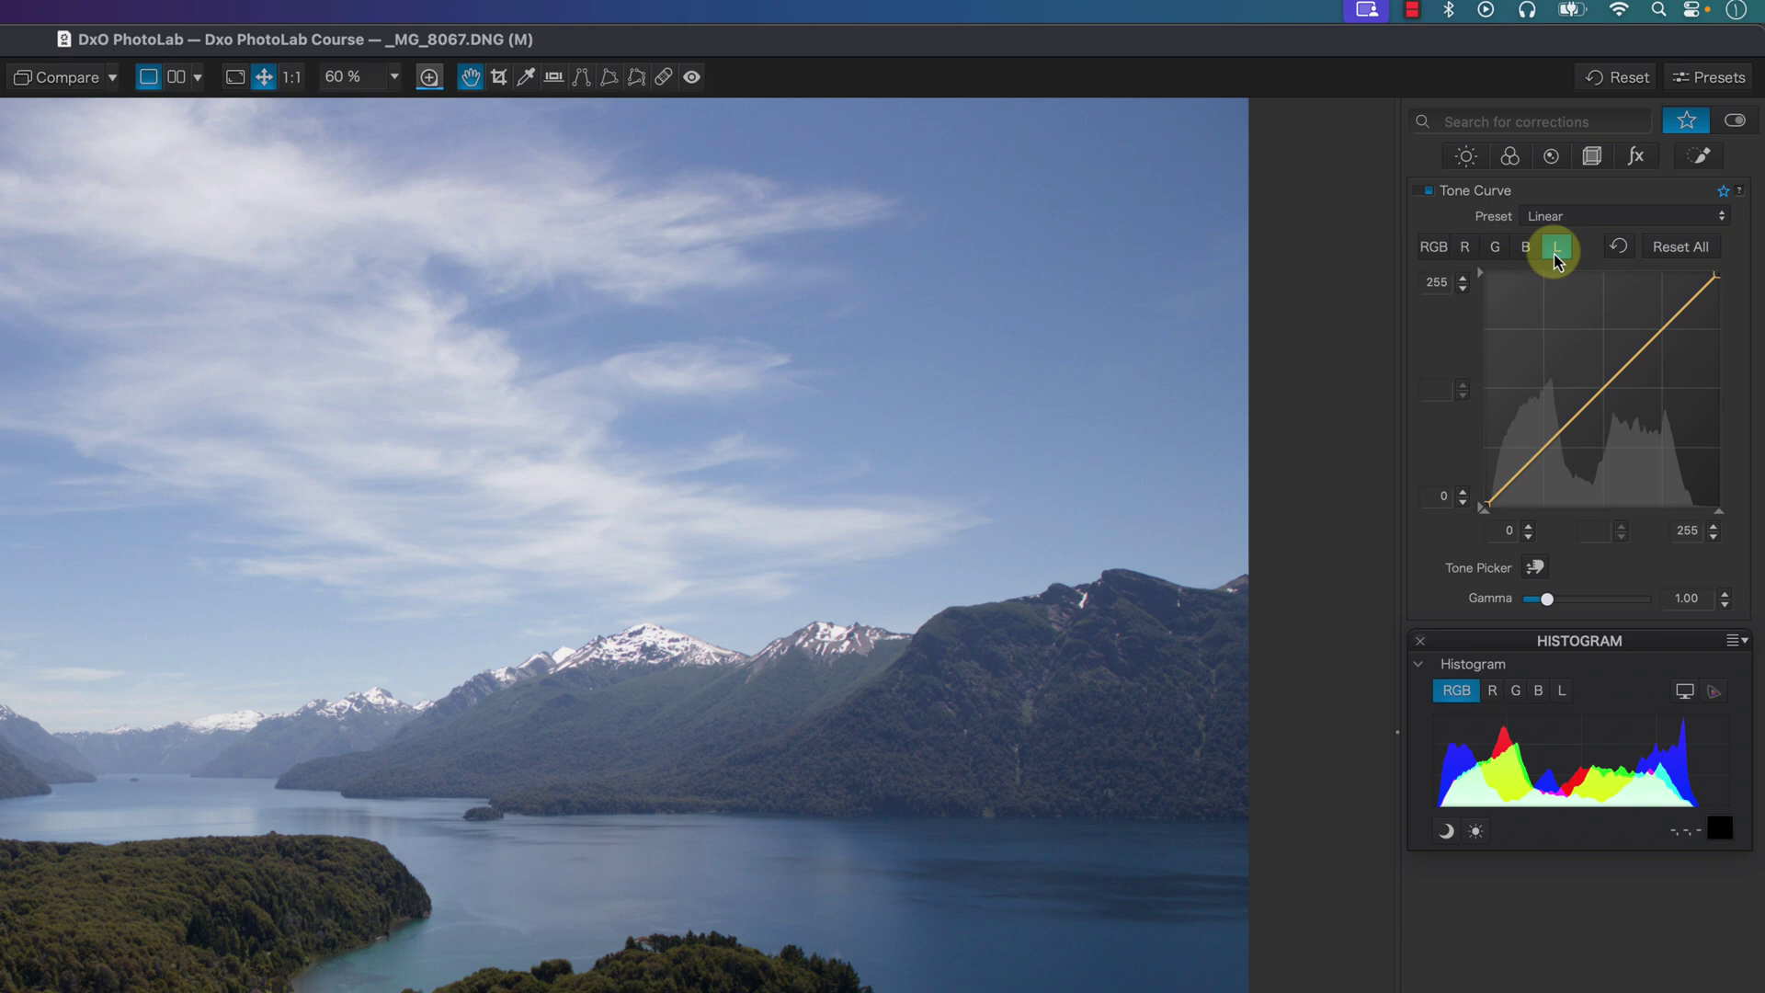
{"action": "left_click", "coordinate": [1434, 252]}
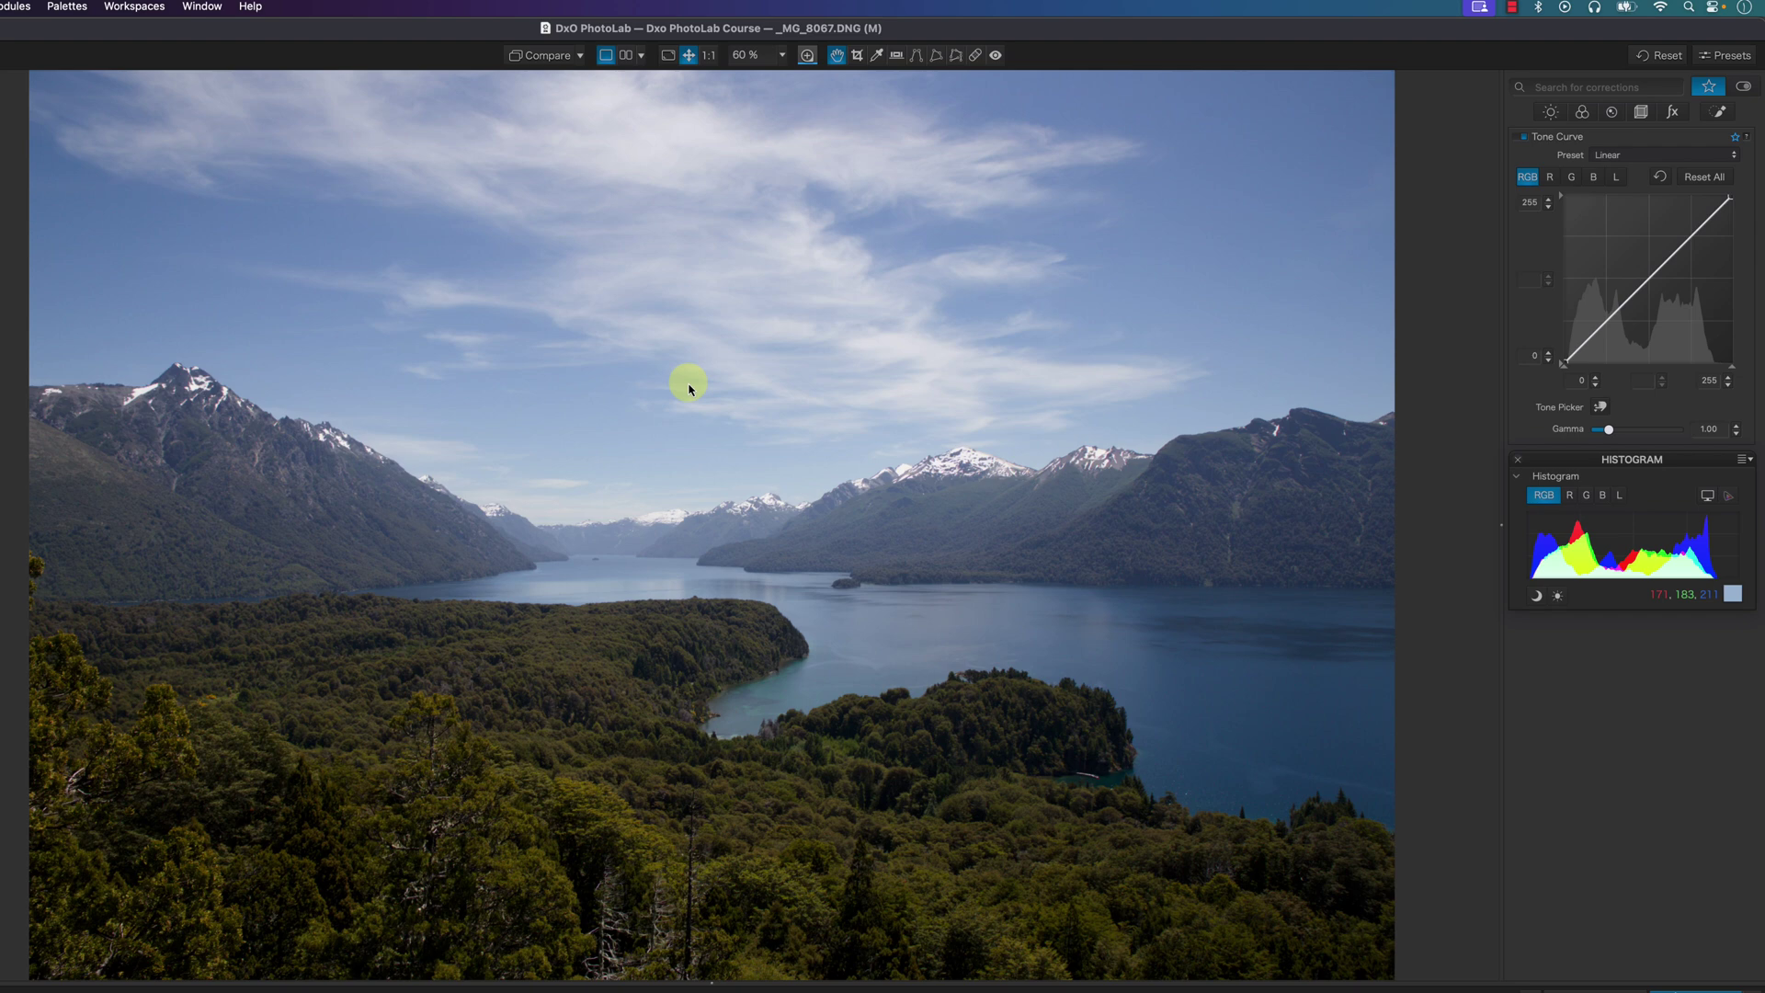
Shape an S-curve on the RGB channel with a shadow point at about 63/39 and a highlight point at about 198/220.
{"action": "left_click", "coordinate": [1596, 335]}
{"action": "left_click_drag", "start_coordinate": [1596, 337], "coordinate": [1609, 345]}
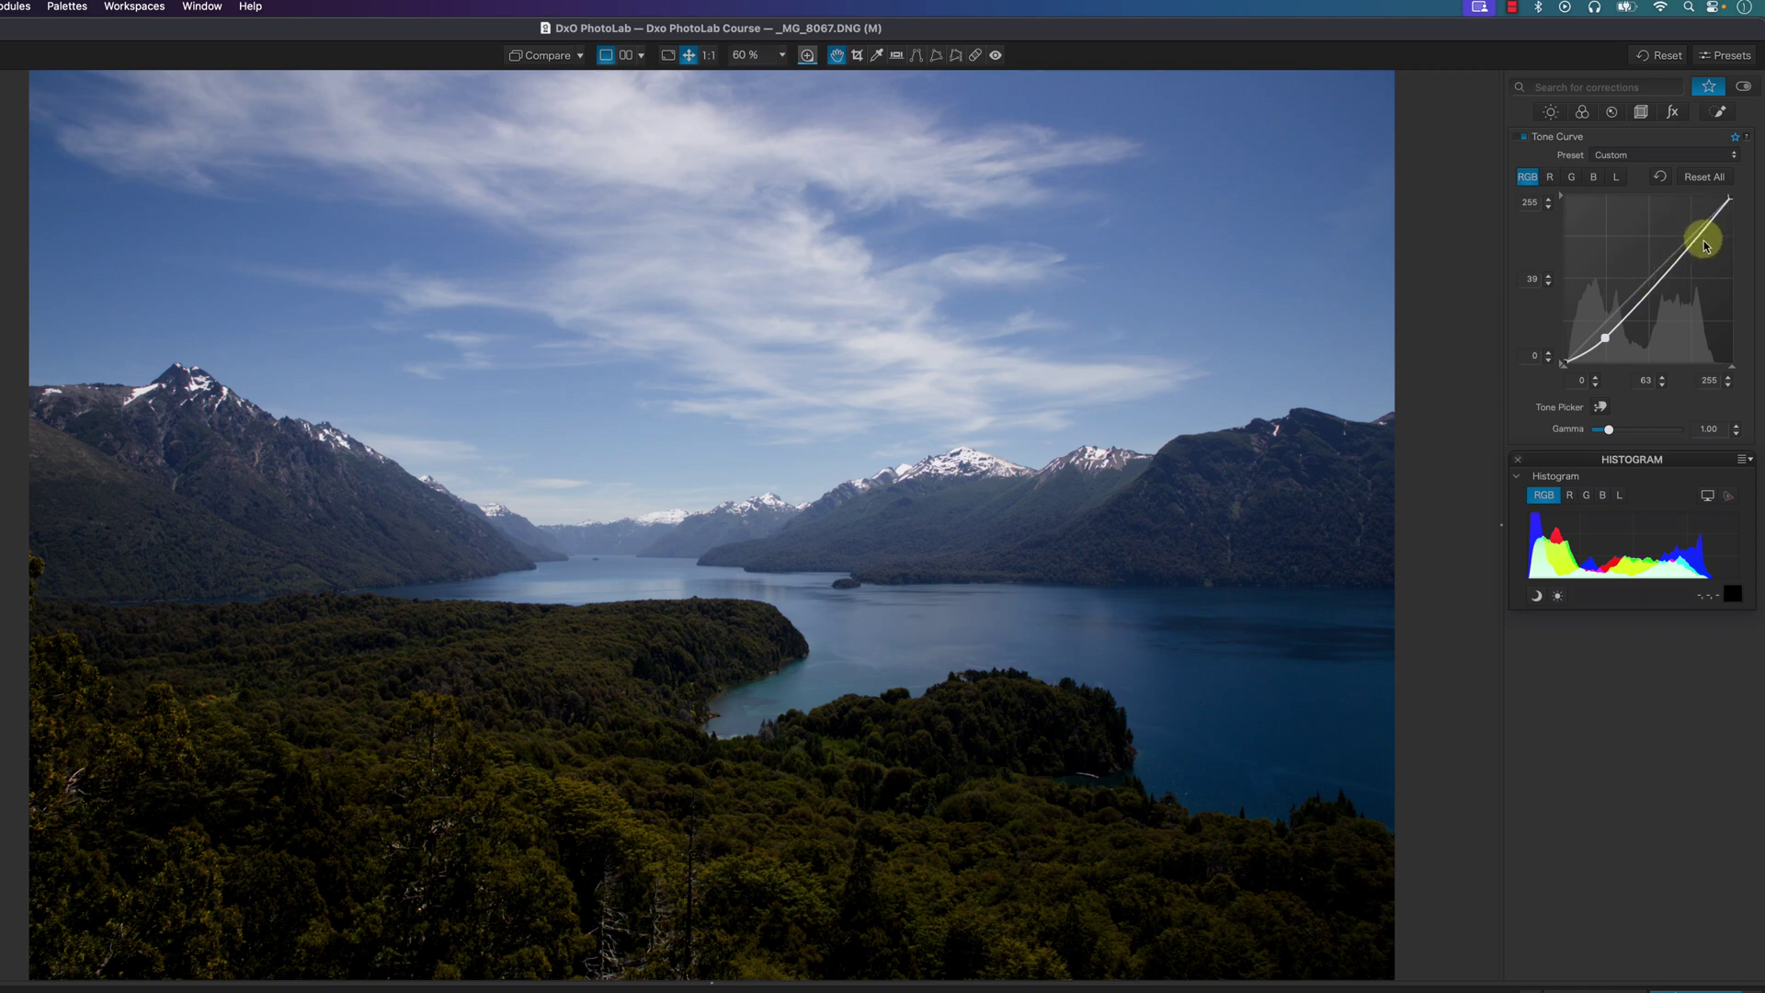
{"action": "left_click", "coordinate": [1699, 238]}
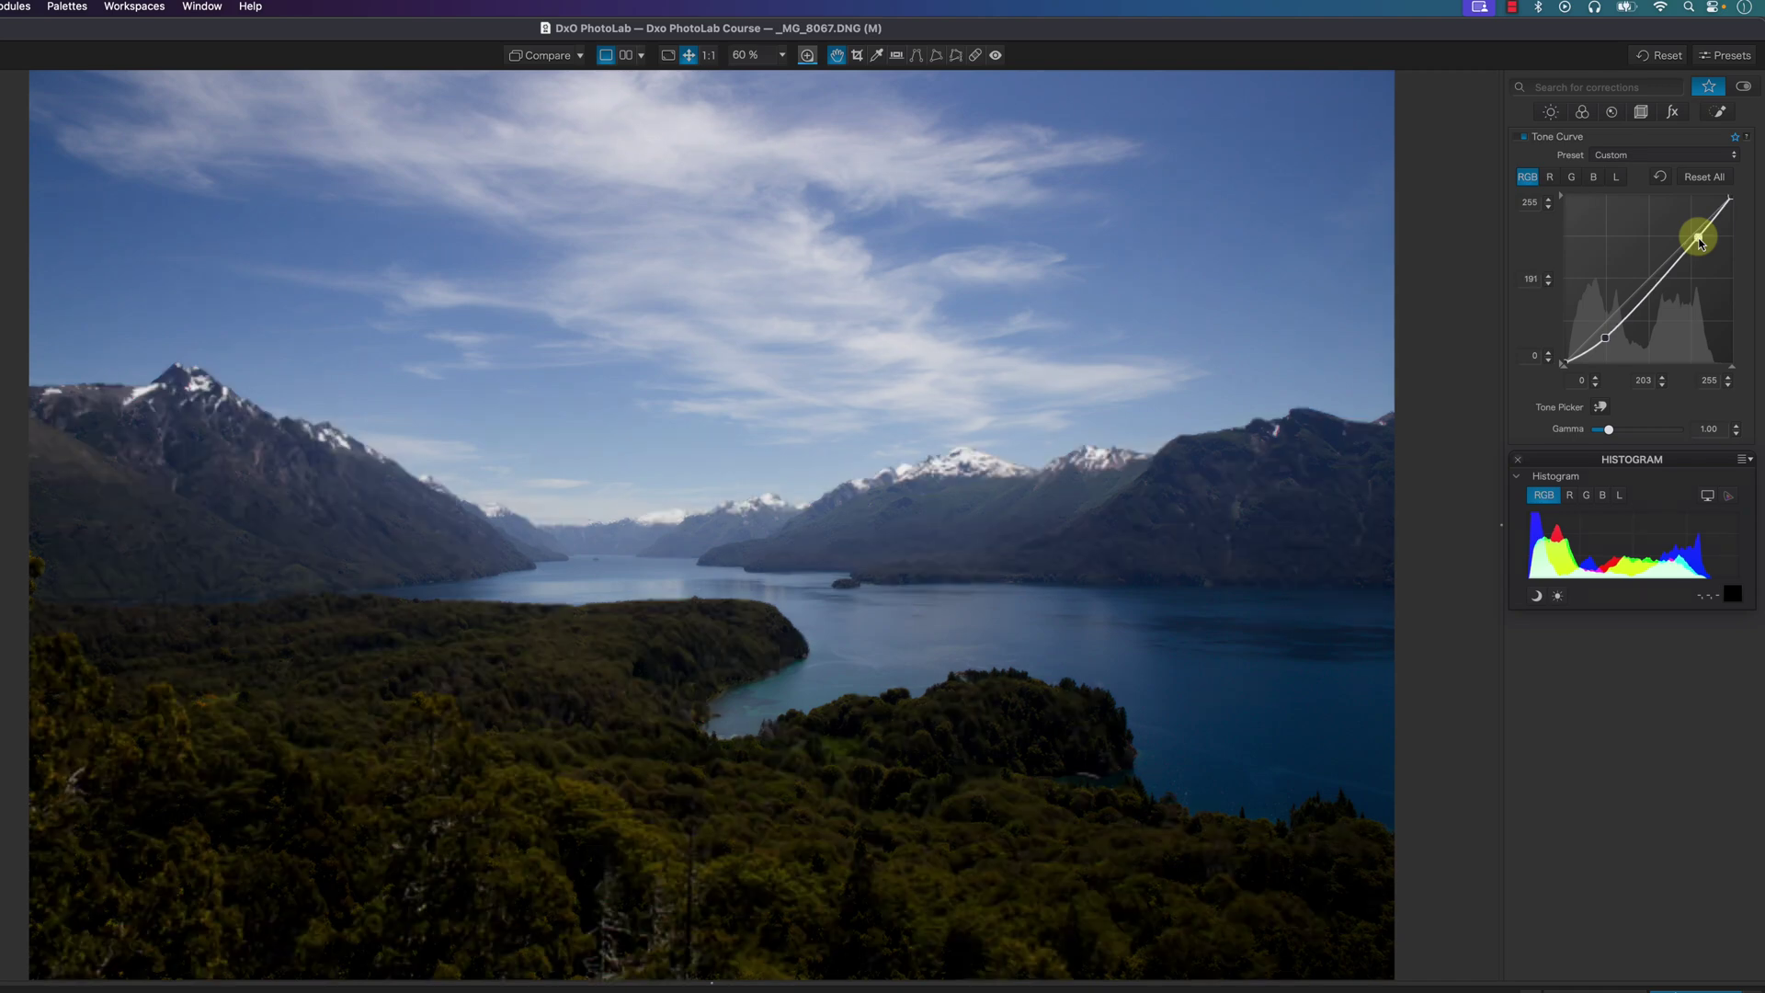
{"action": "left_click_drag", "start_coordinate": [1700, 241], "coordinate": [1697, 218]}
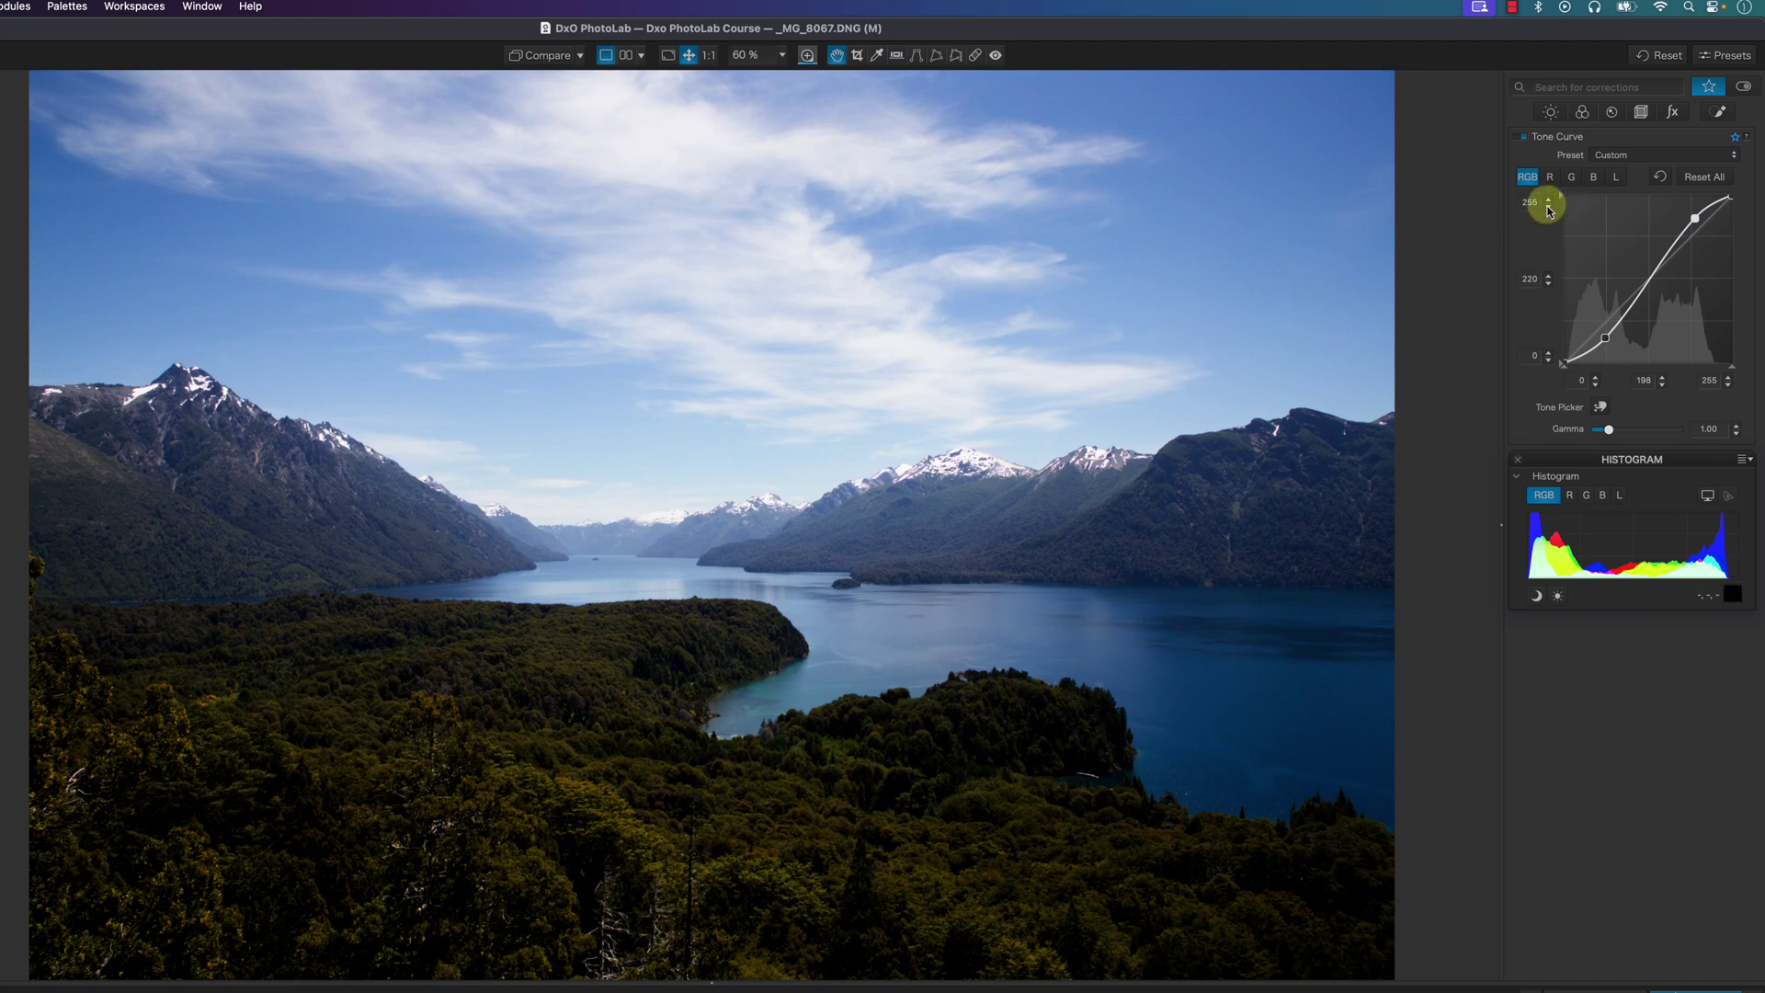
Compare the photo with and without the Tone Curve correction, leaving the correction enabled.
{"action": "left_click", "coordinate": [1524, 137]}
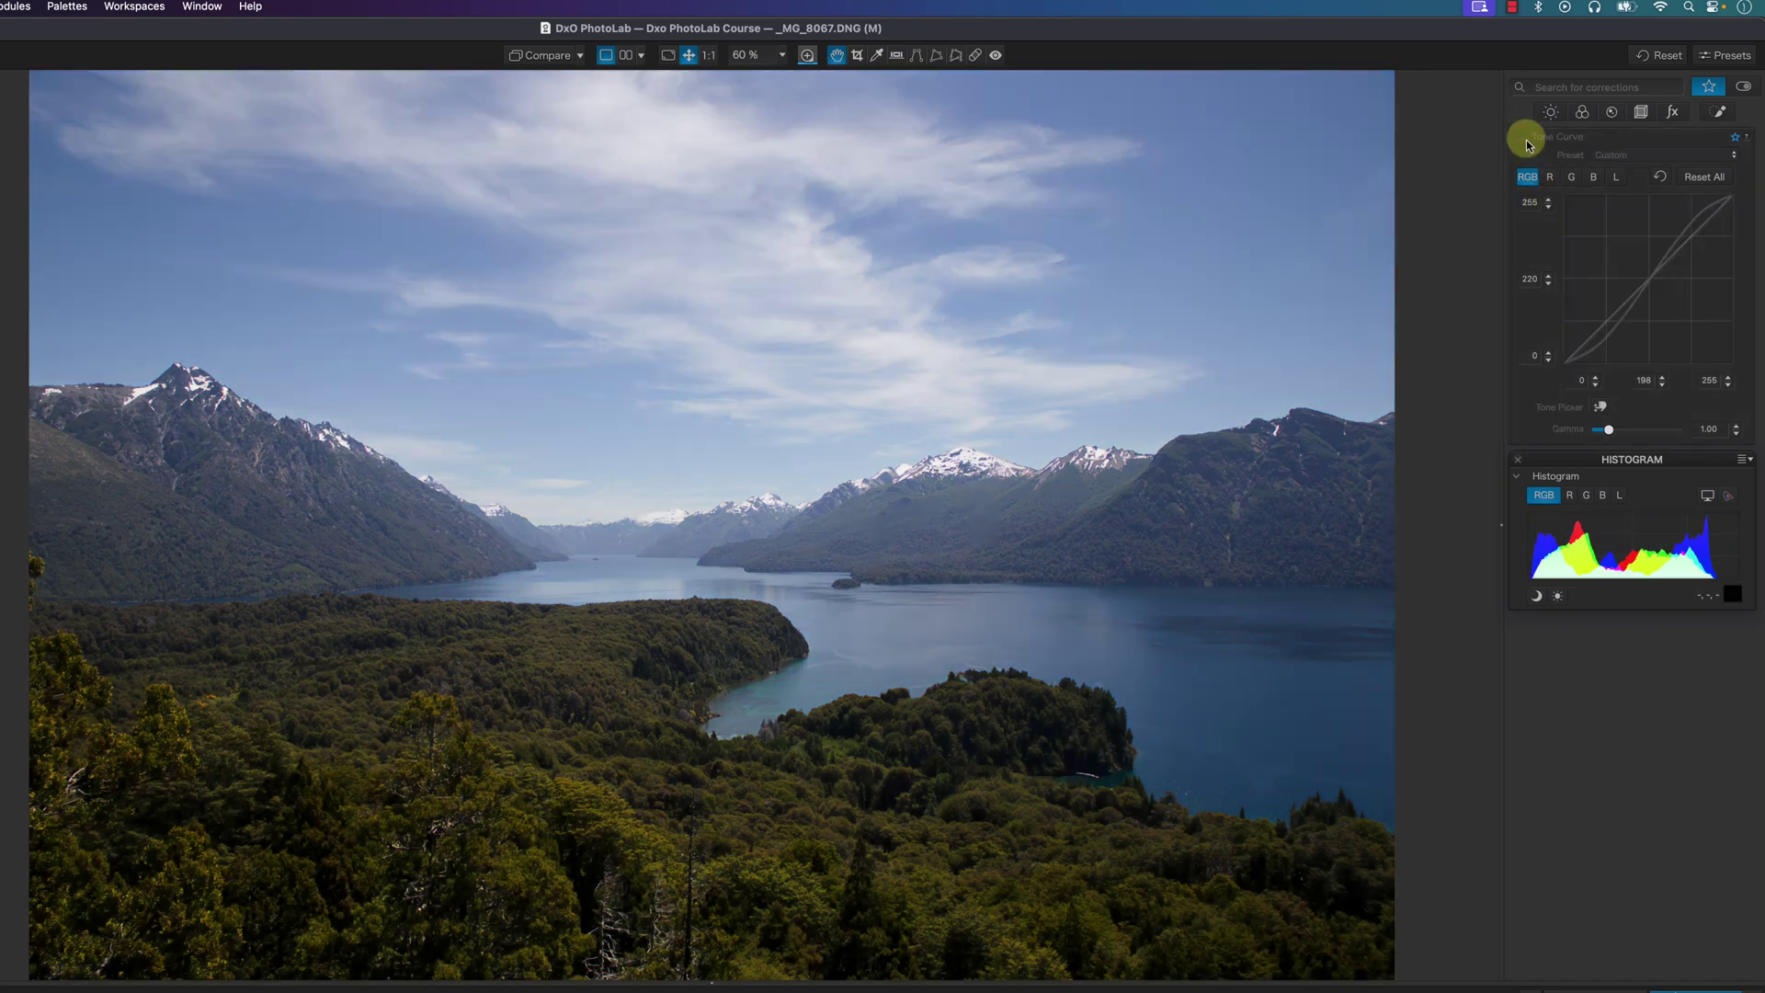
{"action": "left_click", "coordinate": [1526, 140]}
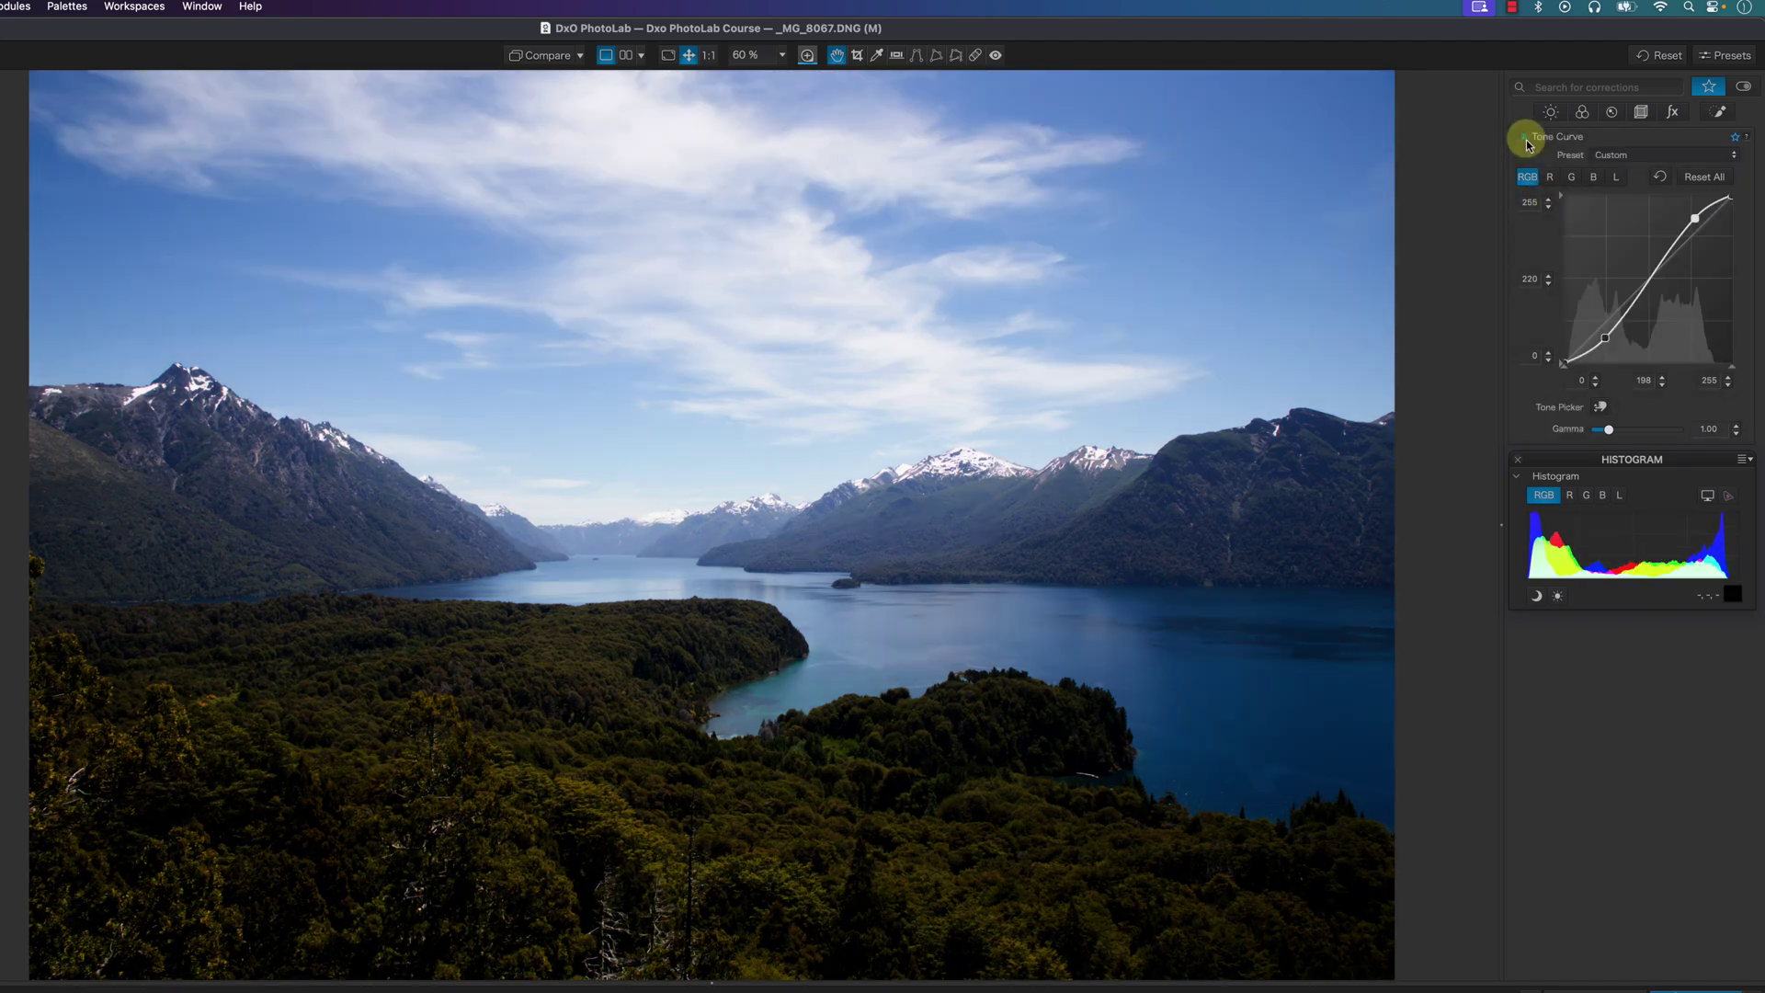
{"action": "left_click", "coordinate": [1527, 140]}
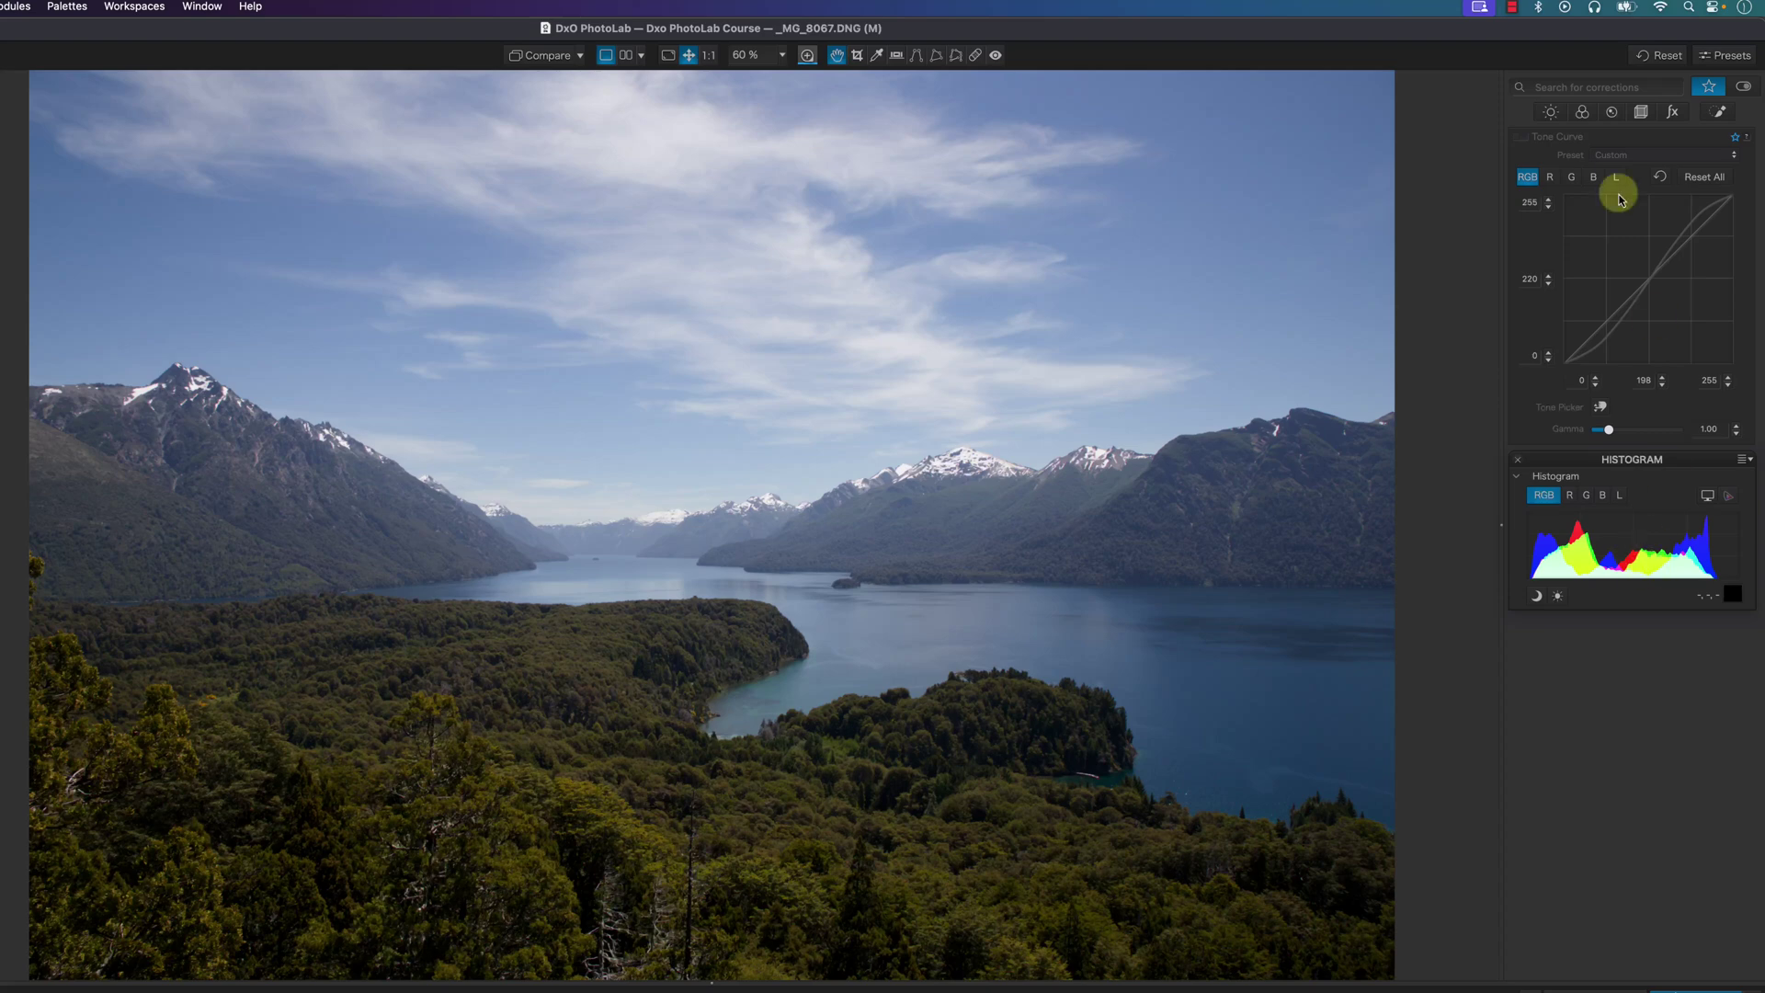
{"action": "left_click", "coordinate": [1525, 140]}
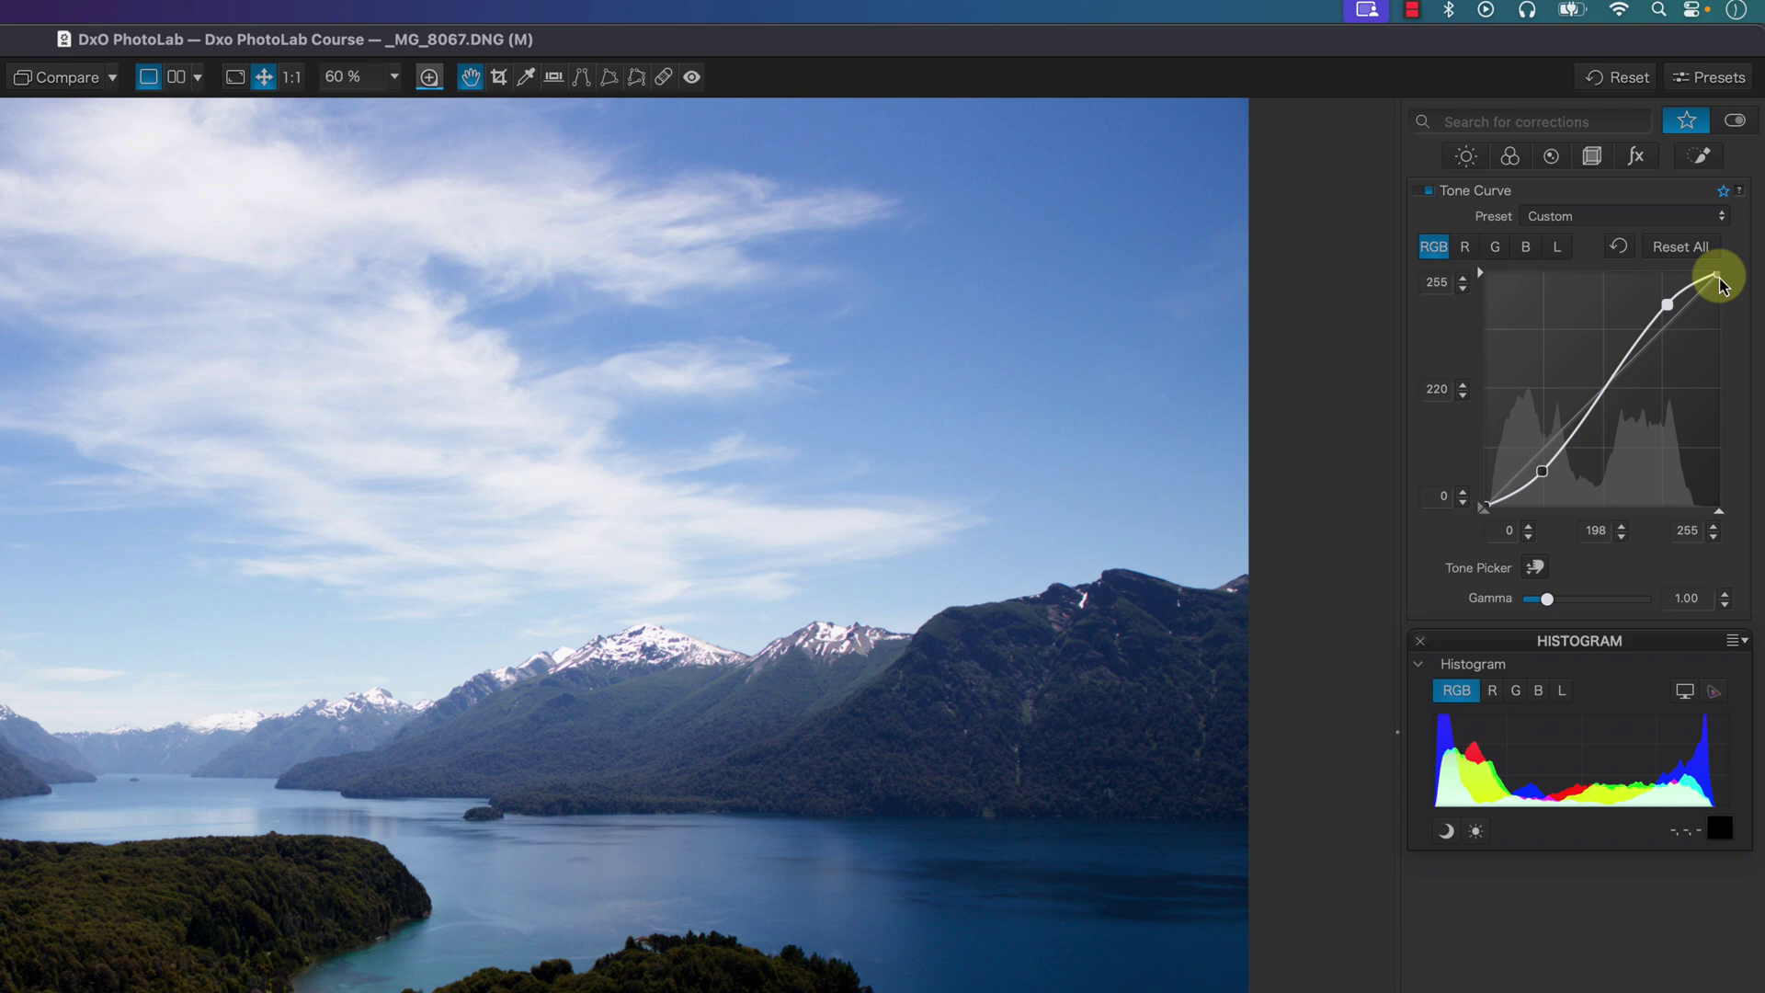
Move the RGB curve's white point to input 233 and reset all tone curves.
{"action": "left_click_drag", "start_coordinate": [1721, 285], "coordinate": [1702, 272]}
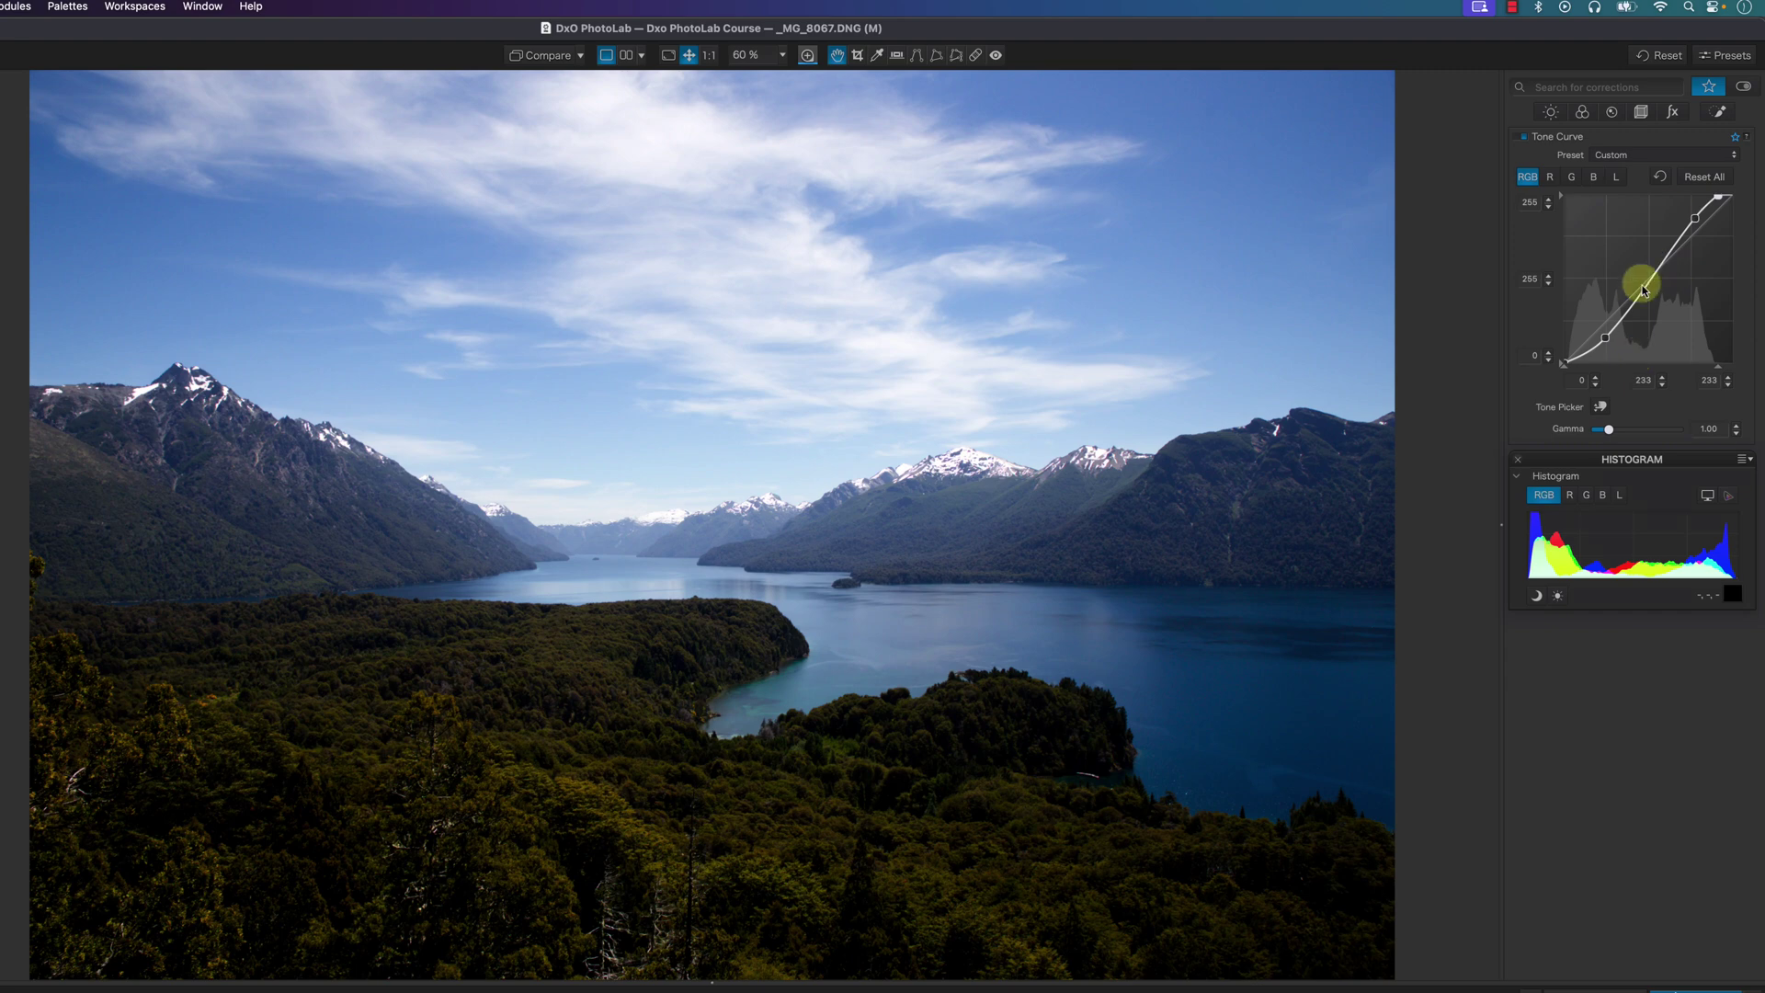
{"action": "left_click", "coordinate": [1704, 177]}
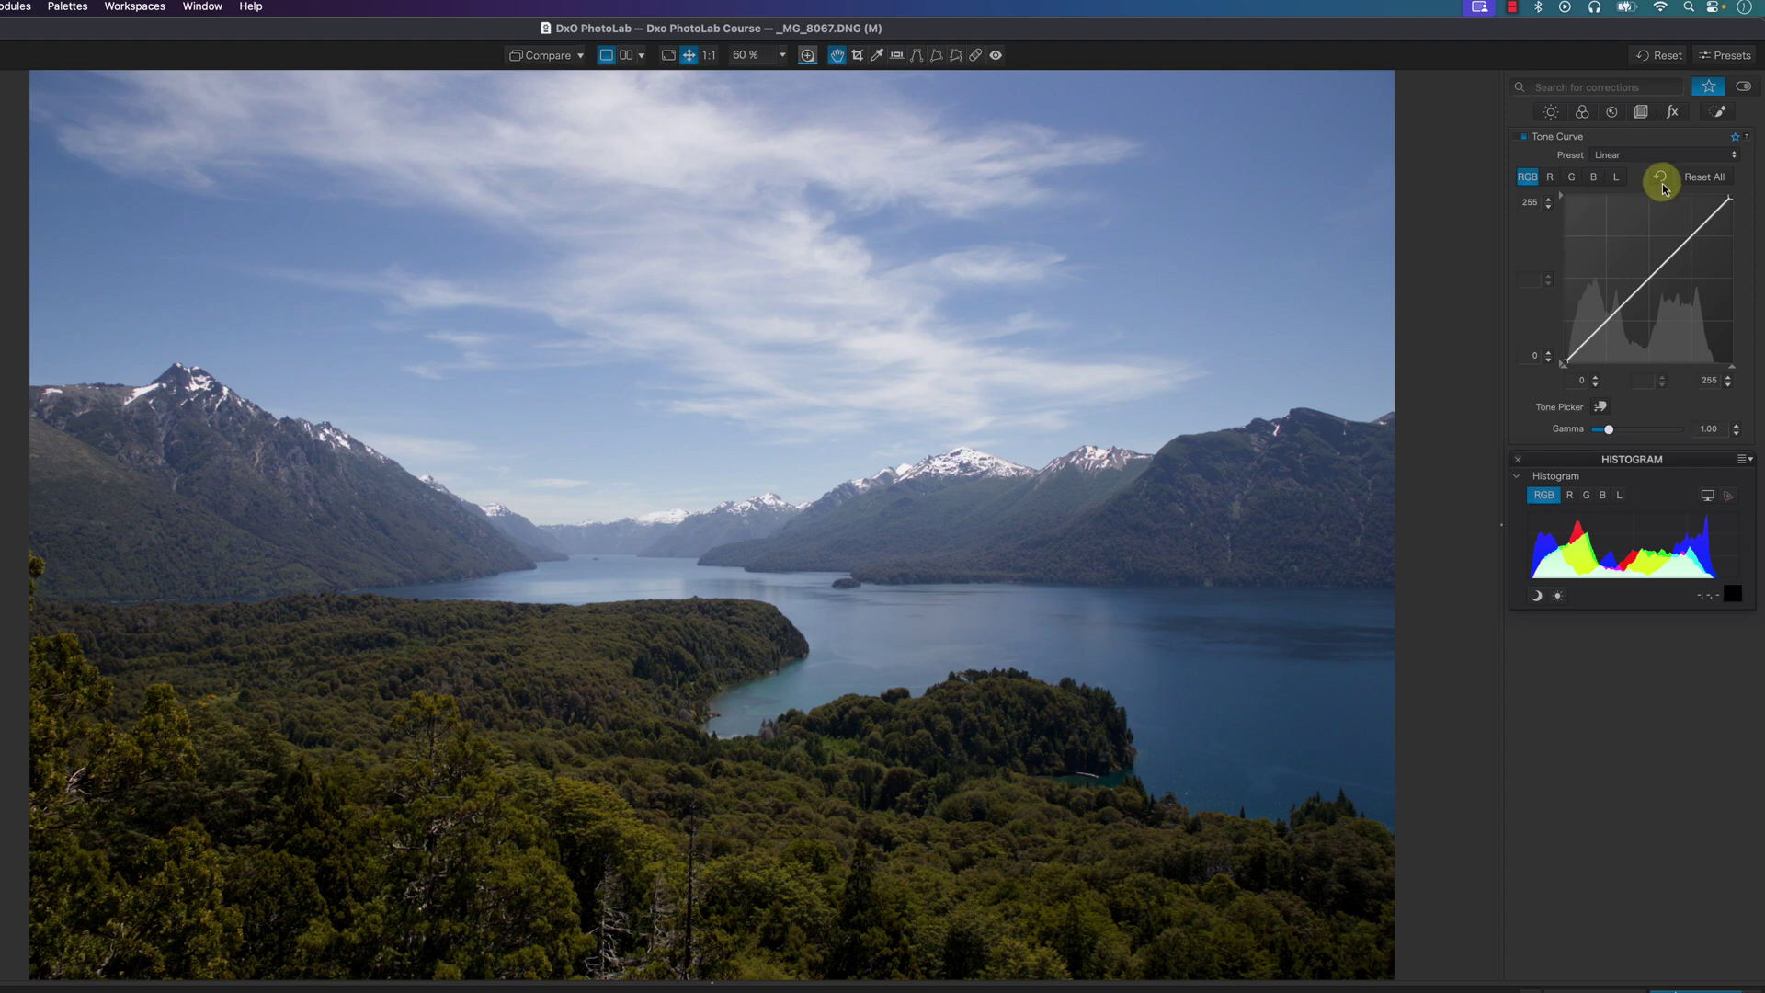
Examine the individual R, G, B and L tone curves and return to the RGB curve.
{"action": "left_click", "coordinate": [1551, 177]}
{"action": "left_click", "coordinate": [1572, 178]}
{"action": "left_click", "coordinate": [1594, 177]}
{"action": "left_click", "coordinate": [1616, 179]}
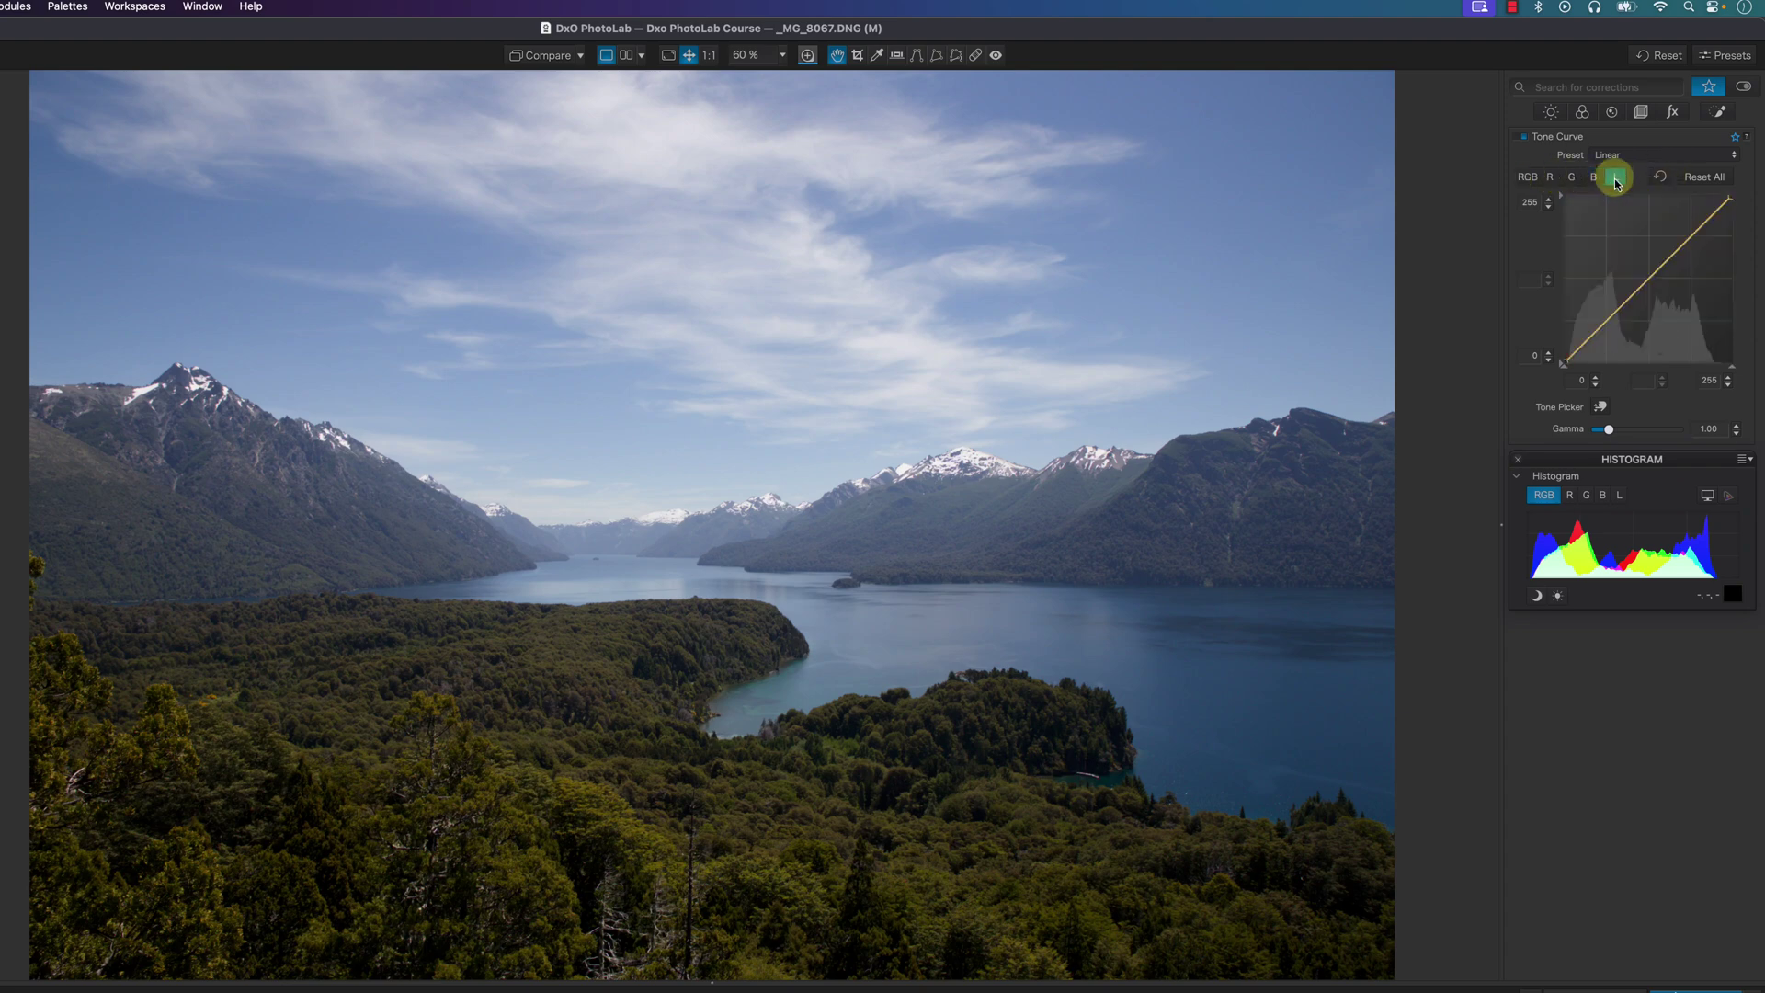
{"action": "left_click", "coordinate": [1594, 177]}
{"action": "left_click", "coordinate": [1573, 179]}
{"action": "left_click", "coordinate": [1527, 177]}
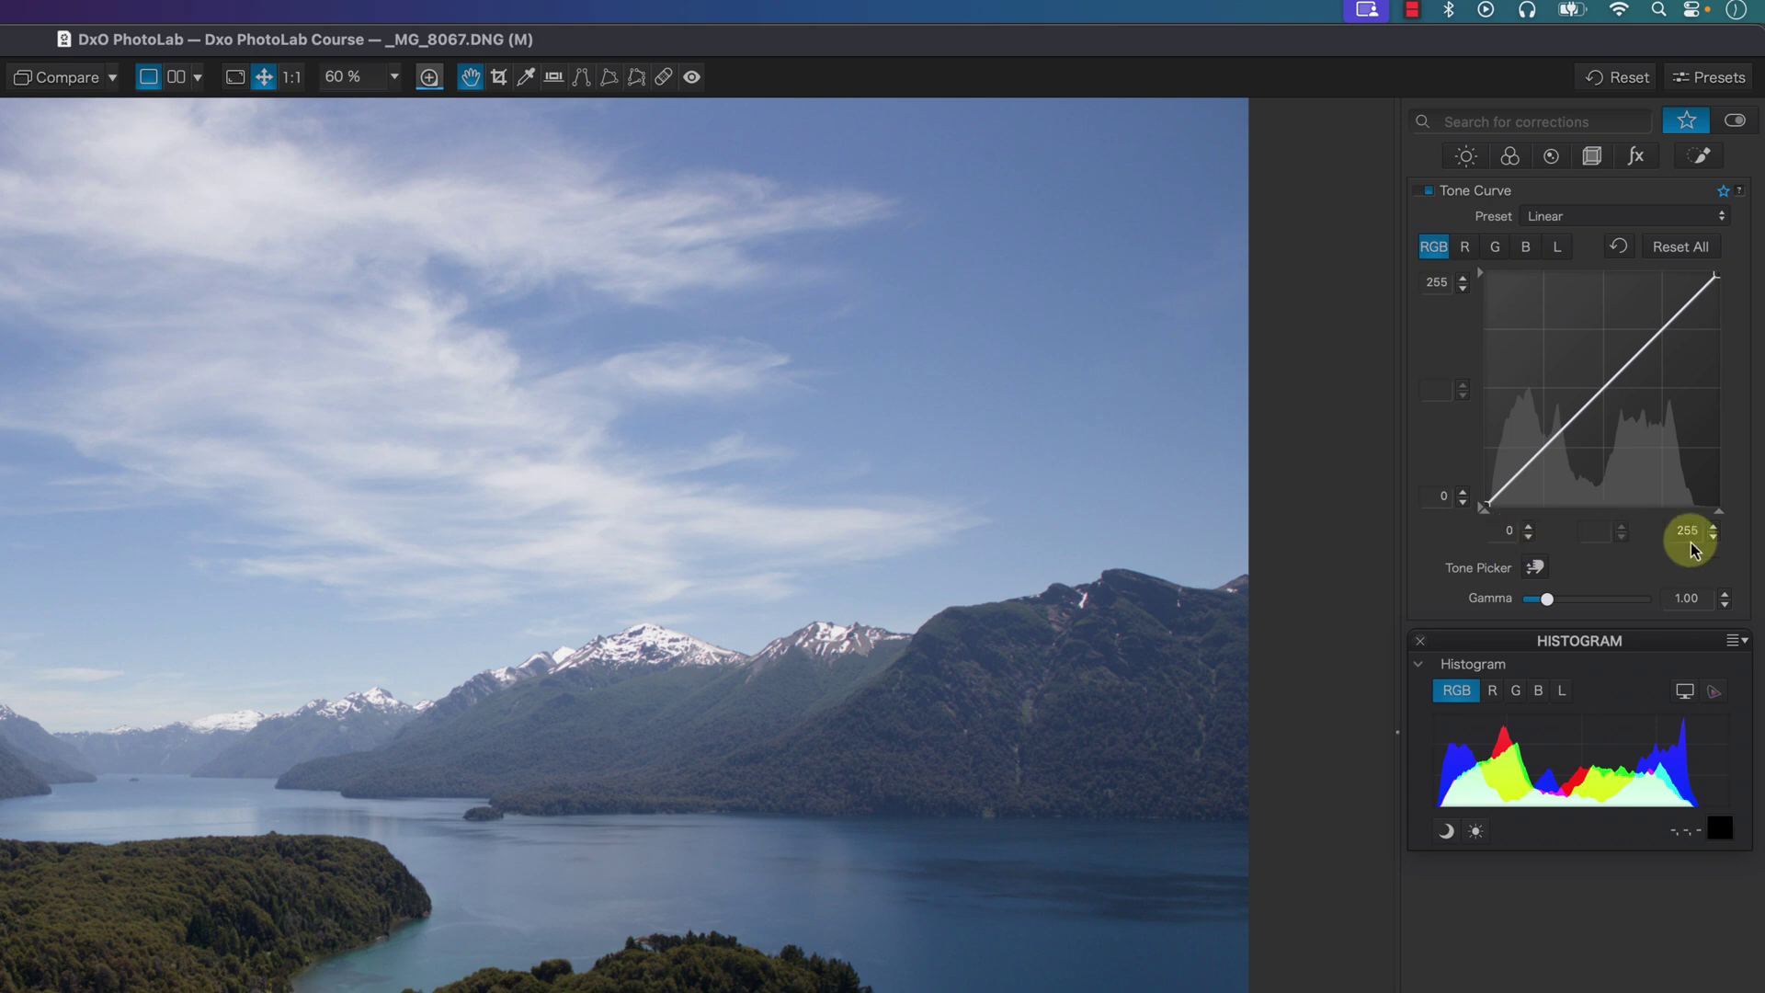
{"action": "left_click", "coordinate": [1465, 247]}
{"action": "left_click", "coordinate": [1495, 248]}
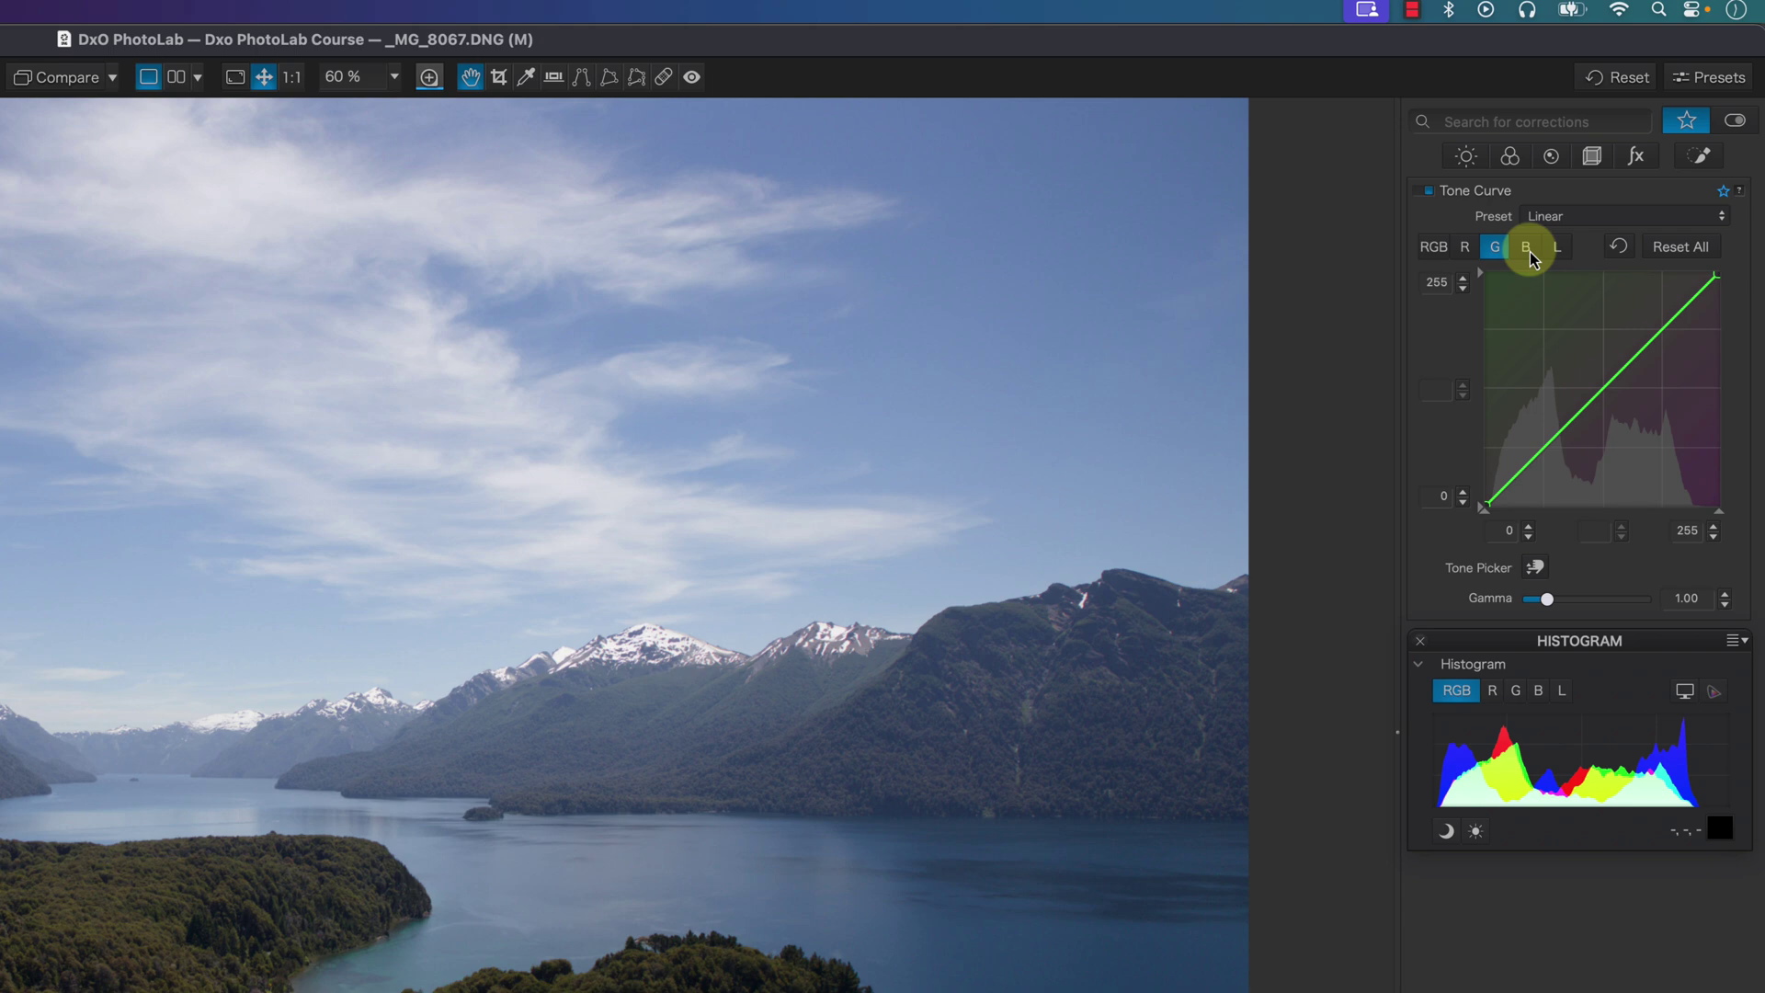
{"action": "left_click", "coordinate": [1527, 248]}
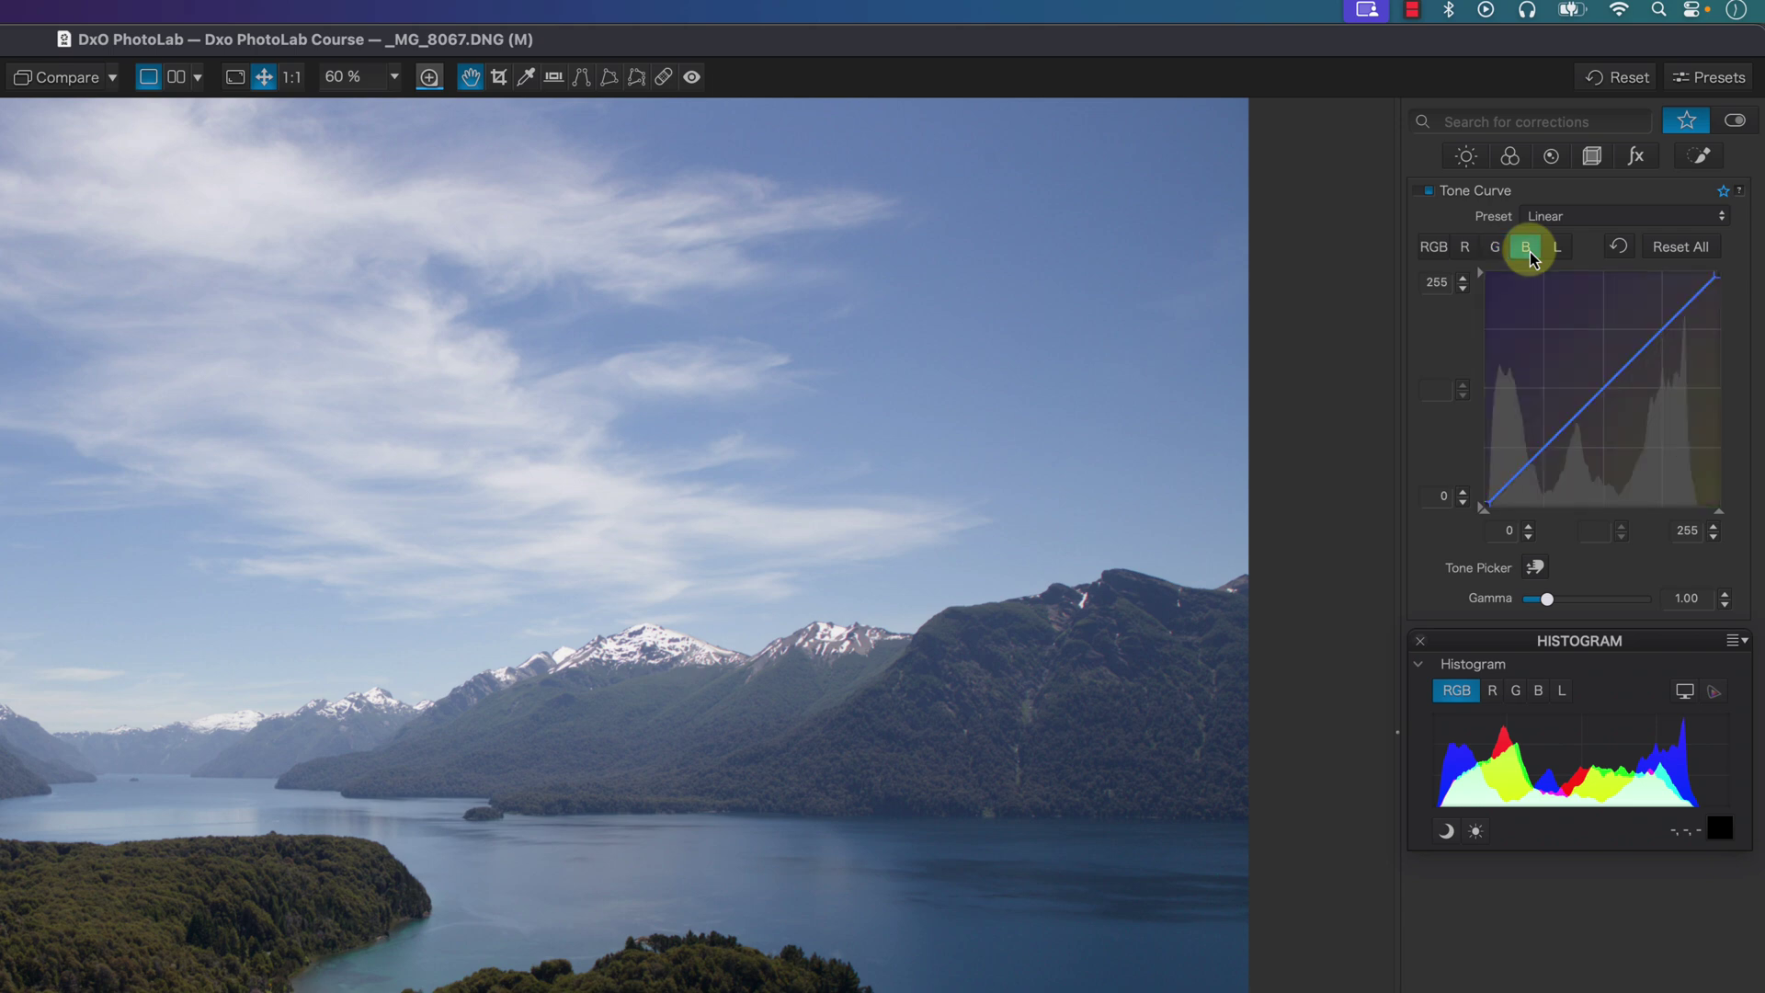
{"action": "left_click", "coordinate": [1431, 250]}
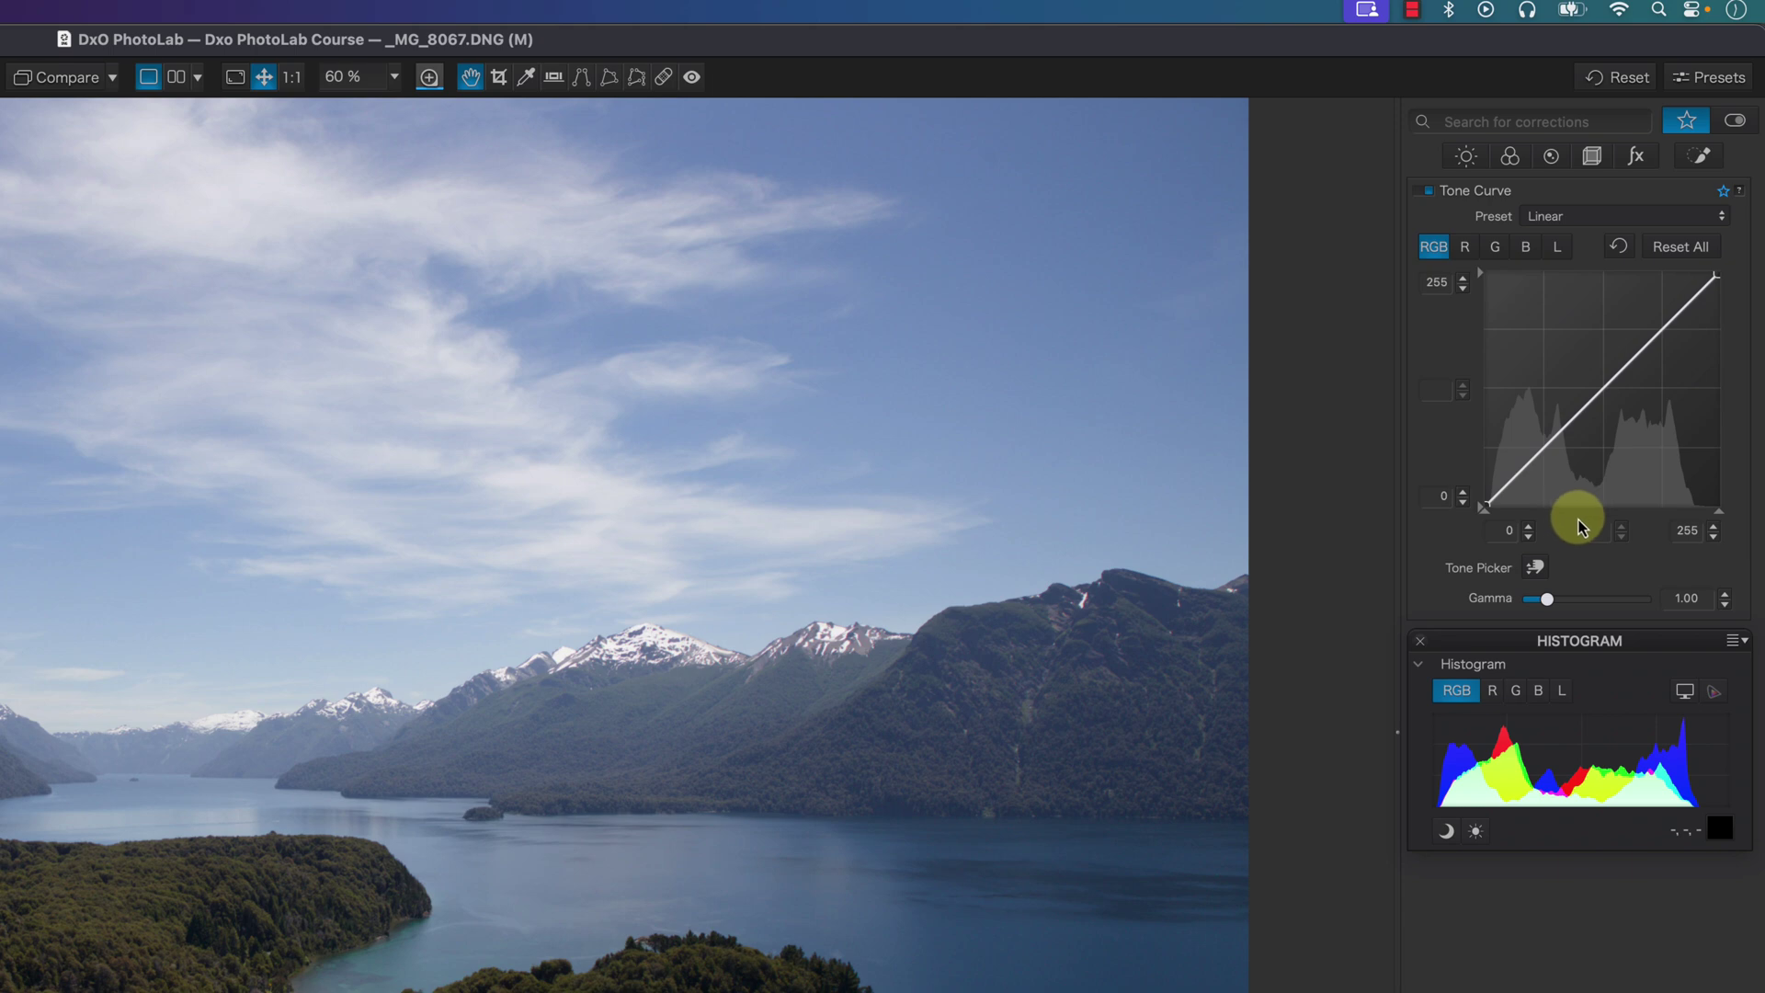
Add a midpoint to the RGB curve with output 129 and fine-tune its input value to 130.
{"action": "left_click", "coordinate": [1607, 384]}
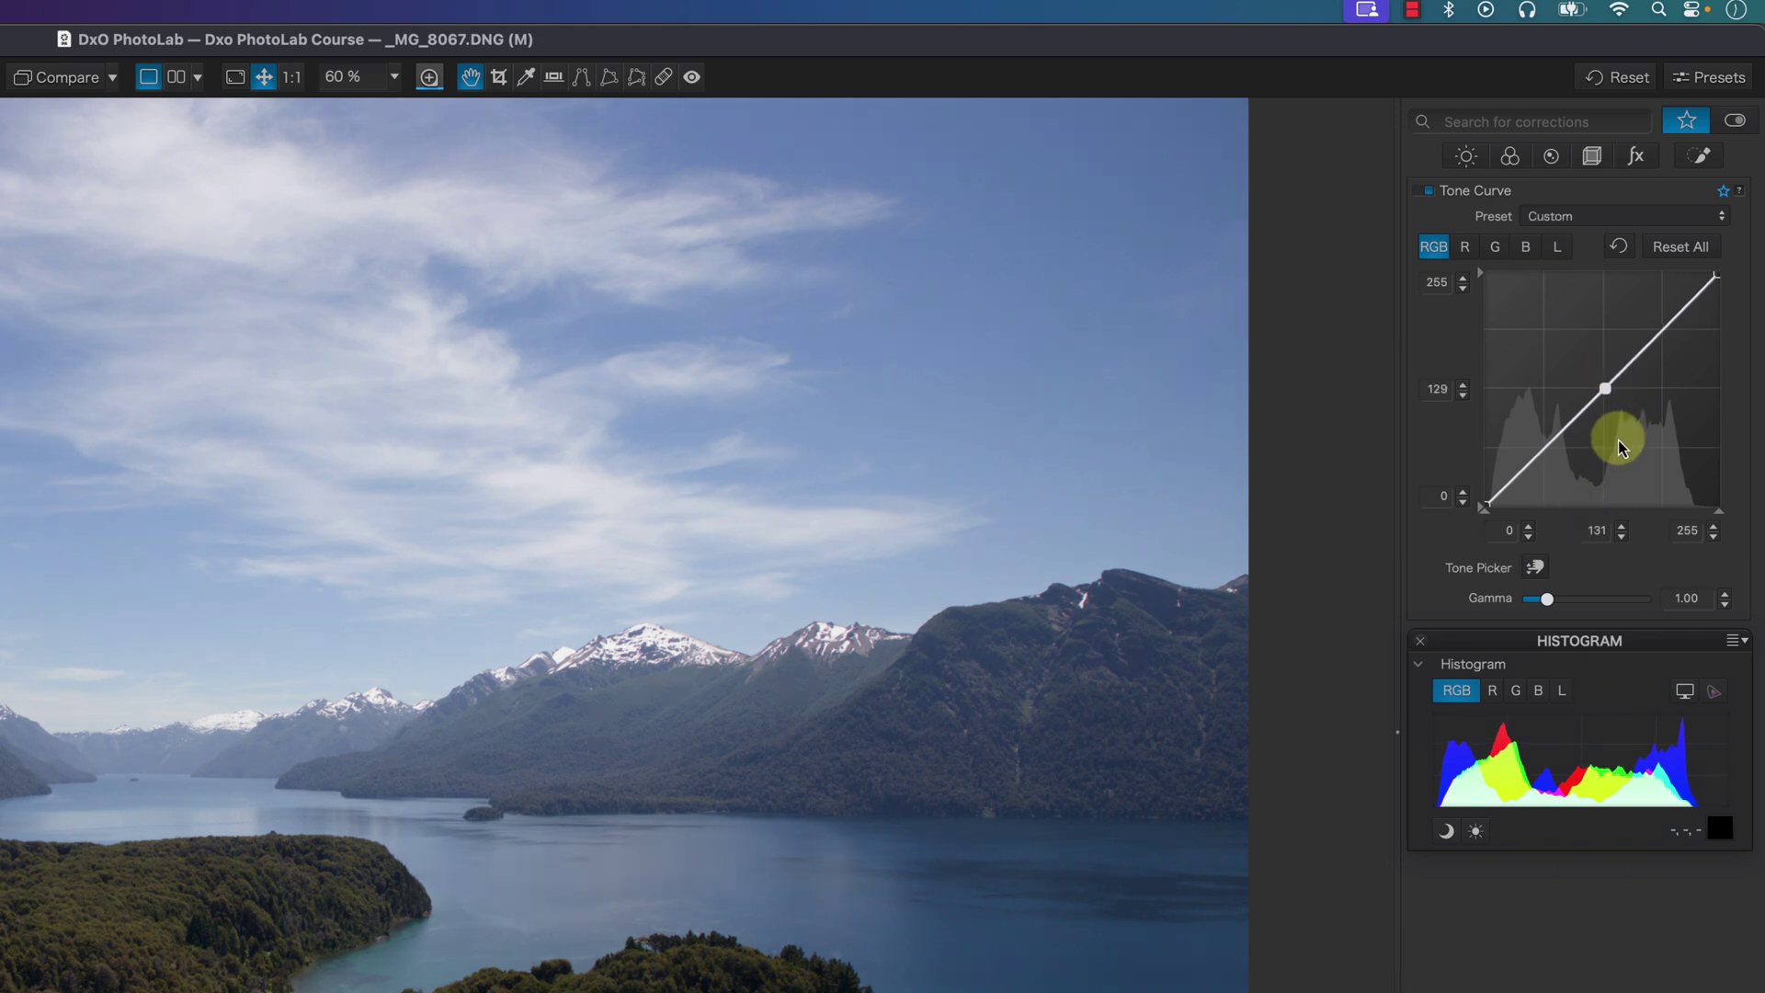
{"action": "left_click", "coordinate": [1624, 528]}
{"action": "left_click", "coordinate": [1624, 528]}
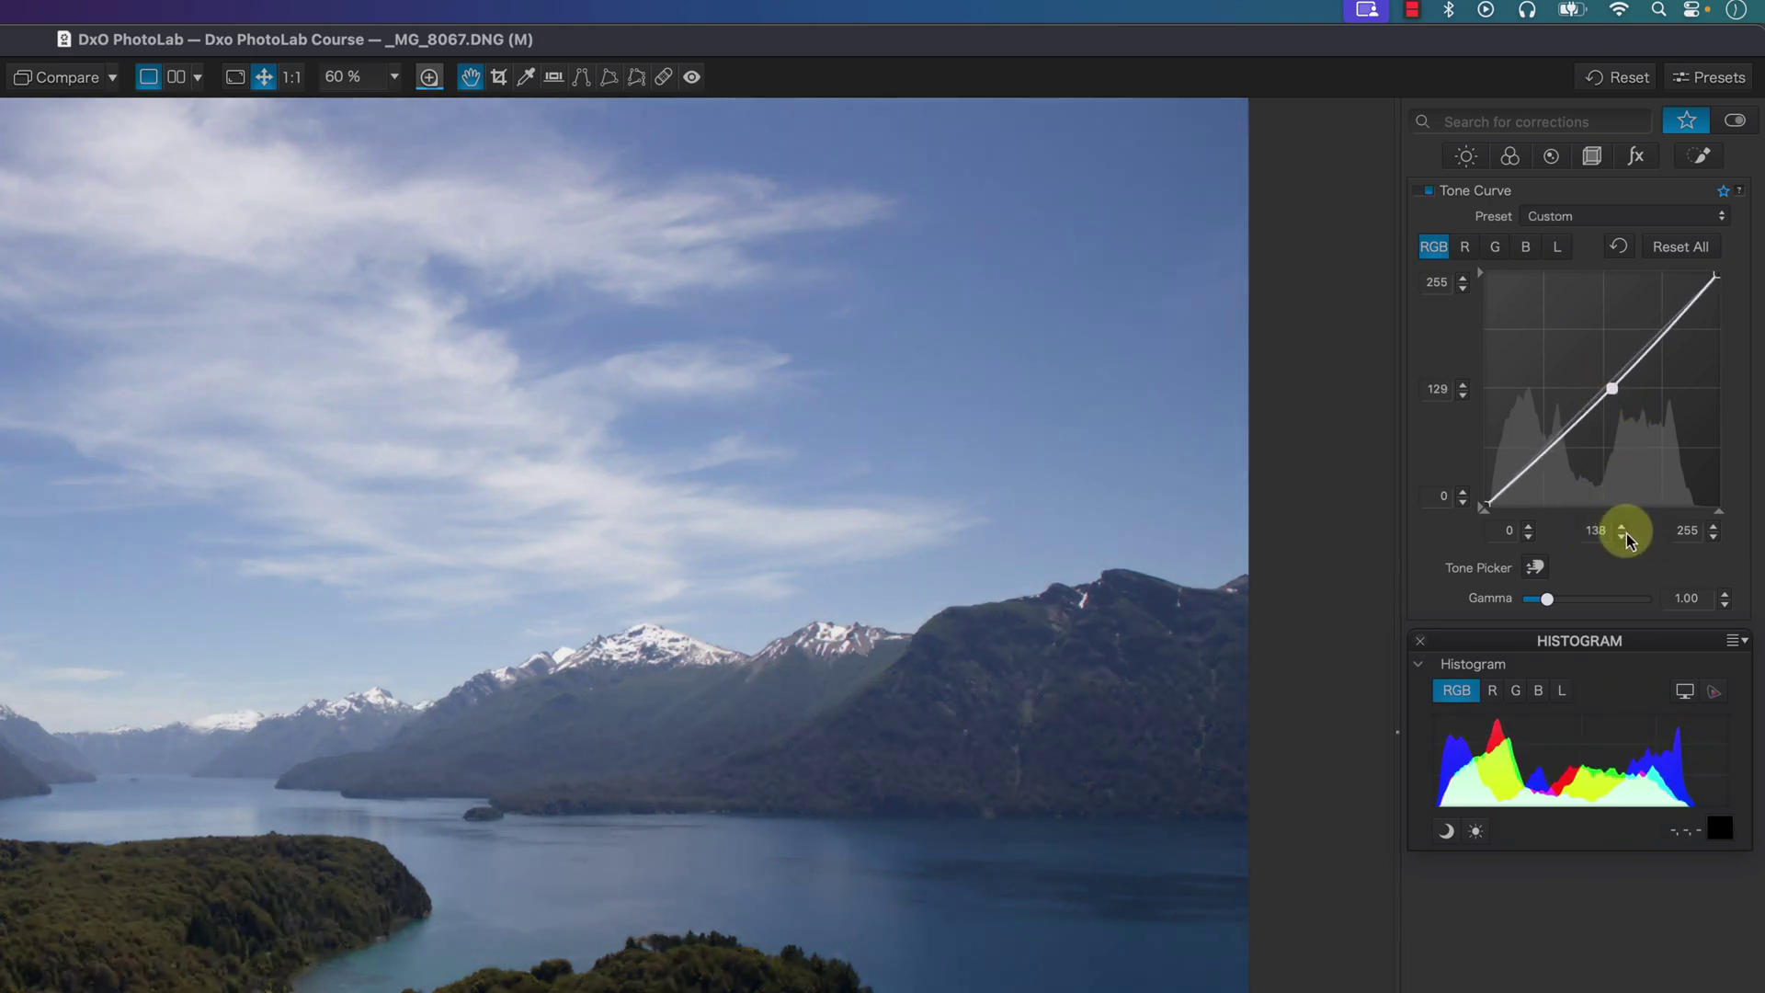
{"action": "left_click", "coordinate": [1624, 527]}
{"action": "left_click", "coordinate": [1622, 536]}
{"action": "left_click", "coordinate": [1622, 536]}
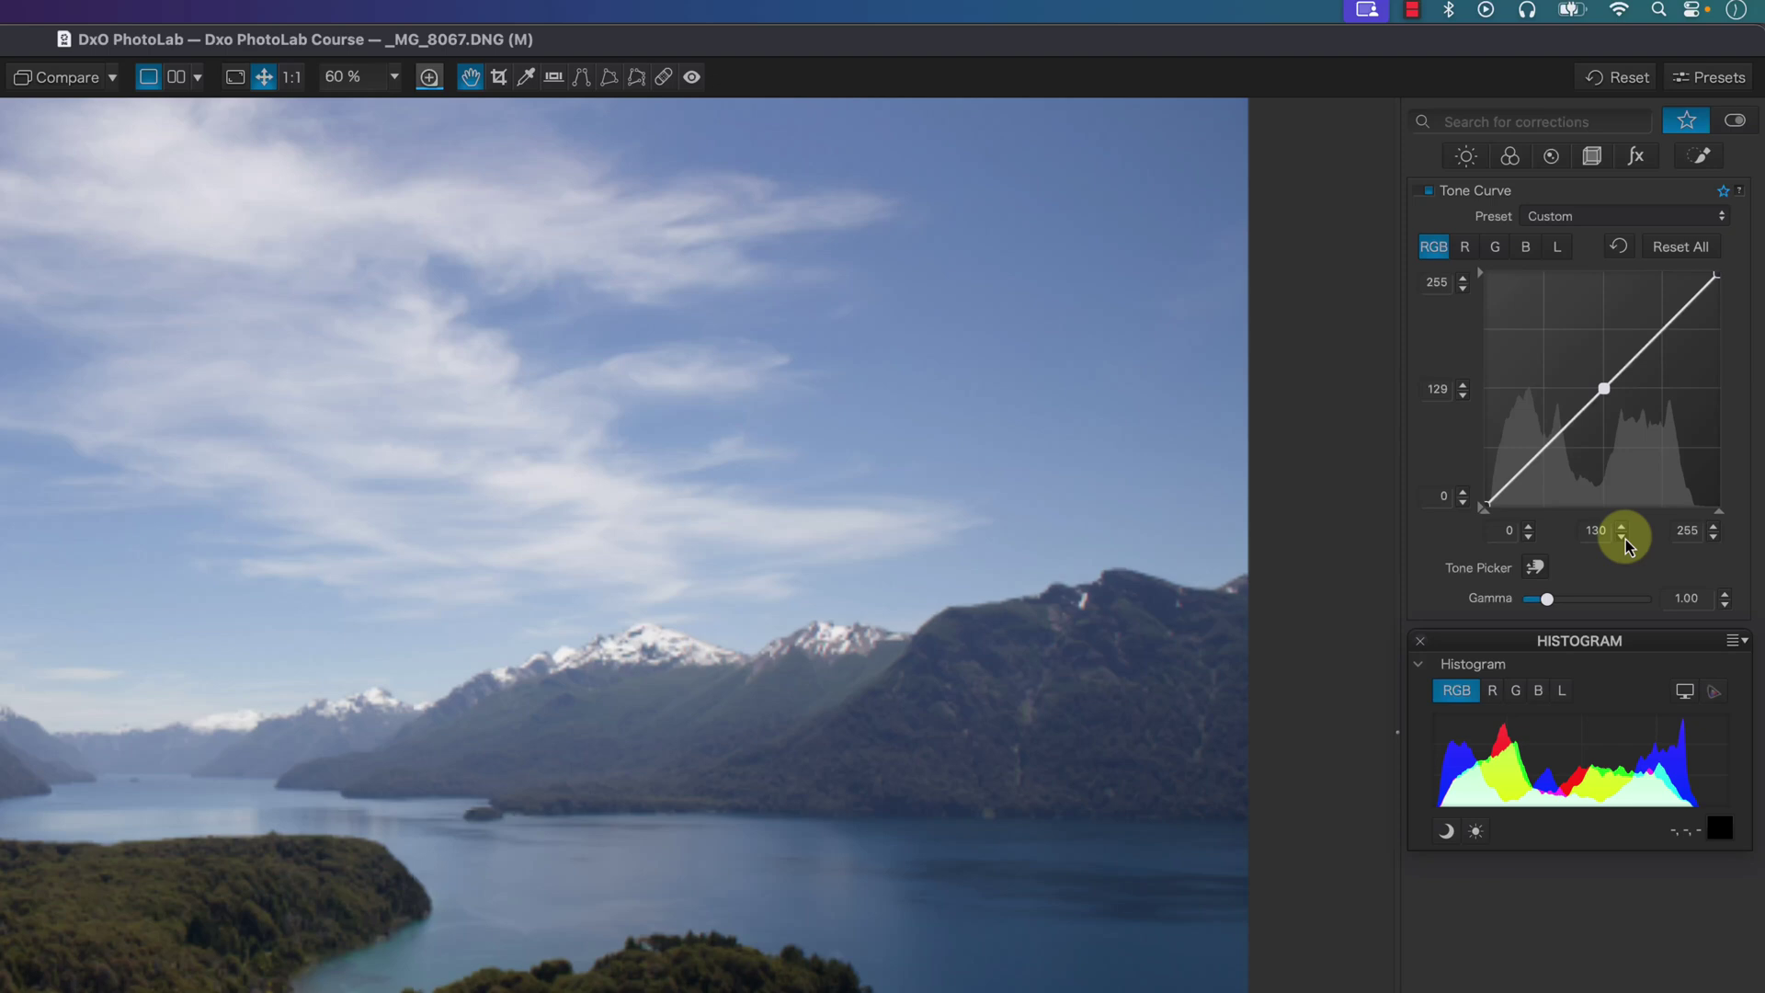
Select the RGB curve's black point and raise its input value to 9.
{"action": "left_click", "coordinate": [1491, 506]}
{"action": "left_click", "coordinate": [1530, 527]}
{"action": "left_click", "coordinate": [1530, 526]}
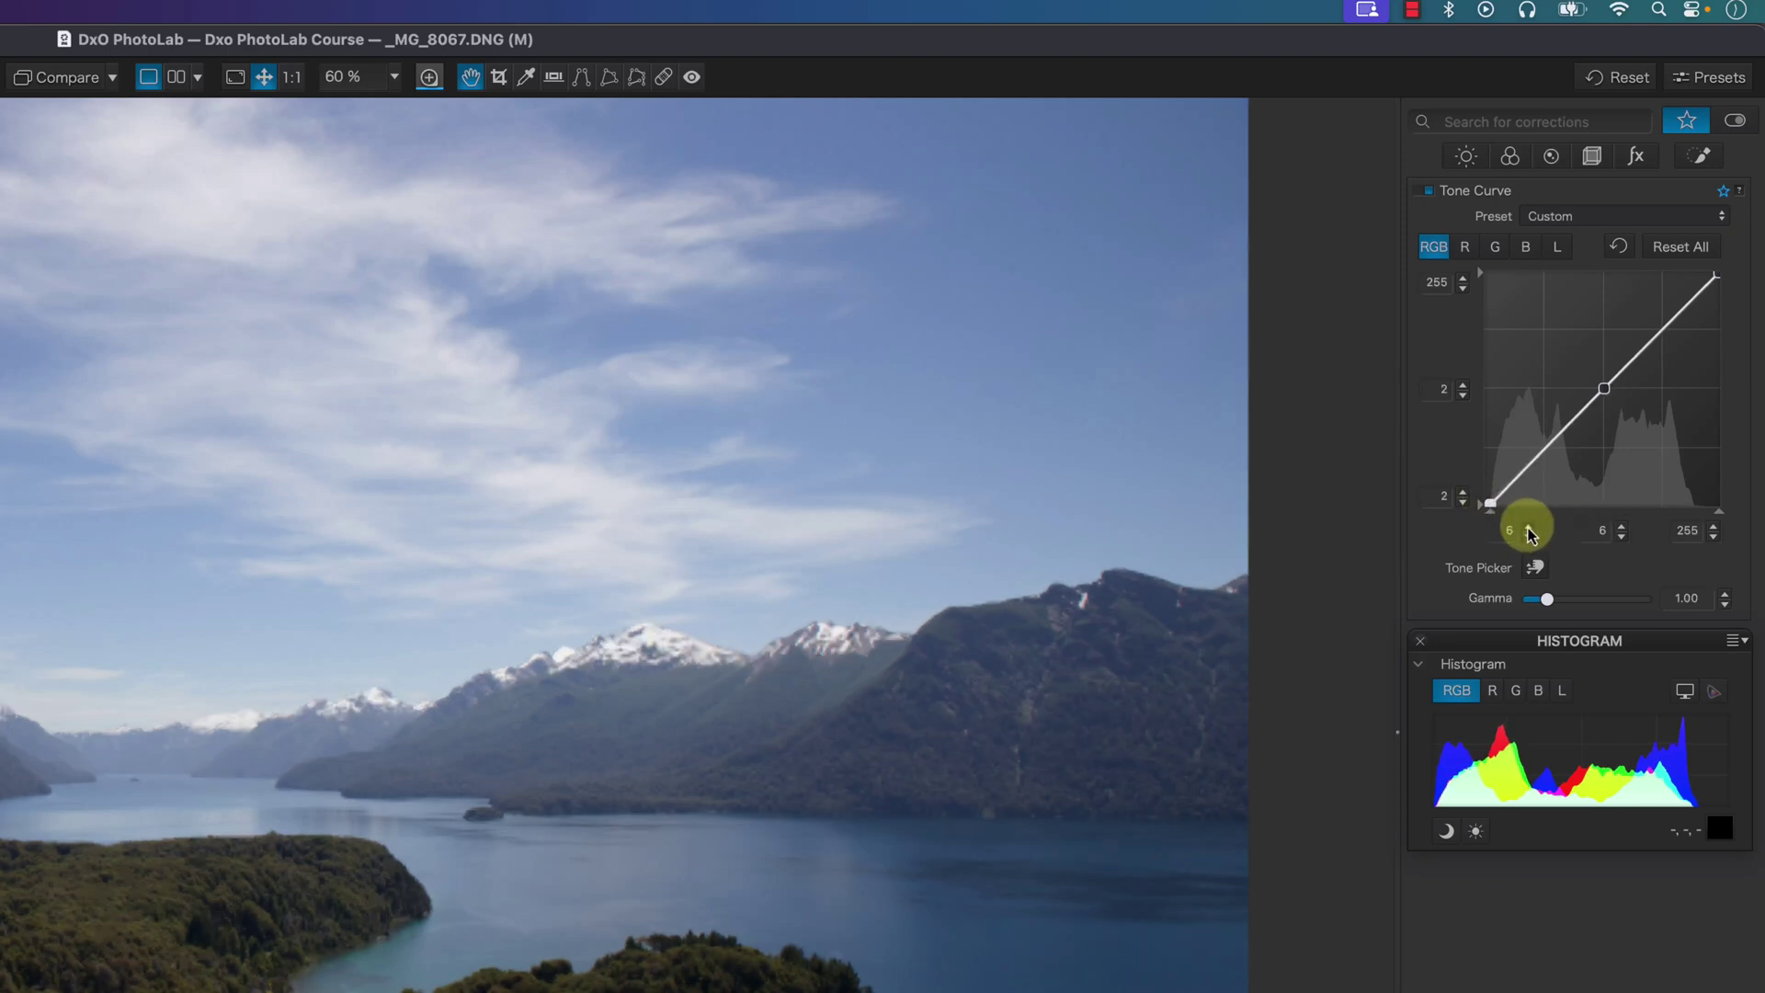
{"action": "left_click", "coordinate": [1530, 527]}
{"action": "left_click", "coordinate": [1530, 527]}
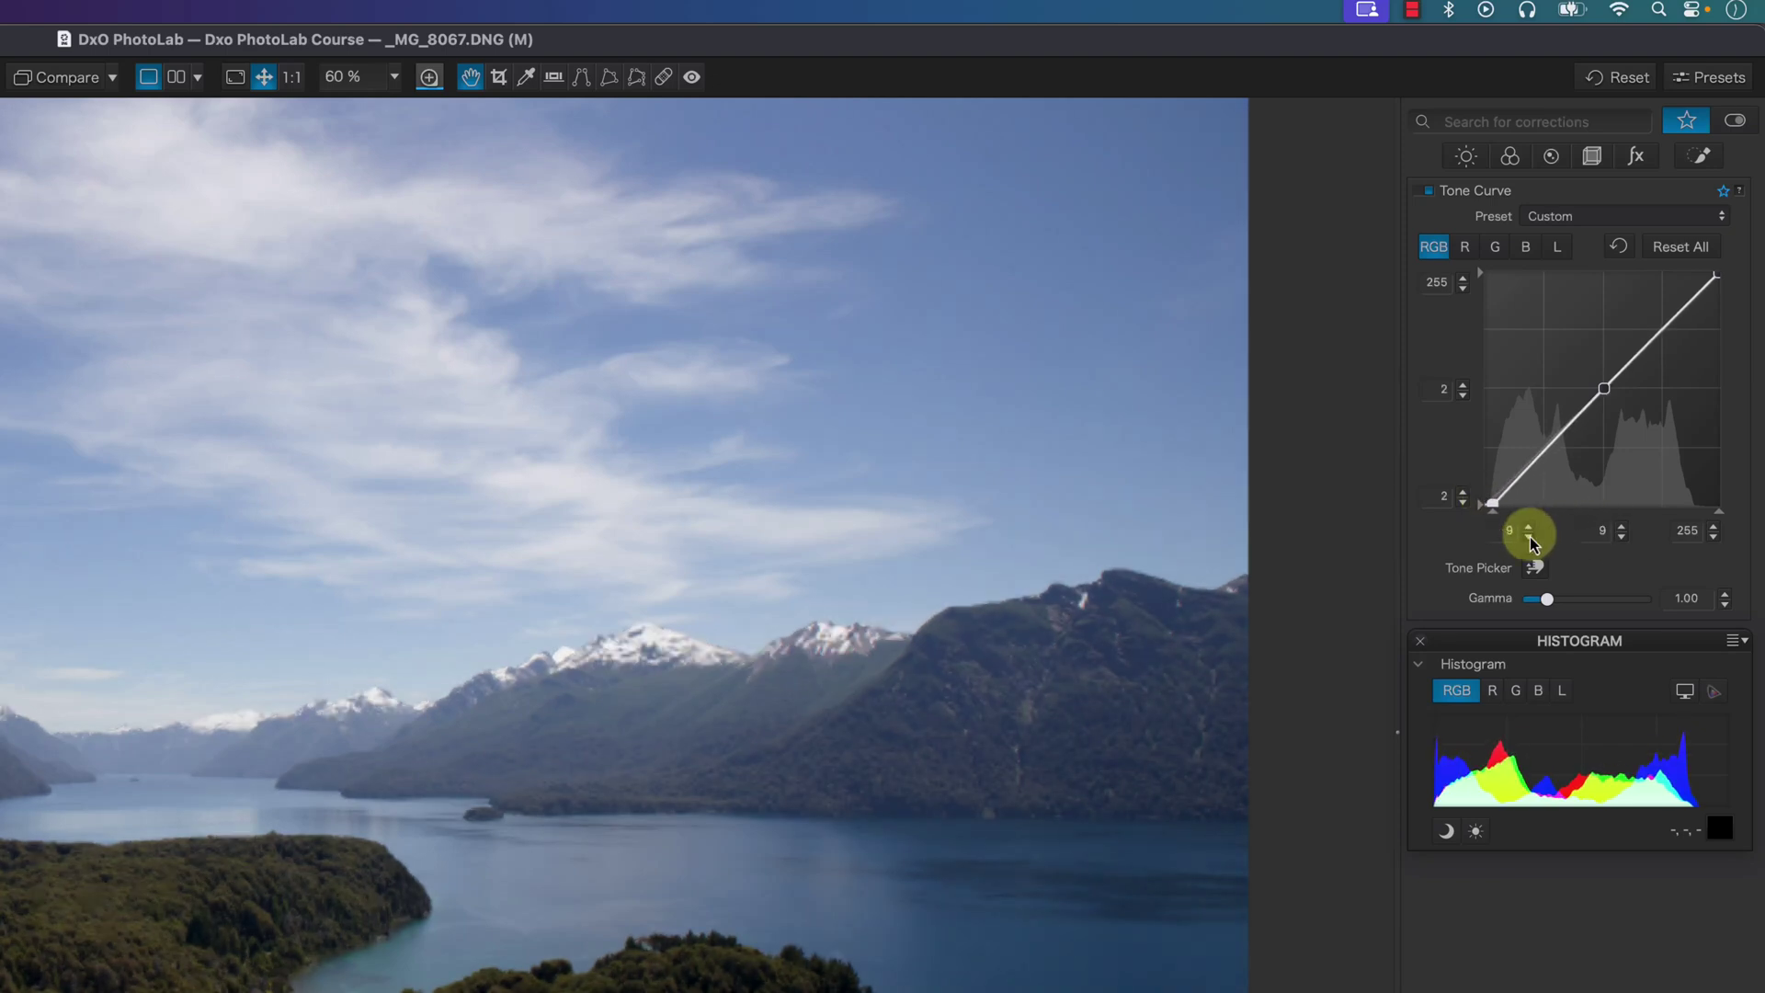
Move the RGB curve's black point to input 36 and output 16, and reset all tone curves.
{"action": "left_click", "coordinate": [1463, 492]}
{"action": "left_click", "coordinate": [1463, 492]}
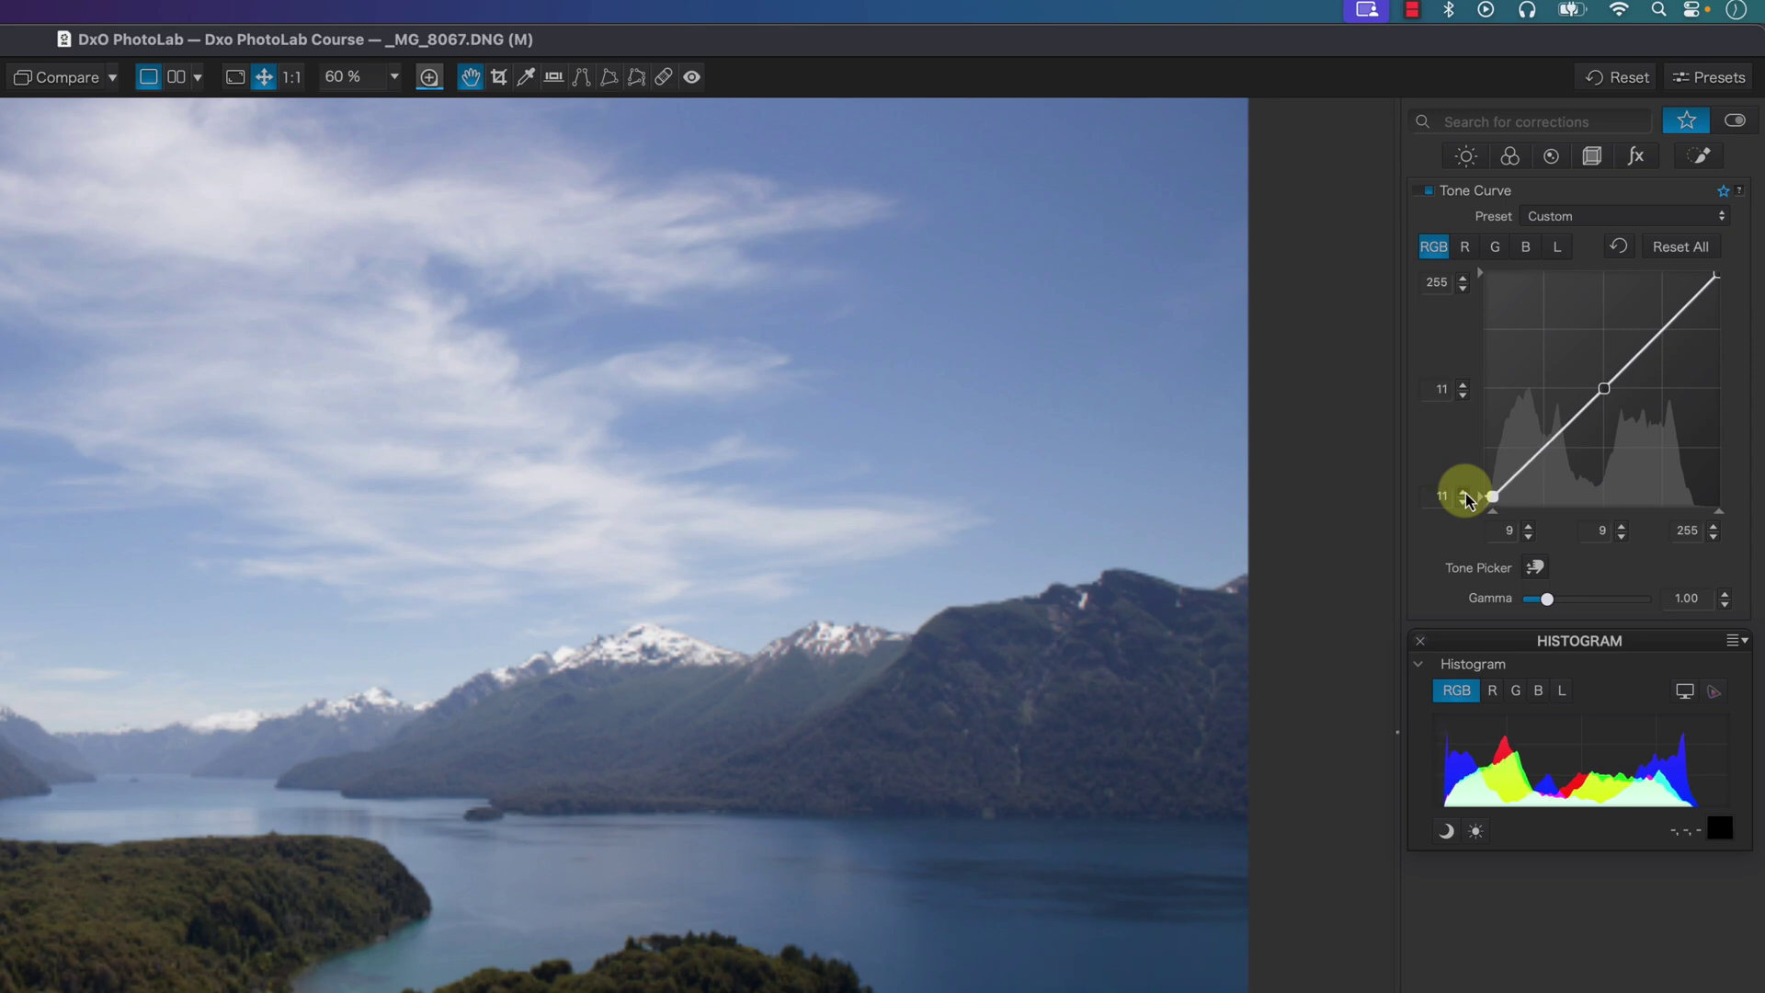
{"action": "left_click", "coordinate": [1463, 492]}
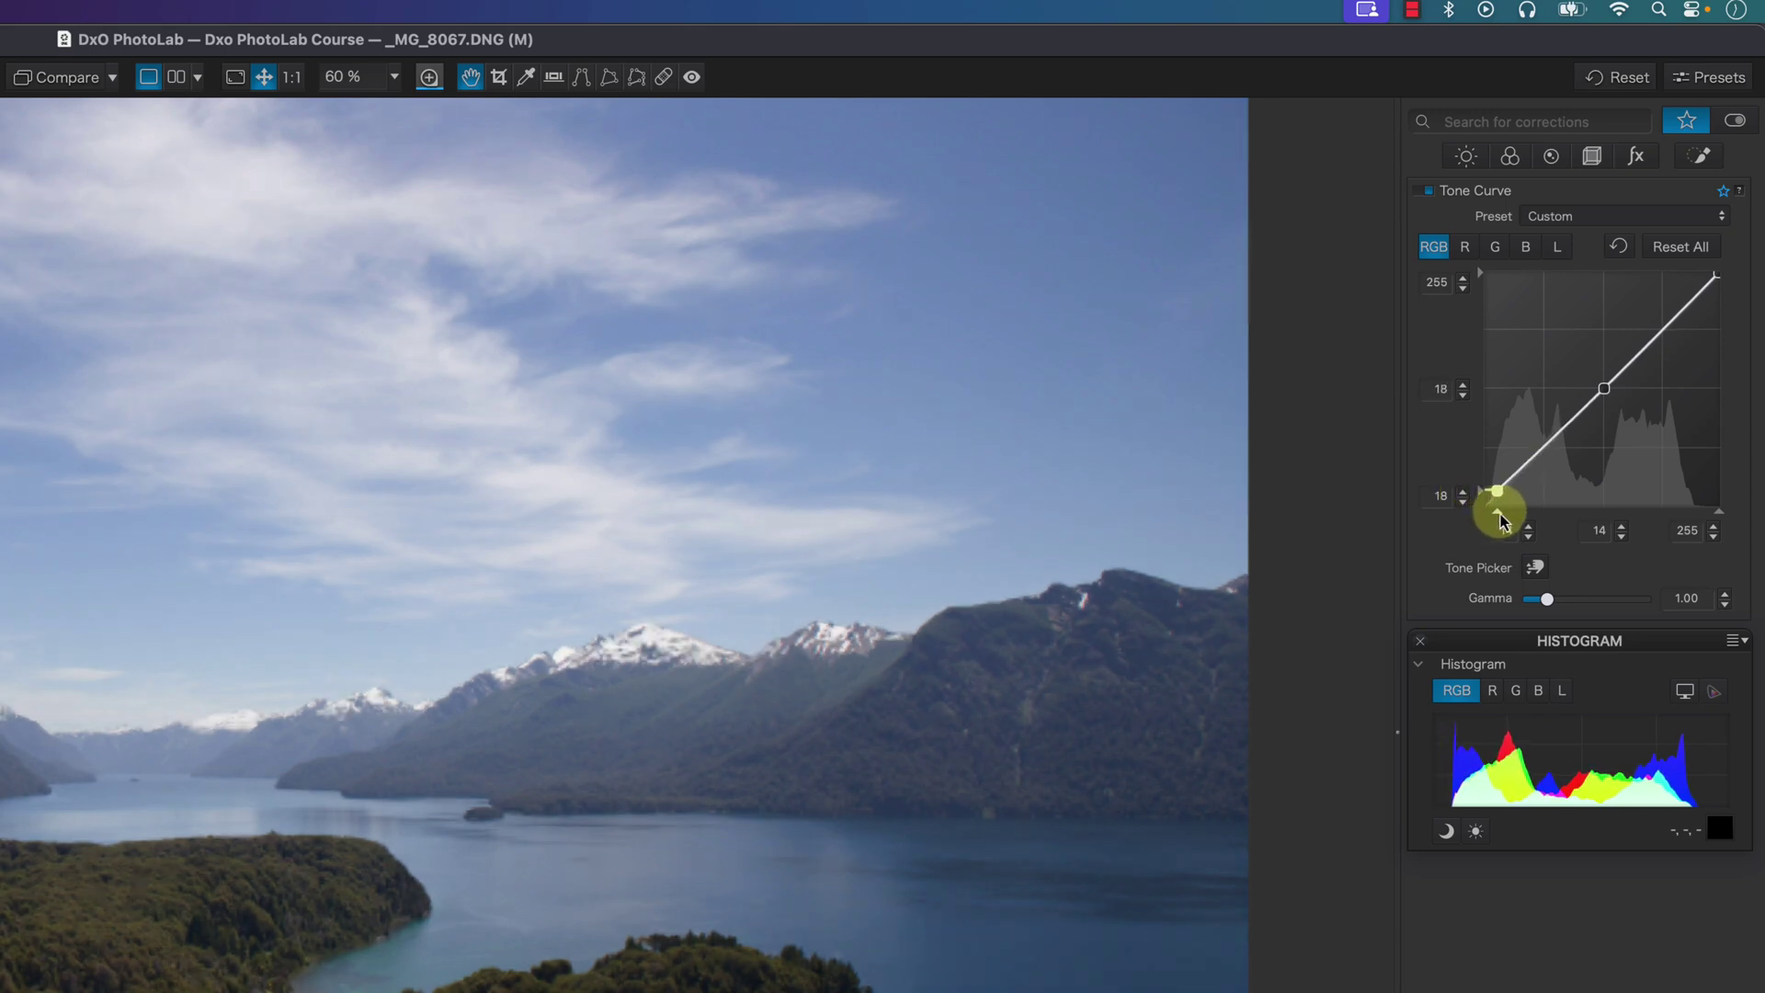
{"action": "mouse_move", "coordinate": [1496, 500]}
{"action": "left_mouse_down"}
{"action": "mouse_move", "coordinate": [1531, 520]}
{"action": "mouse_move", "coordinate": [1485, 492]}
{"action": "left_mouse_up"}
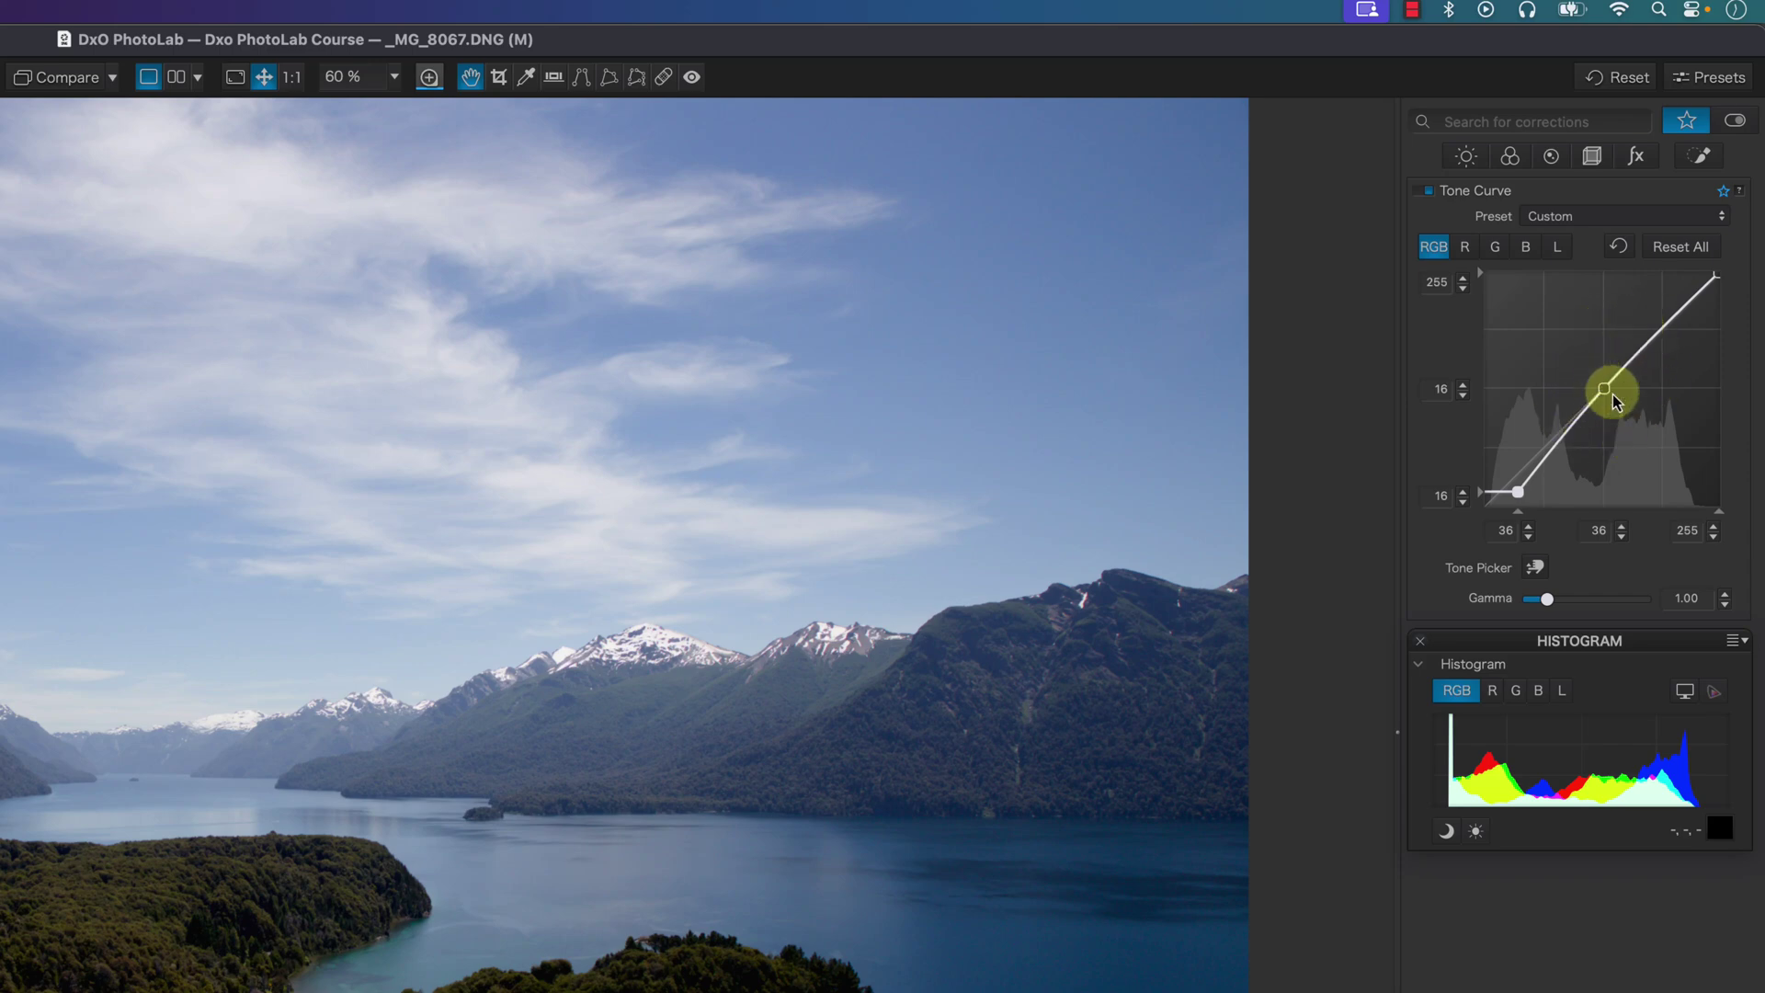
{"action": "left_click", "coordinate": [1686, 251]}
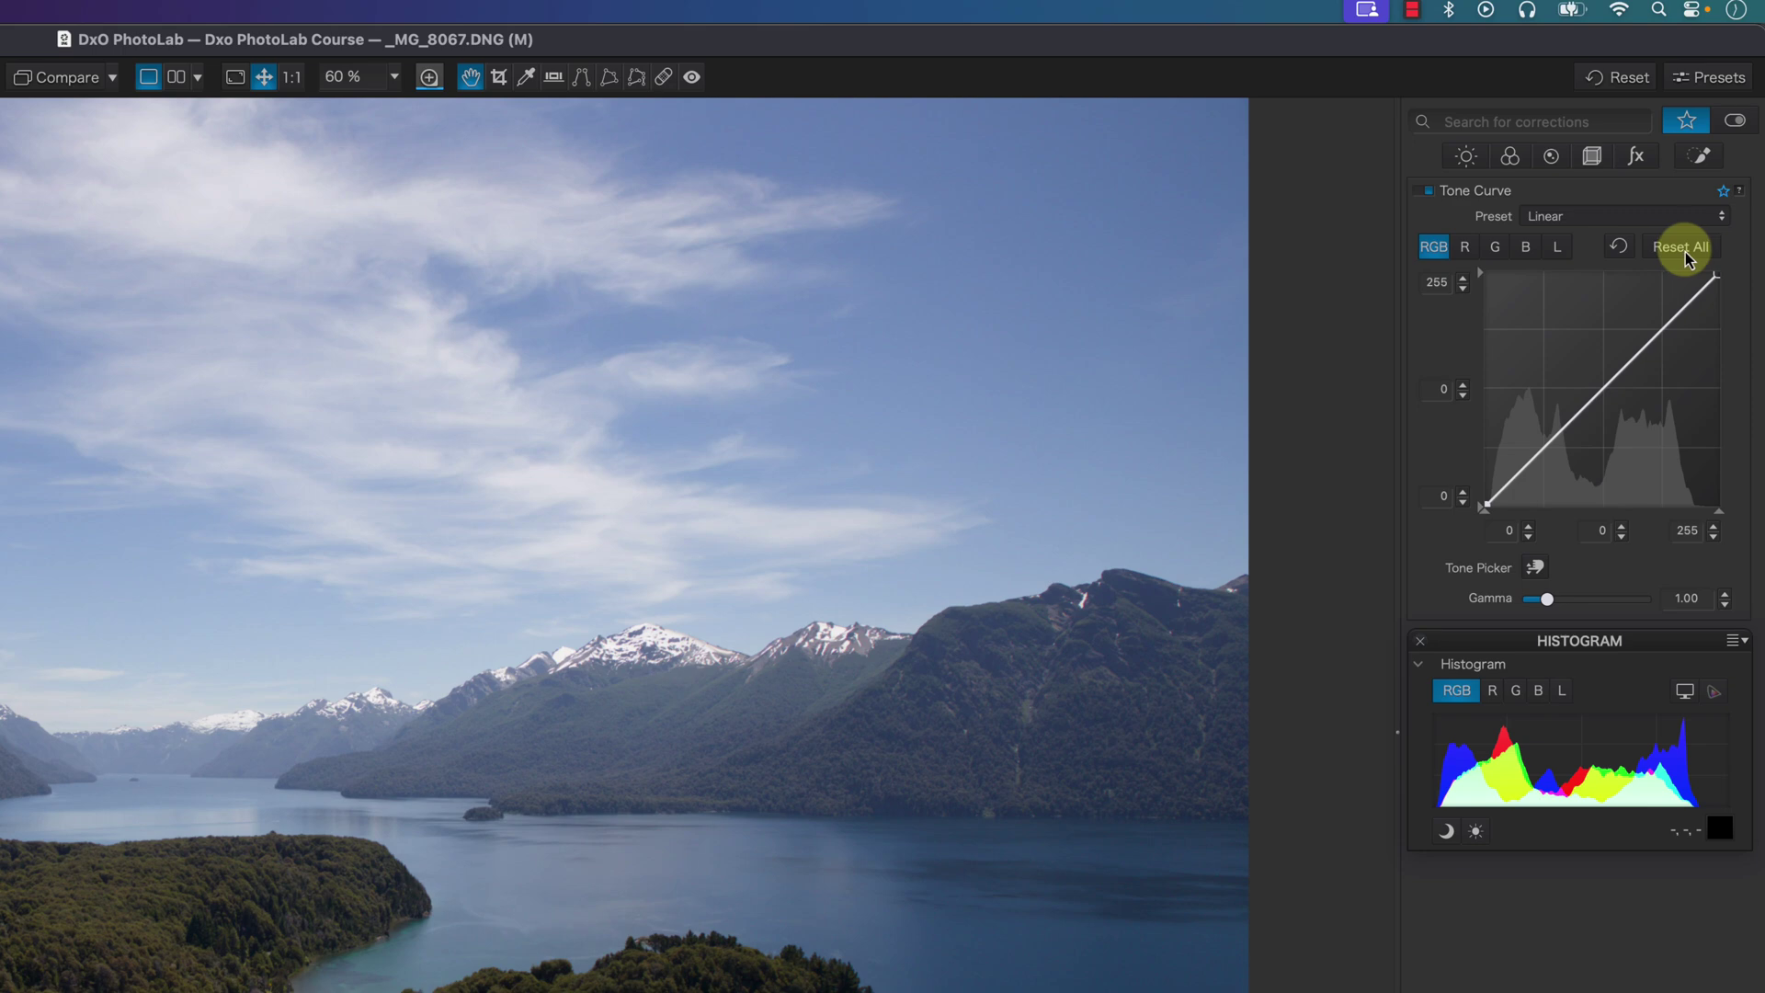
Try the Light Contrast (RGB) and Medium Contrast (Luma) tone curve presets, and reset all tone curves.
{"action": "left_click", "coordinate": [1623, 217]}
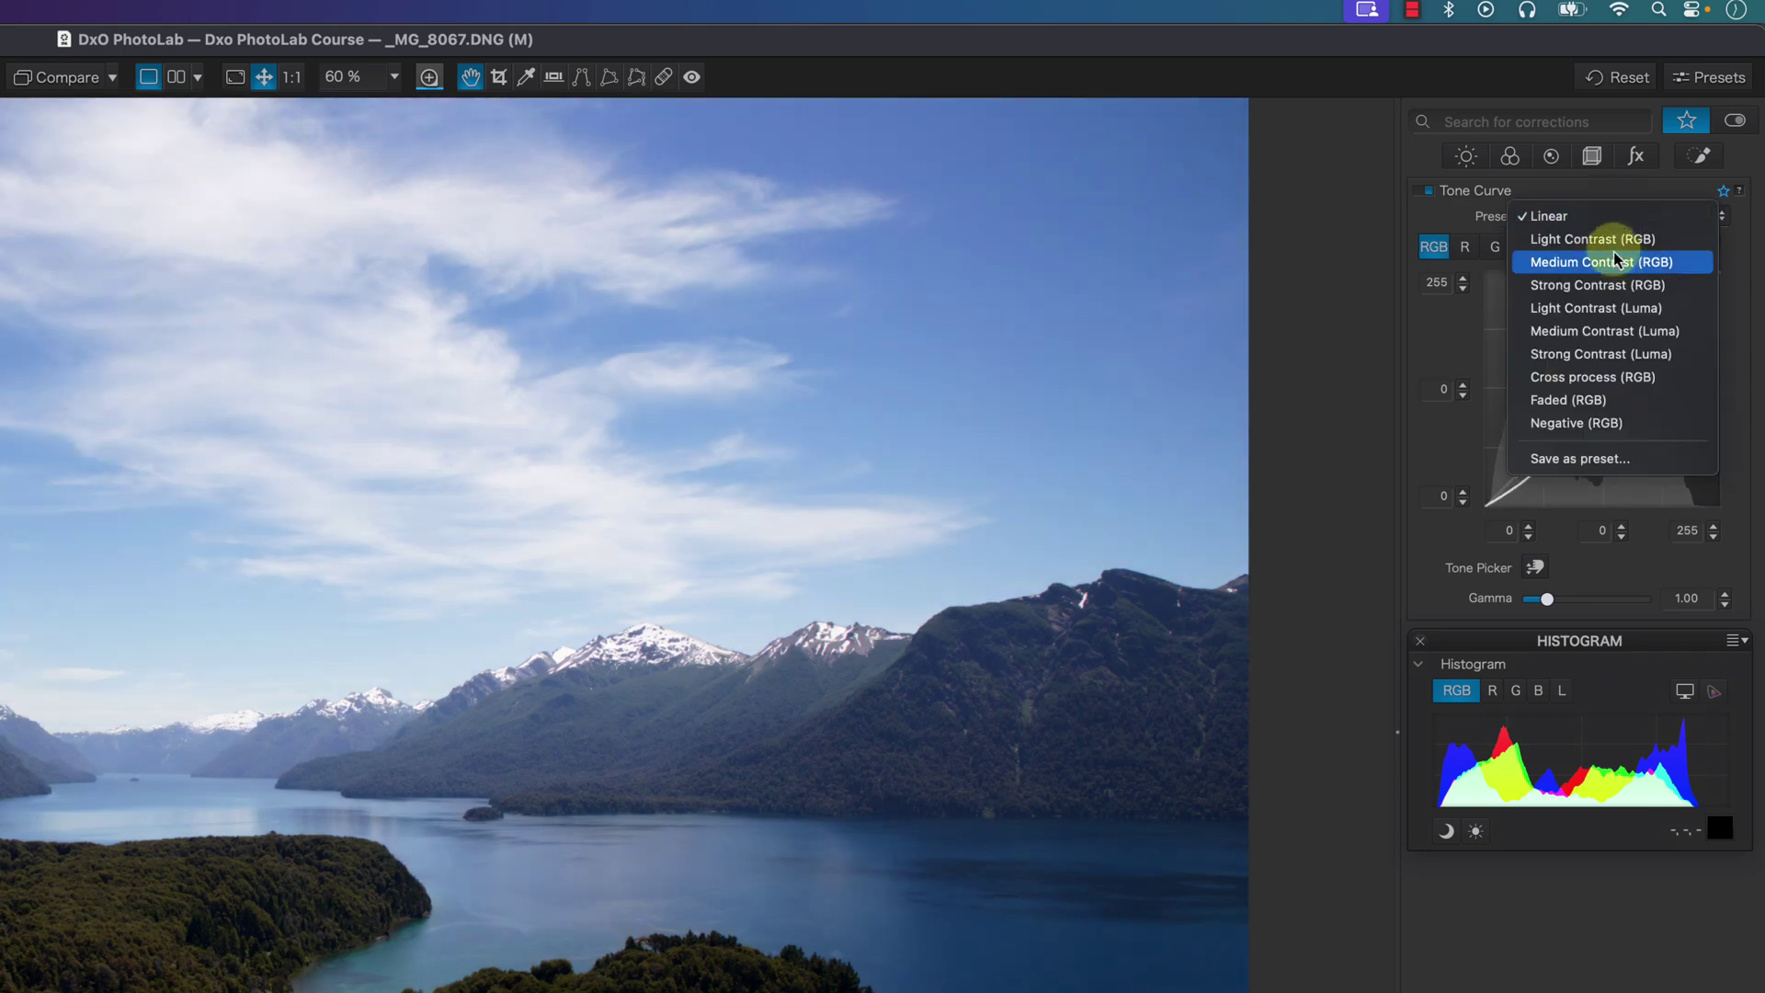
{"action": "left_click", "coordinate": [1619, 259]}
{"action": "left_click", "coordinate": [1615, 219]}
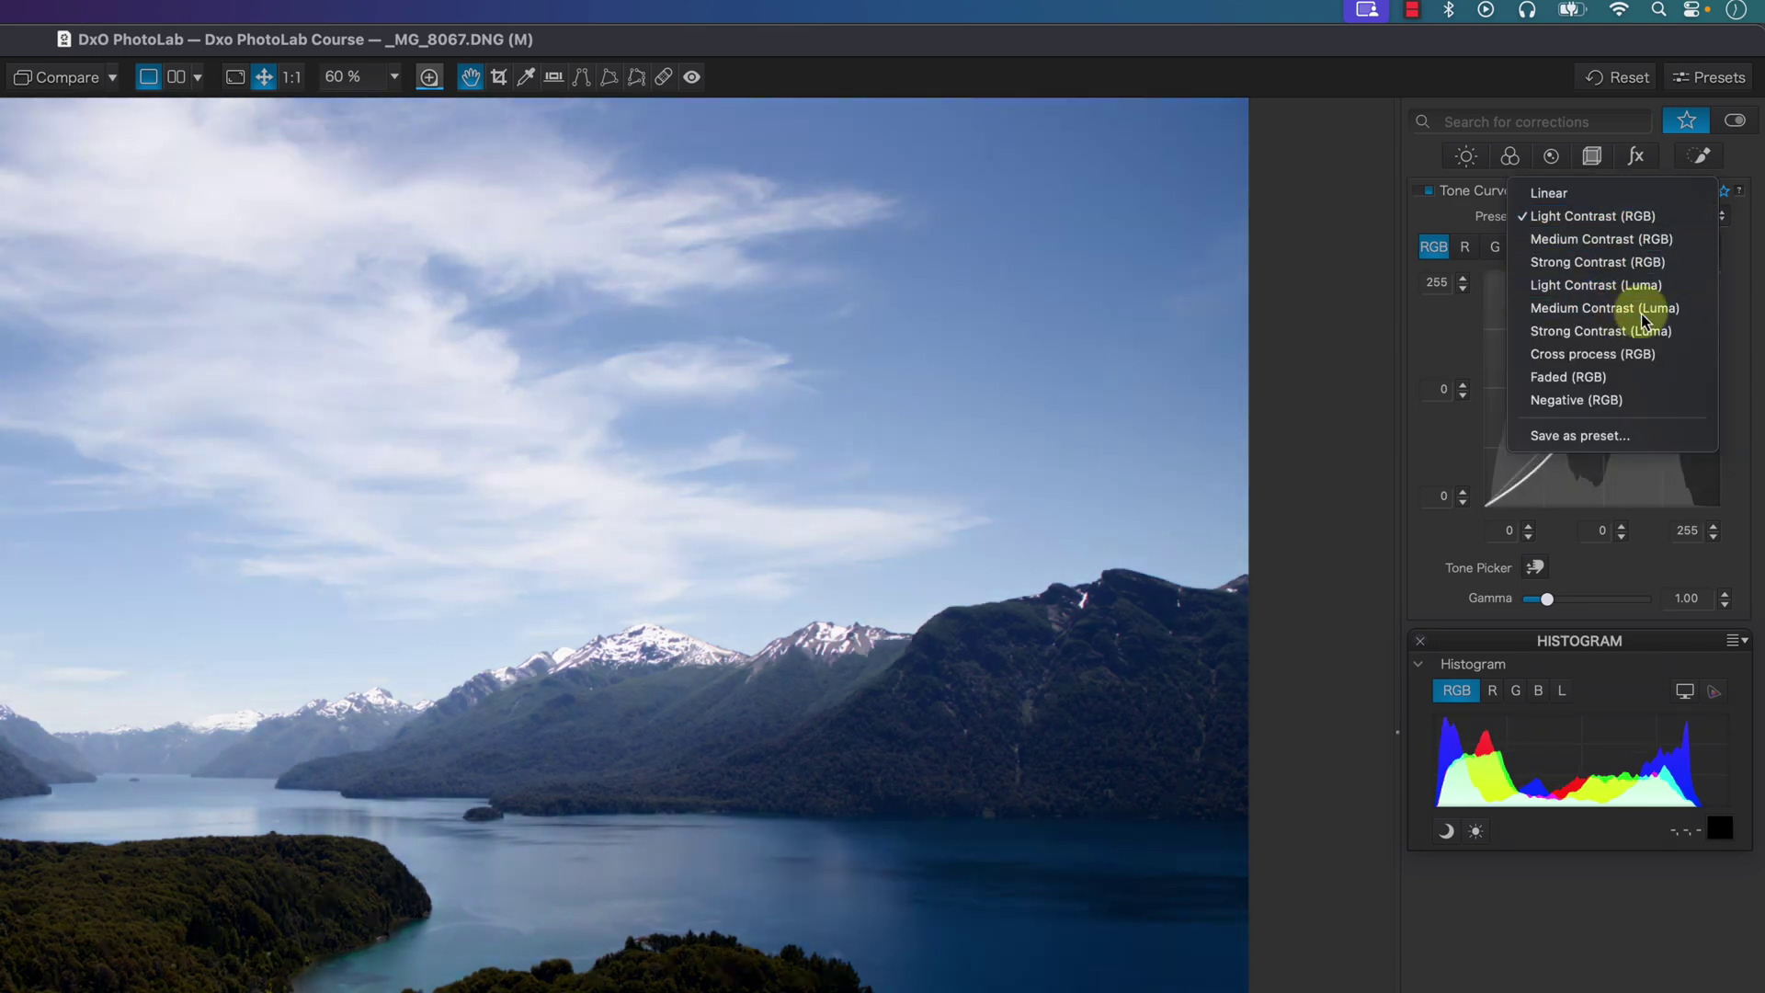
{"action": "left_click", "coordinate": [1611, 307]}
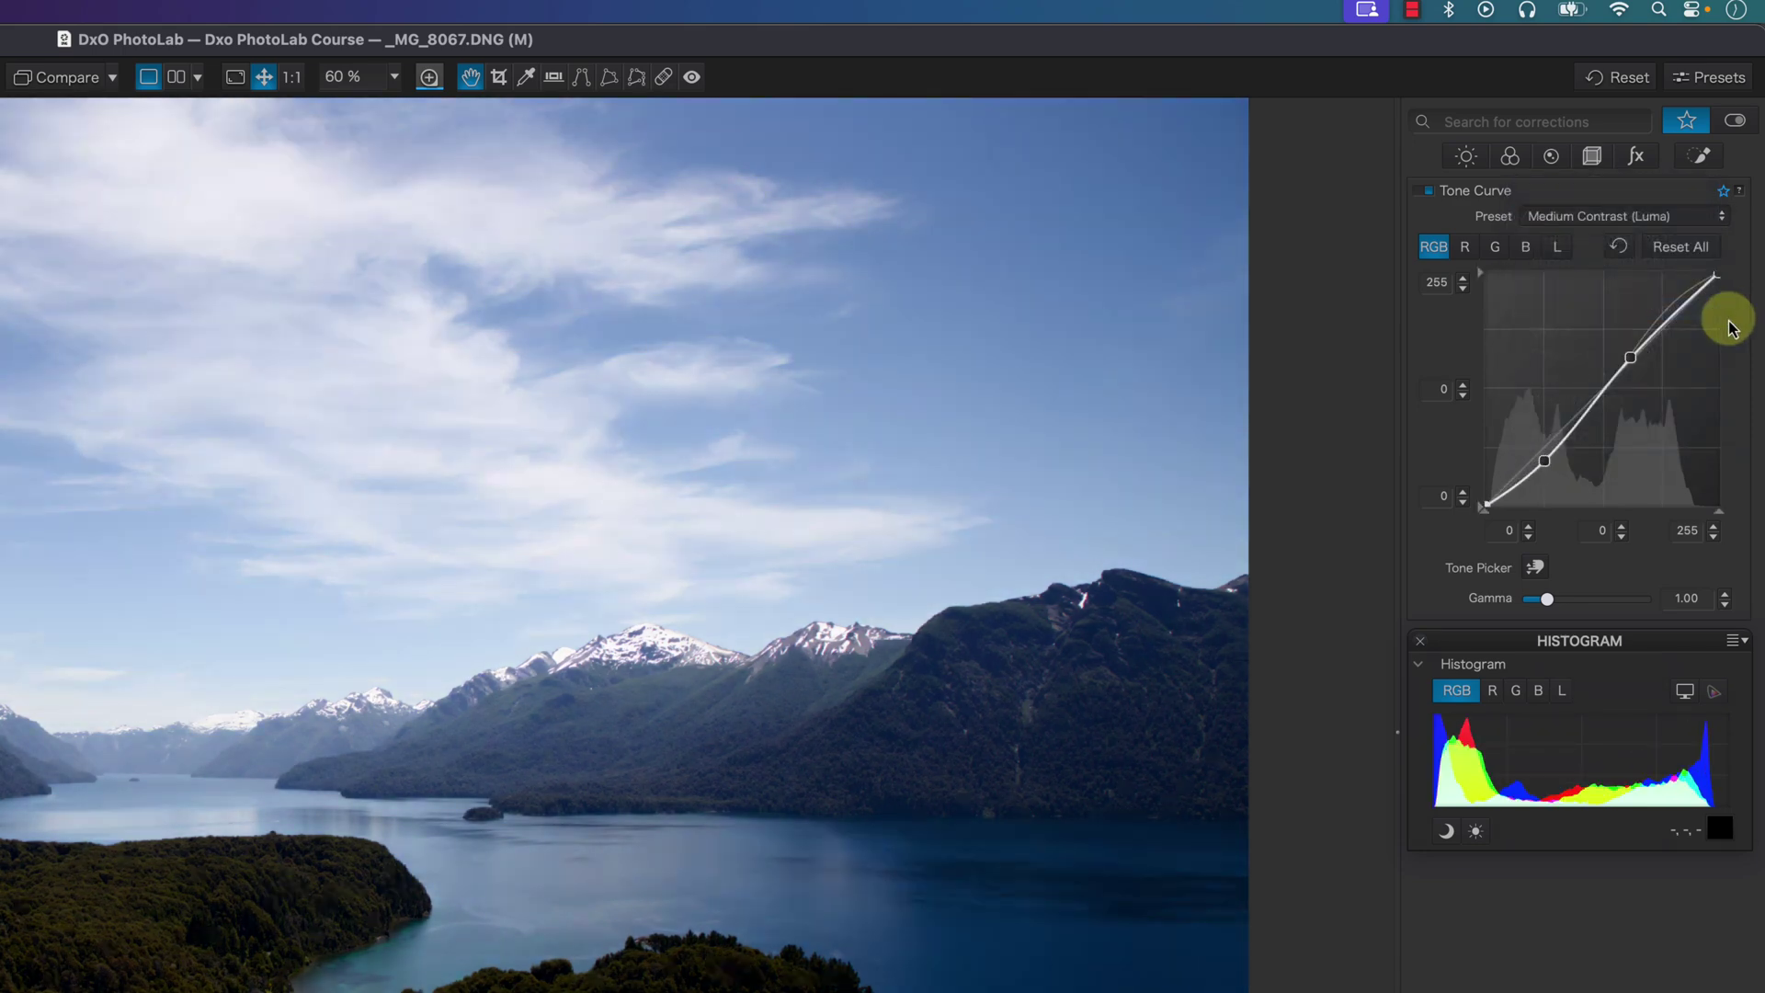
{"action": "left_click", "coordinate": [1629, 220]}
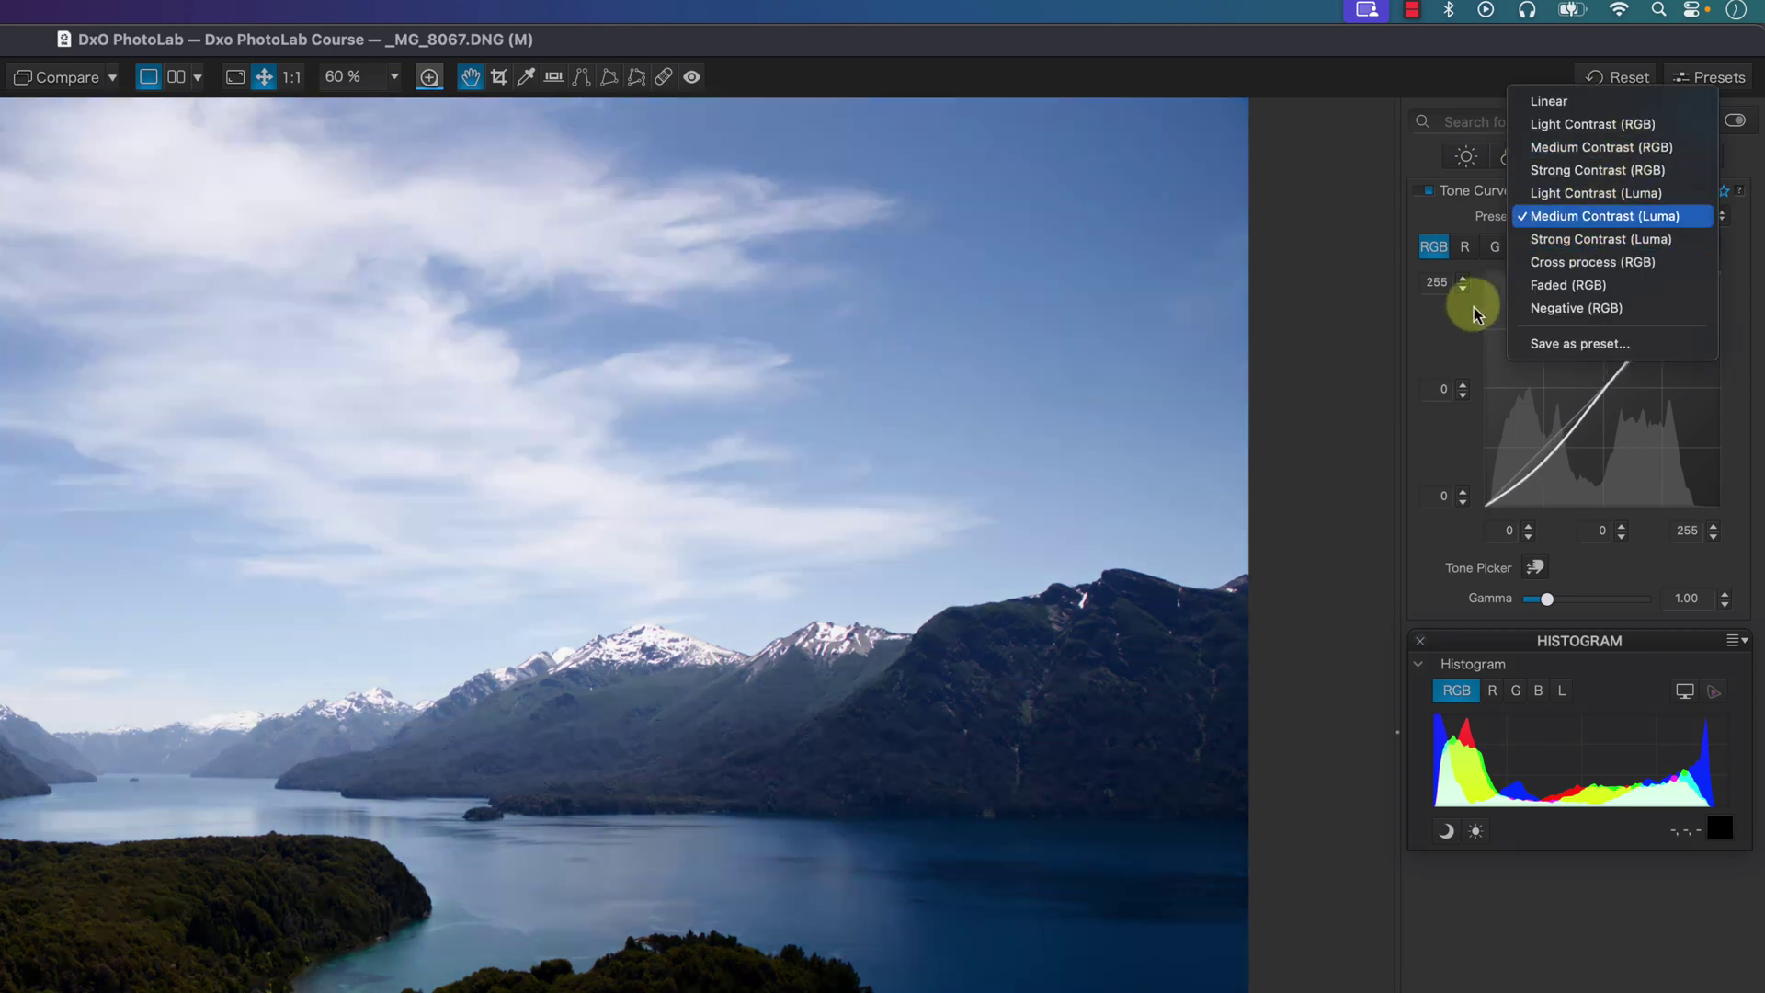
{"action": "left_click", "coordinate": [1474, 315]}
{"action": "left_click", "coordinate": [1675, 246]}
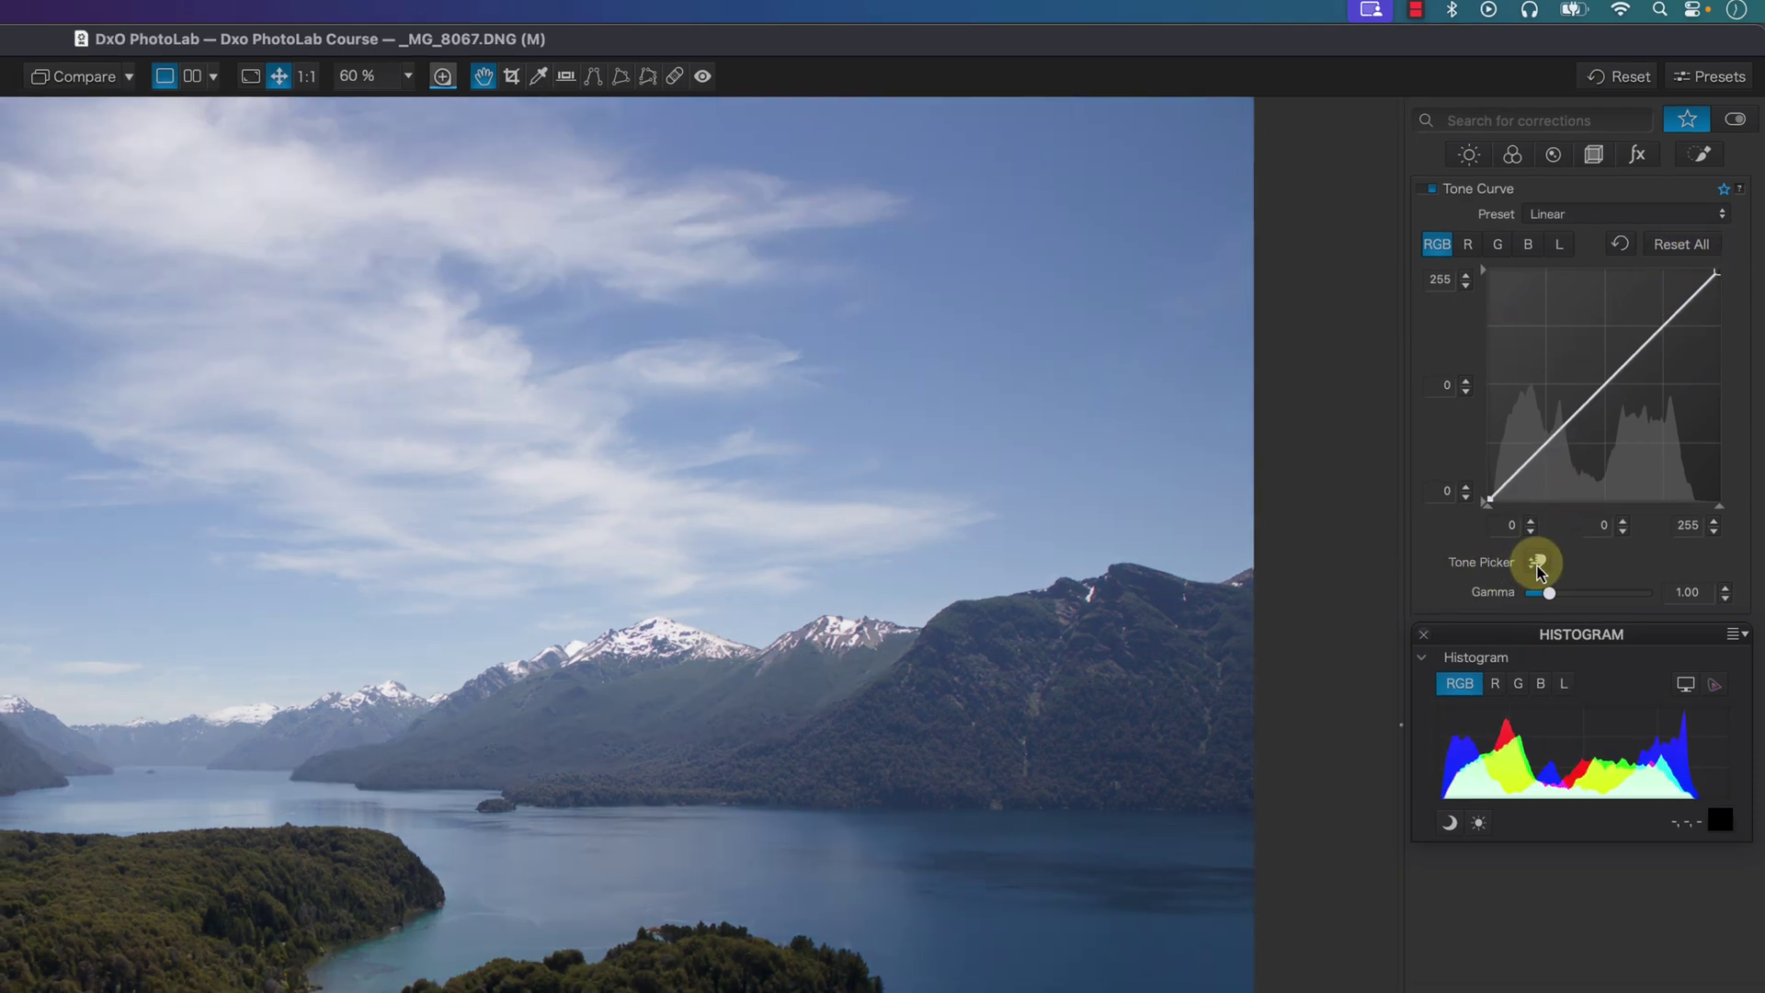
With the Tone Picker, brighten the clouds from input 192 to output 207 and darken the forest shadows from input 21 to output 6.
{"action": "left_click", "coordinate": [1537, 562]}
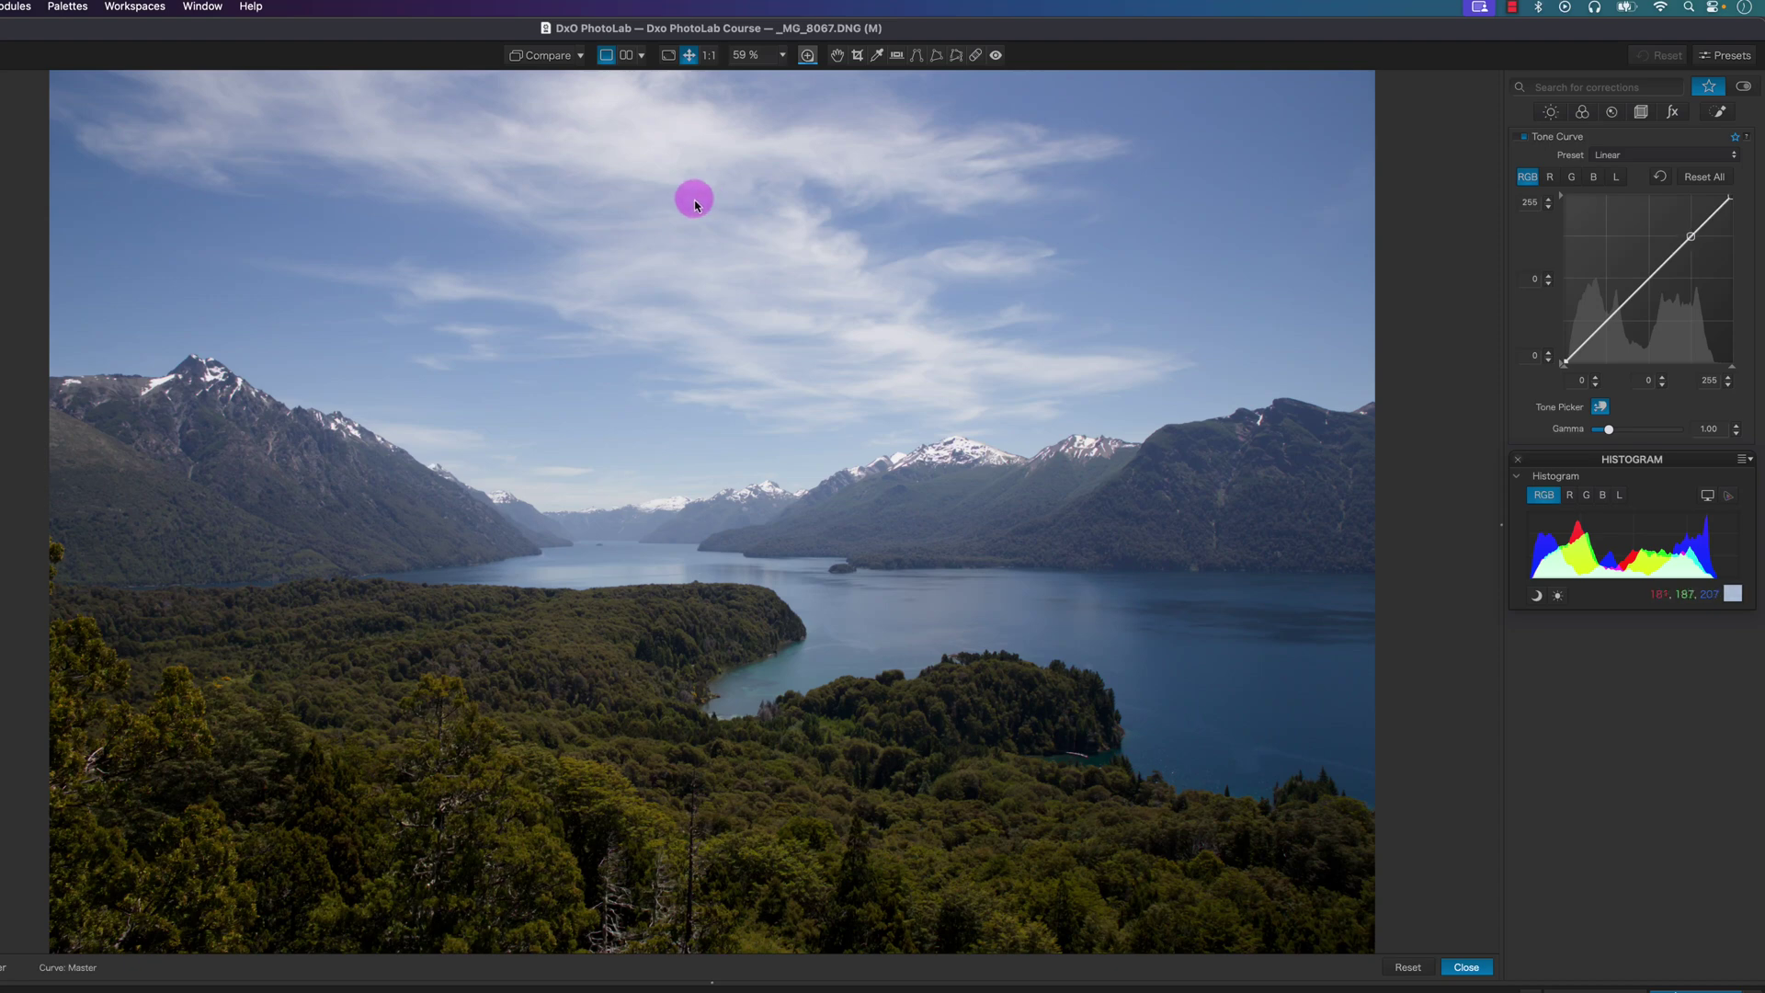
{"action": "left_click_drag", "start_coordinate": [696, 204], "coordinate": [688, 188]}
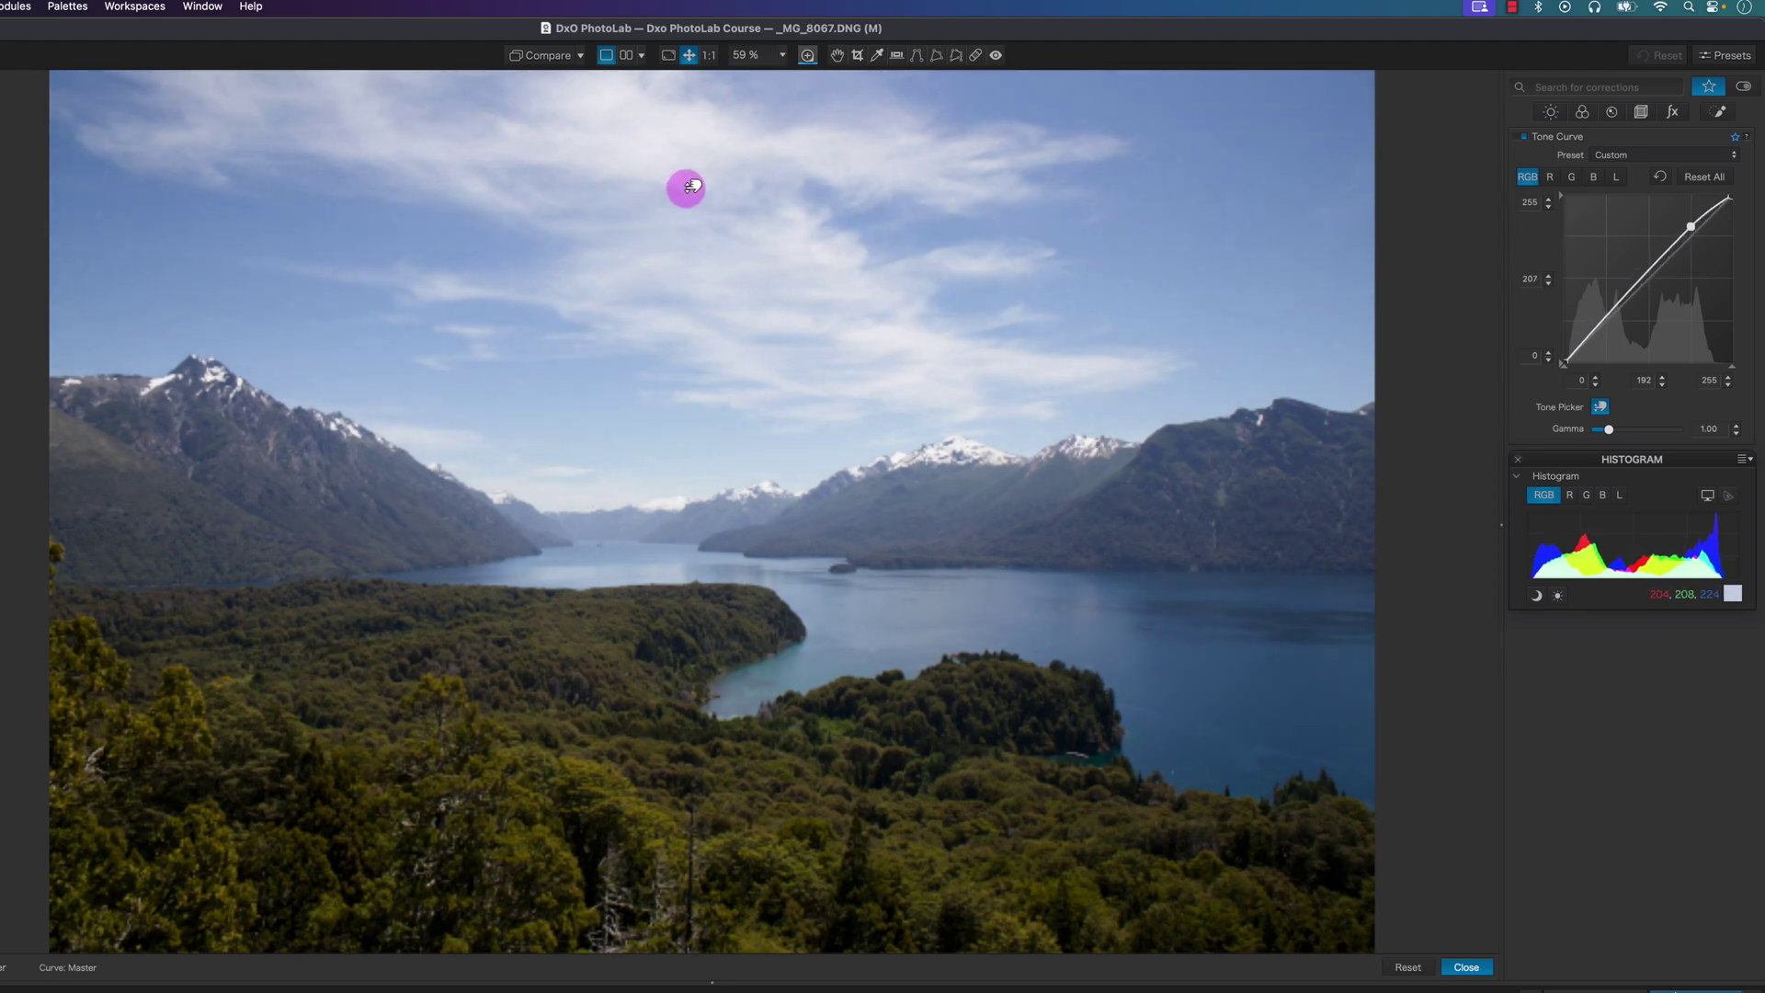
{"action": "left_click", "coordinate": [839, 712]}
{"action": "left_click_drag", "start_coordinate": [846, 718], "coordinate": [835, 733]}
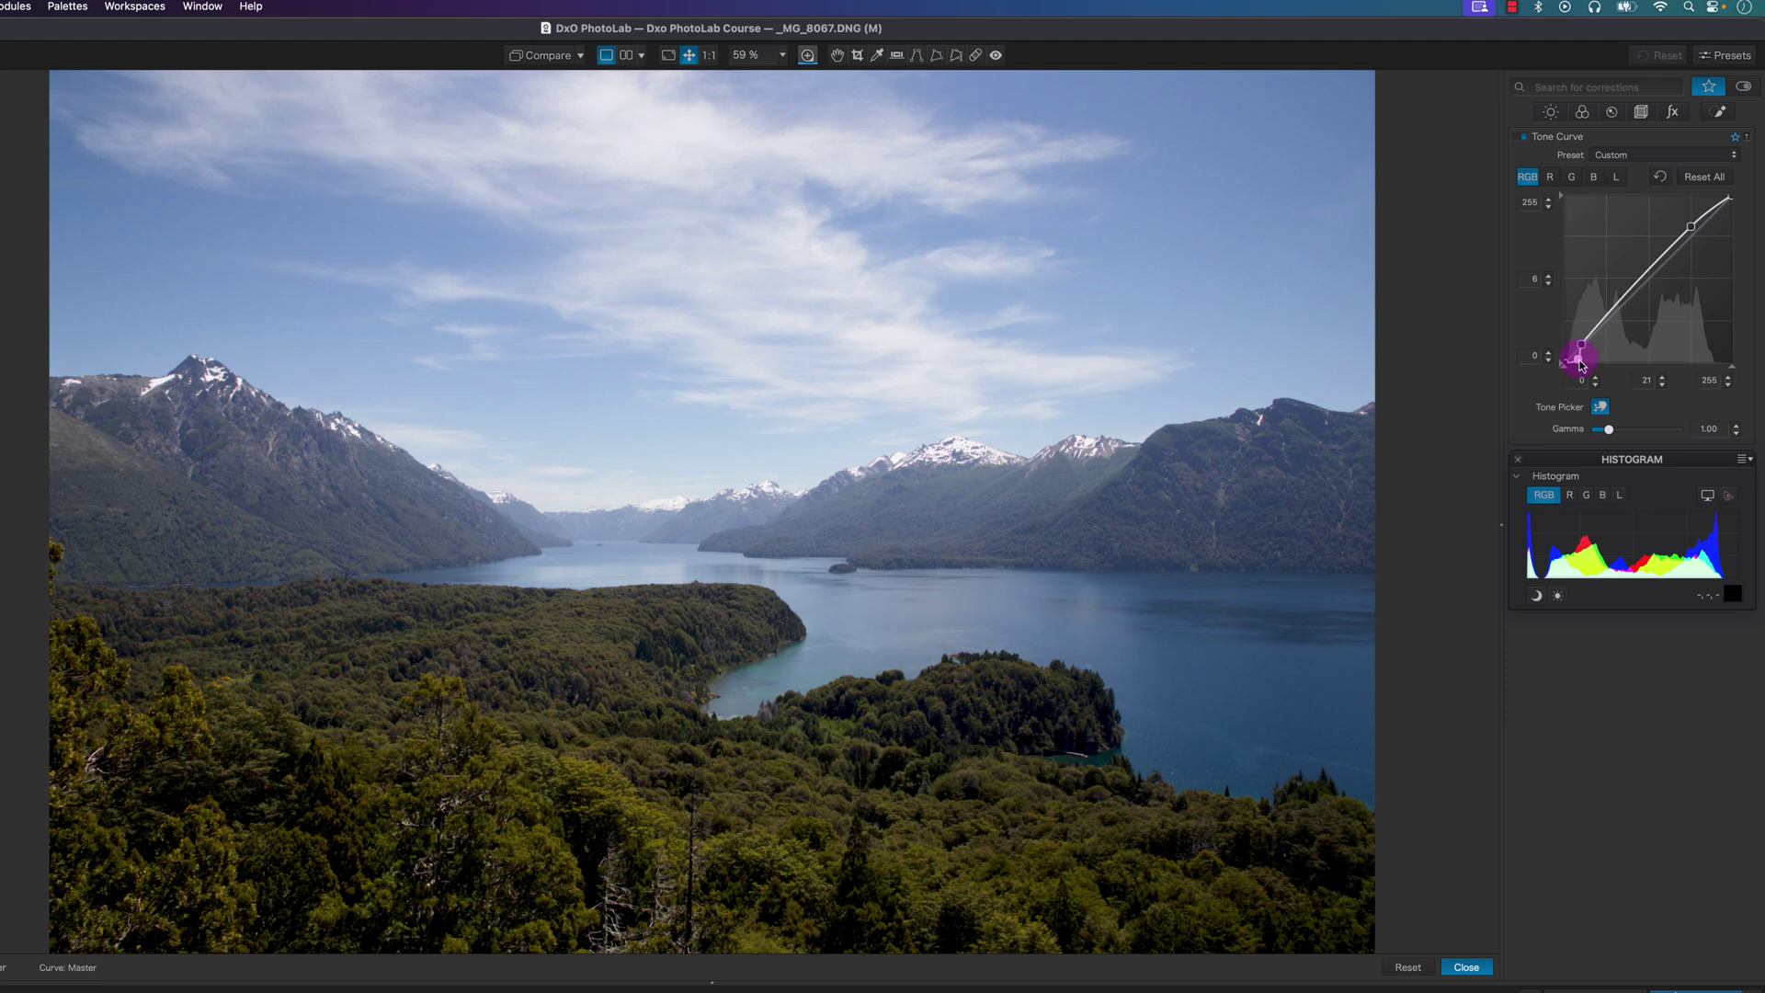
Try several shadow point positions and a midtone point at input 112, output 134 on the RGB curve, and reset all tone curves.
{"action": "left_click_drag", "start_coordinate": [1580, 364], "coordinate": [1581, 362]}
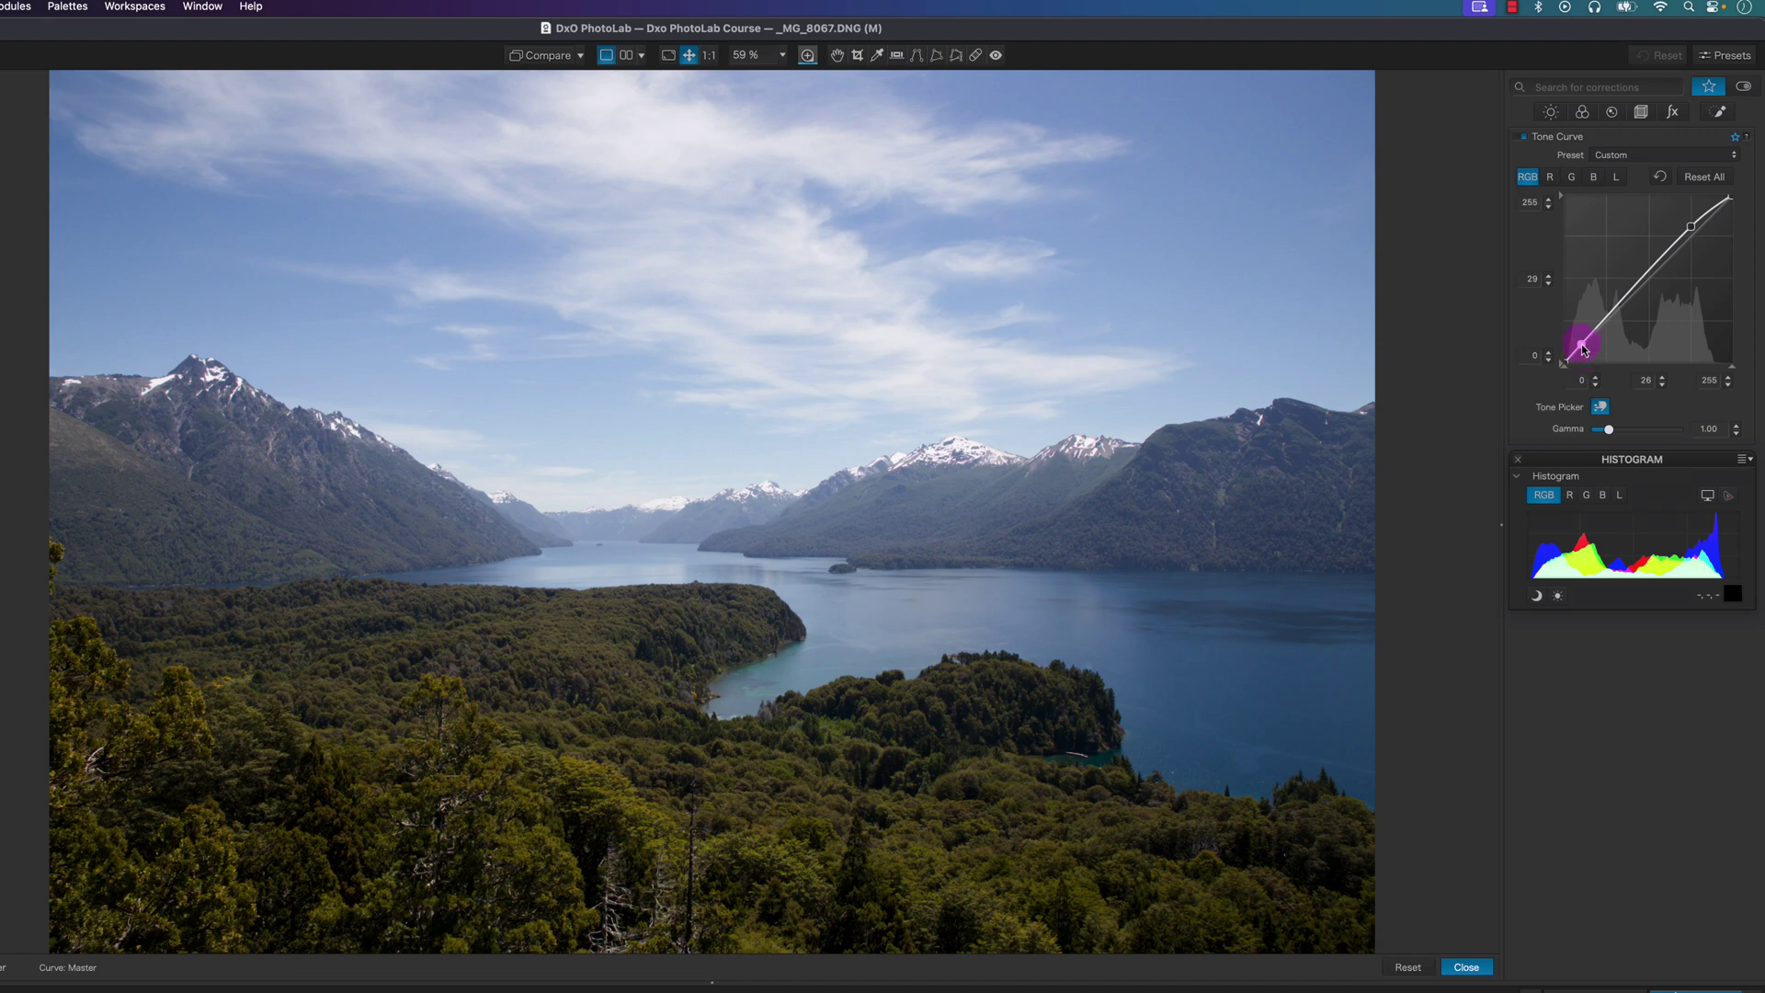
{"action": "left_click_drag", "start_coordinate": [1583, 349], "coordinate": [1150, 413]}
{"action": "left_click", "coordinate": [850, 719]}
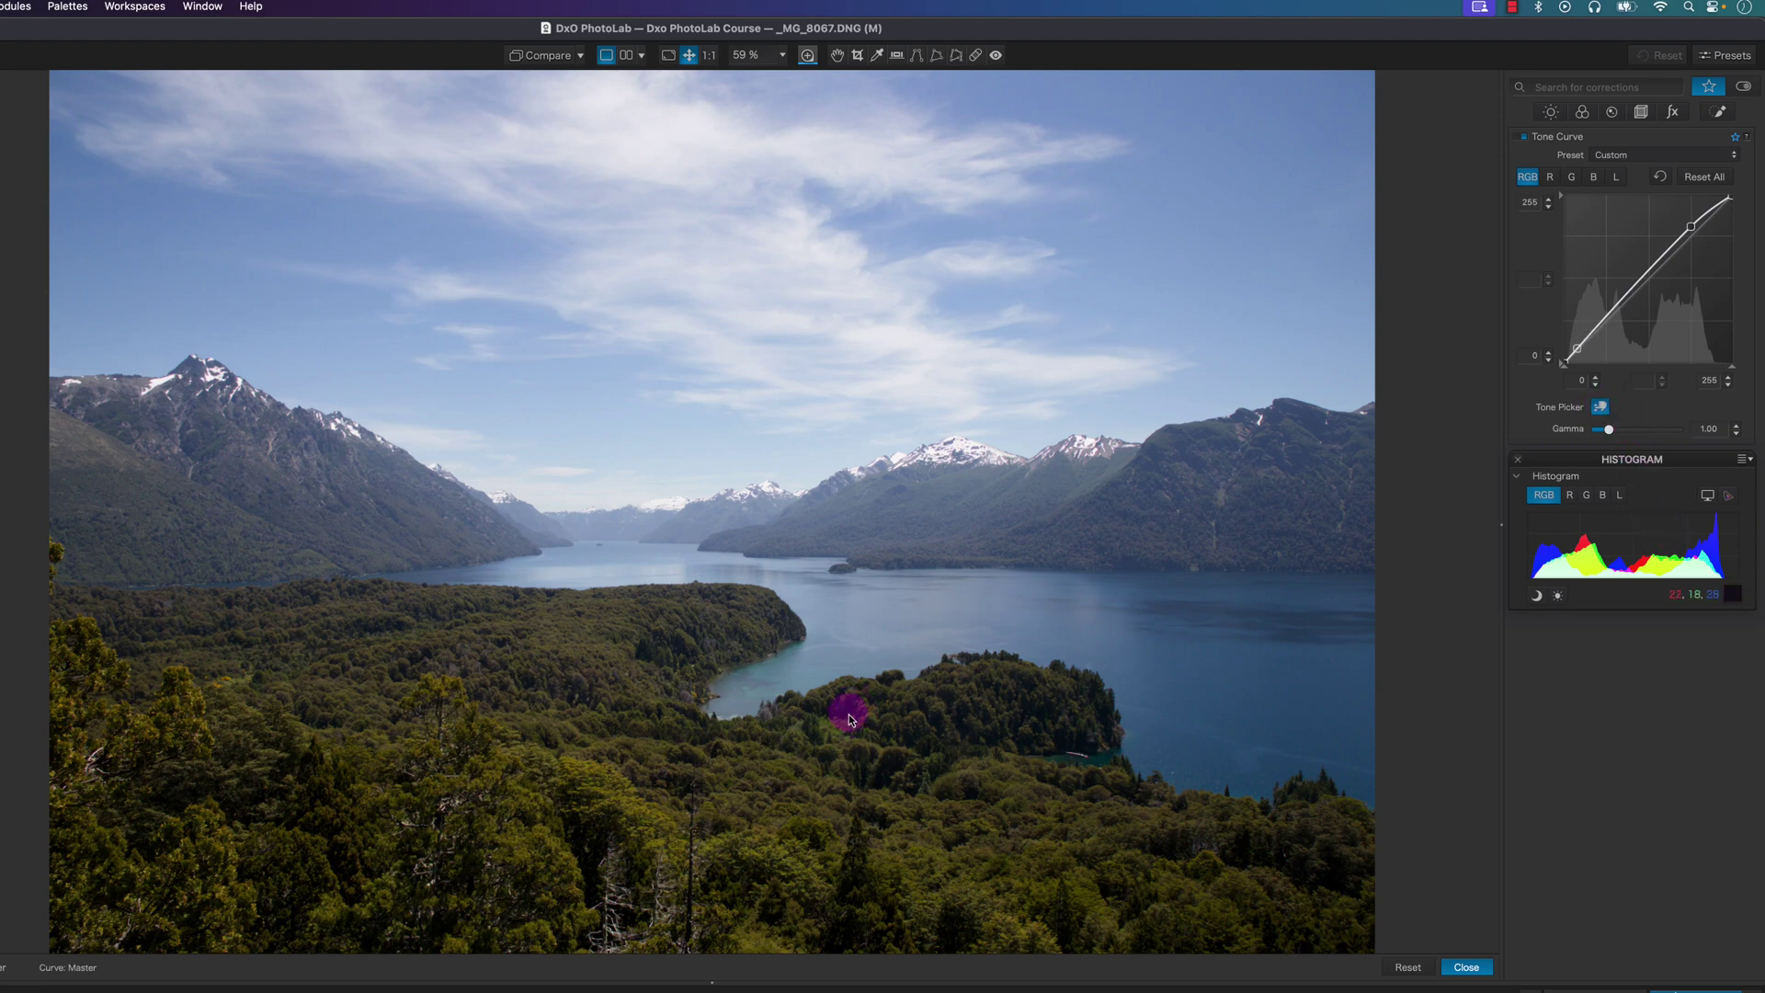
{"action": "left_click_drag", "start_coordinate": [839, 701], "coordinate": [855, 725]}
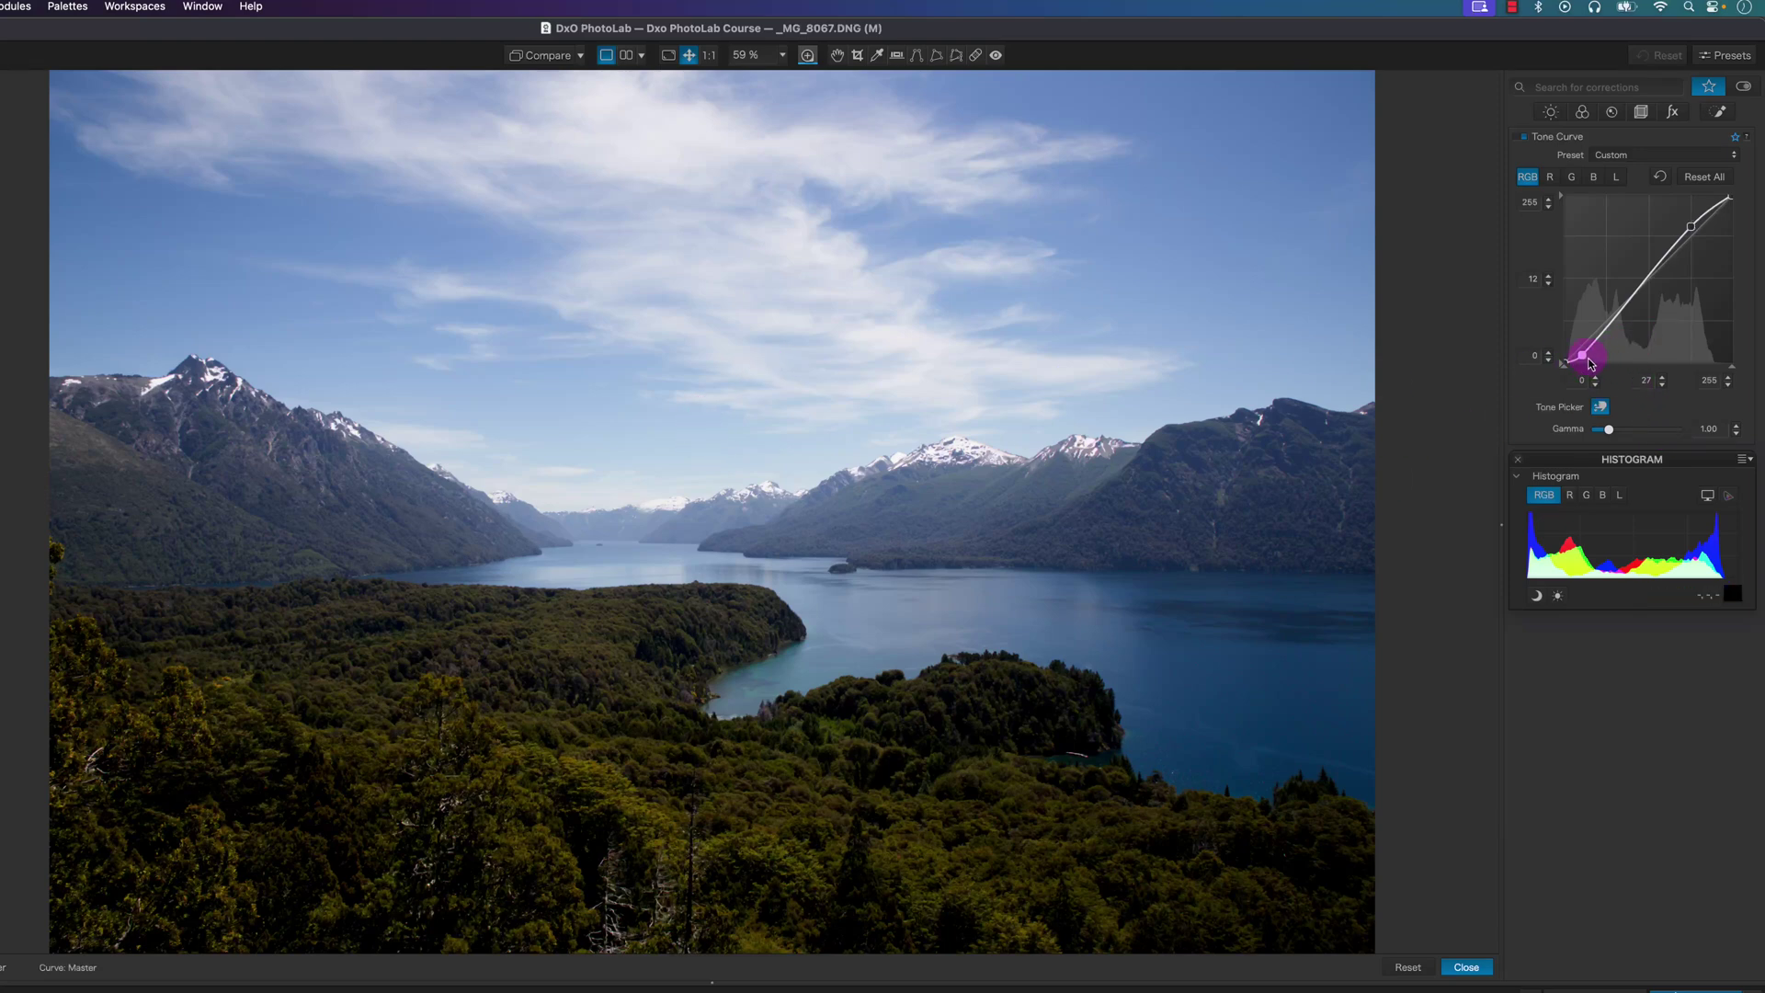
{"action": "left_click_drag", "start_coordinate": [1585, 362], "coordinate": [1608, 343]}
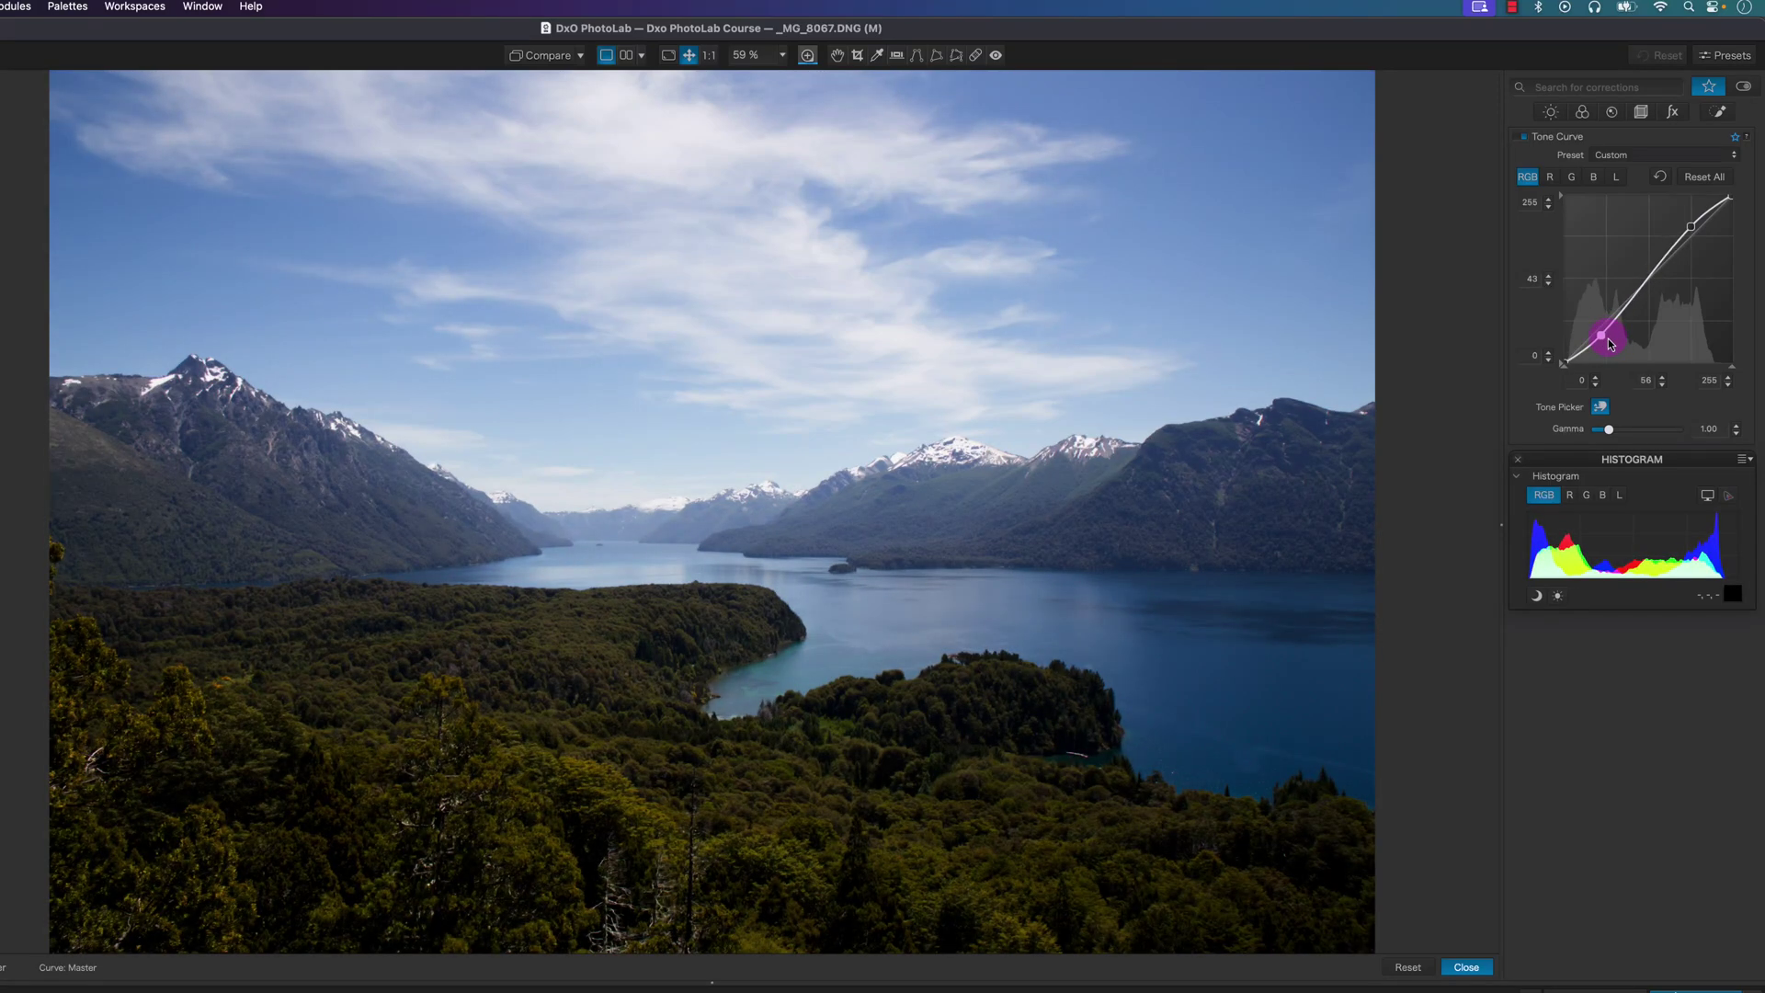
{"action": "left_click", "coordinate": [1706, 177]}
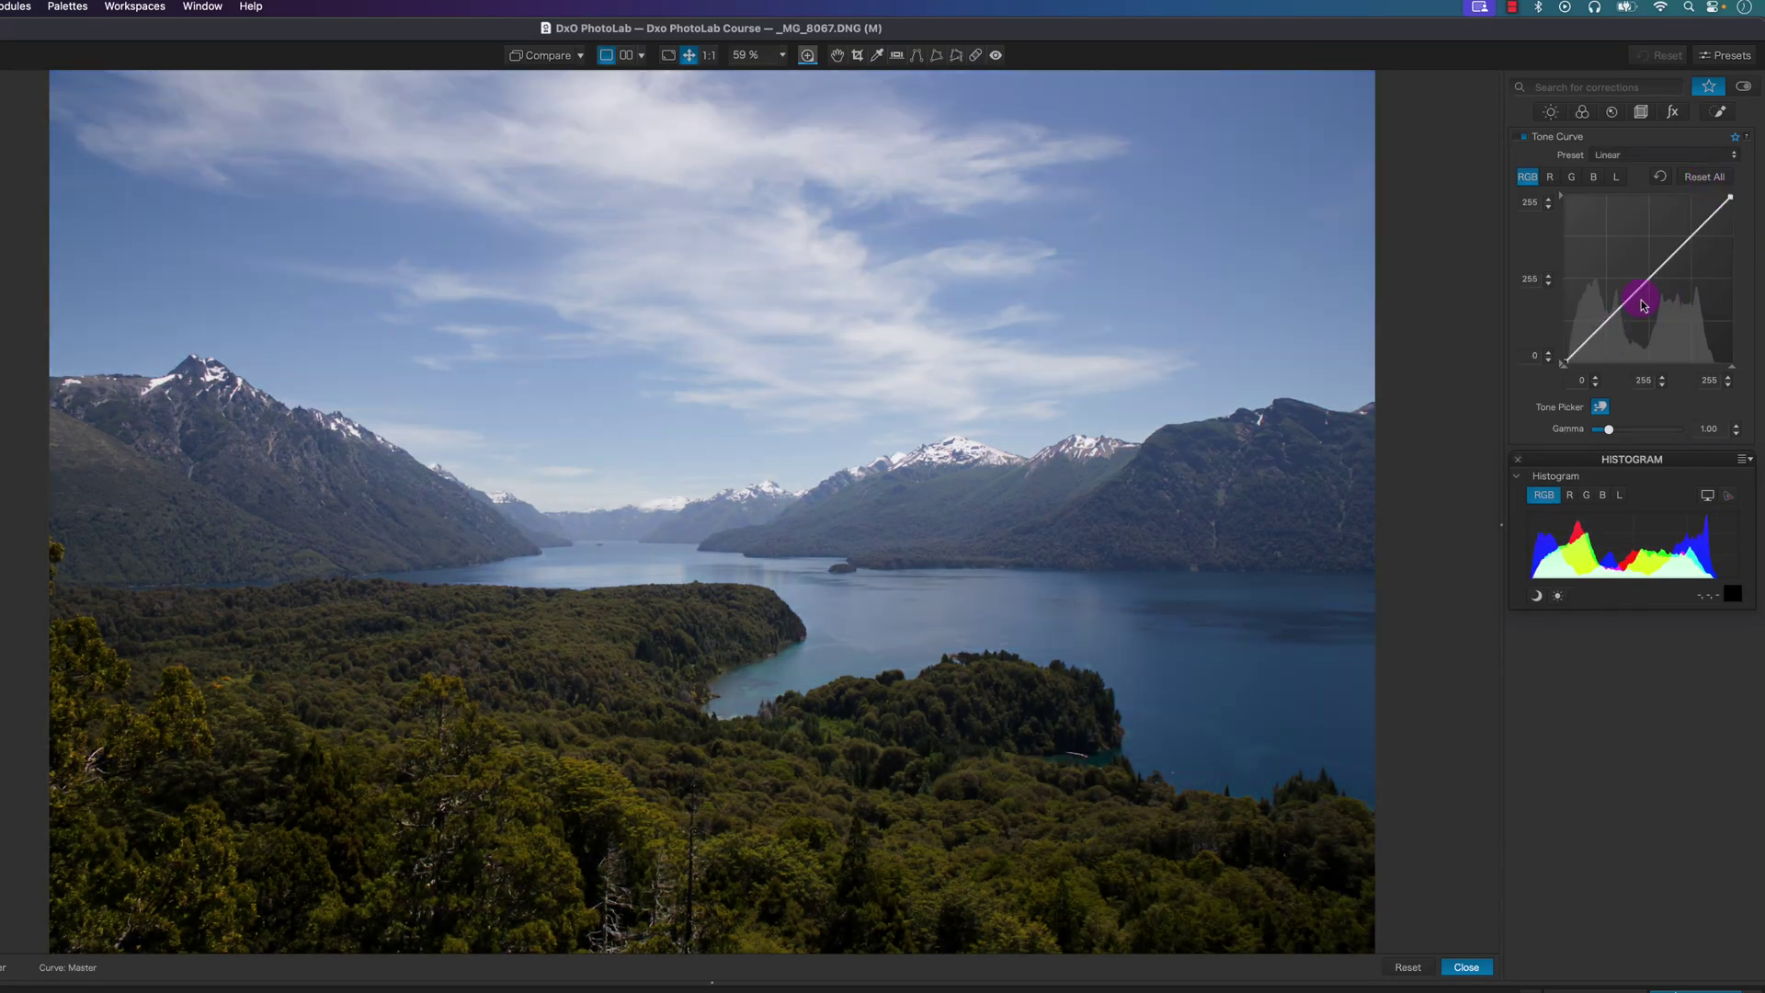
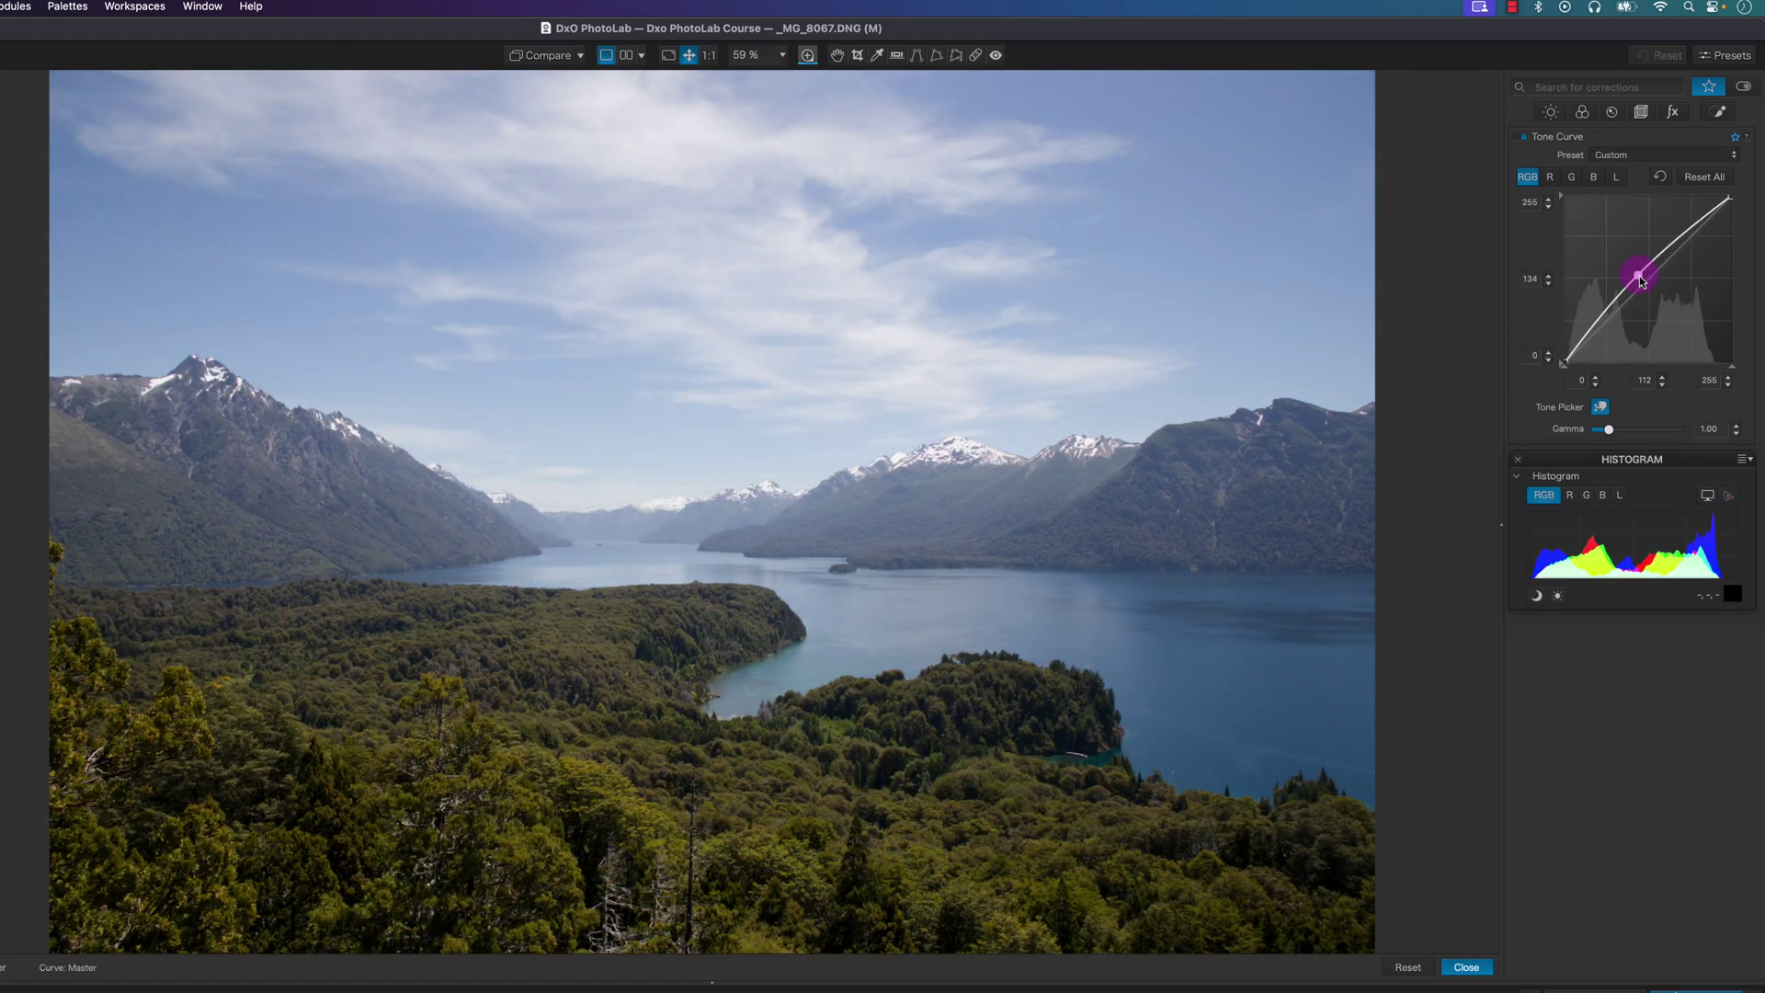
{"action": "left_click", "coordinate": [1701, 187]}
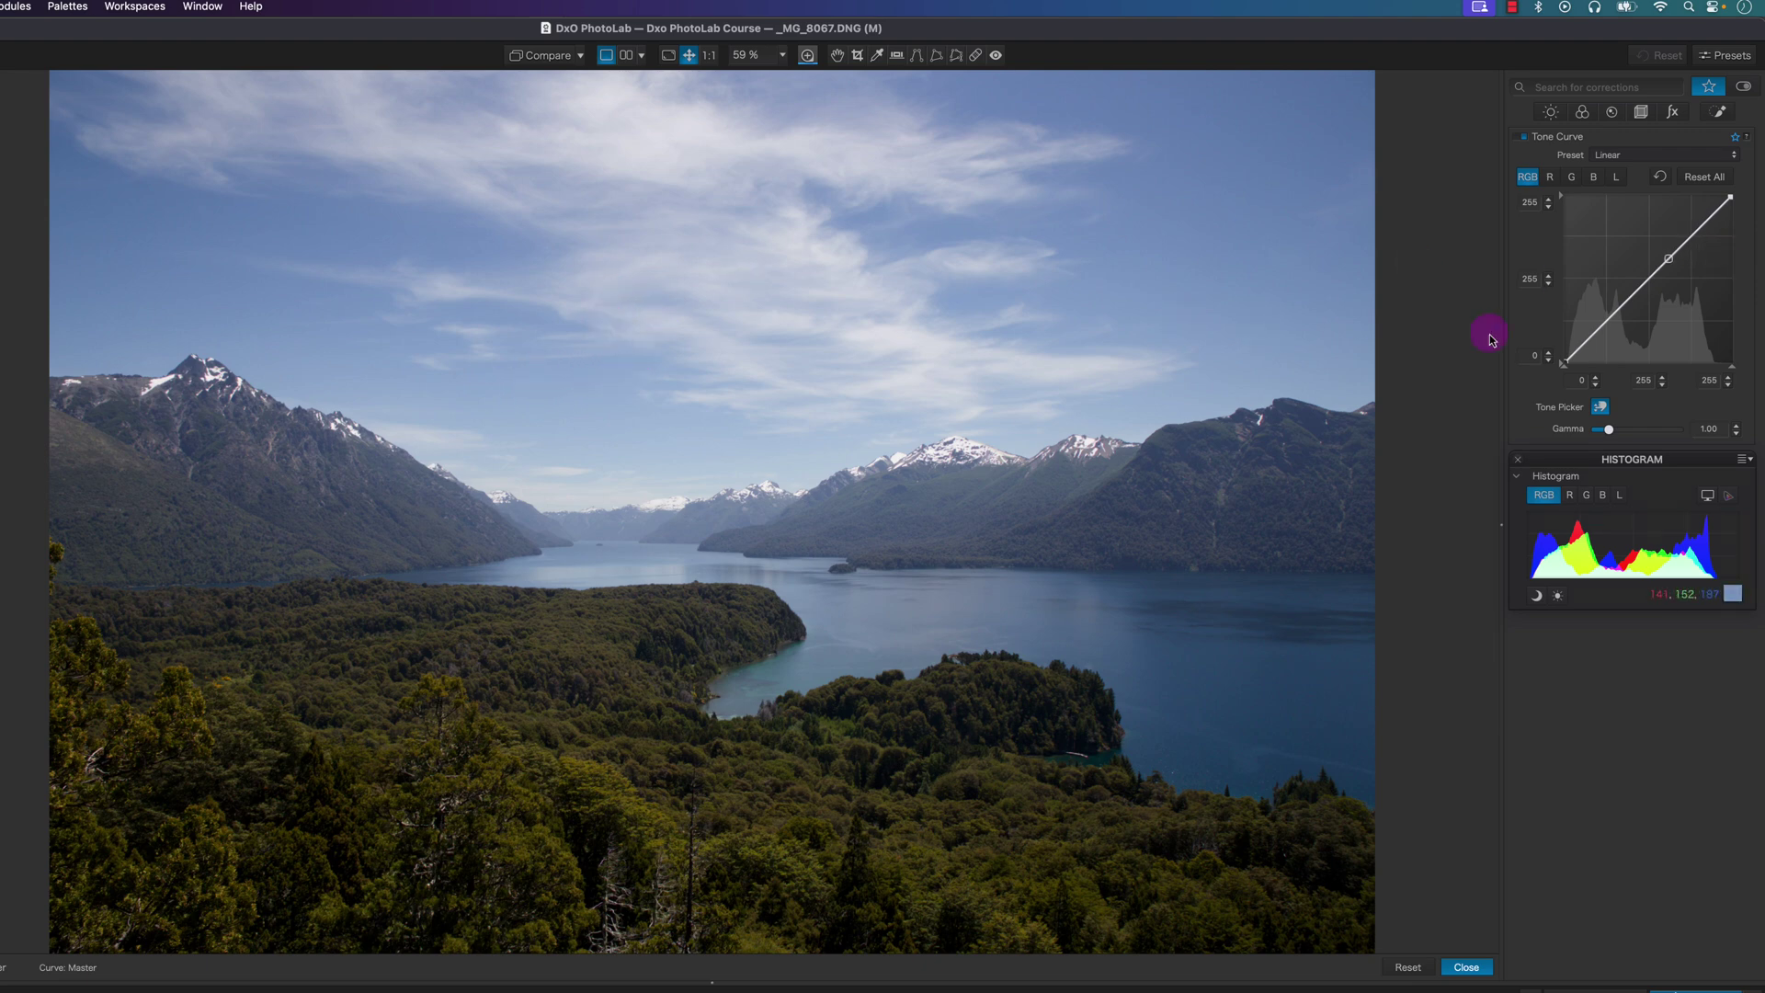
Try RGB curve gamma values of 0.85, 0.05 and 6.00, and restore the gamma to its default.
{"action": "mouse_move", "coordinate": [1610, 430]}
{"action": "left_mouse_down"}
{"action": "mouse_move", "coordinate": [1639, 430]}
{"action": "mouse_move", "coordinate": [1609, 430]}
{"action": "left_mouse_up"}
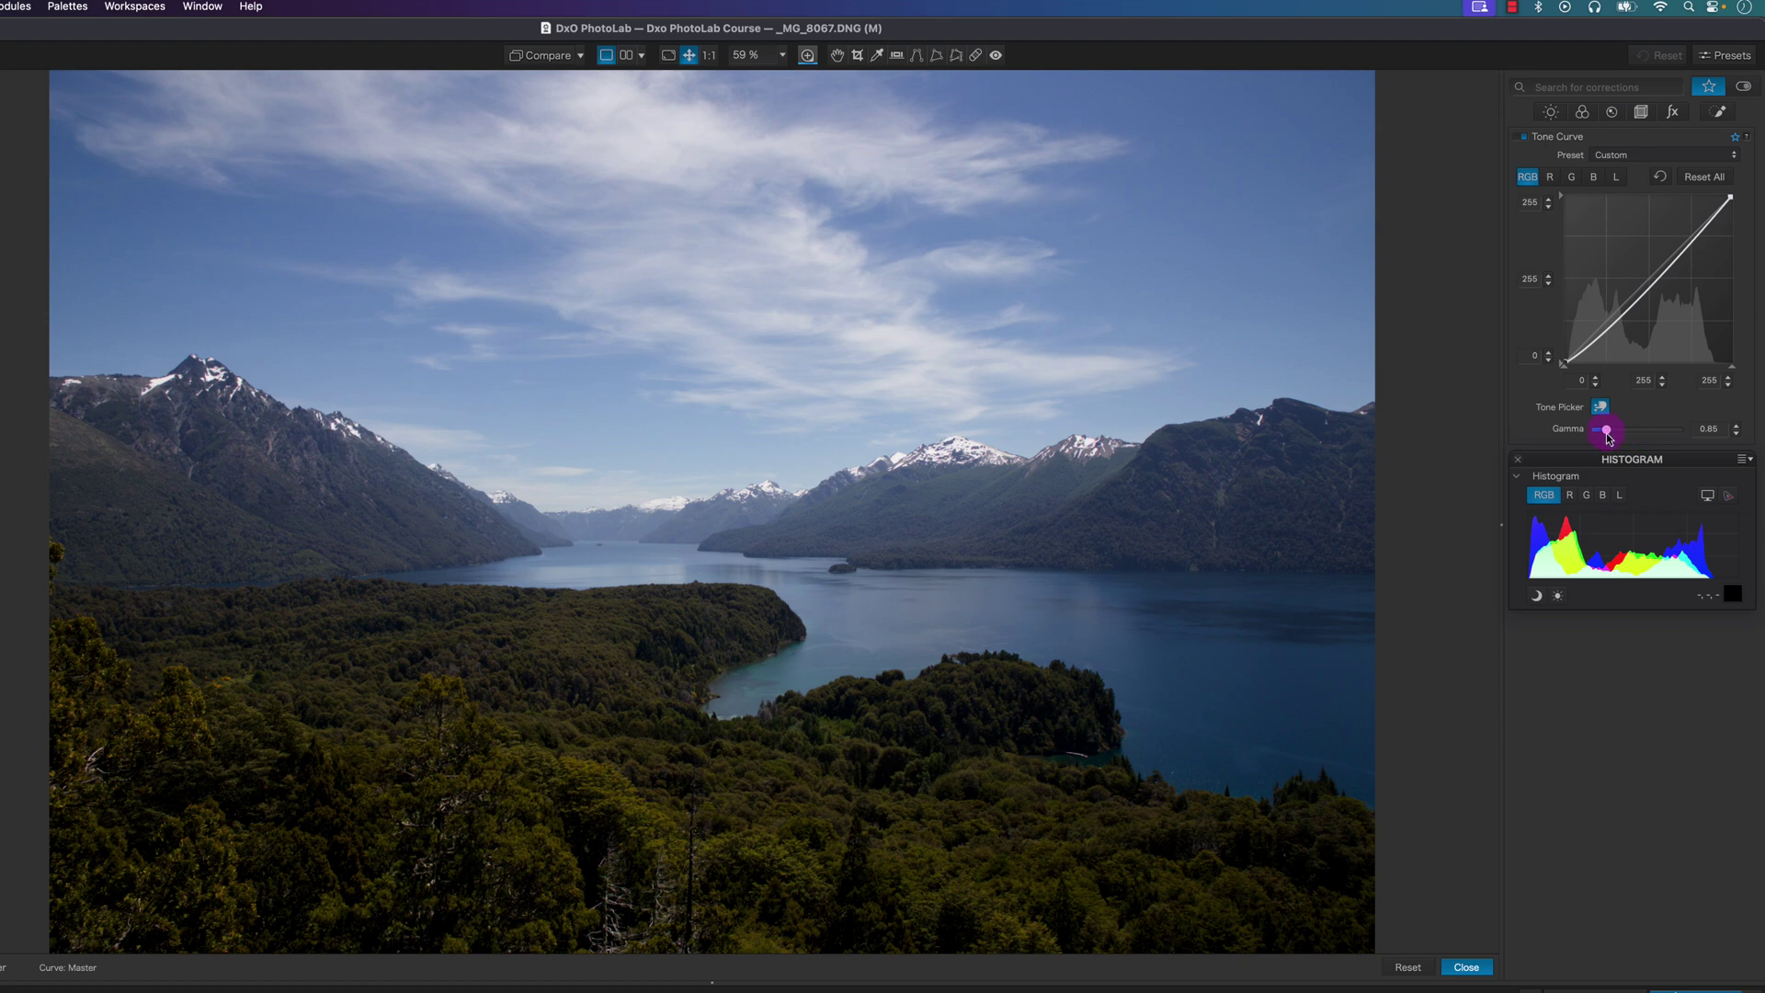
{"action": "left_click_drag", "start_coordinate": [1607, 432], "coordinate": [1596, 430]}
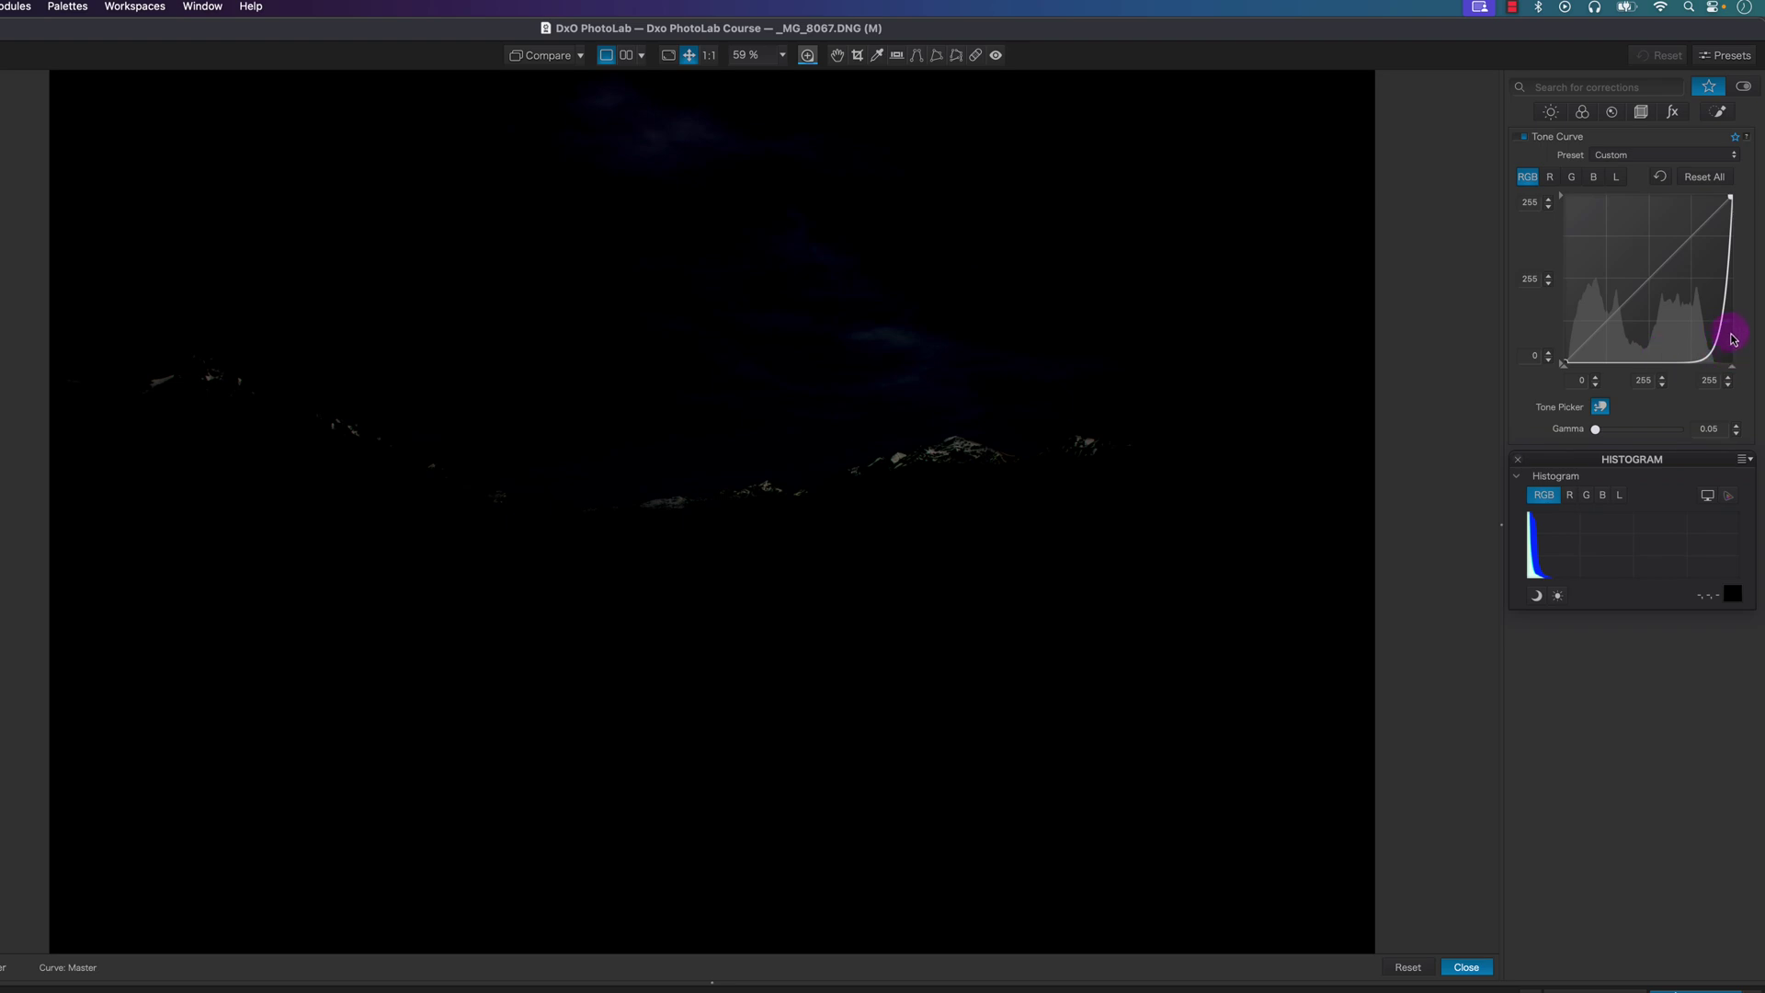
{"action": "left_click_drag", "start_coordinate": [1598, 430], "coordinate": [1679, 429]}
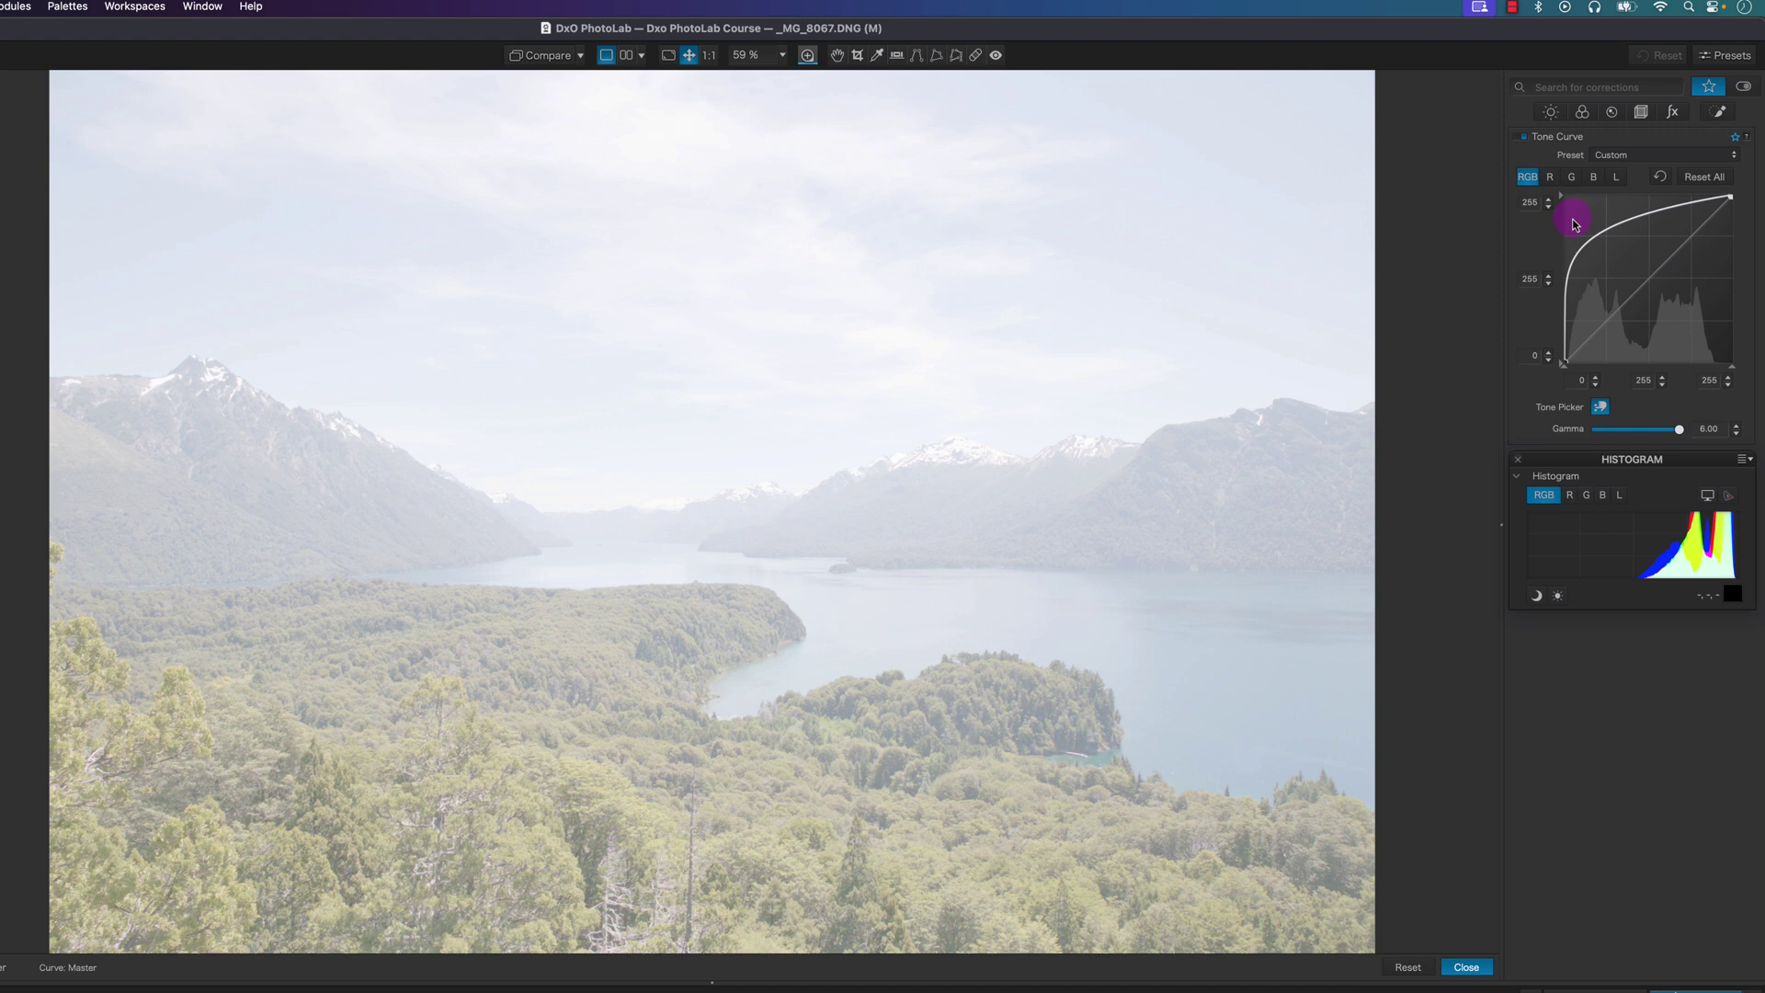
{"action": "double_click", "coordinate": [1681, 432]}
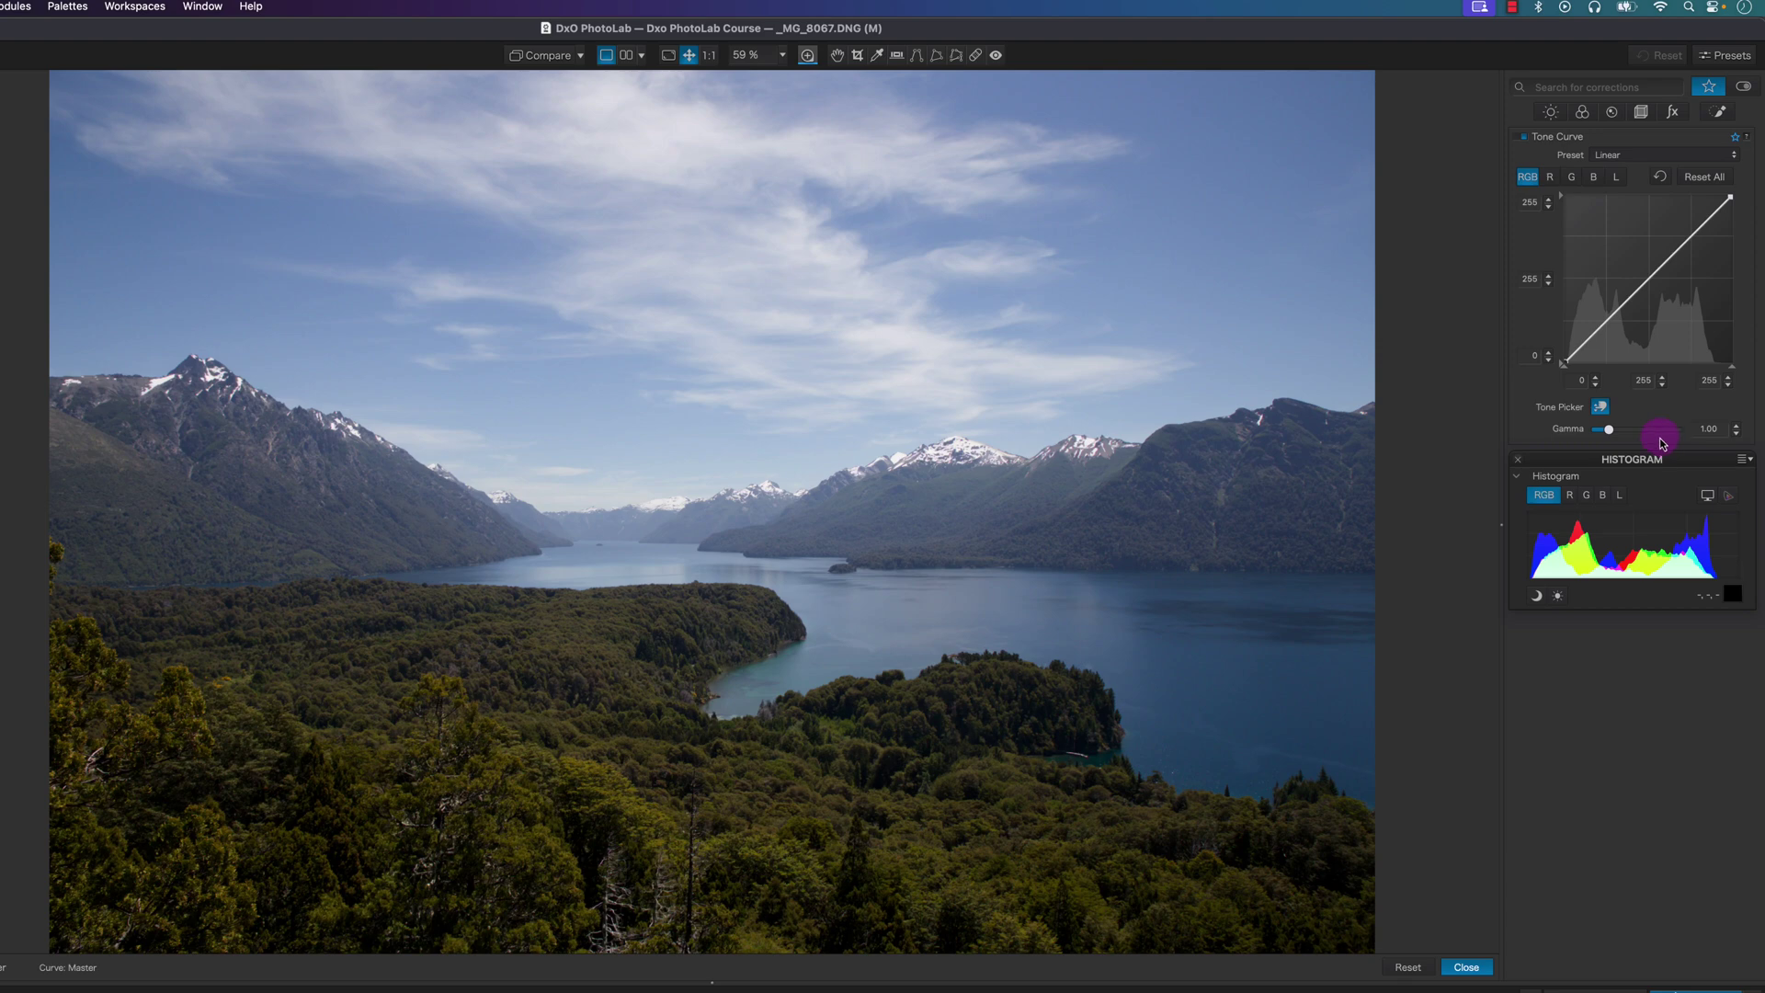
Try an S-curve on the Luma channel with shadows from input 70 to output 35 and highlights raised around input 172, and reset all curves.
{"action": "left_click", "coordinate": [1572, 176]}
{"action": "left_click", "coordinate": [1594, 180]}
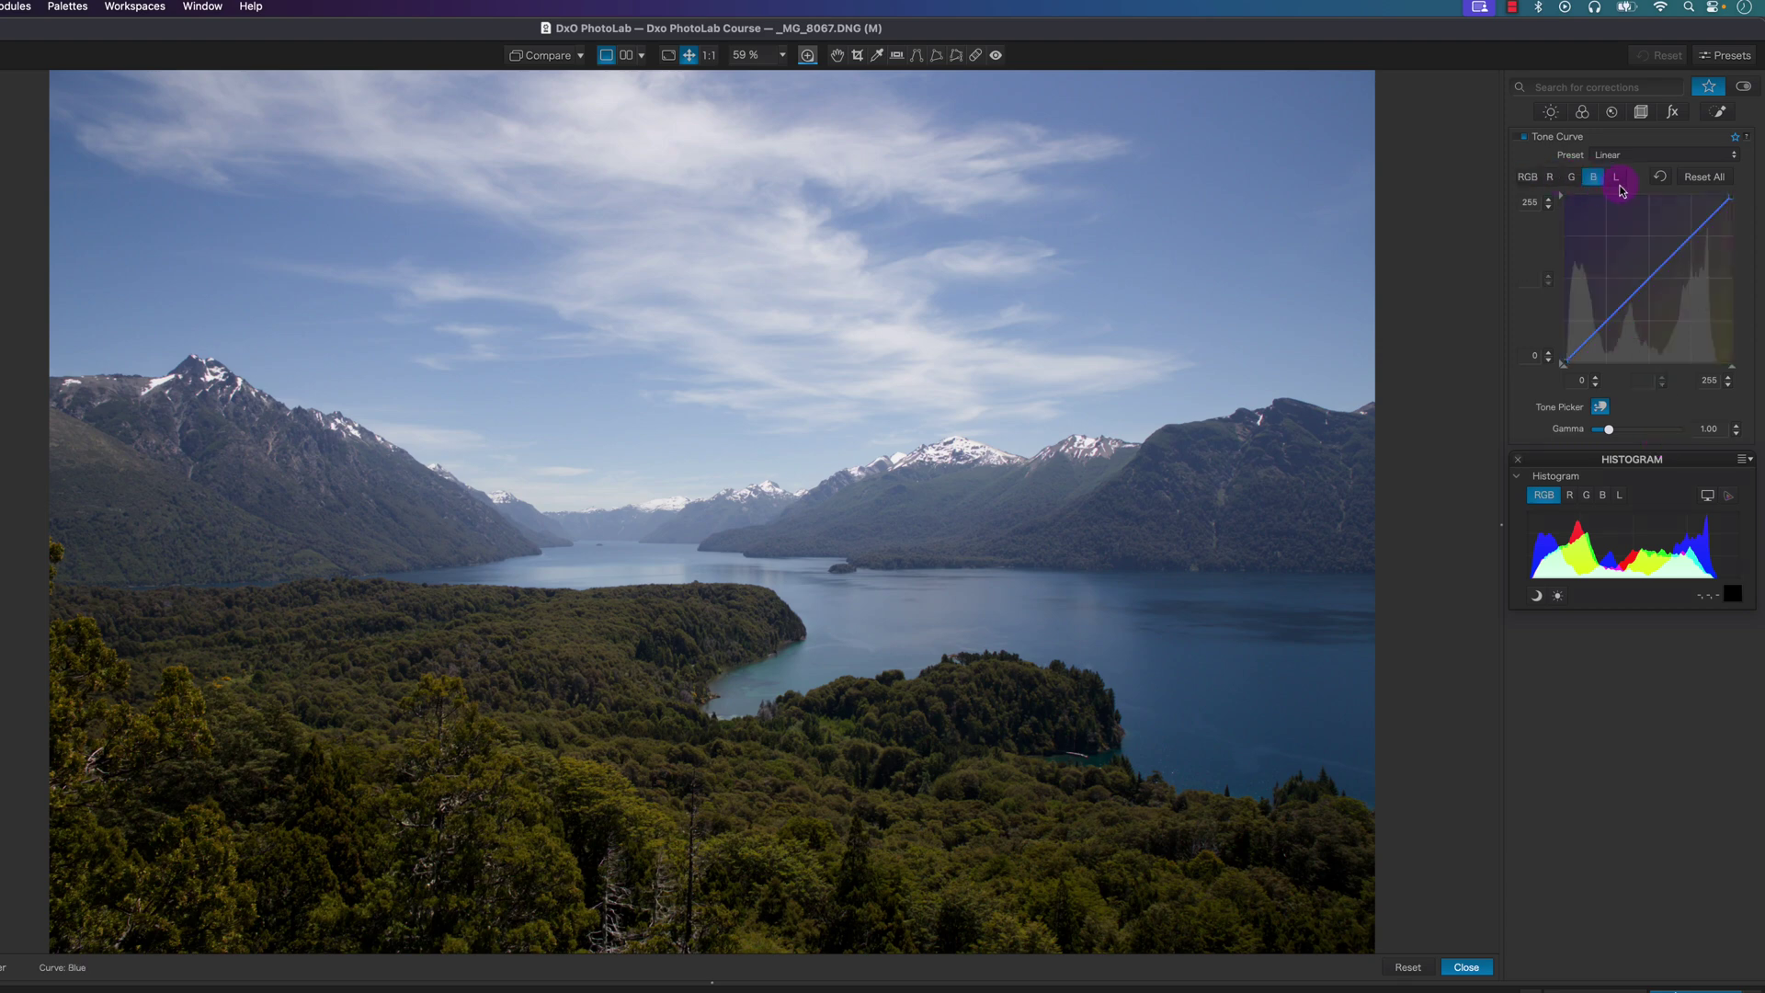
{"action": "left_click", "coordinate": [1618, 180]}
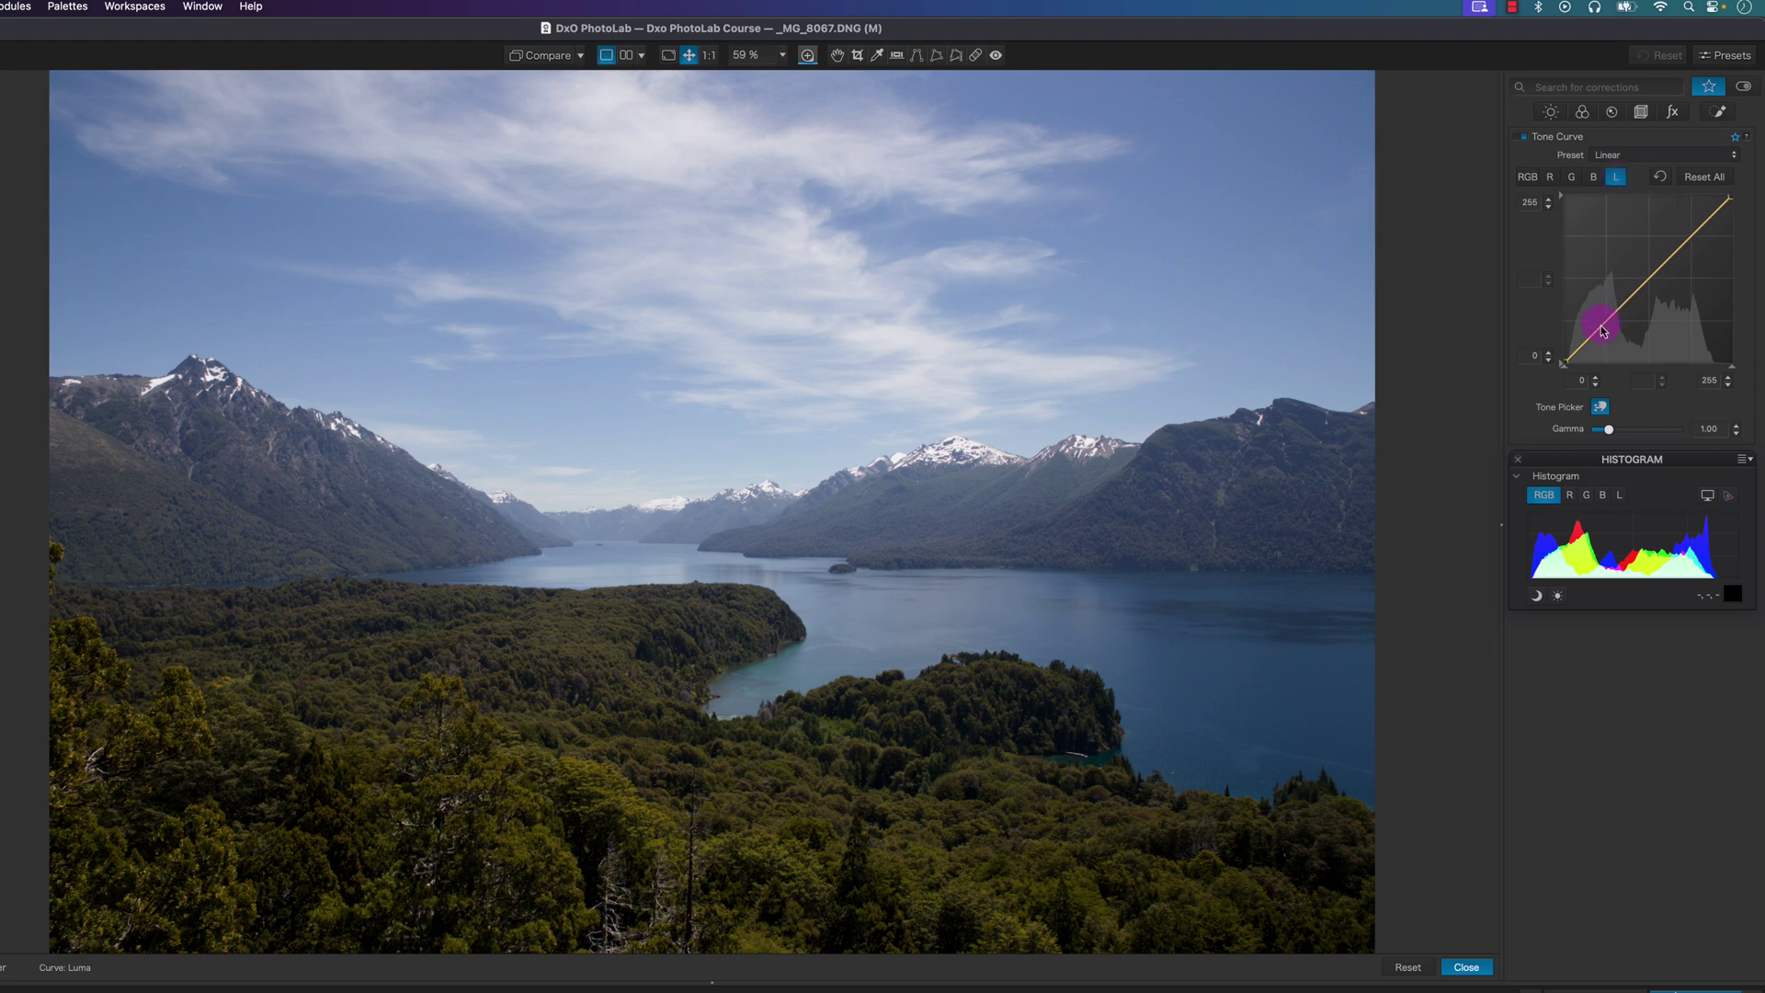
{"action": "left_click_drag", "start_coordinate": [1605, 334], "coordinate": [1610, 337]}
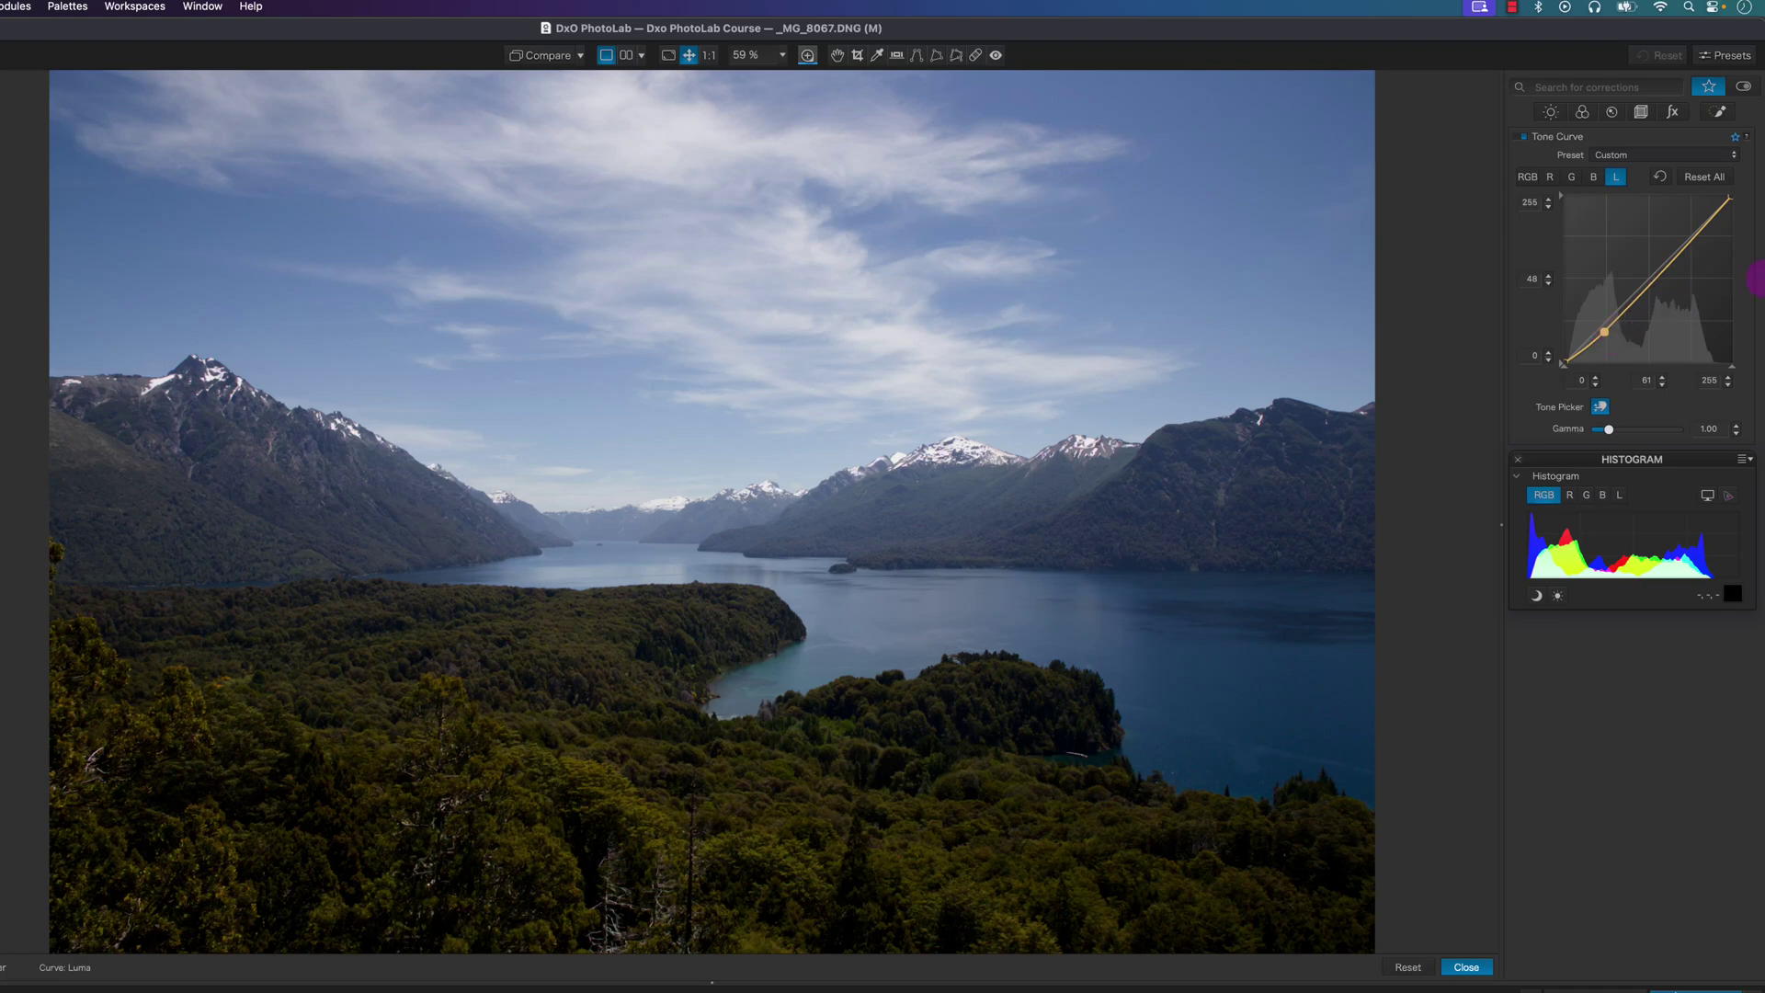
{"action": "left_click_drag", "start_coordinate": [1688, 253], "coordinate": [1678, 236]}
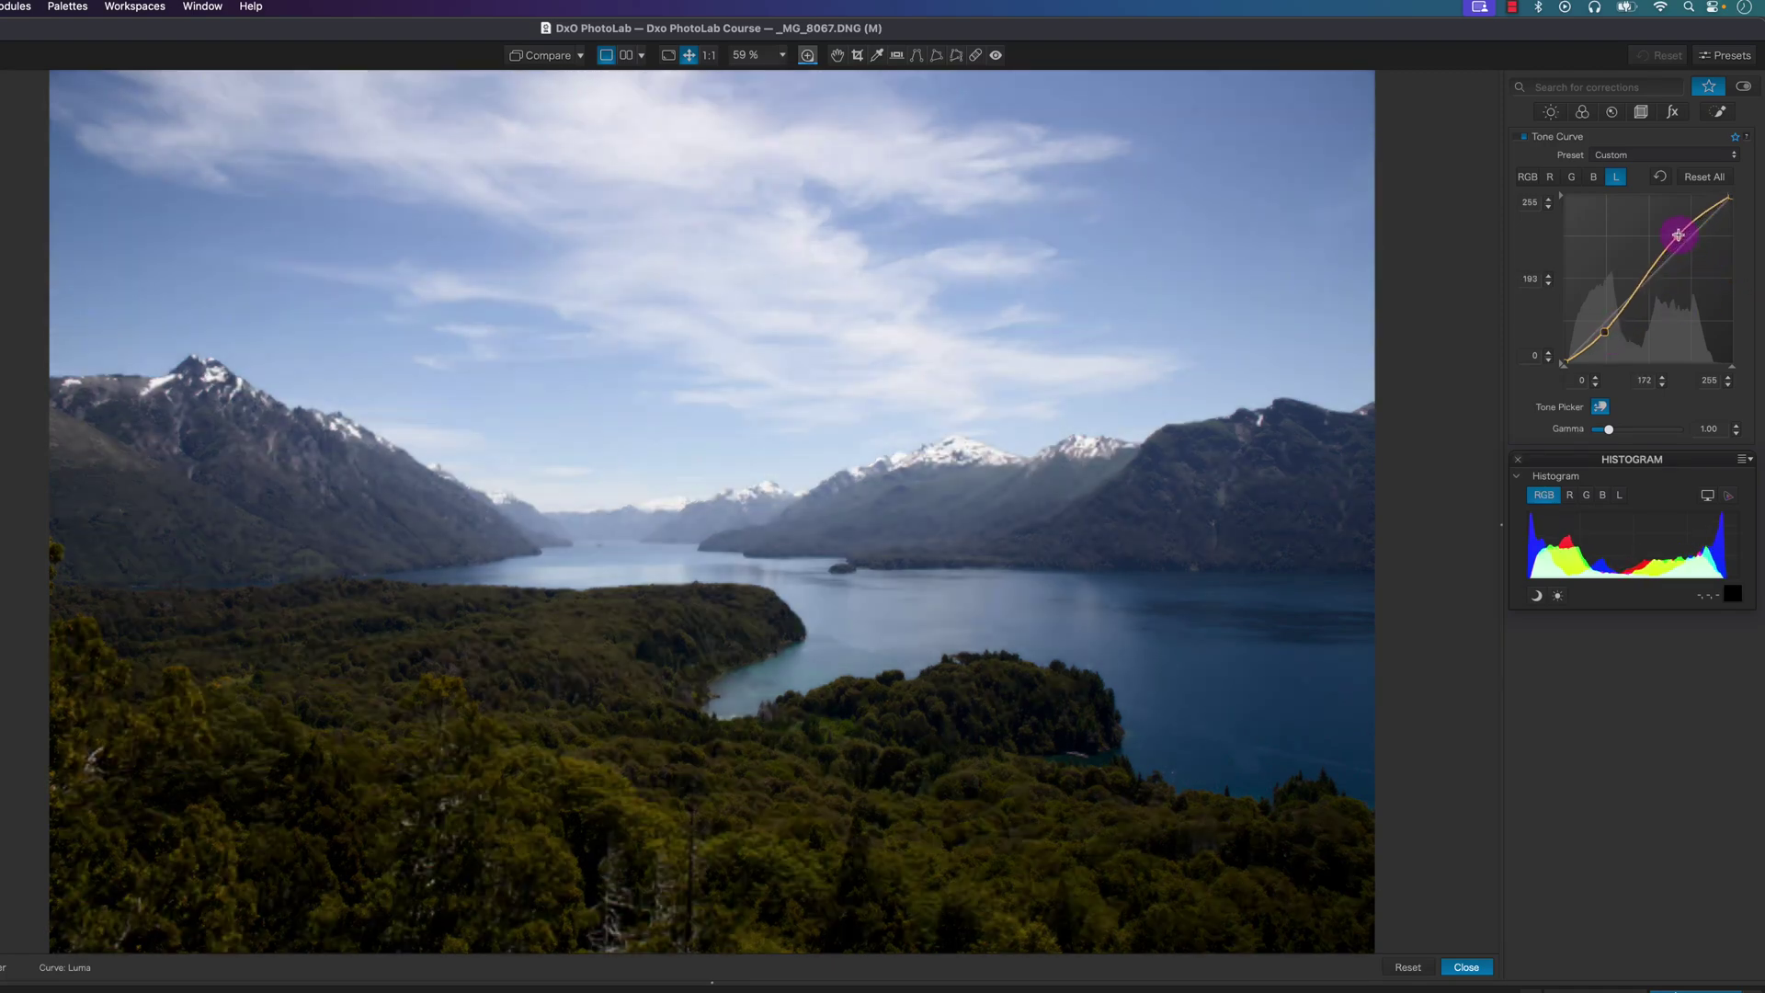
{"action": "left_click_drag", "start_coordinate": [1607, 340], "coordinate": [1610, 341]}
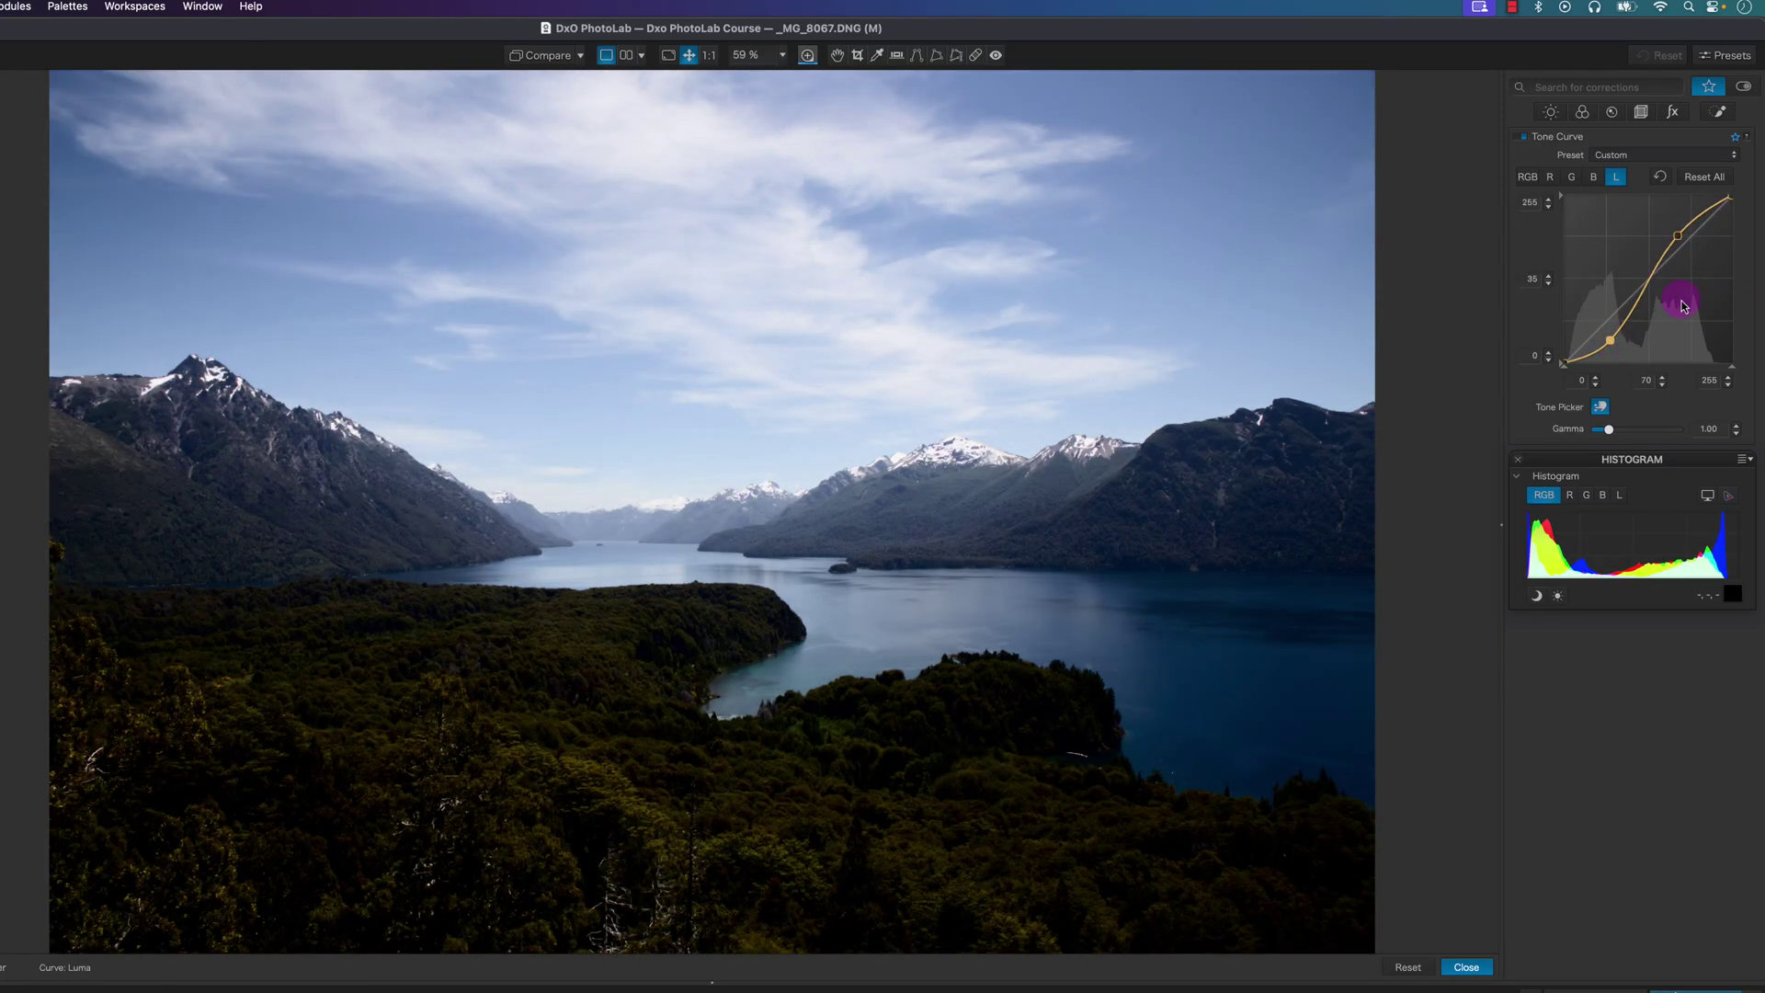
{"action": "left_click_drag", "start_coordinate": [1678, 238], "coordinate": [1675, 237]}
{"action": "left_click", "coordinate": [1712, 176]}
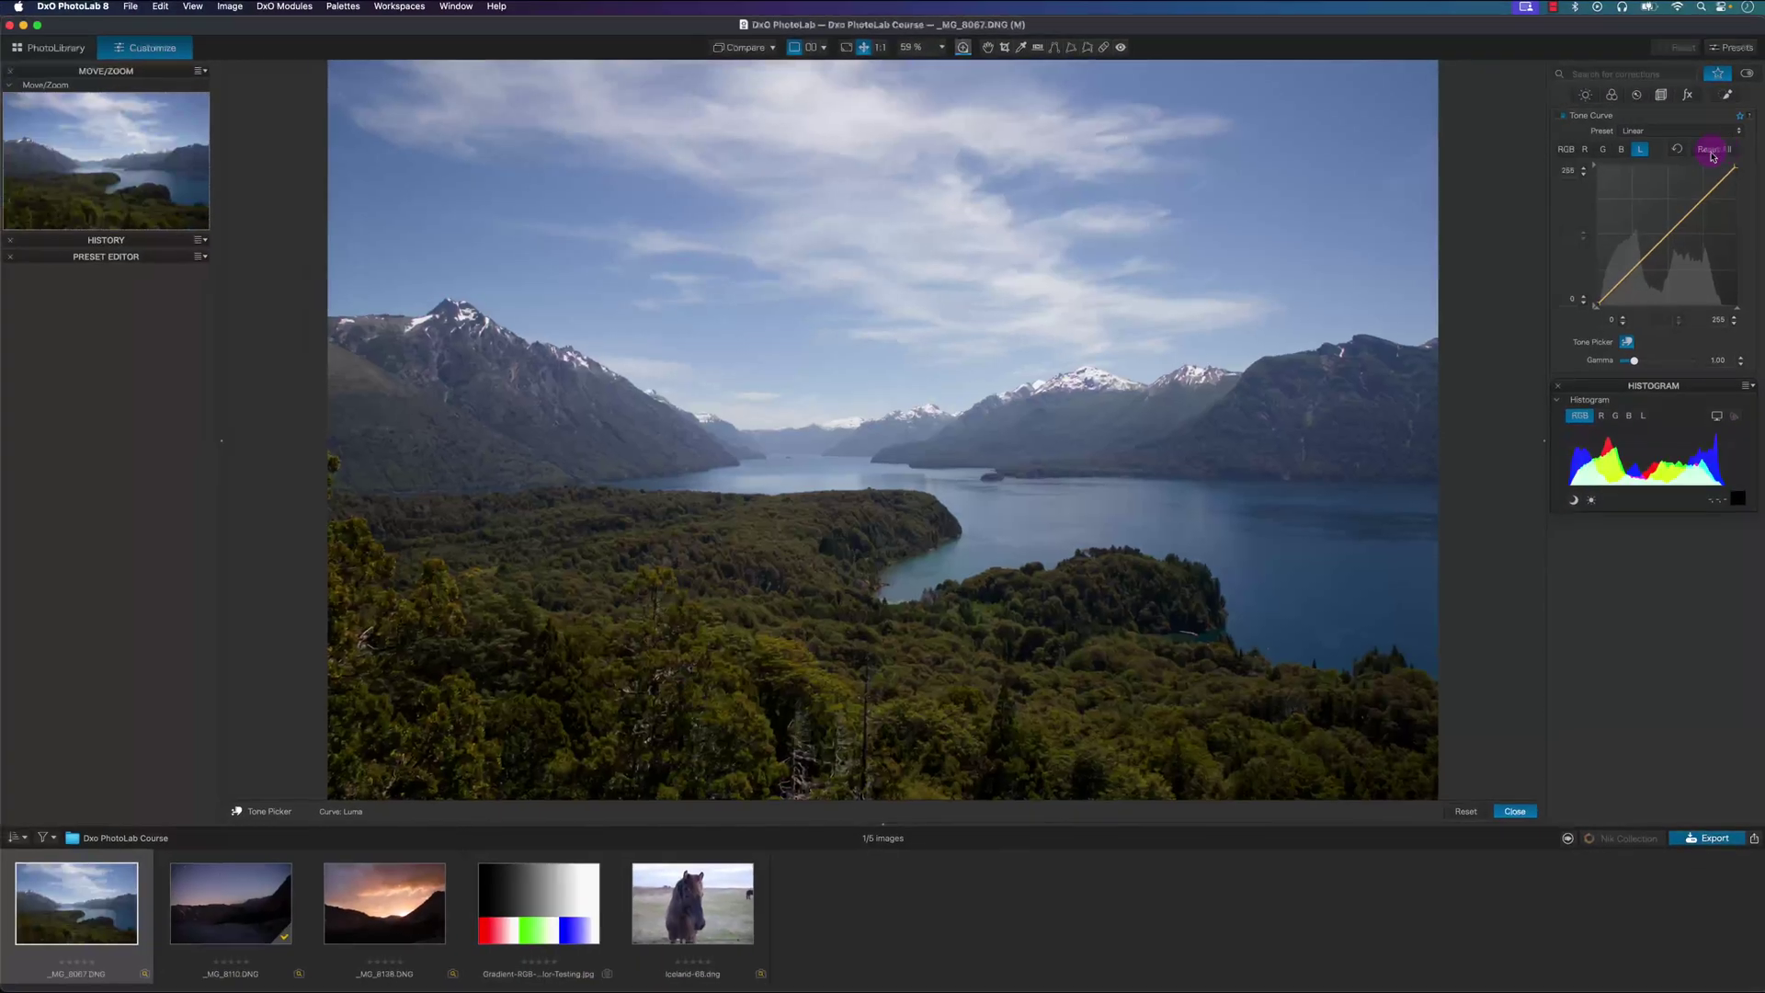
Create a virtual copy of the lake photo _MG_8067.DNG.
{"action": "left_click", "coordinate": [92, 924]}
{"action": "right_click", "coordinate": [93, 920]}
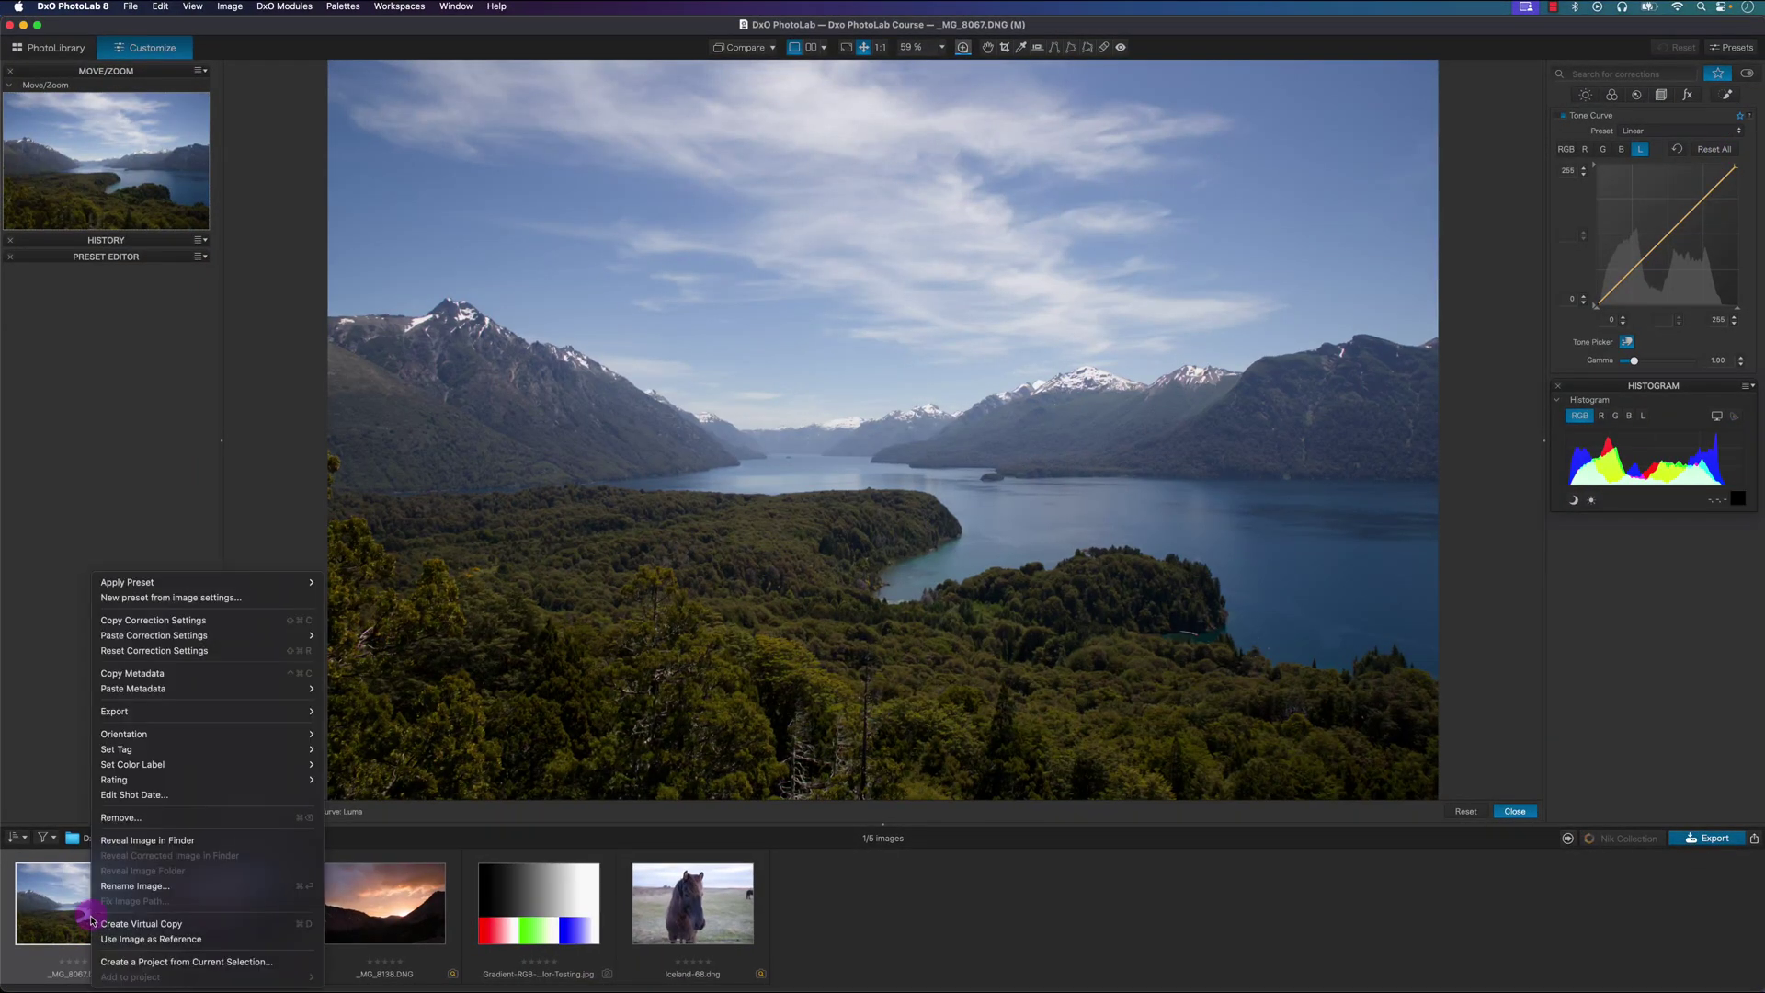
{"action": "left_click", "coordinate": [120, 925]}
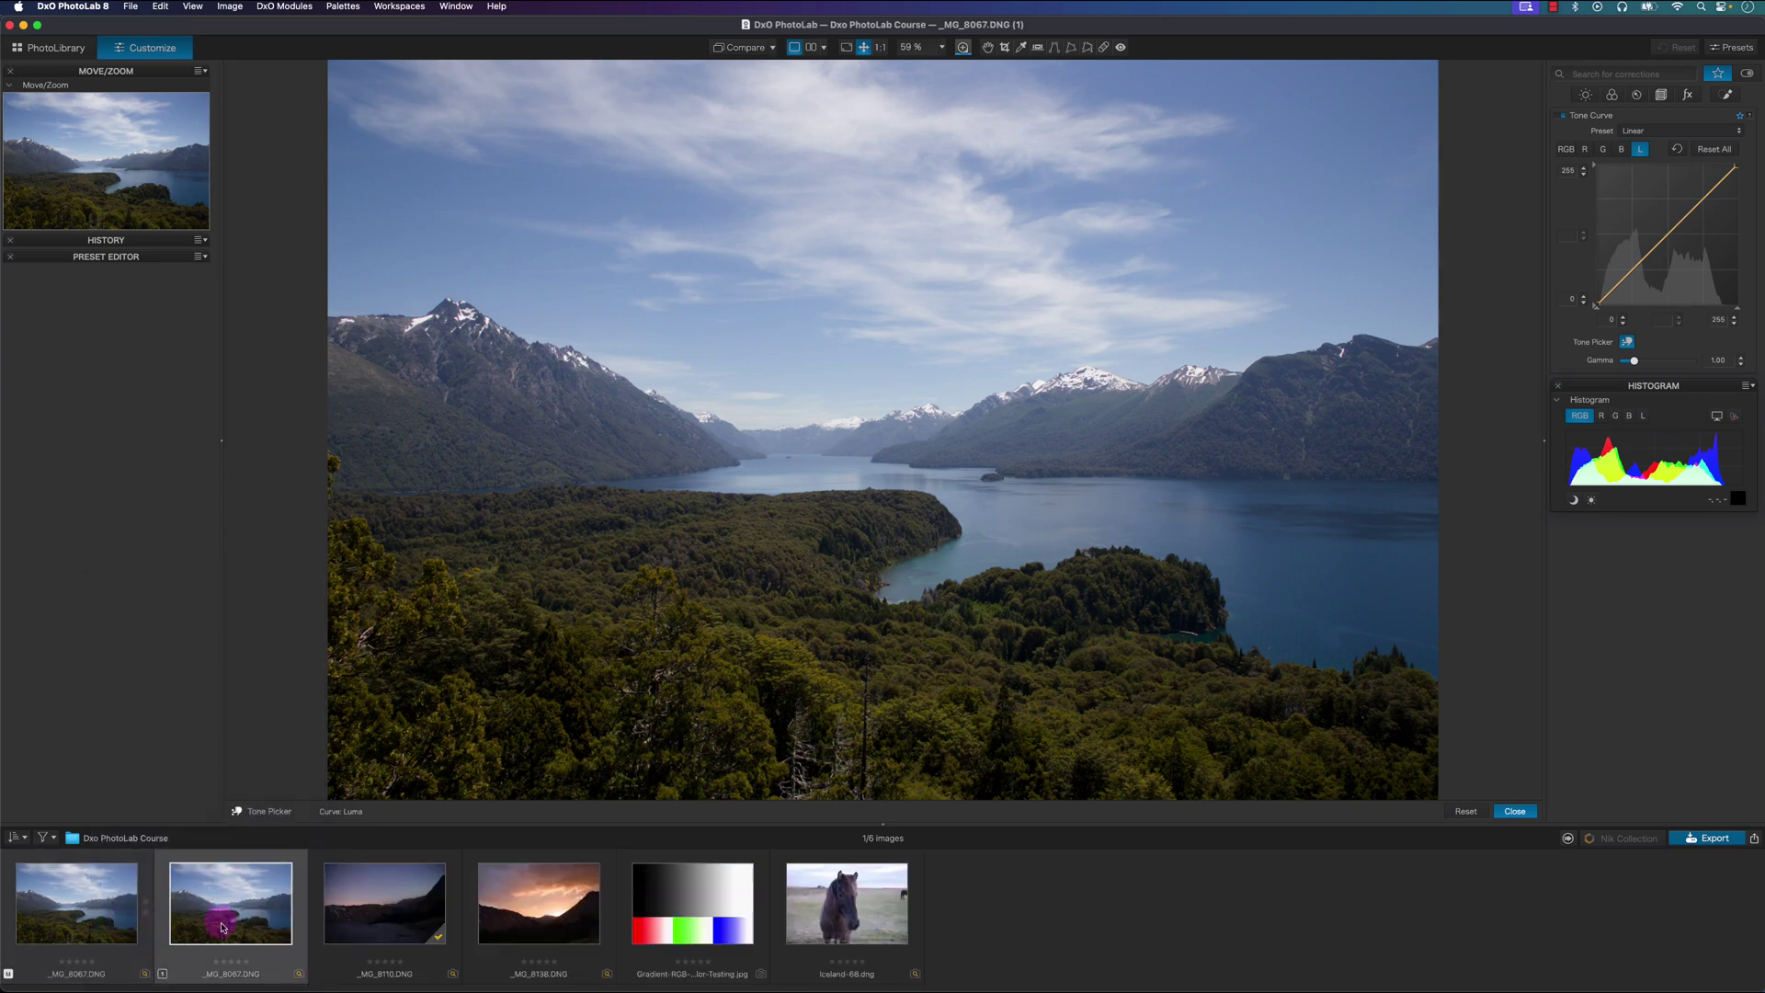
Set the master image _MG_8067.DNG (M) as the comparison reference and show the photos side by side.
{"action": "left_click", "coordinate": [80, 909]}
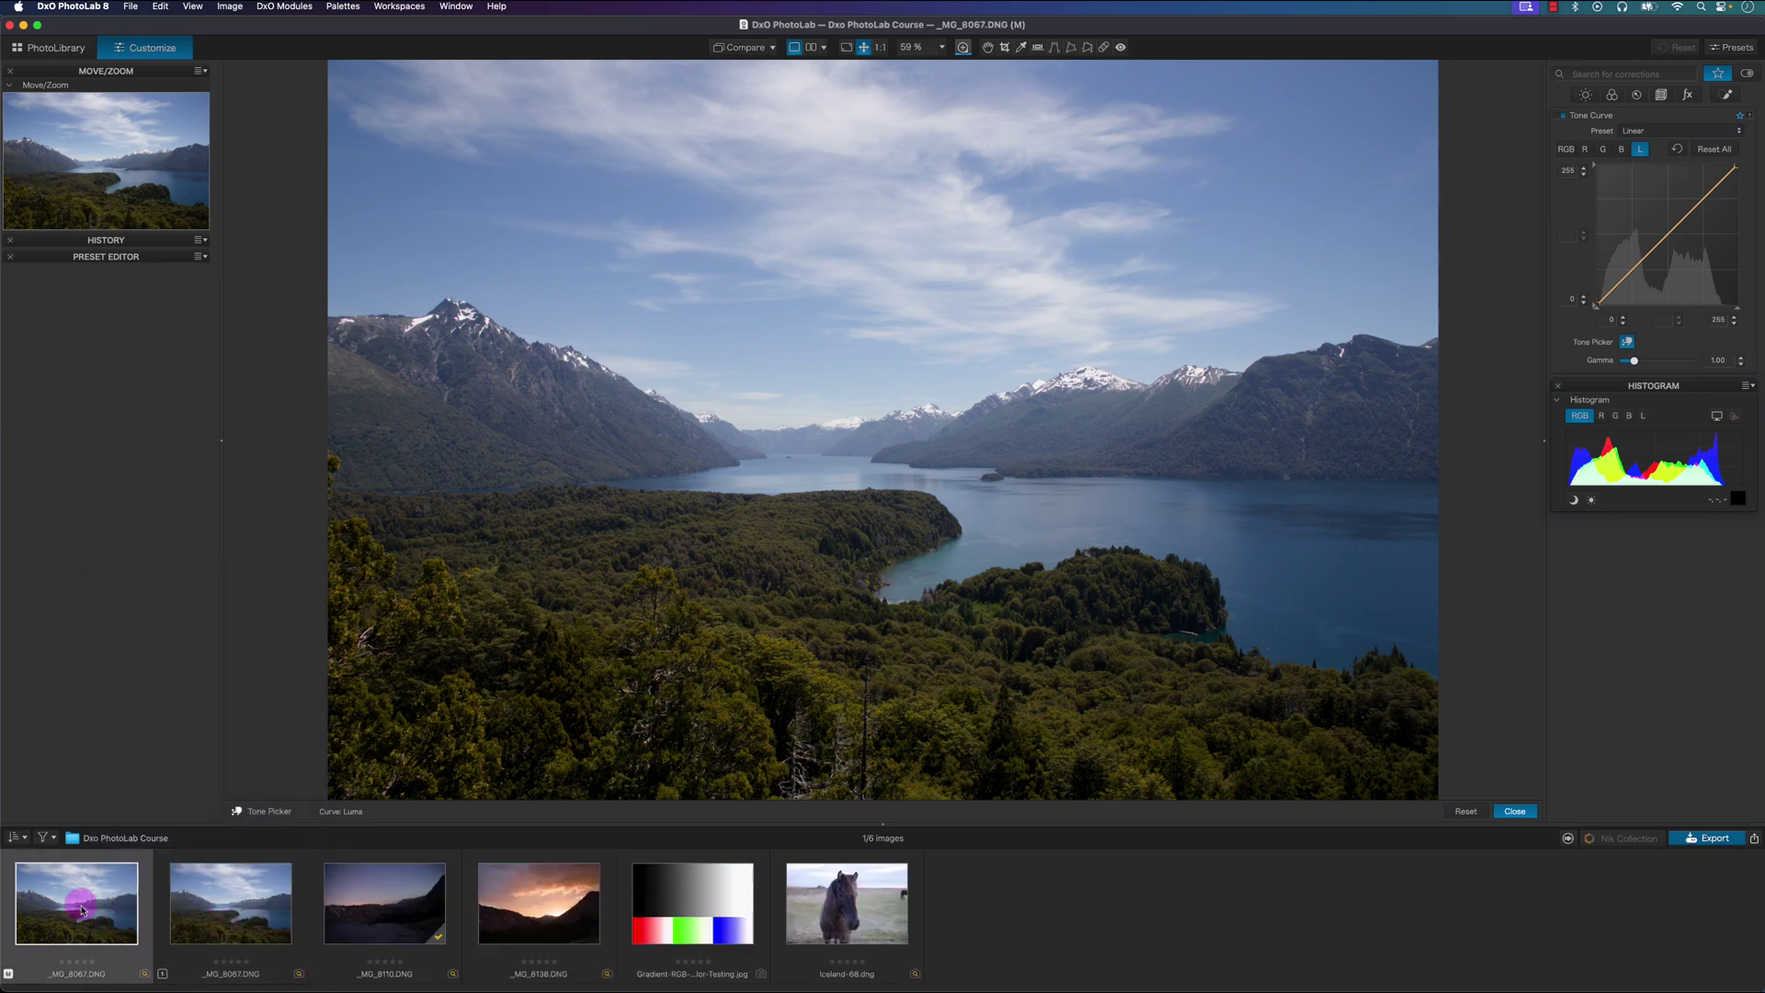
{"action": "left_click", "coordinate": [772, 49]}
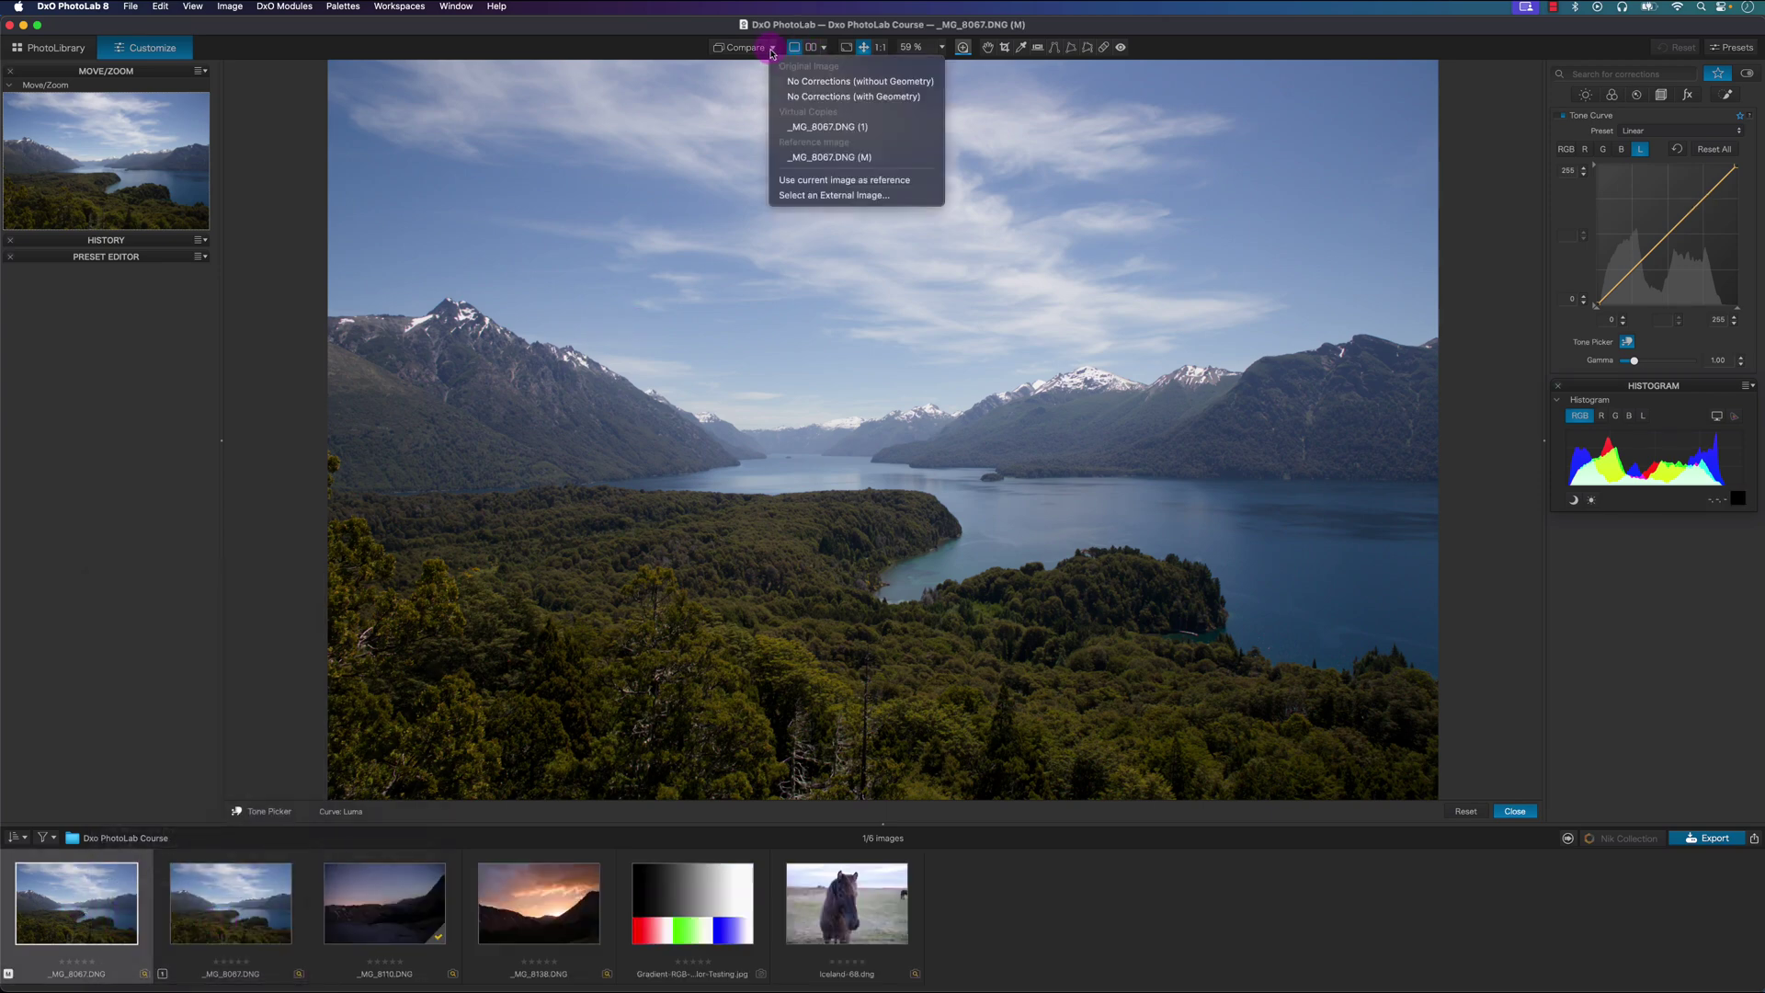
{"action": "left_click", "coordinate": [827, 160]}
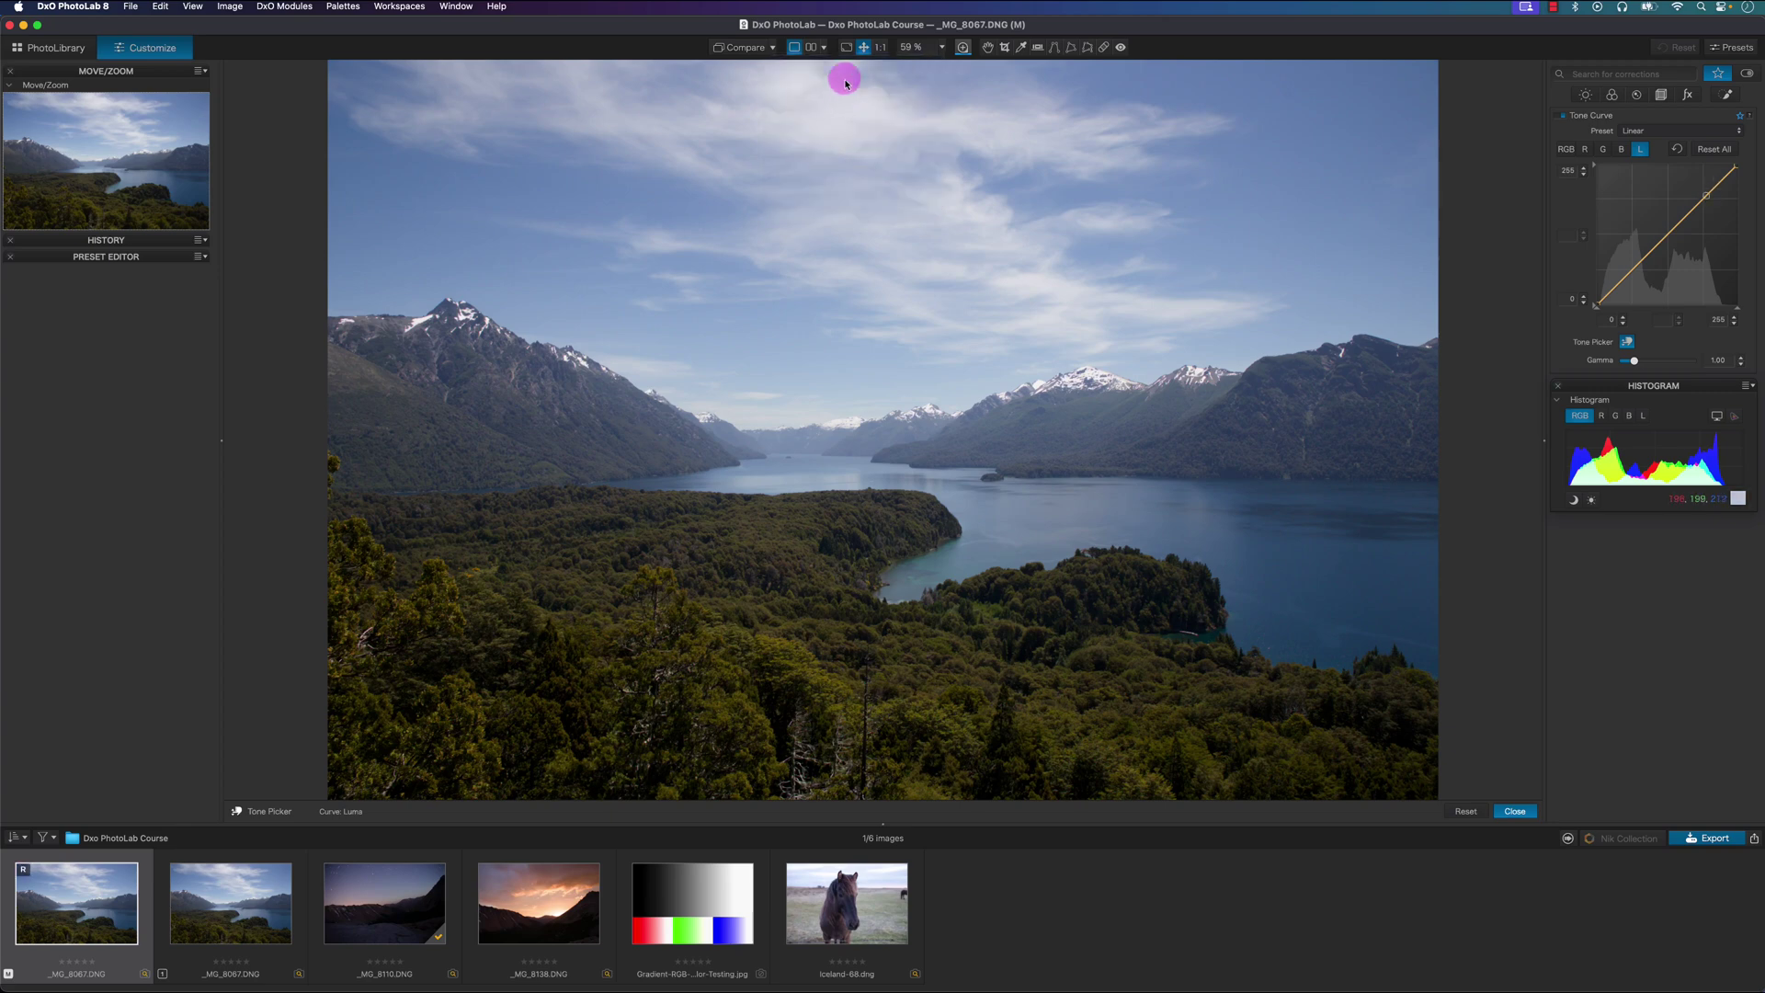
{"action": "left_click", "coordinate": [811, 47]}
Shape a strong S-curve on the master image's RGB curve, lowering the shadows and placing a highlight point at input 180, output 209.
{"action": "left_click", "coordinate": [1566, 148]}
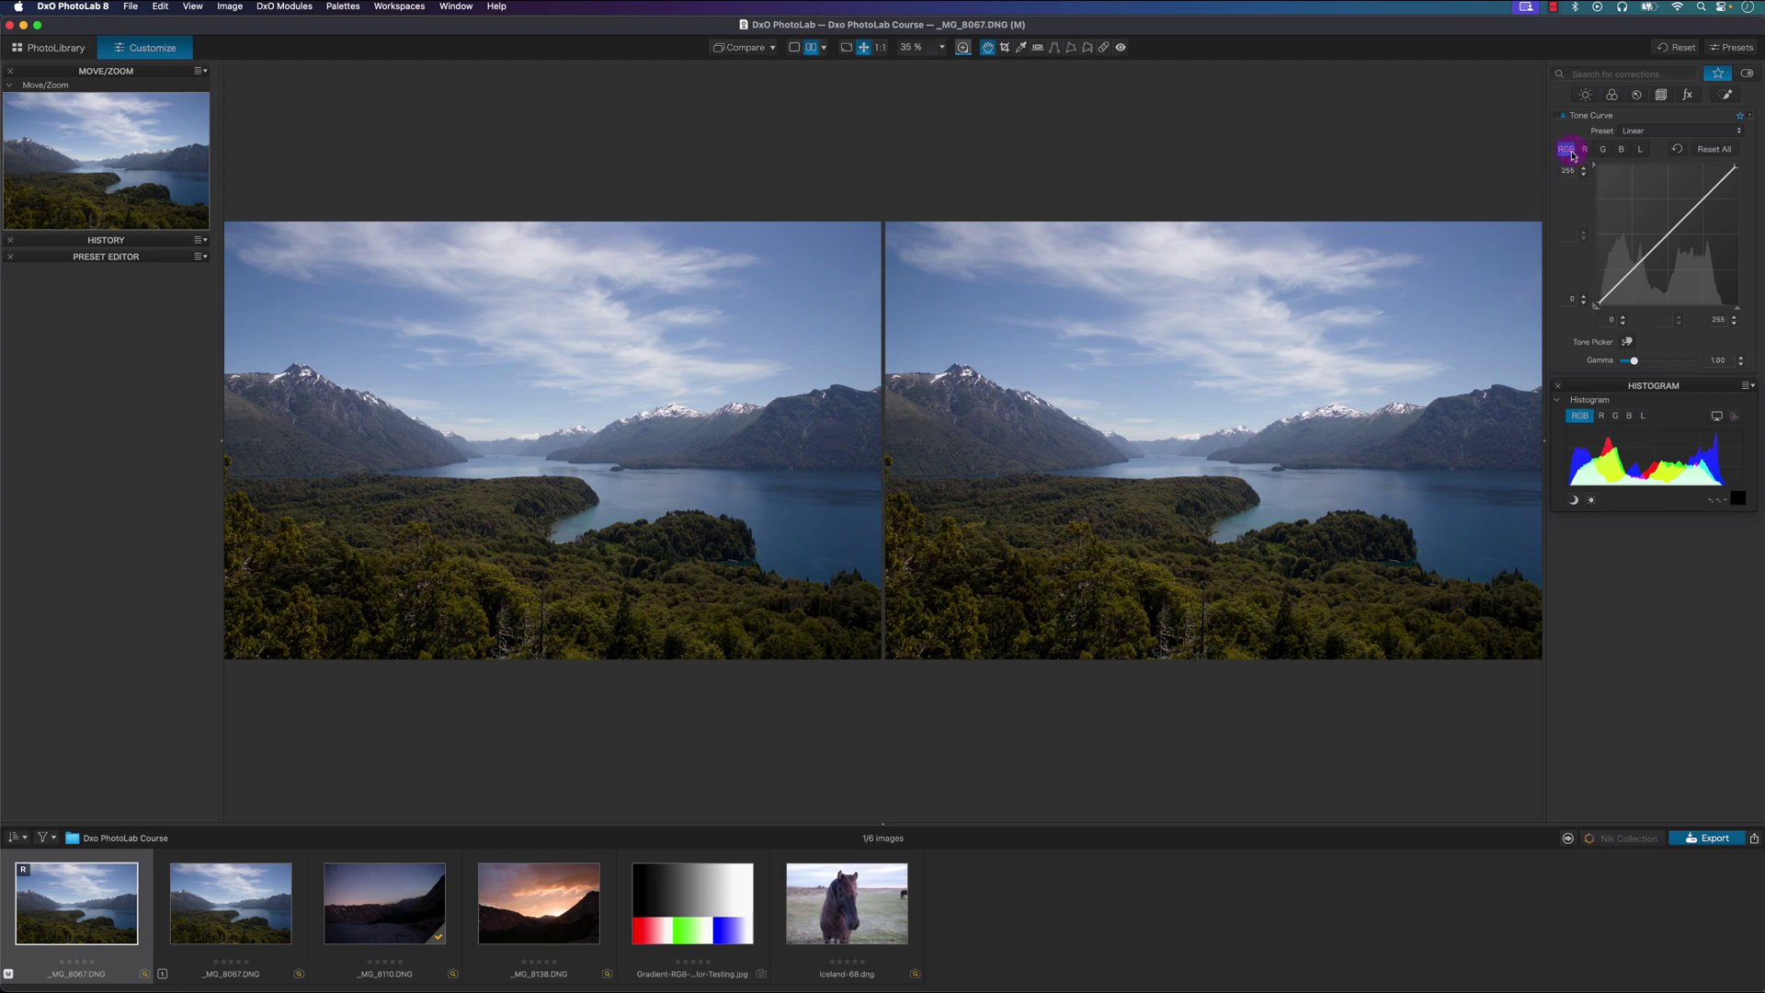
{"action": "left_click", "coordinate": [1627, 276]}
{"action": "left_click_drag", "start_coordinate": [1632, 277], "coordinate": [1637, 276]}
{"action": "left_click_drag", "start_coordinate": [1704, 210], "coordinate": [1695, 196]}
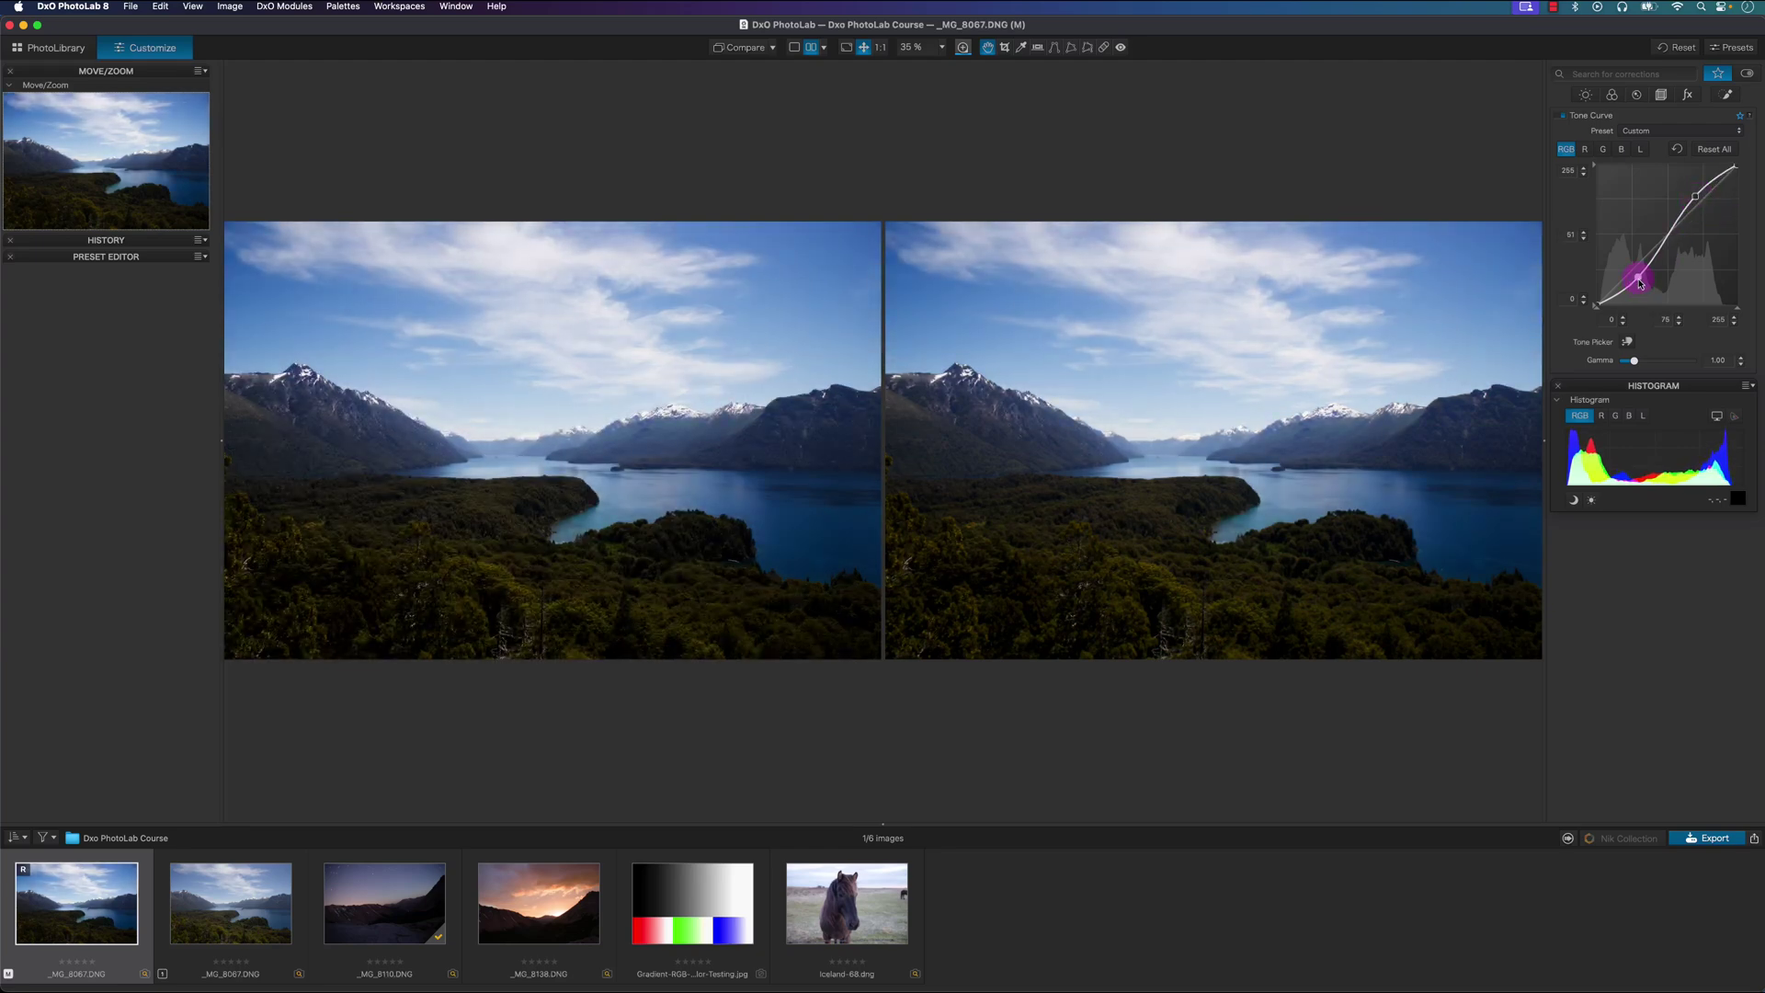
{"action": "left_click_drag", "start_coordinate": [1640, 282], "coordinate": [1642, 286]}
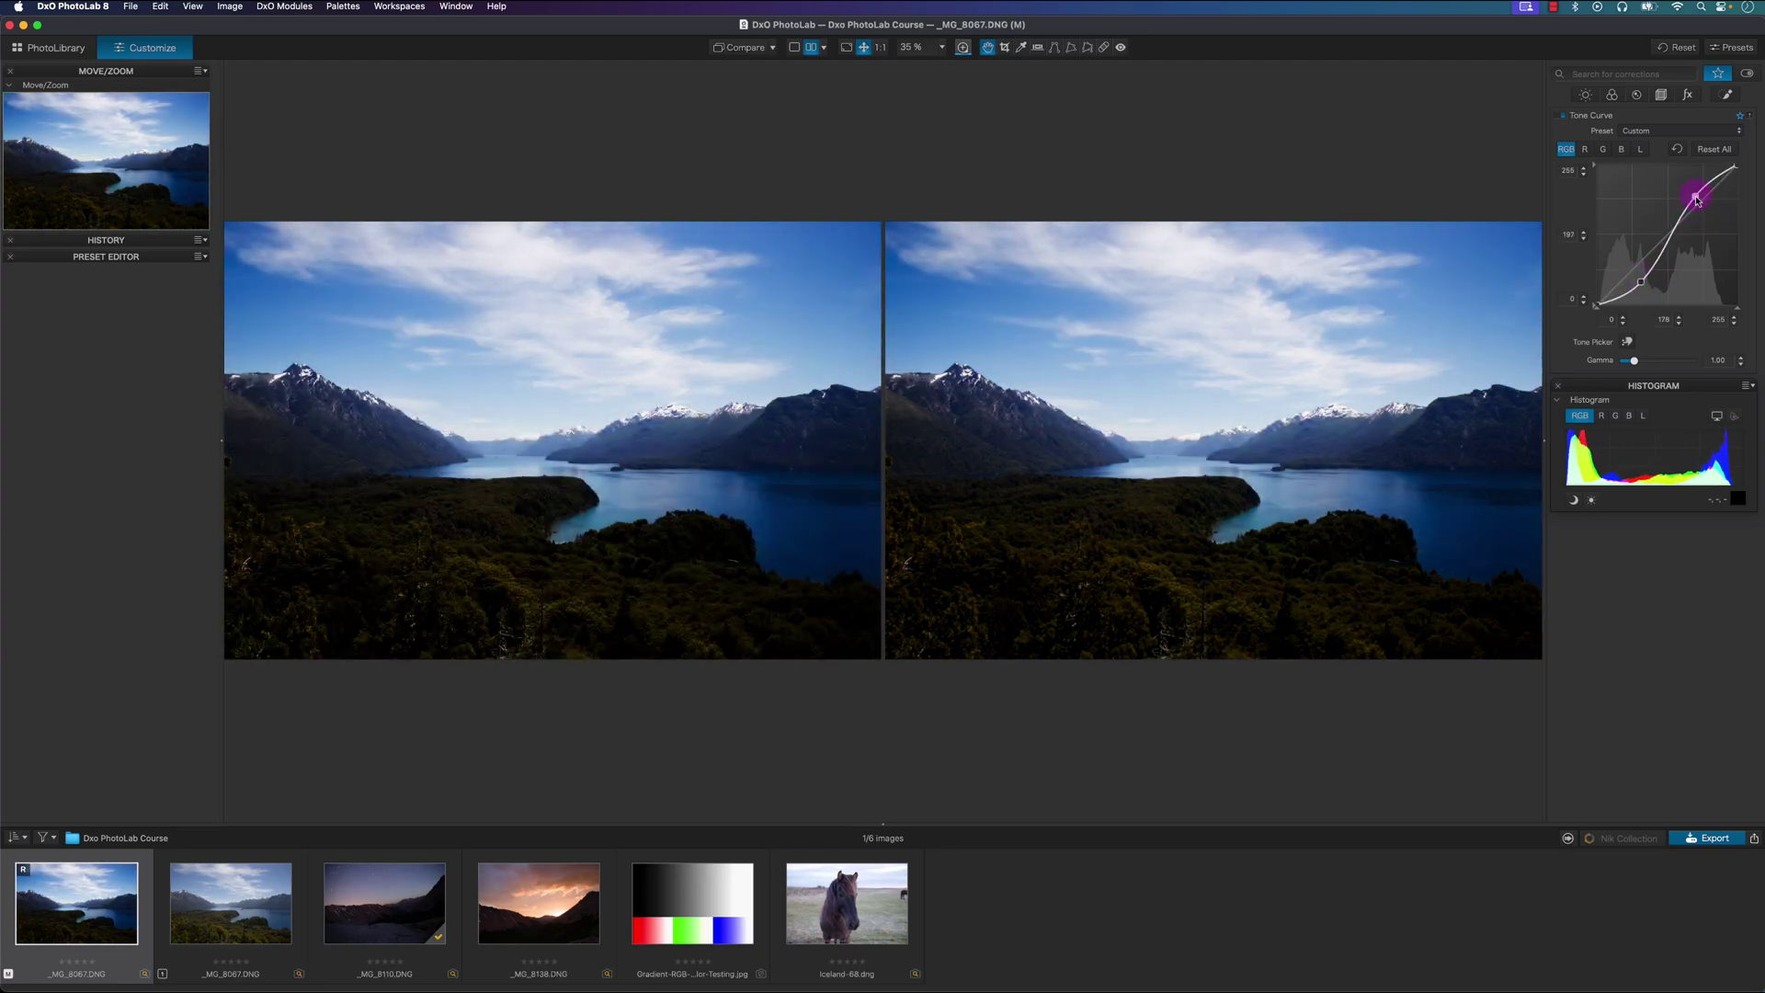
{"action": "left_click_drag", "start_coordinate": [1697, 200], "coordinate": [1695, 190]}
{"action": "left_click", "coordinate": [844, 302]}
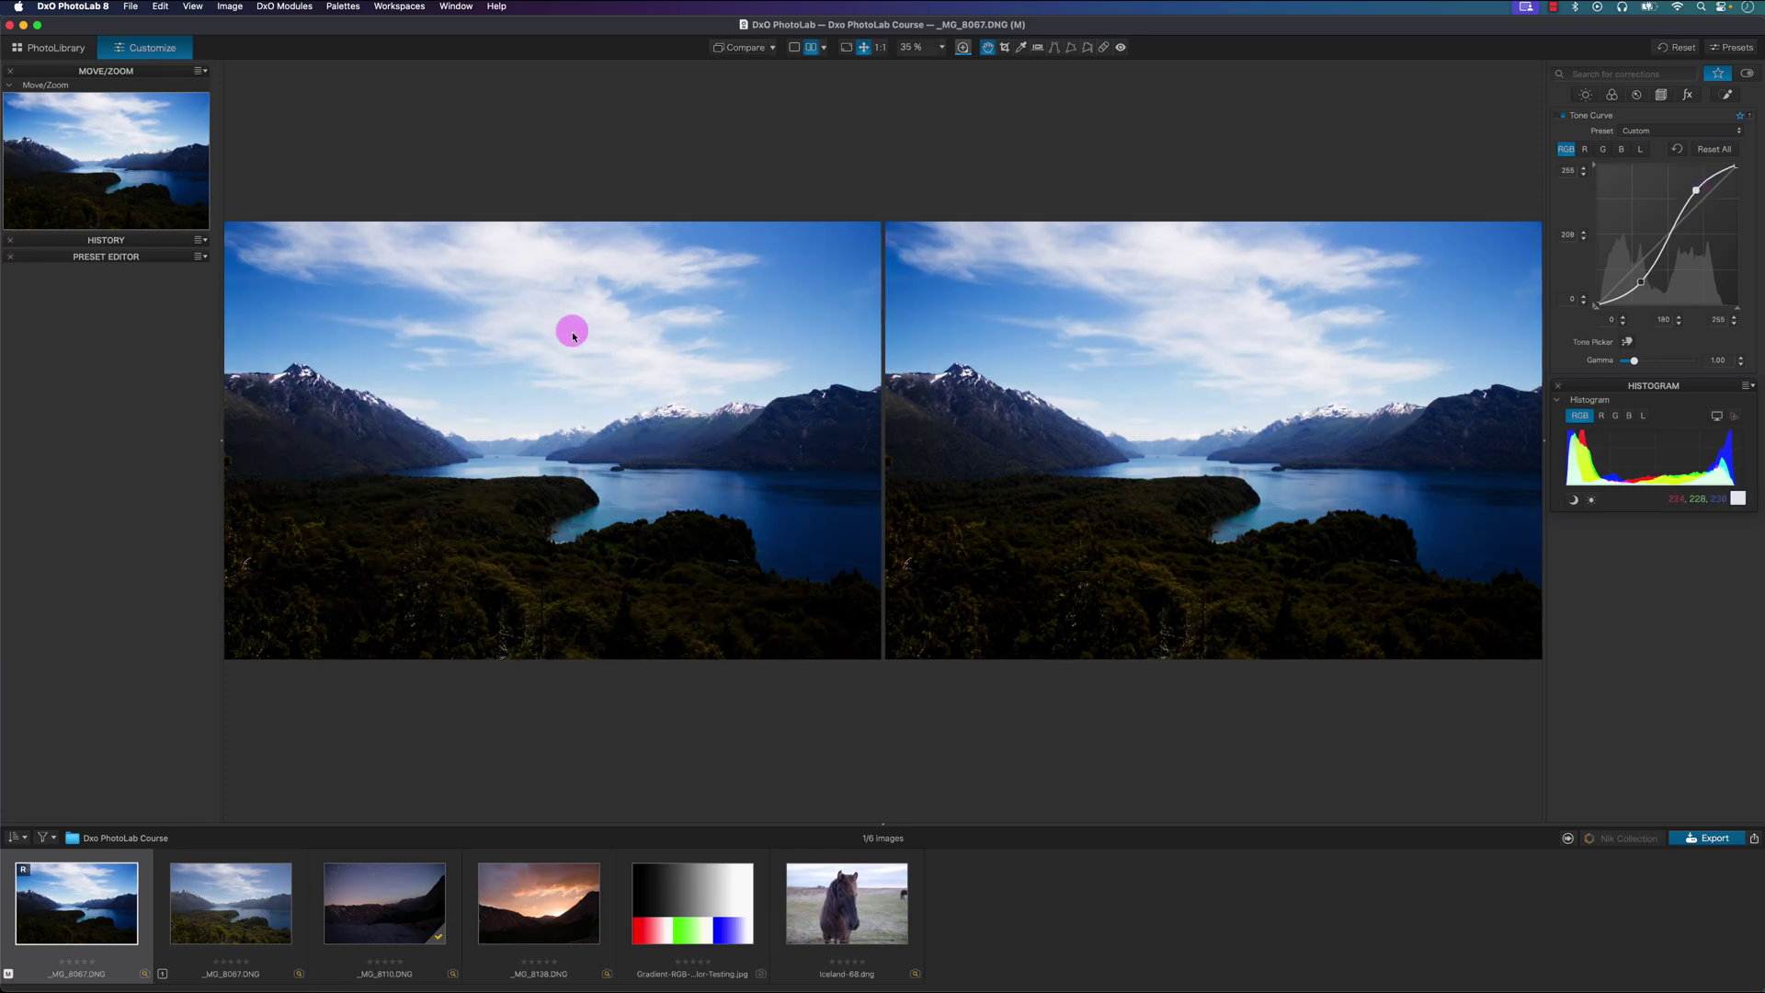
Try a Luma S-curve on the virtual copy with points at input 85, output 44 and input 189, output 213, and reset all curves.
{"action": "left_click", "coordinate": [233, 891]}
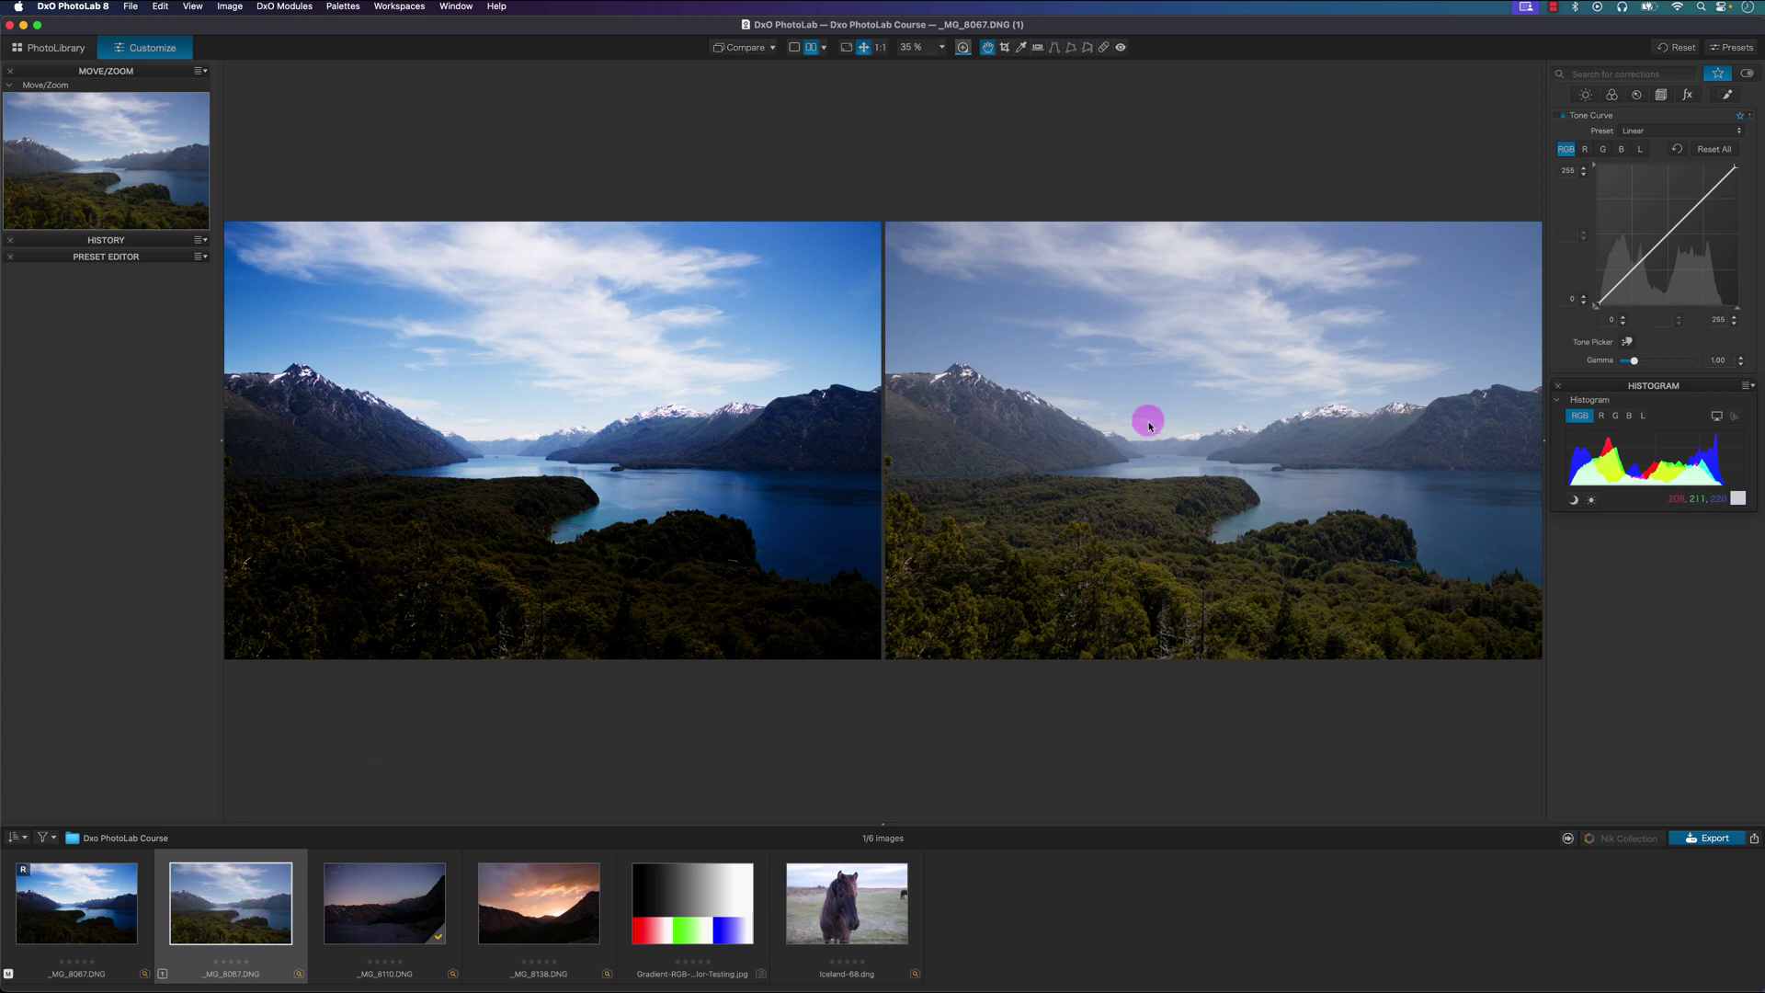
{"action": "left_click", "coordinate": [1644, 150]}
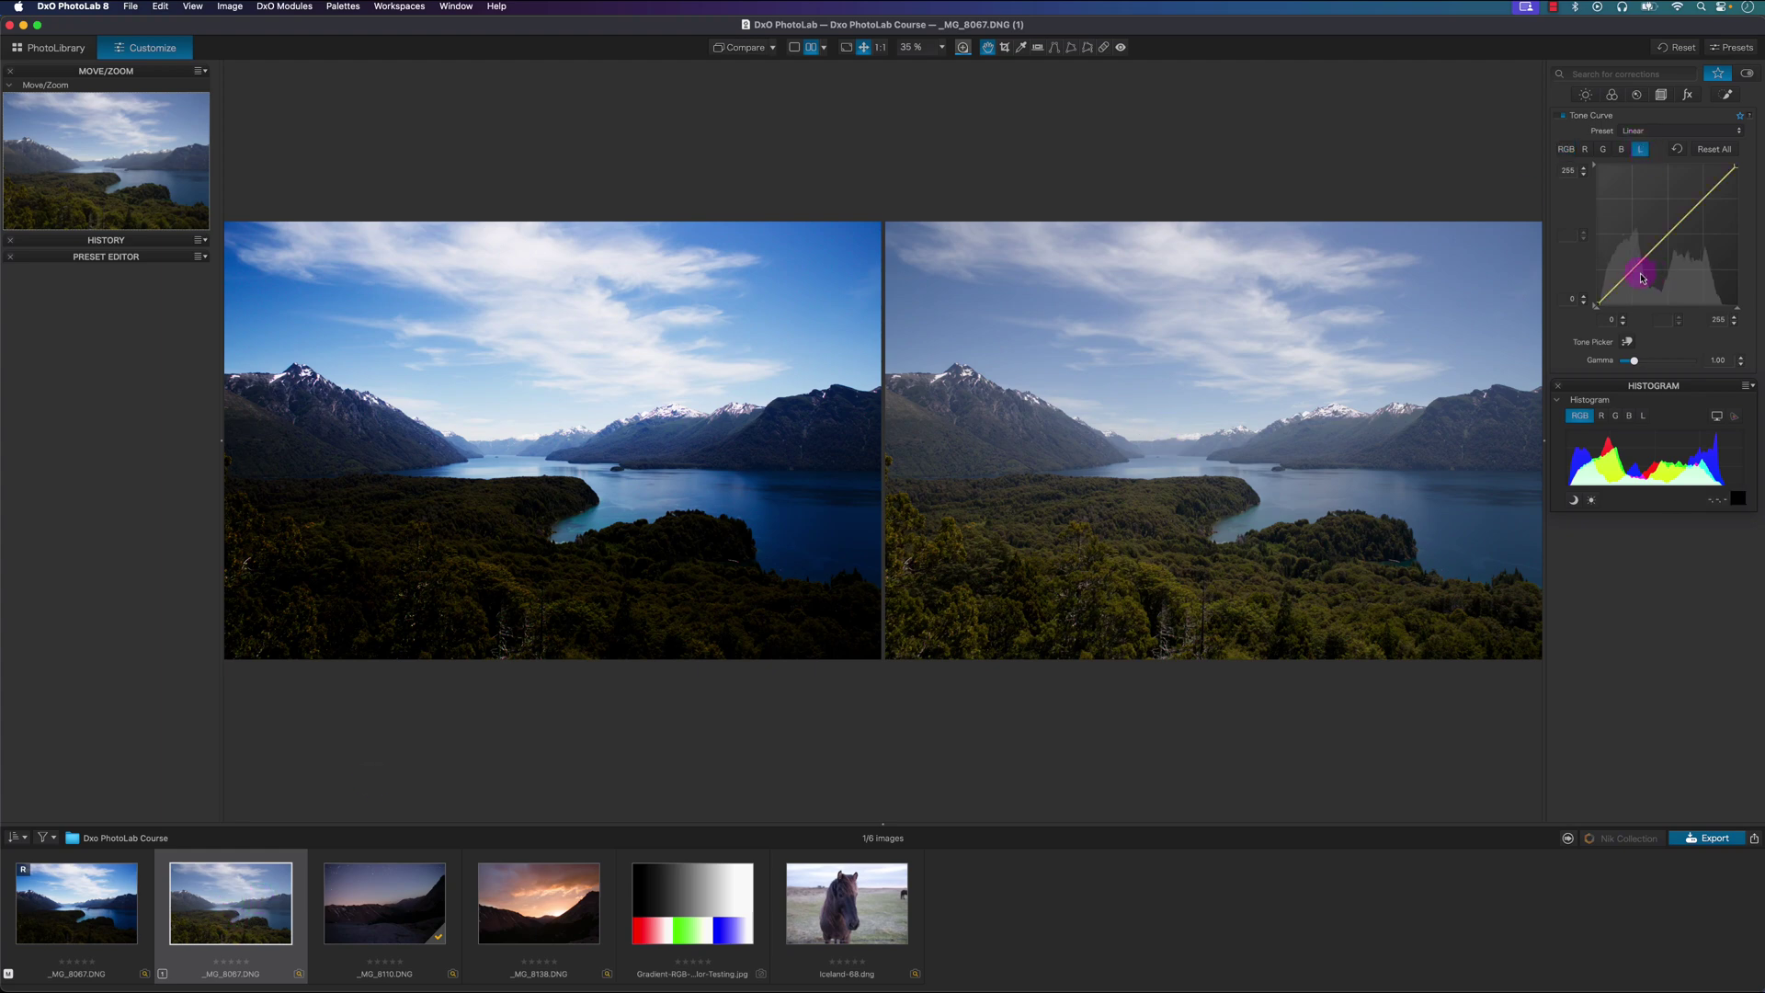
{"action": "left_click_drag", "start_coordinate": [1632, 273], "coordinate": [1644, 281]}
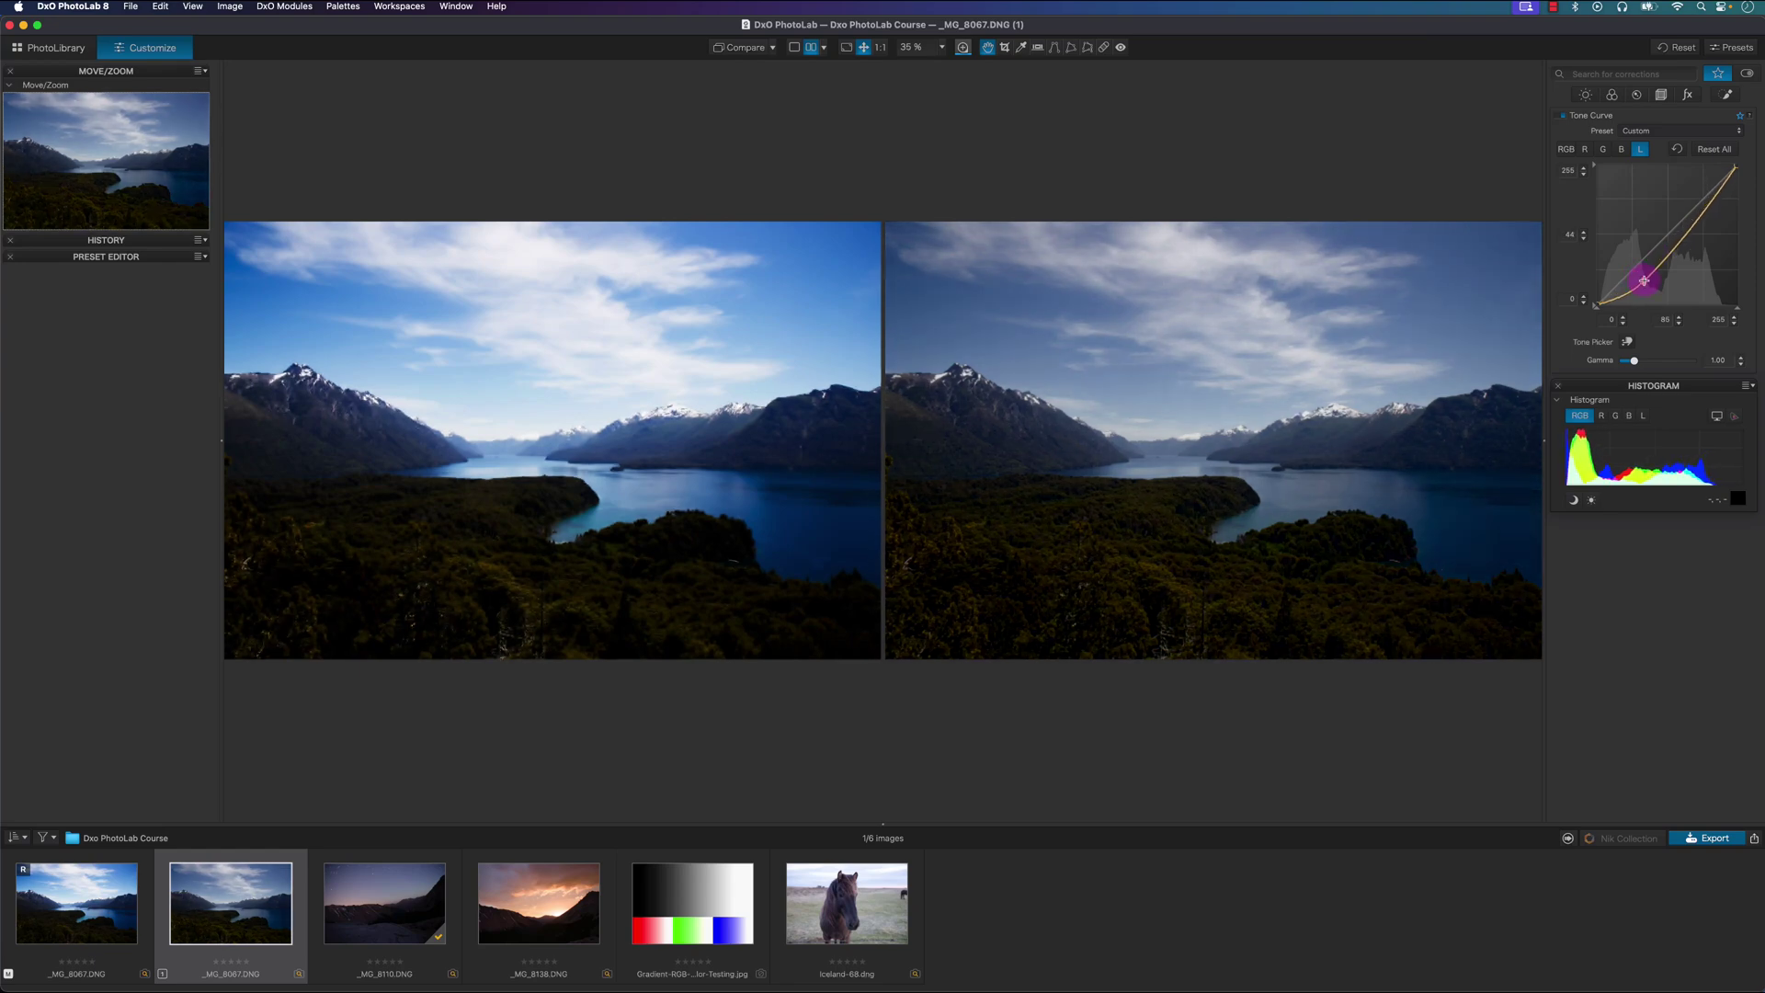
{"action": "left_click_drag", "start_coordinate": [1714, 202], "coordinate": [1704, 194]}
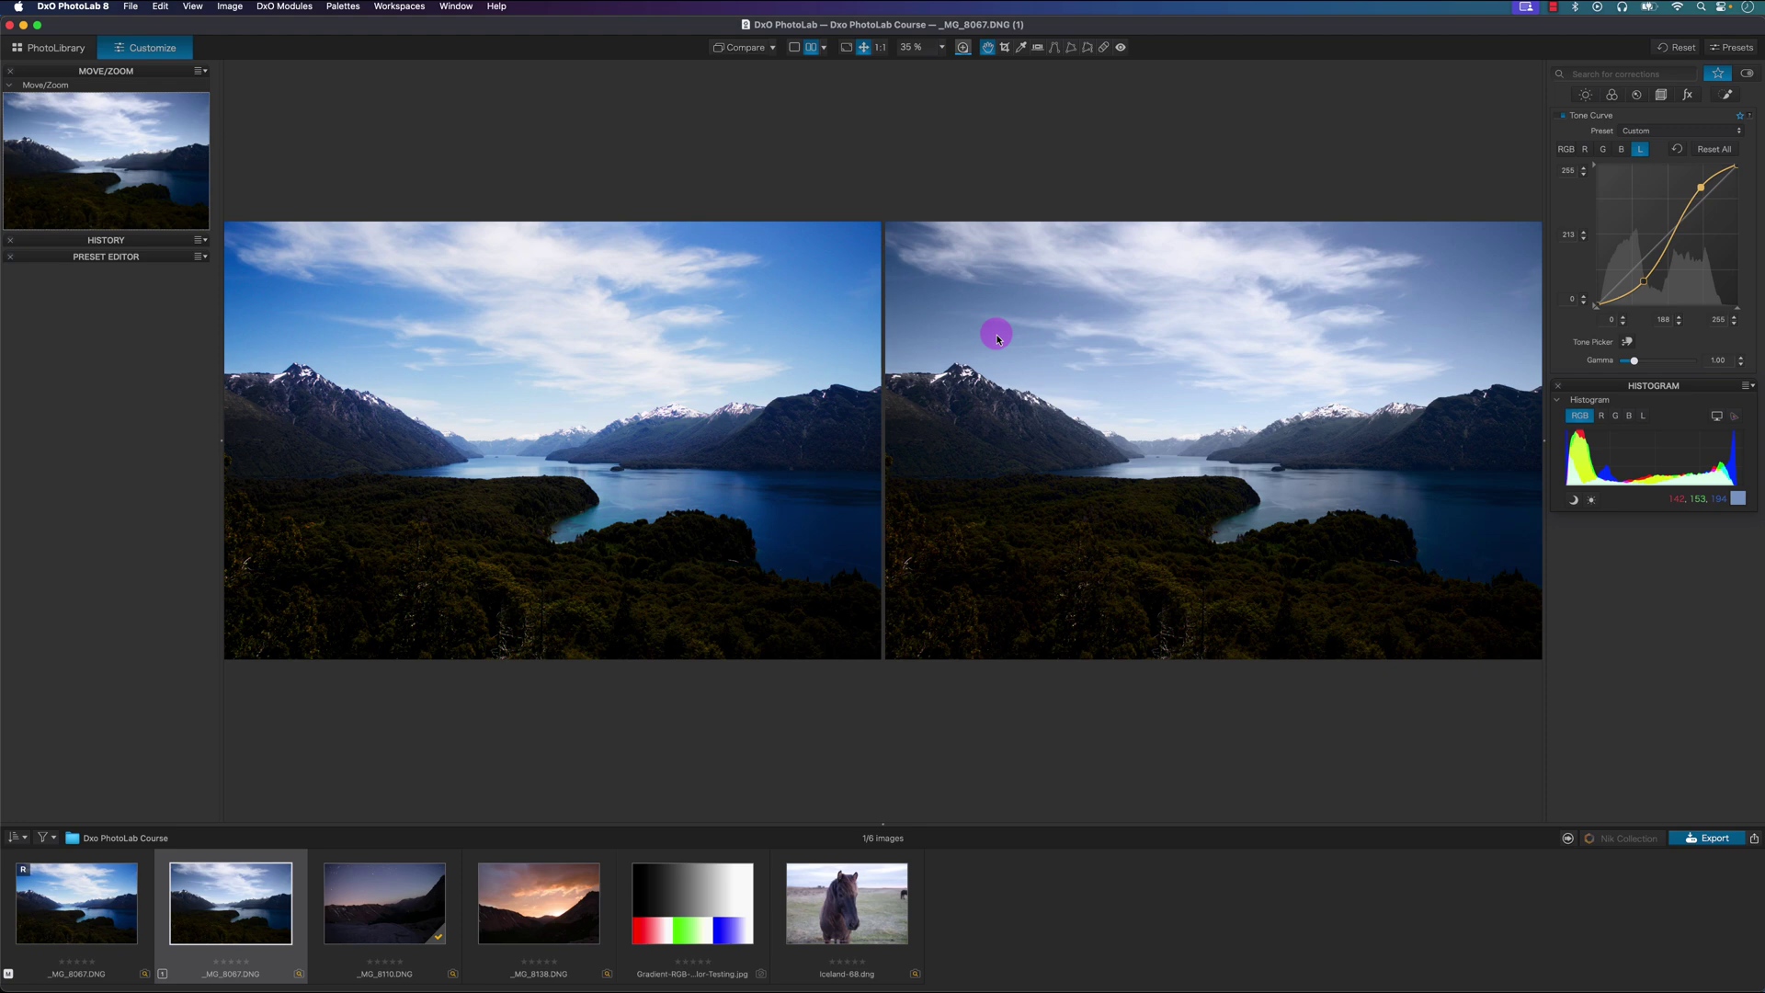
{"action": "left_click", "coordinate": [1719, 151]}
Try three RGB curve points on the virtual copy, lowering highlights at input 192 to output 175, and reset all tone curves.
{"action": "left_click", "coordinate": [1568, 149]}
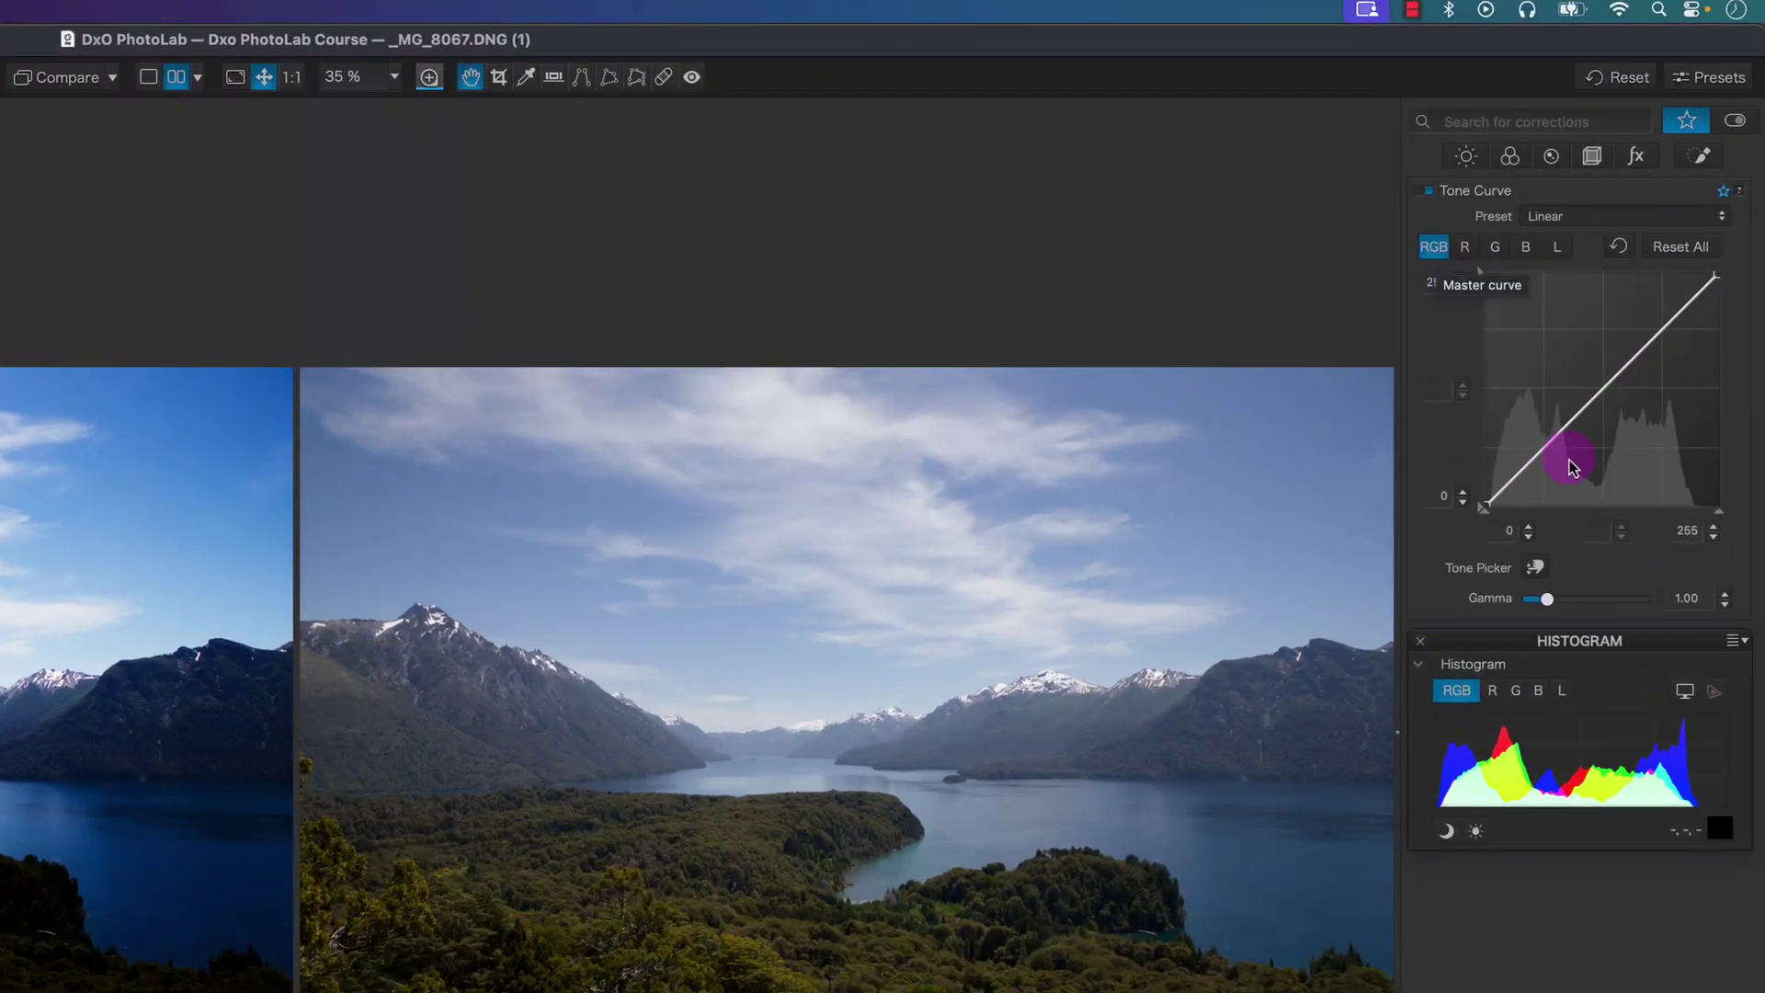
{"action": "left_click_drag", "start_coordinate": [1544, 448], "coordinate": [1550, 464]}
{"action": "left_click_drag", "start_coordinate": [1602, 398], "coordinate": [1605, 400]}
{"action": "left_click_drag", "start_coordinate": [1657, 328], "coordinate": [1666, 342]}
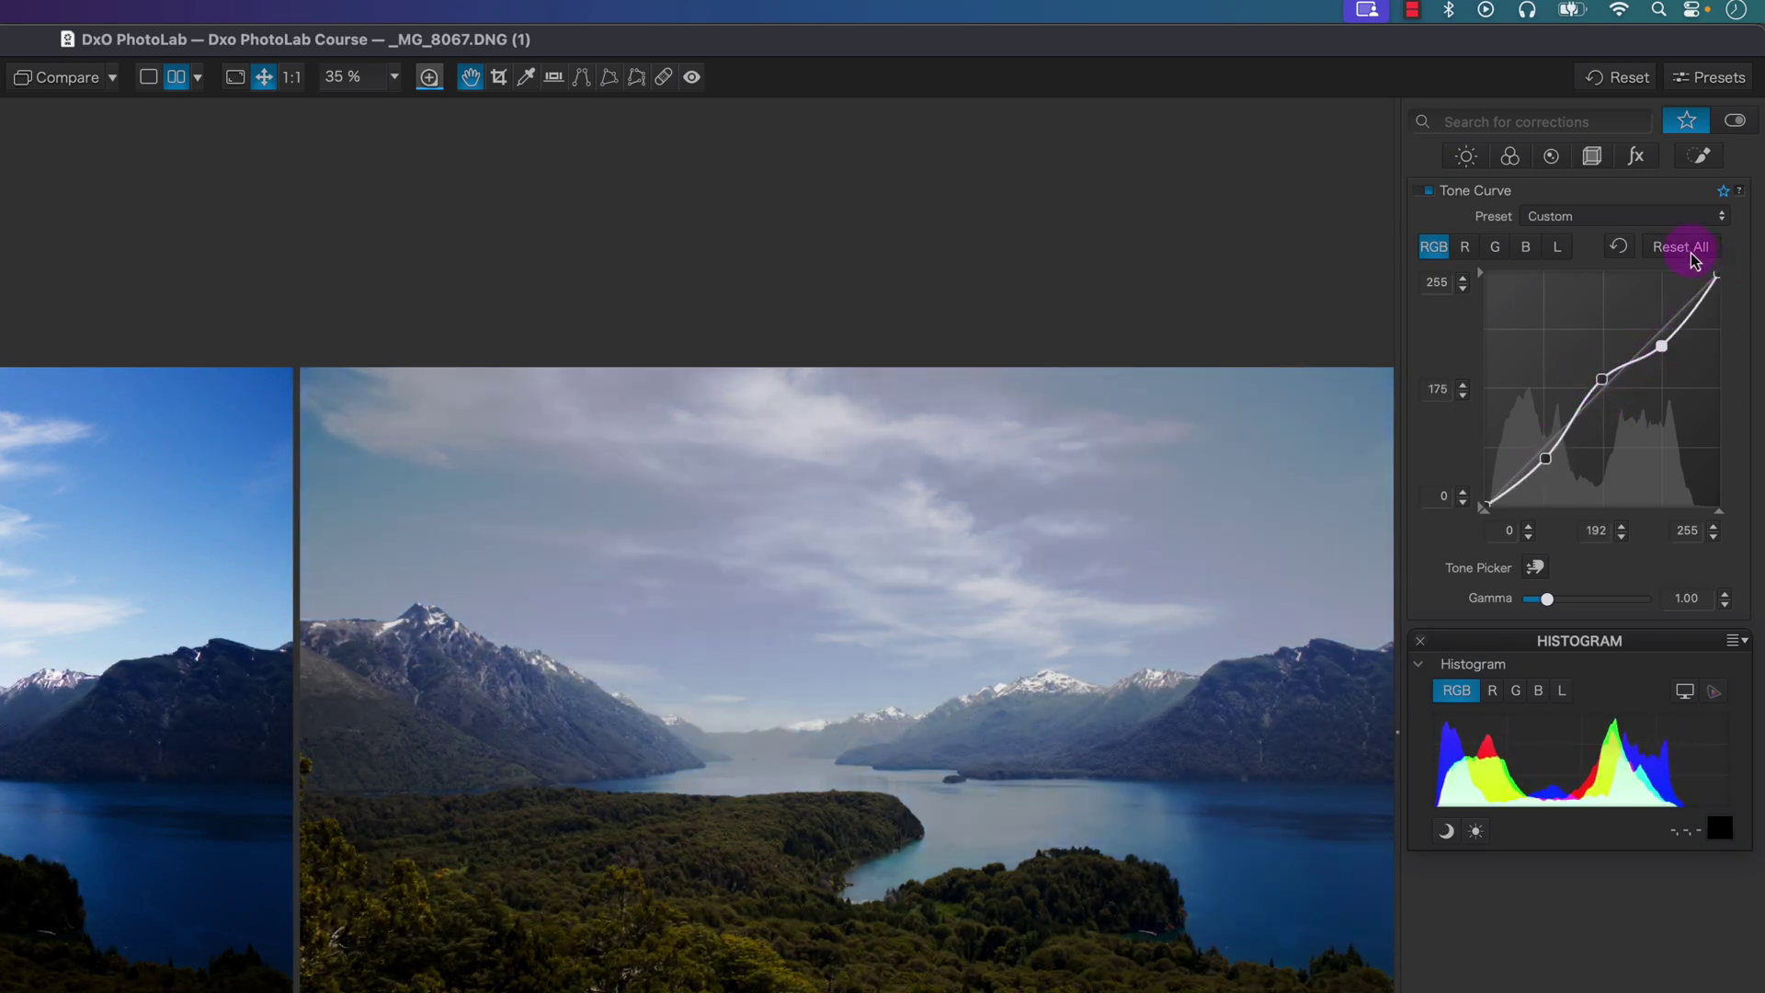
{"action": "left_click", "coordinate": [1681, 246]}
Try a multi-point RGB S-curve on the virtual copy with white point input 243 and black point output 3, and reset all curves.
{"action": "left_click_drag", "start_coordinate": [1526, 468], "coordinate": [1567, 431]}
{"action": "left_click", "coordinate": [1600, 395]}
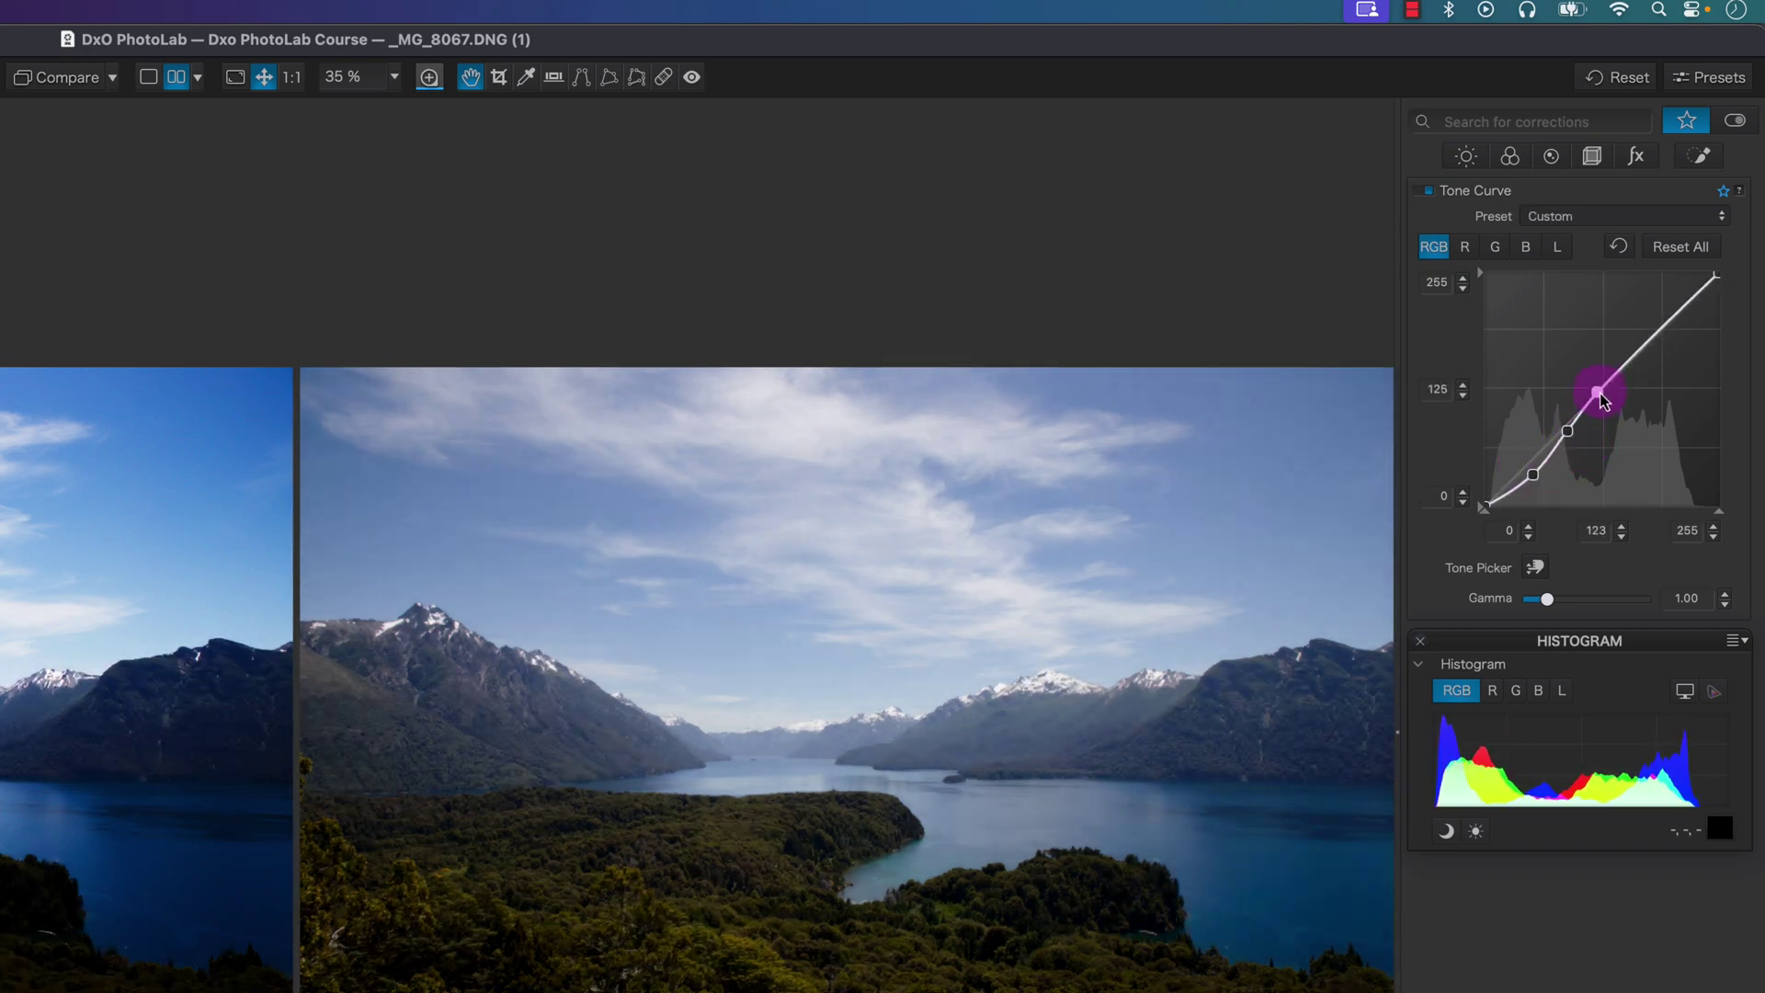
{"action": "left_click_drag", "start_coordinate": [1639, 350], "coordinate": [1709, 275]}
{"action": "left_click", "coordinate": [1487, 503]}
{"action": "left_click_drag", "start_coordinate": [1494, 522], "coordinate": [1469, 522]}
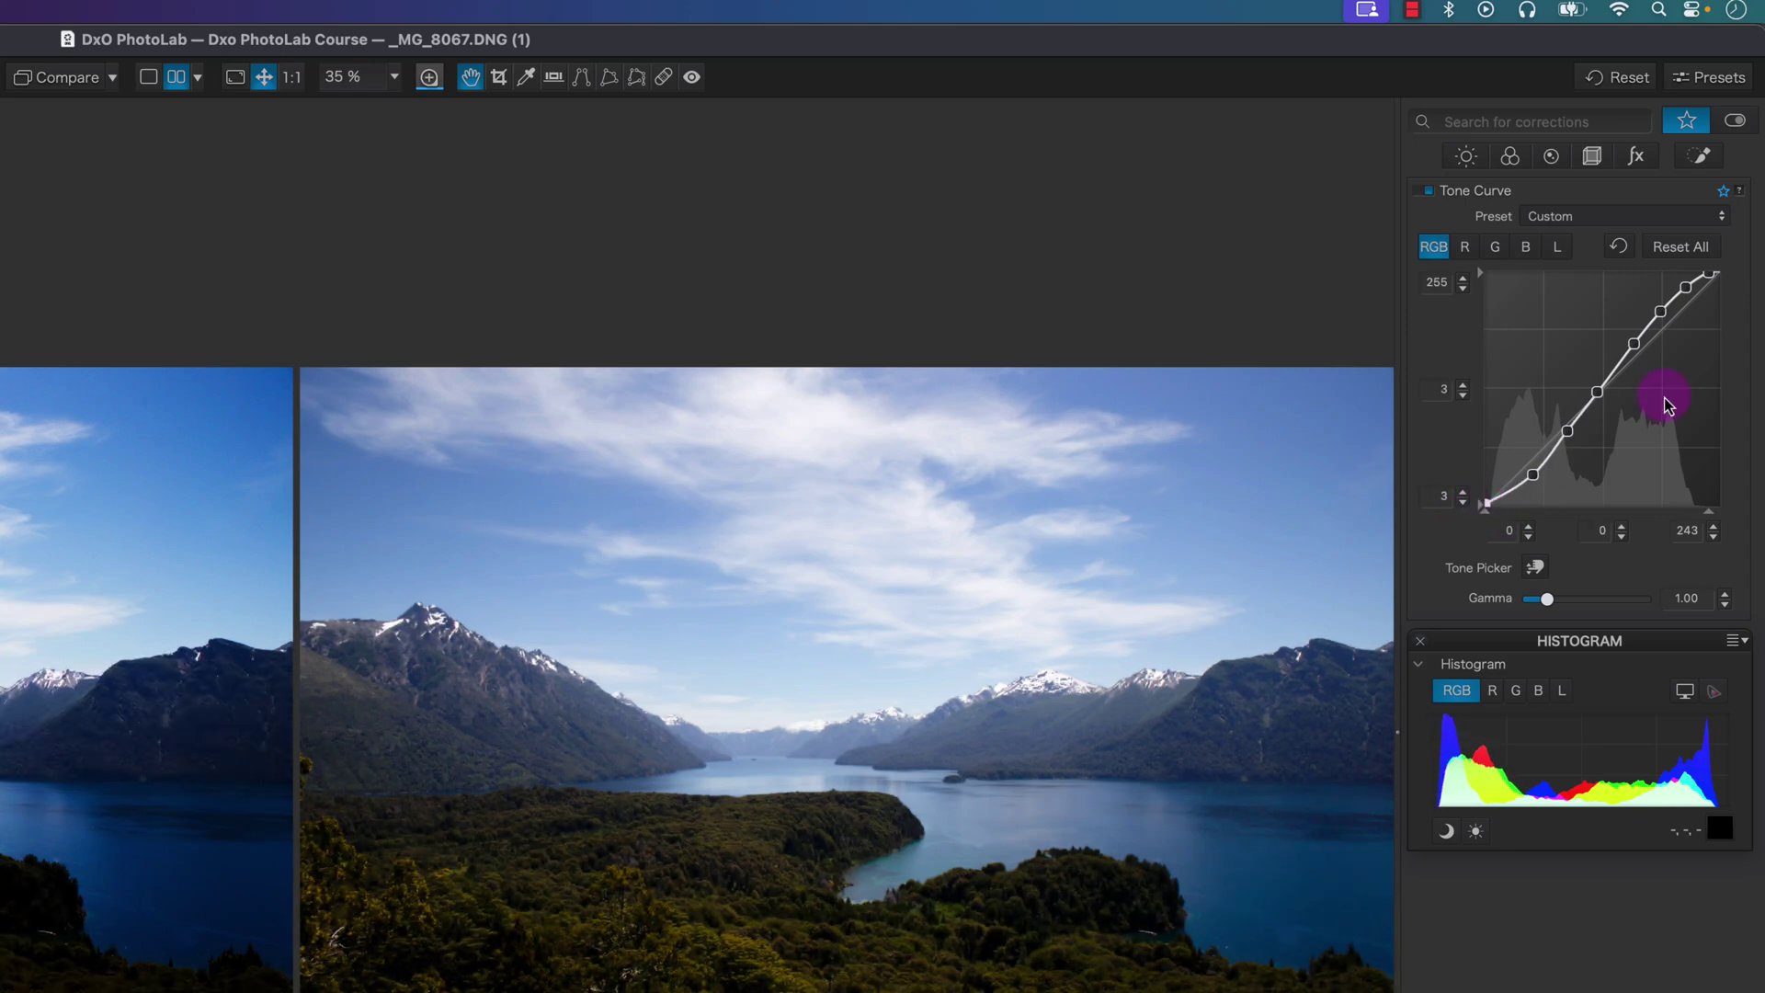
{"action": "left_click", "coordinate": [1660, 248]}
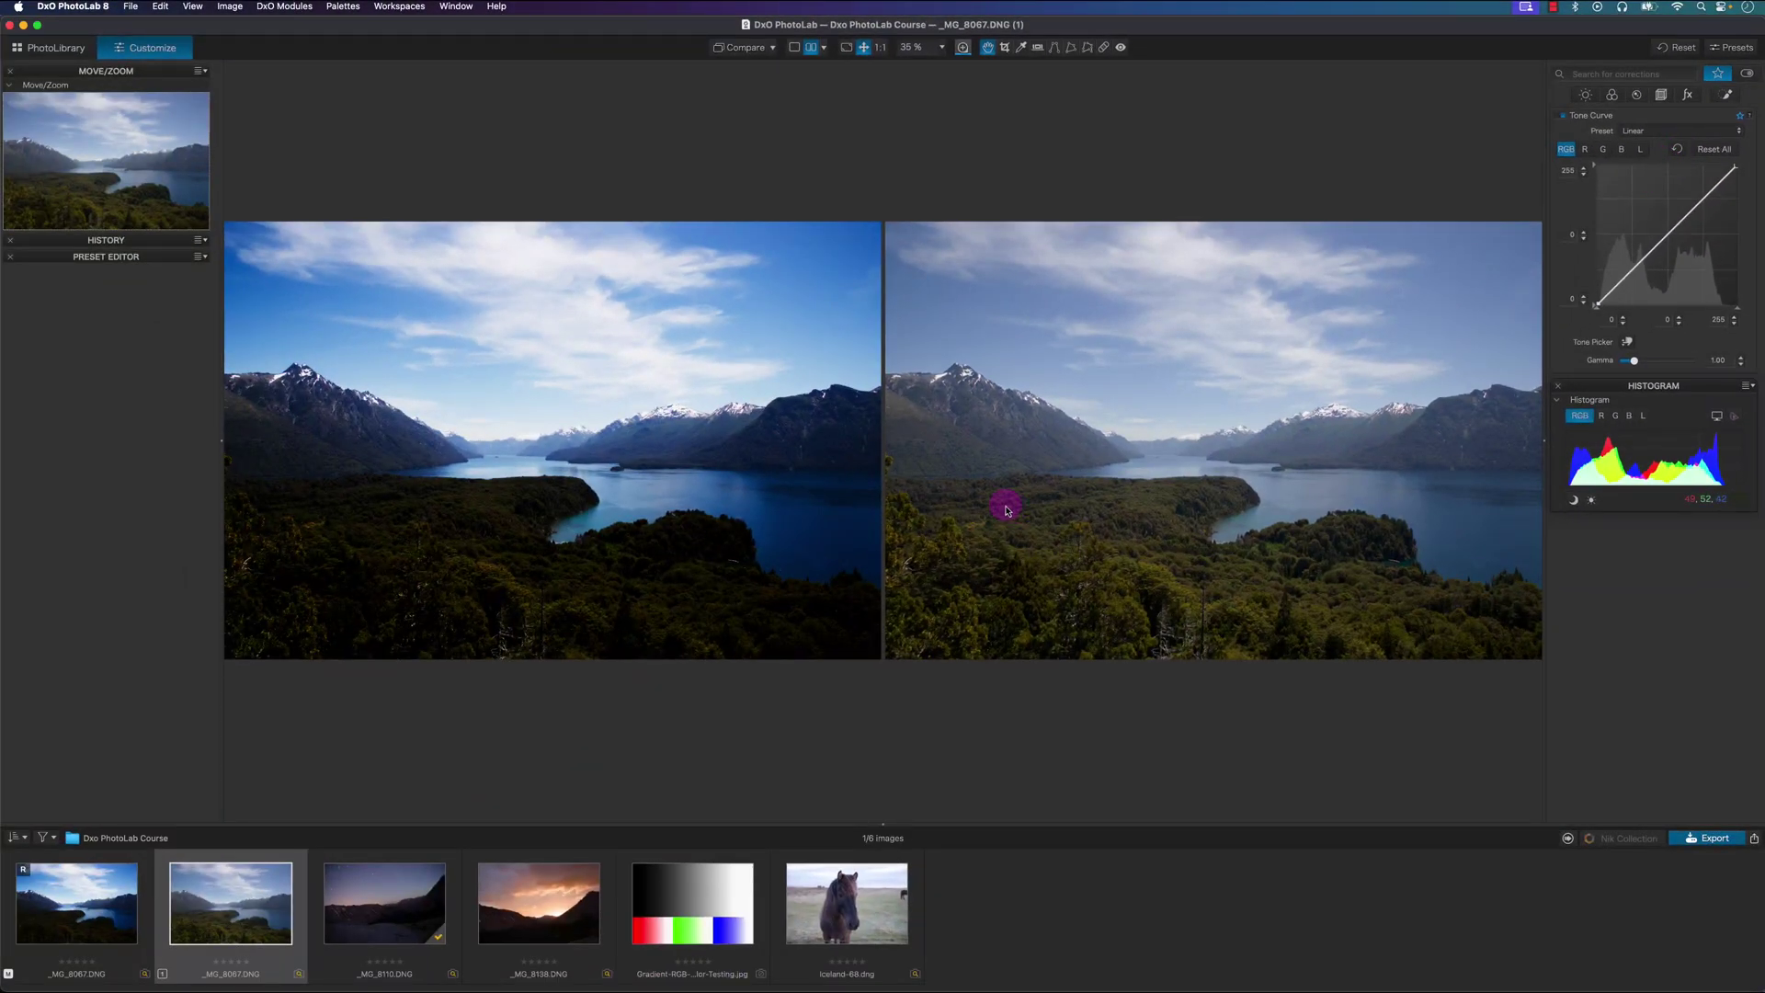
Switch to single-image view and open the night sky photo _MG_8110.DNG after viewing the edited lake photo.
{"action": "left_click", "coordinate": [385, 906]}
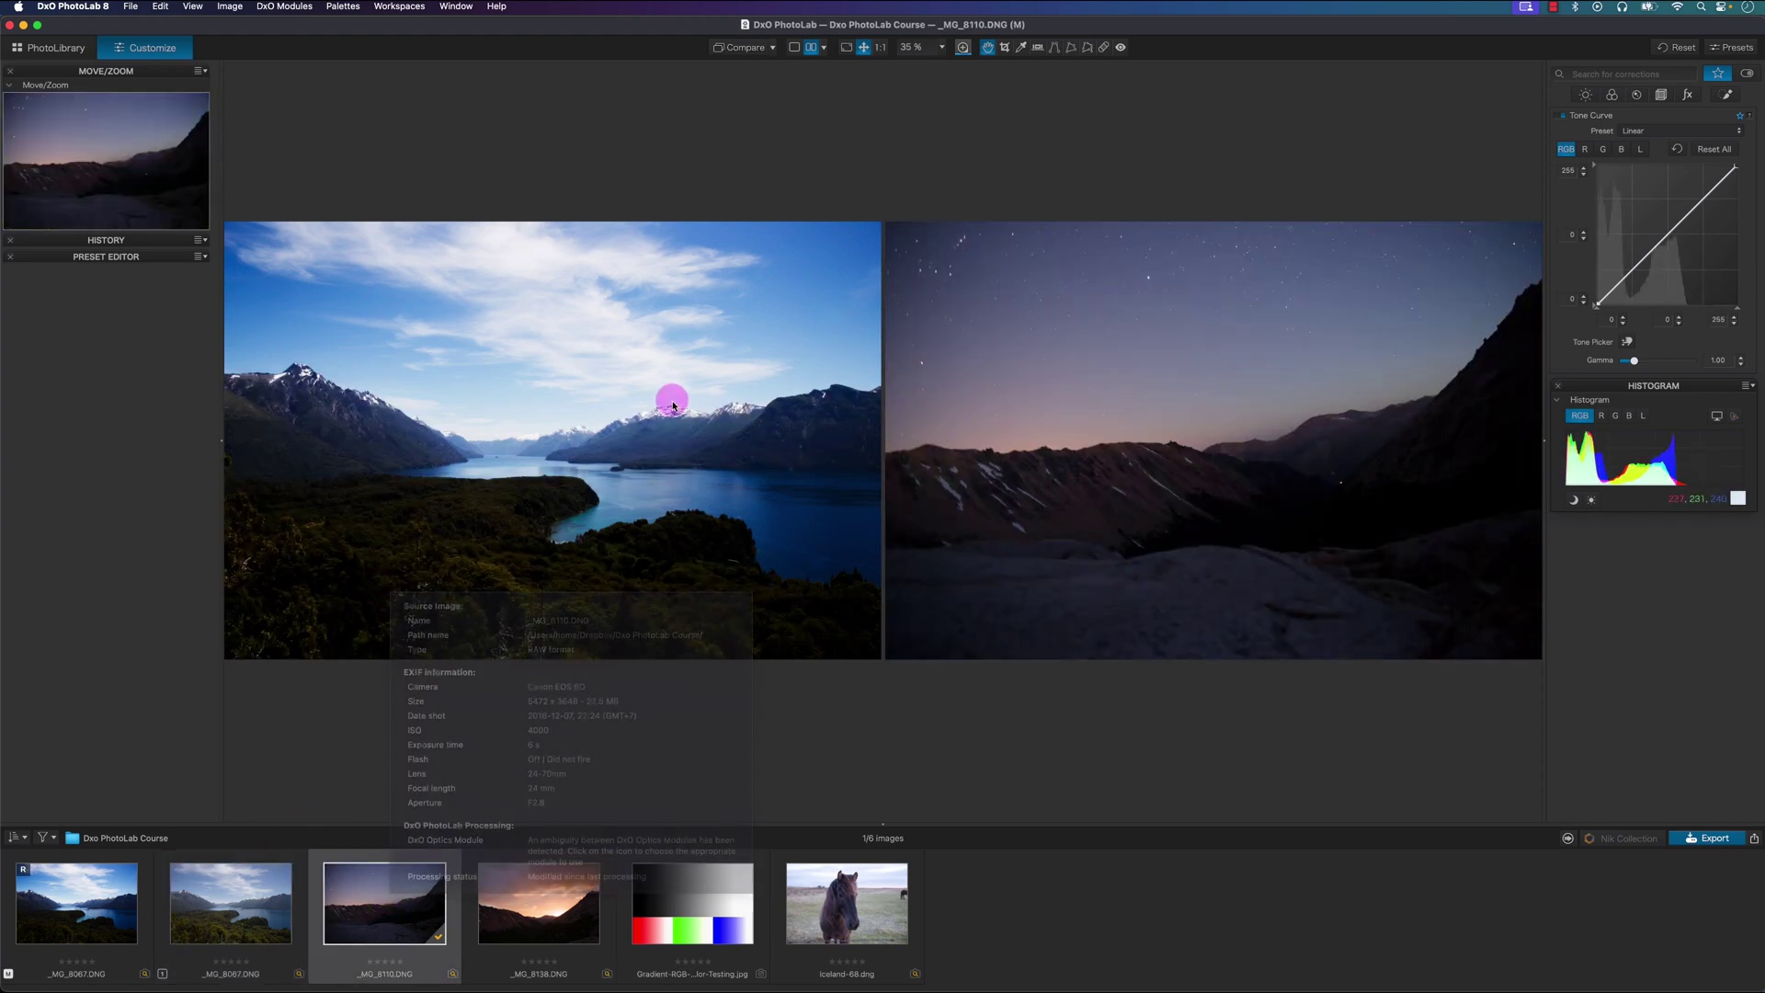
{"action": "left_click", "coordinate": [795, 50]}
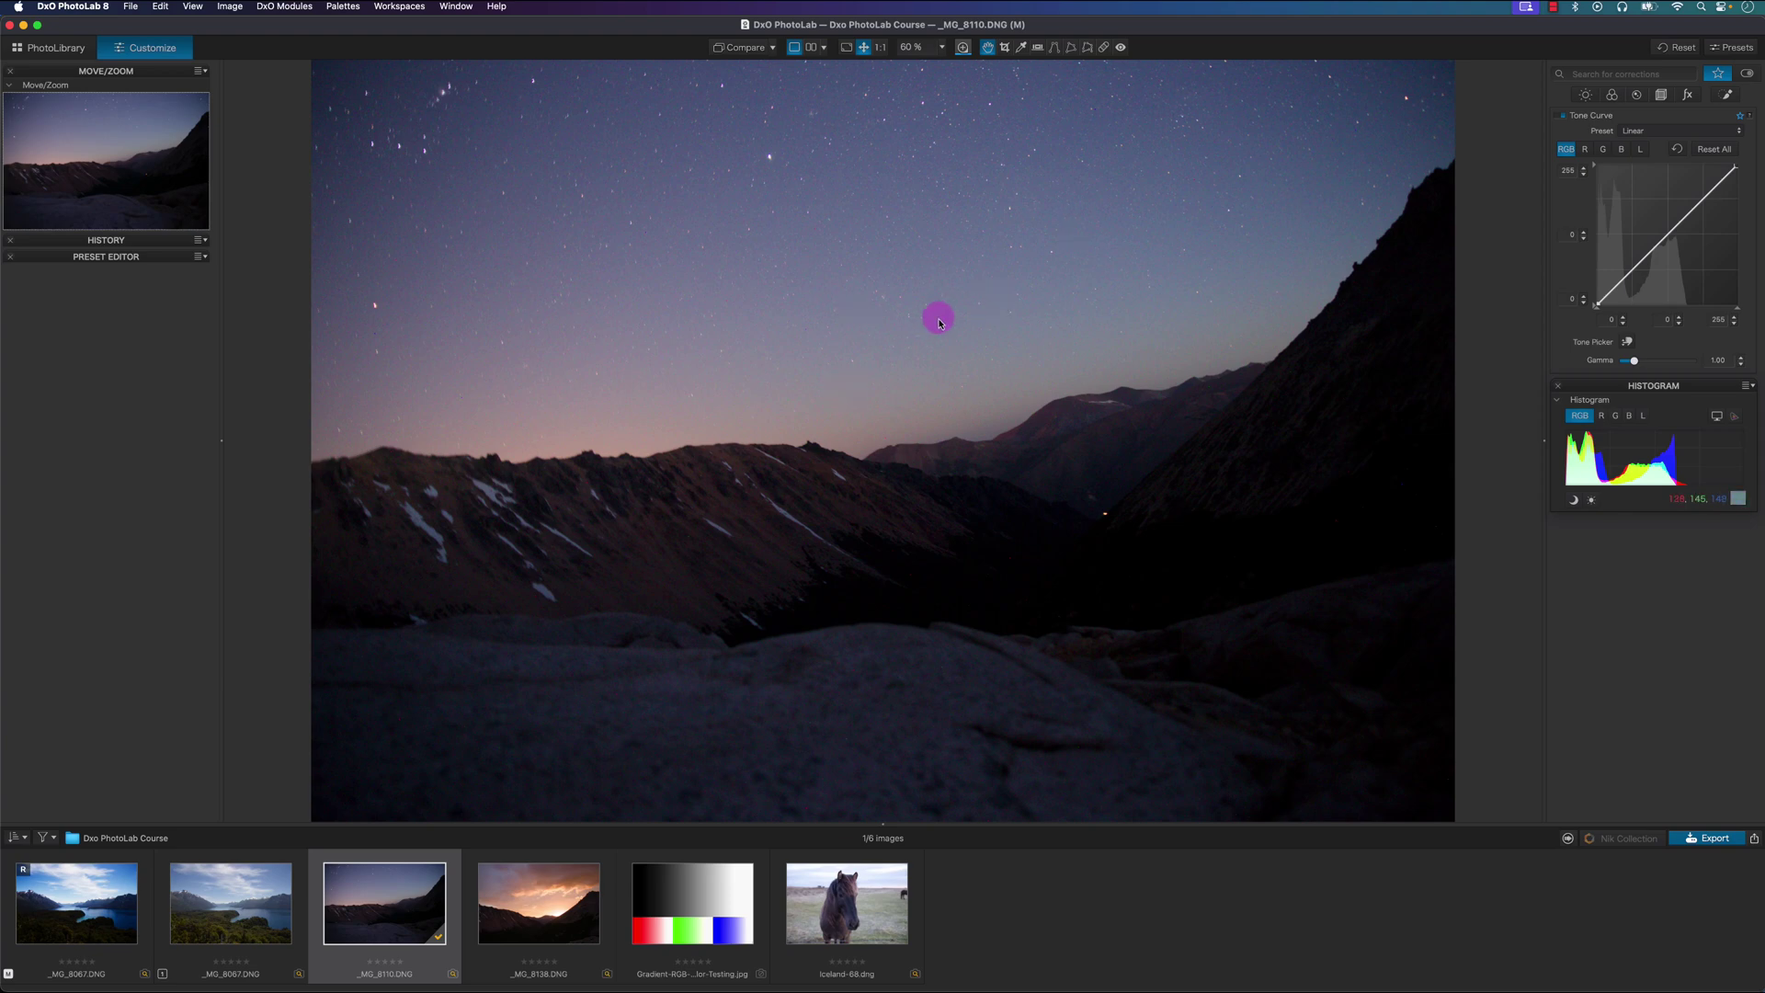
{"action": "left_click", "coordinate": [77, 888]}
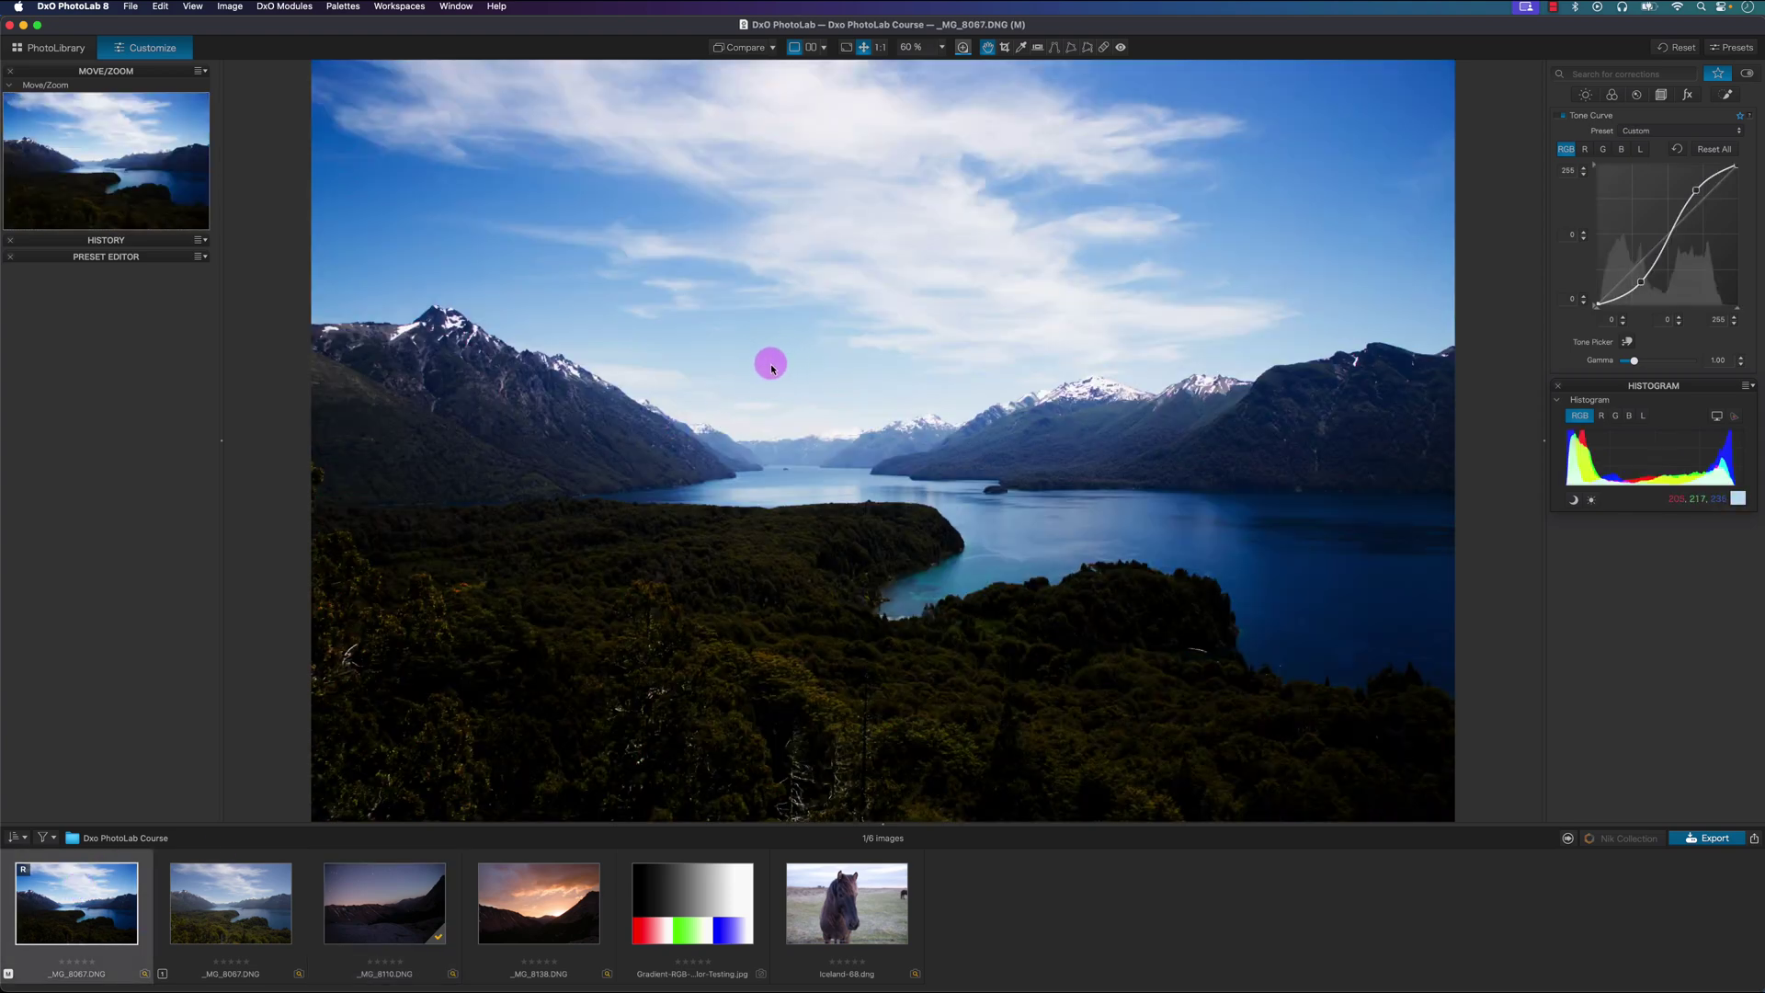
{"action": "left_click", "coordinate": [385, 912]}
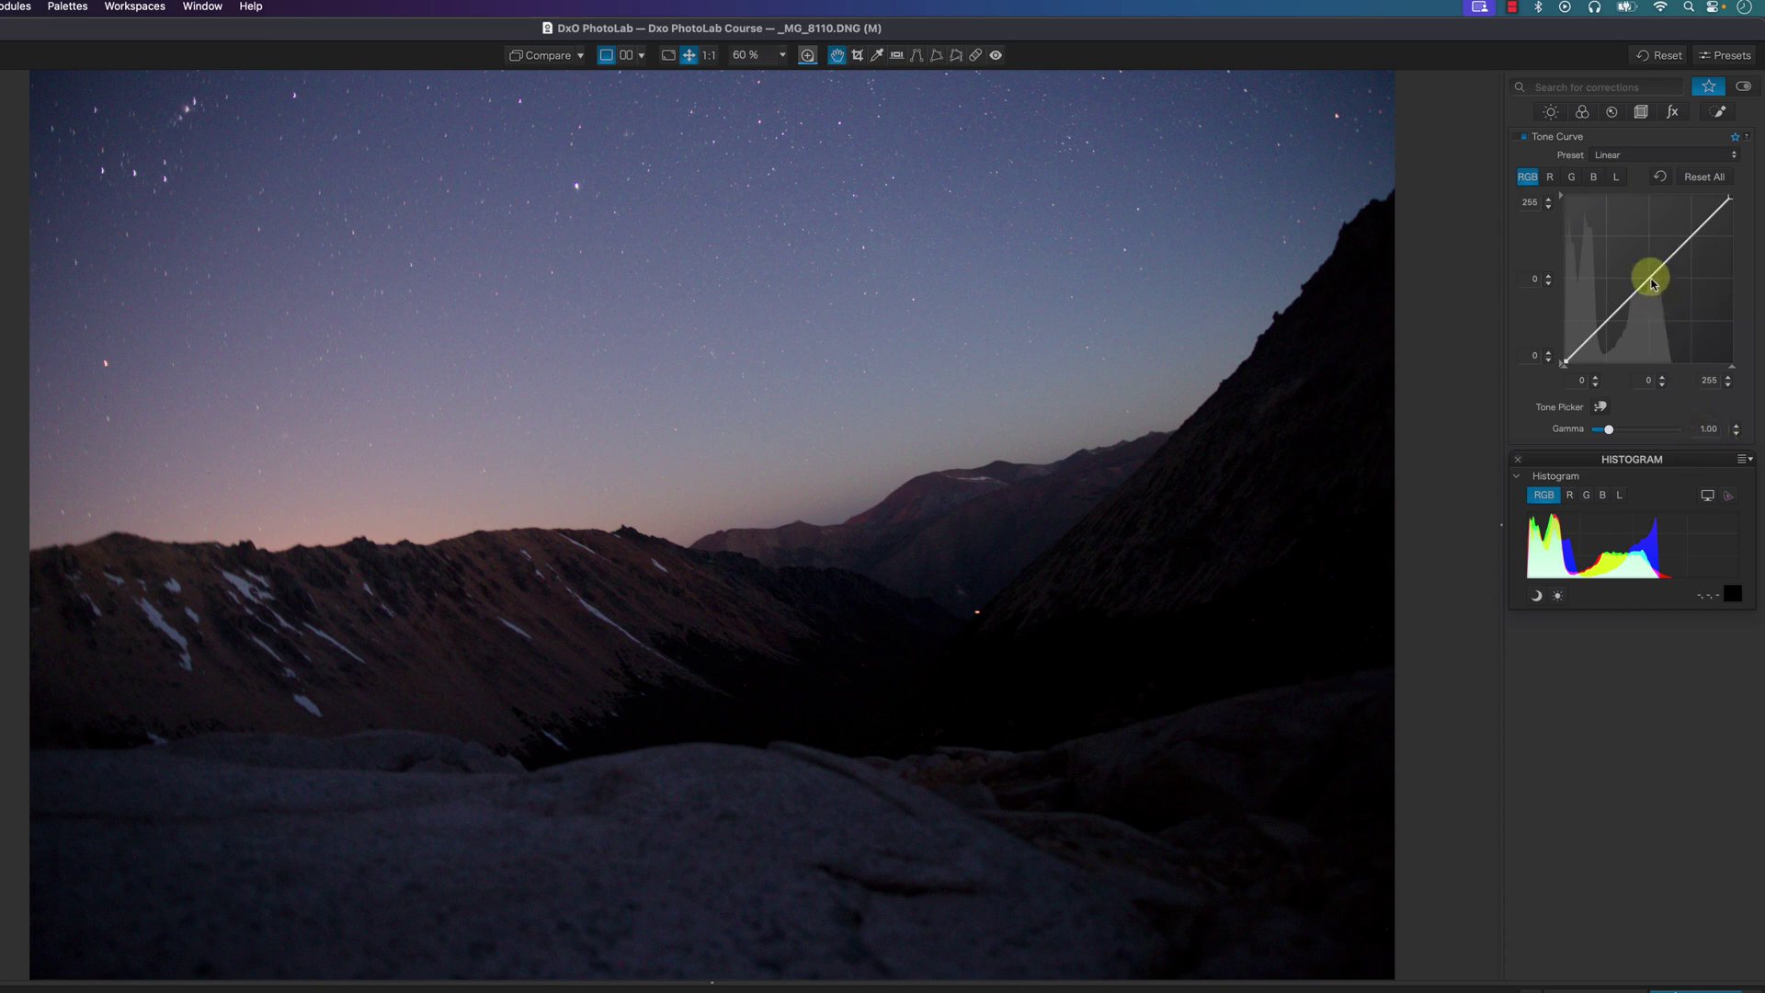
Brighten the night sky photo by moving the Luma curve's white point to input 173.
{"action": "left_click", "coordinate": [1616, 176]}
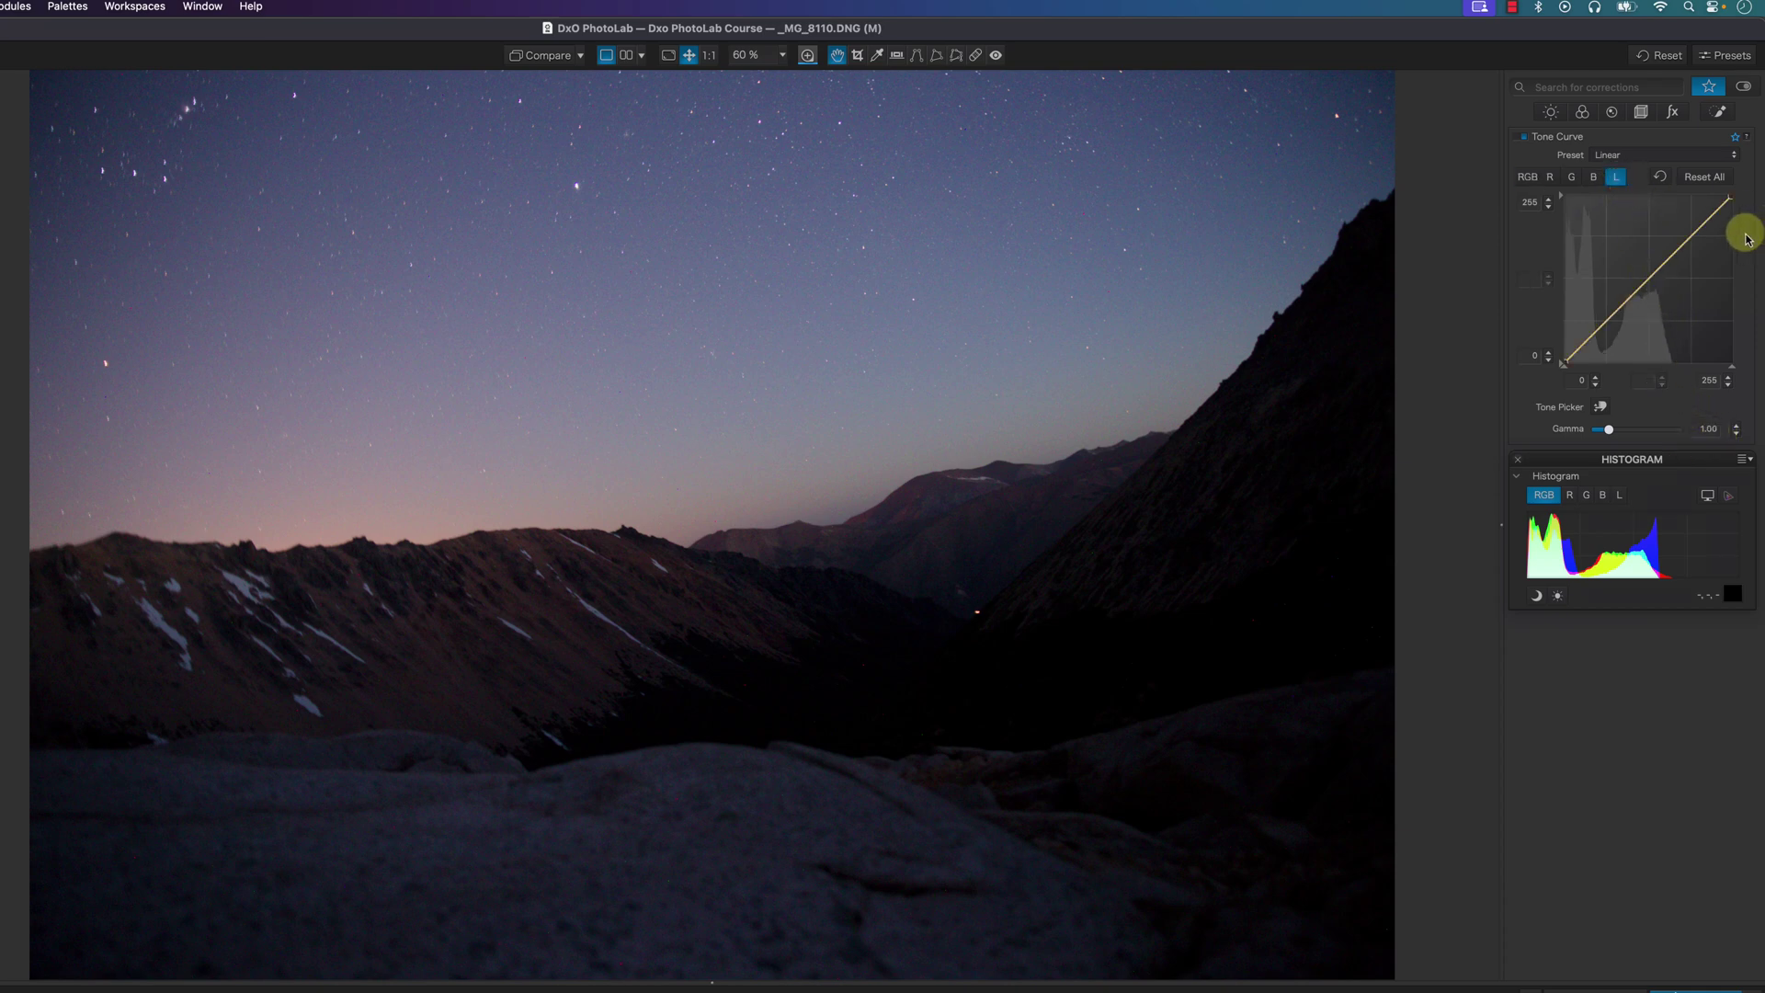
{"action": "left_click_drag", "start_coordinate": [1728, 196], "coordinate": [1698, 196]}
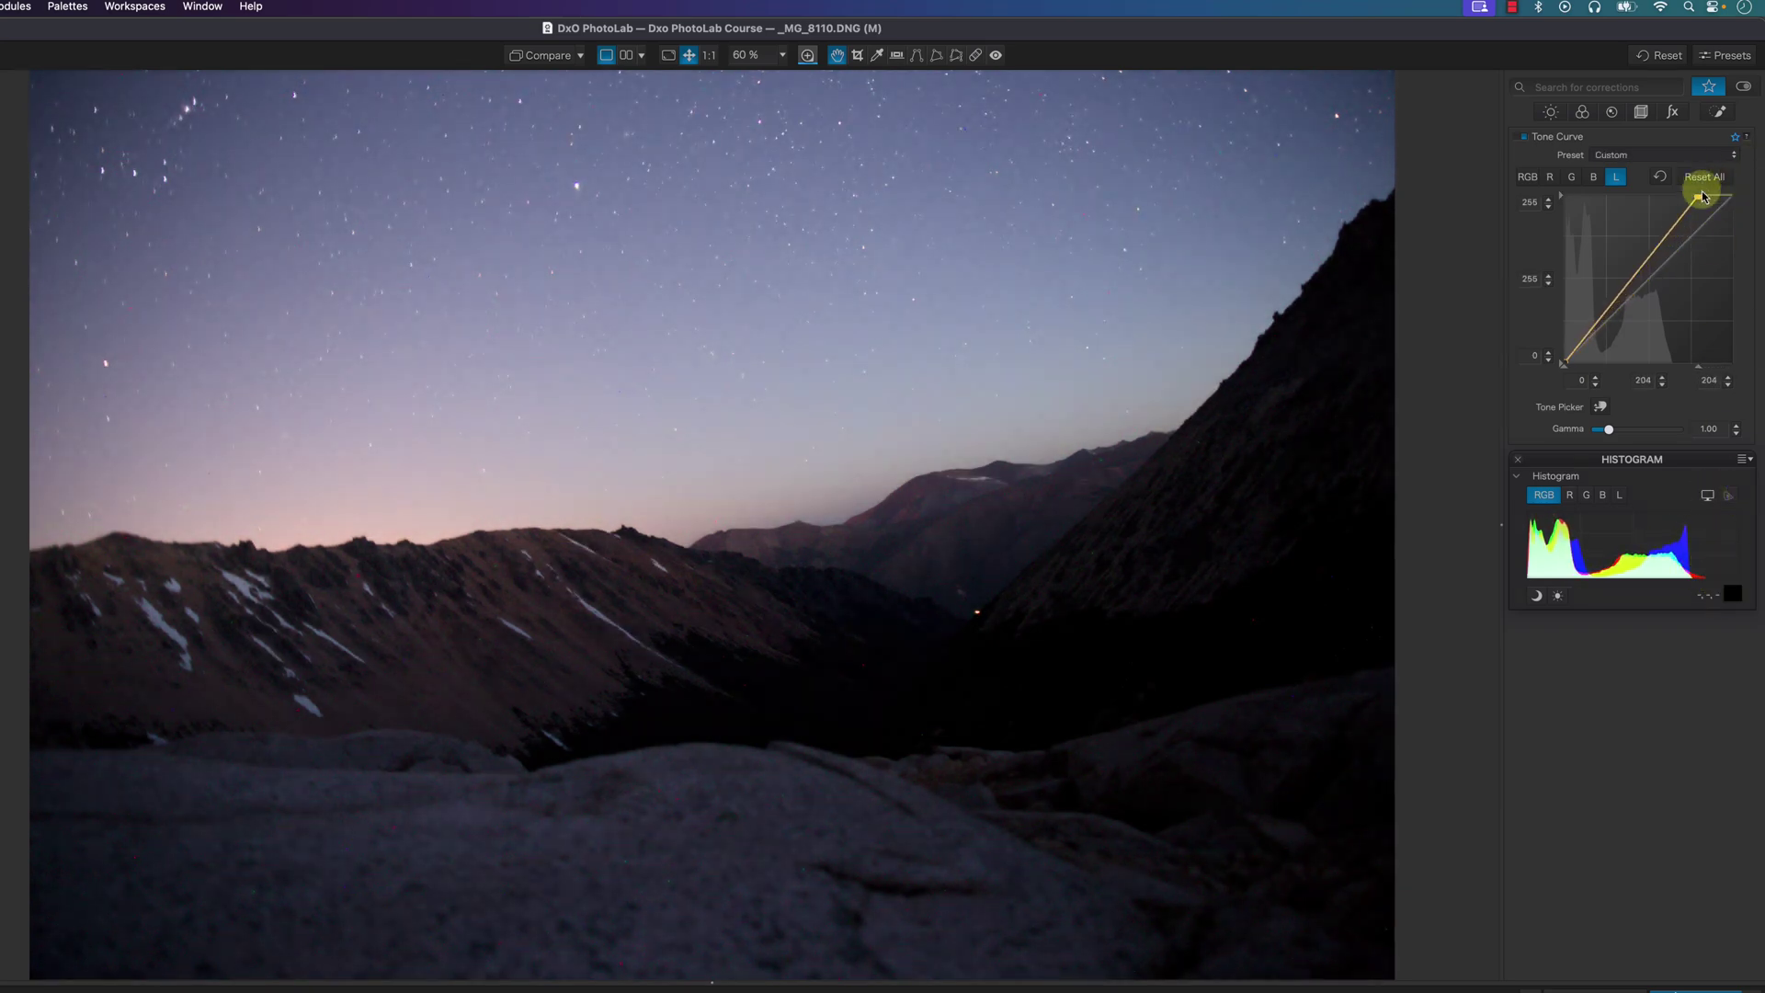
{"action": "left_click_drag", "start_coordinate": [1698, 197], "coordinate": [1675, 215]}
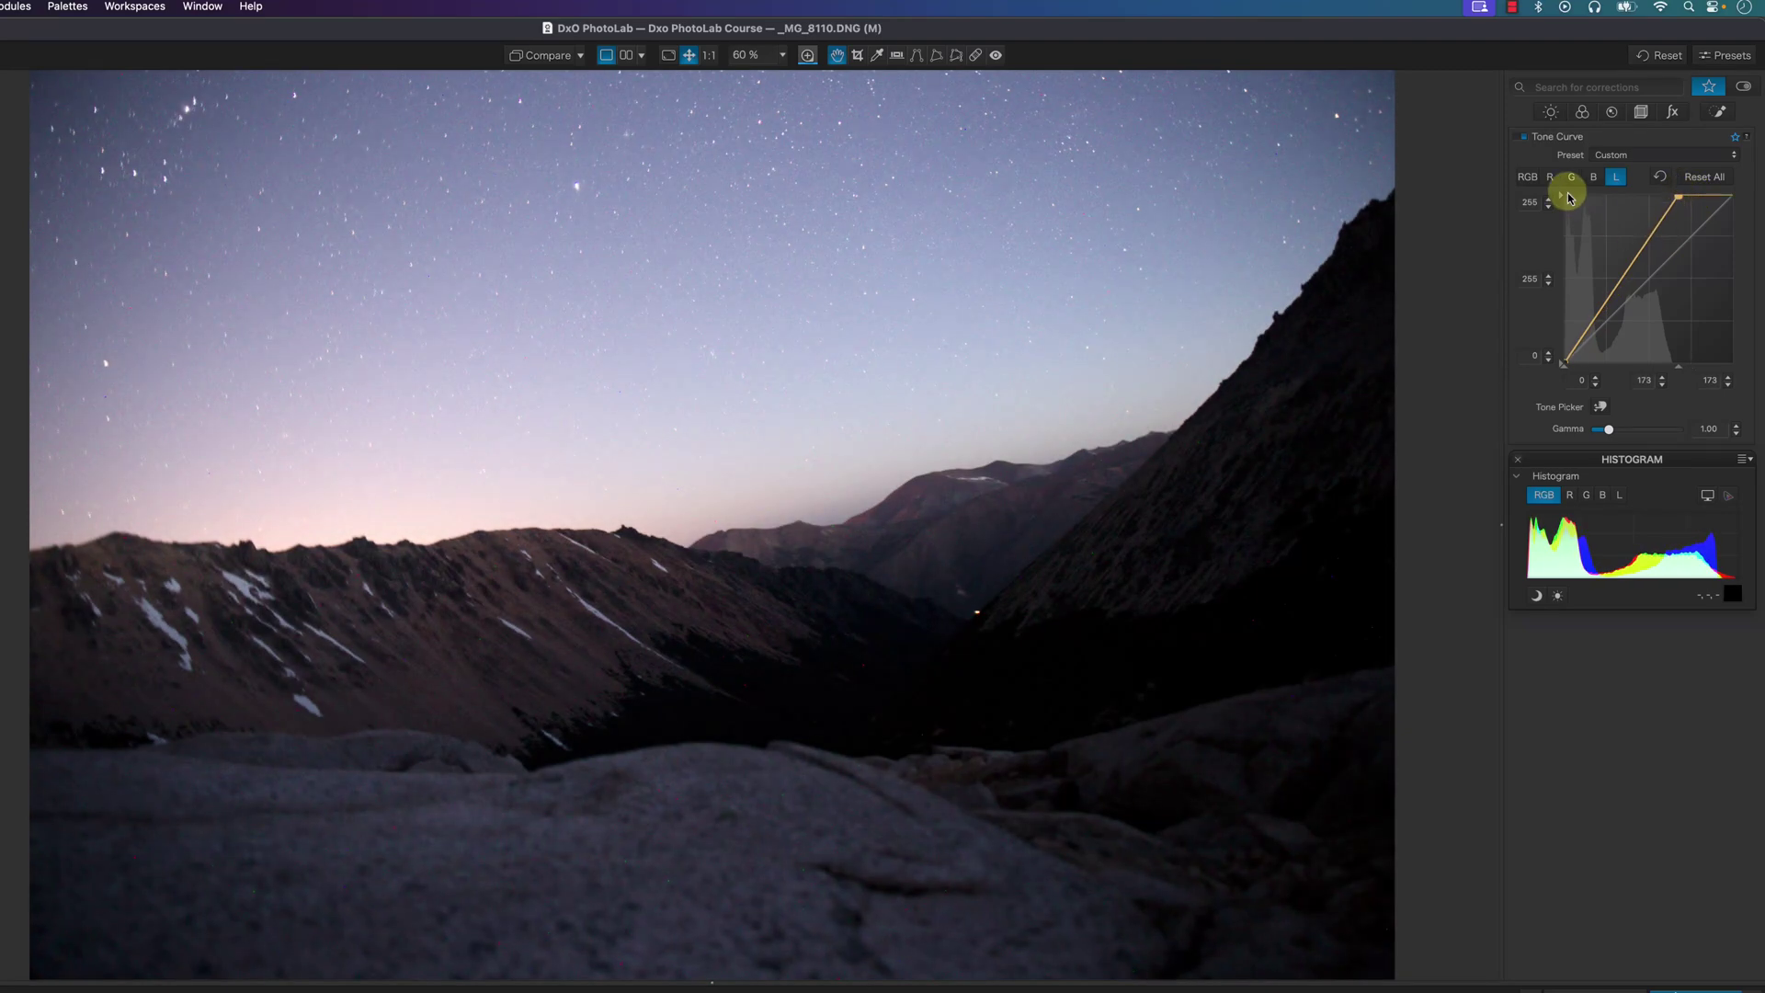
Shape a gentle RGB S-curve on the night photo with a shadow point at output 73 and a highlight point at input 167, output 175.
{"action": "left_click", "coordinate": [1528, 177]}
{"action": "left_click_drag", "start_coordinate": [1616, 313], "coordinate": [1618, 315]}
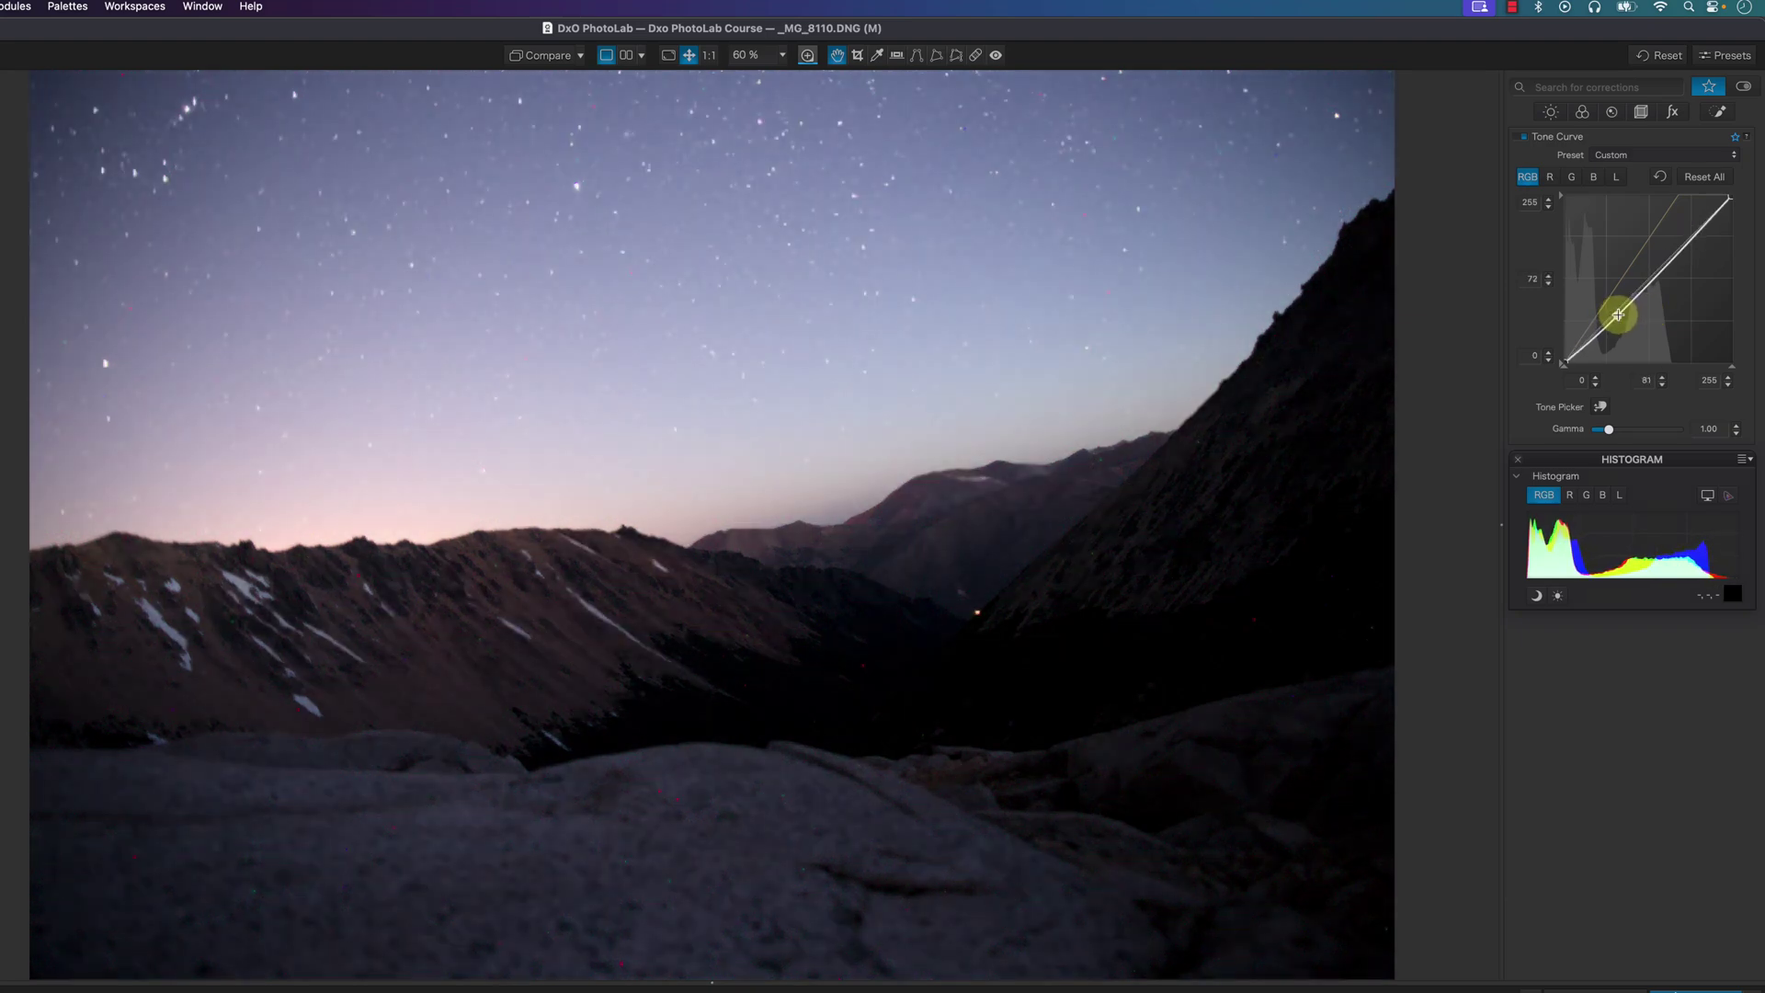
{"action": "left_click", "coordinate": [1675, 253]}
{"action": "left_click_drag", "start_coordinate": [1677, 256], "coordinate": [1676, 248]}
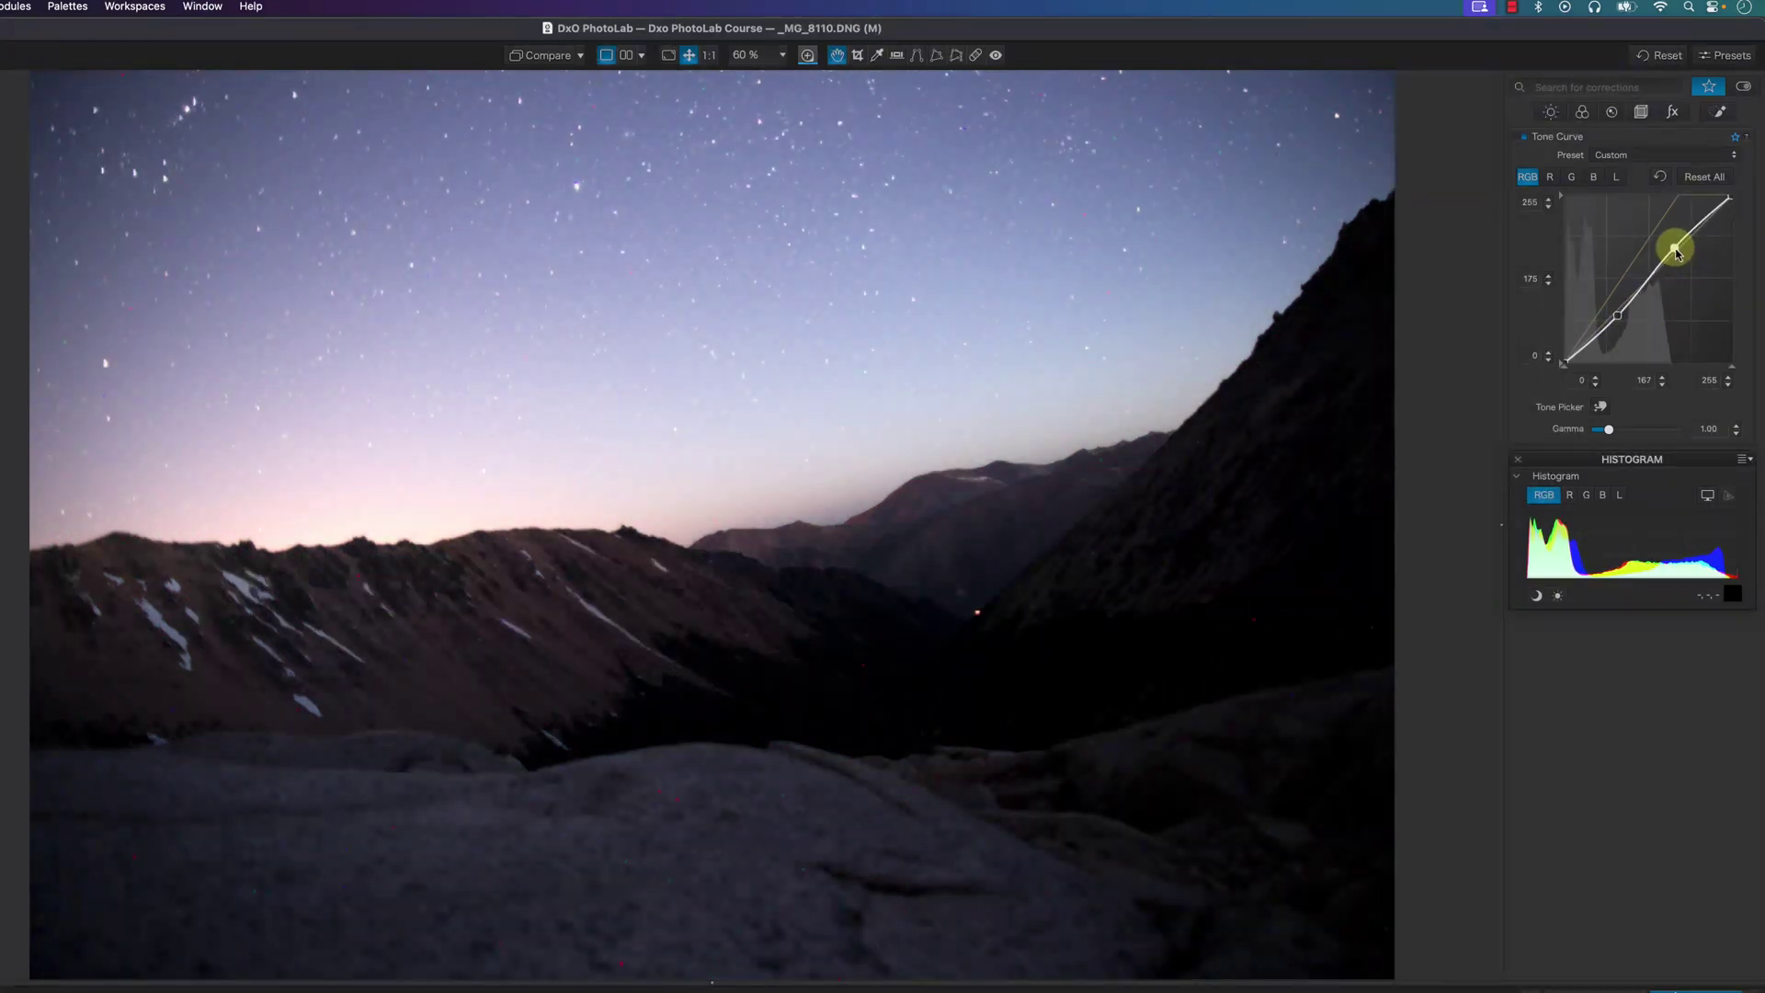
{"action": "left_click_drag", "start_coordinate": [1618, 315], "coordinate": [1623, 320]}
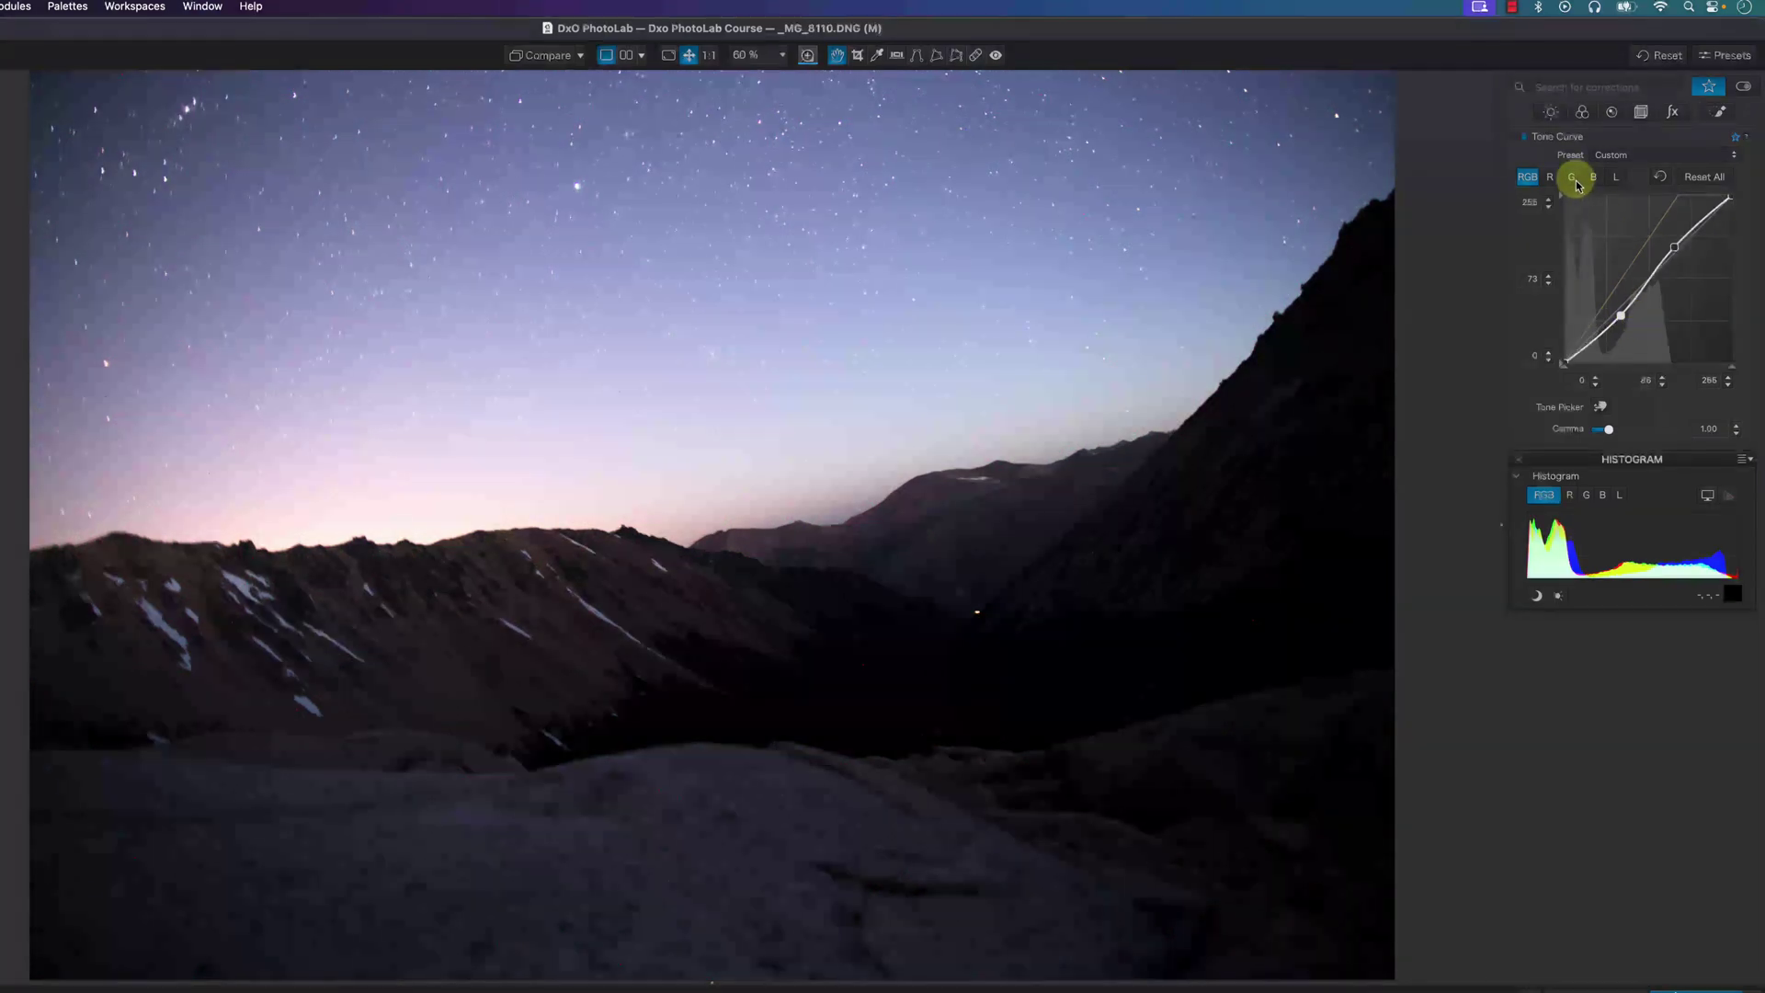
Lower the green curve's midtones to input 135, output 118, and compare the night photo with the Tone Curve off and on.
{"action": "left_click", "coordinate": [1576, 182]}
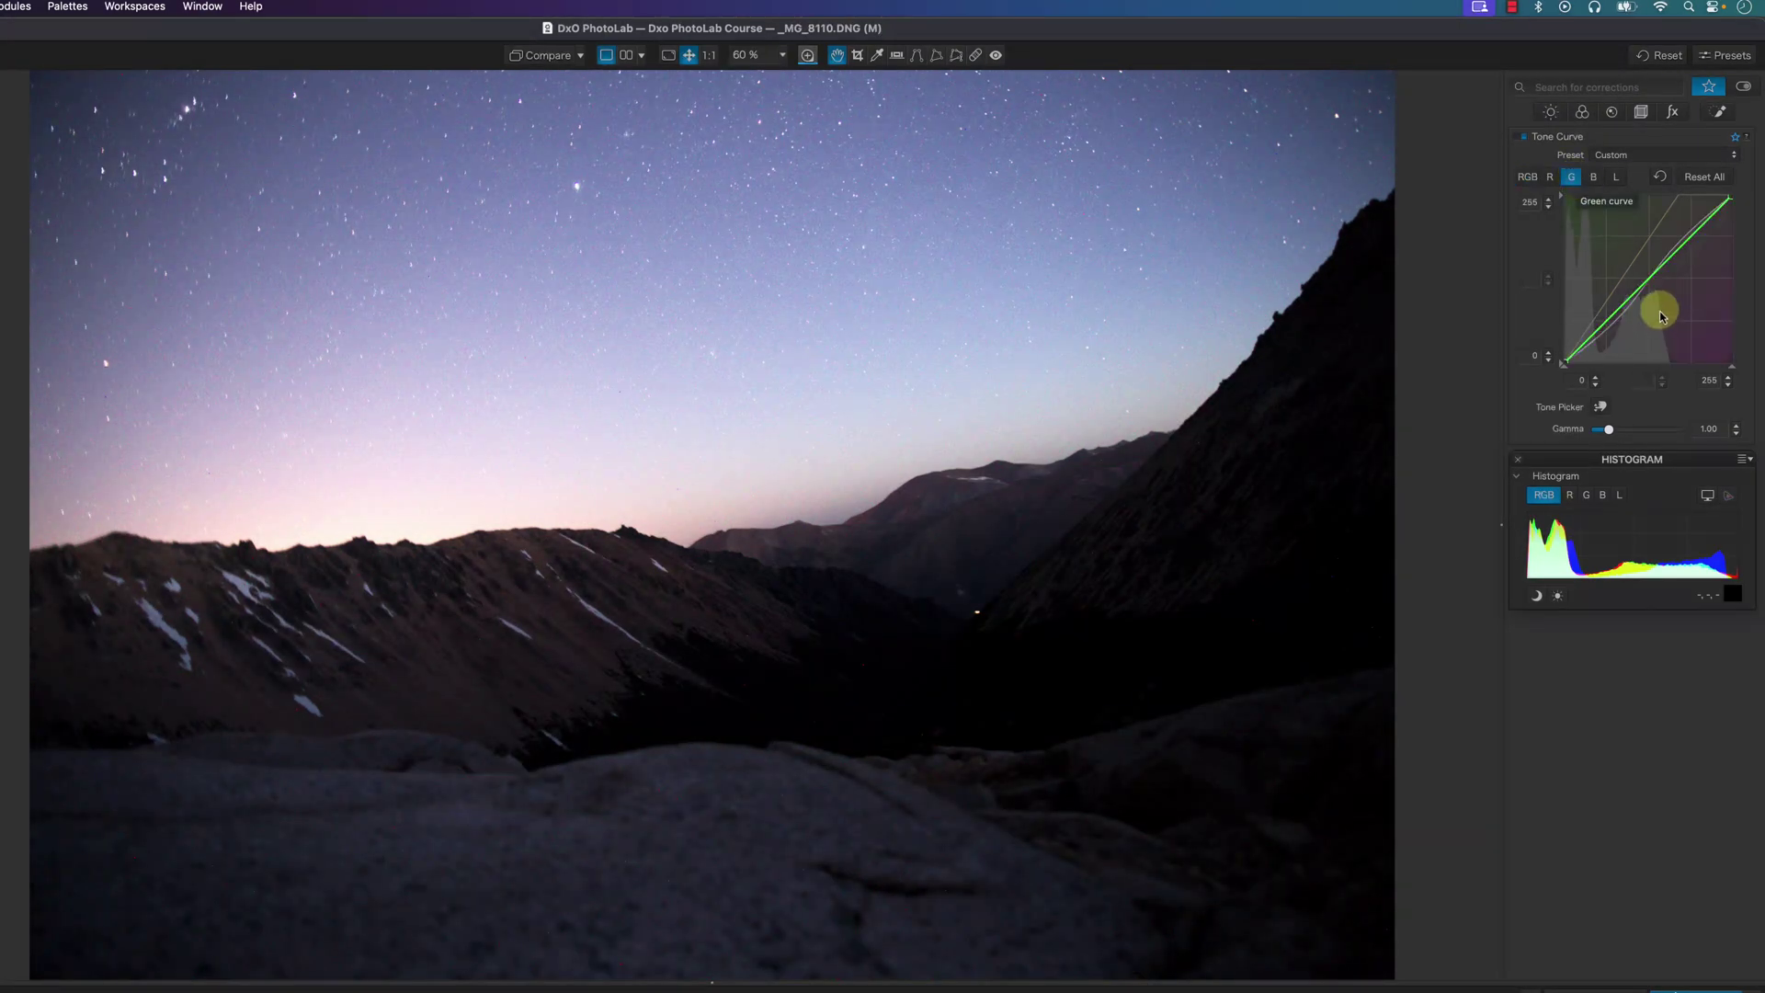
{"action": "left_click_drag", "start_coordinate": [1651, 284], "coordinate": [1659, 293]}
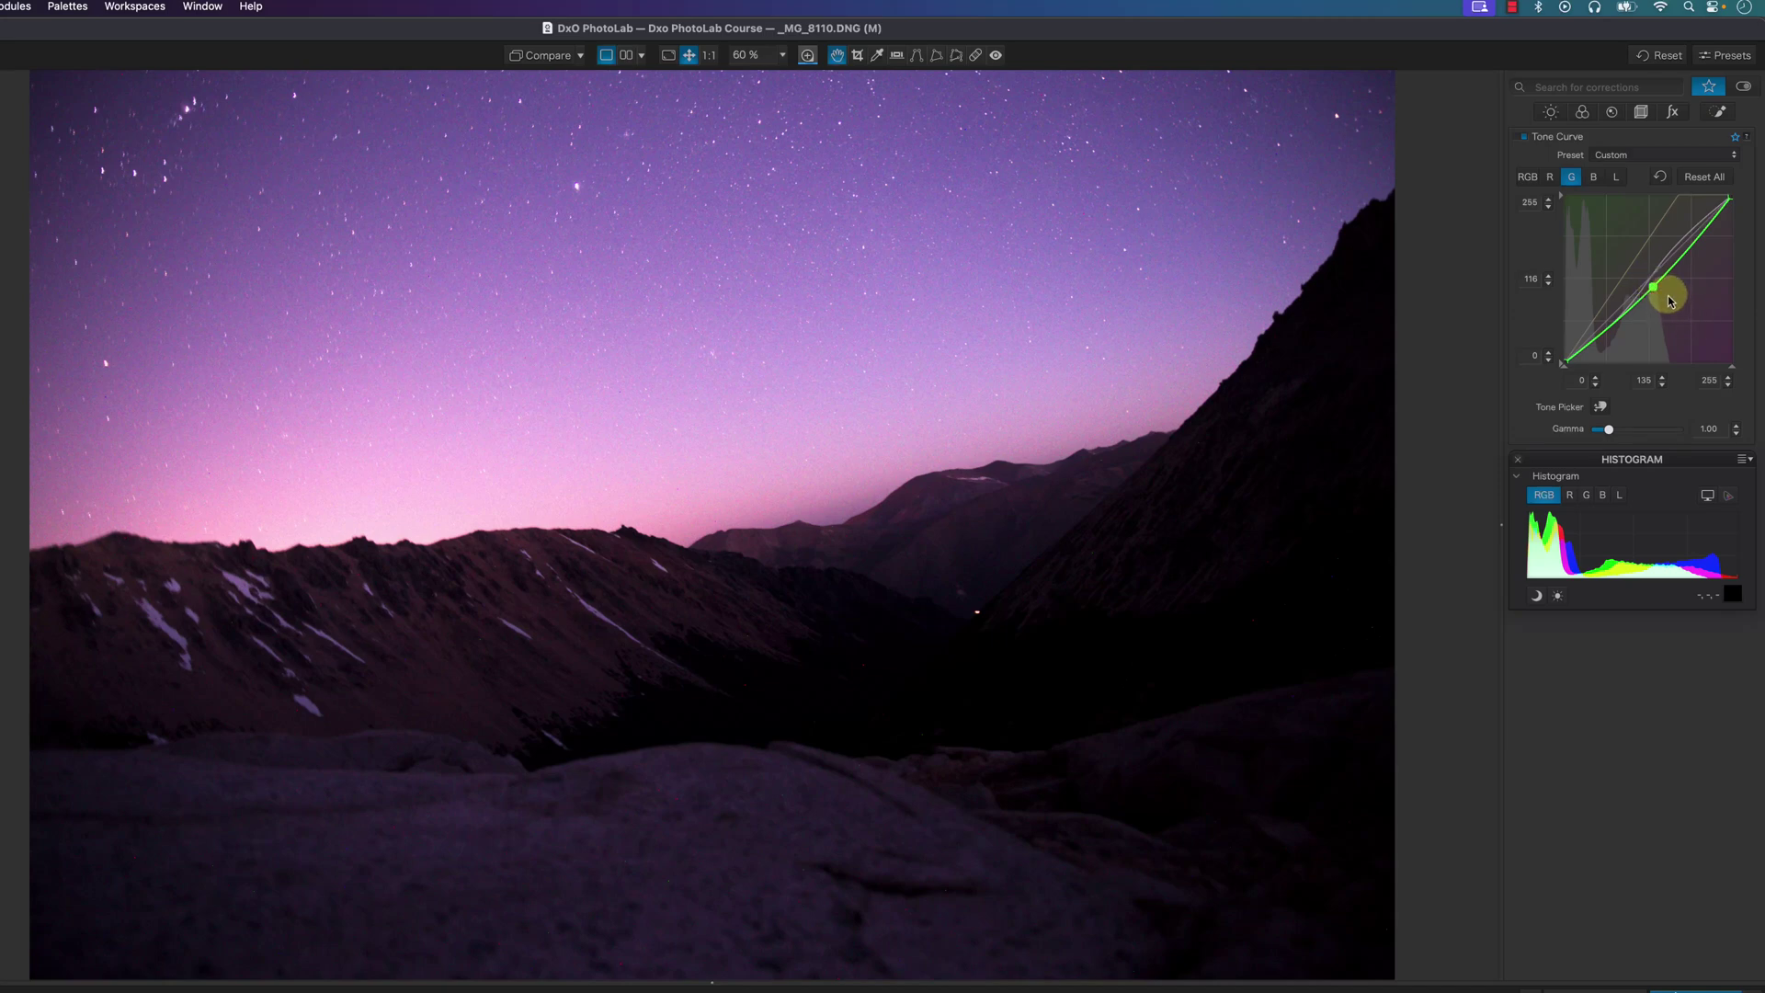
{"action": "left_click", "coordinate": [1525, 138]}
{"action": "left_click", "coordinate": [1524, 138]}
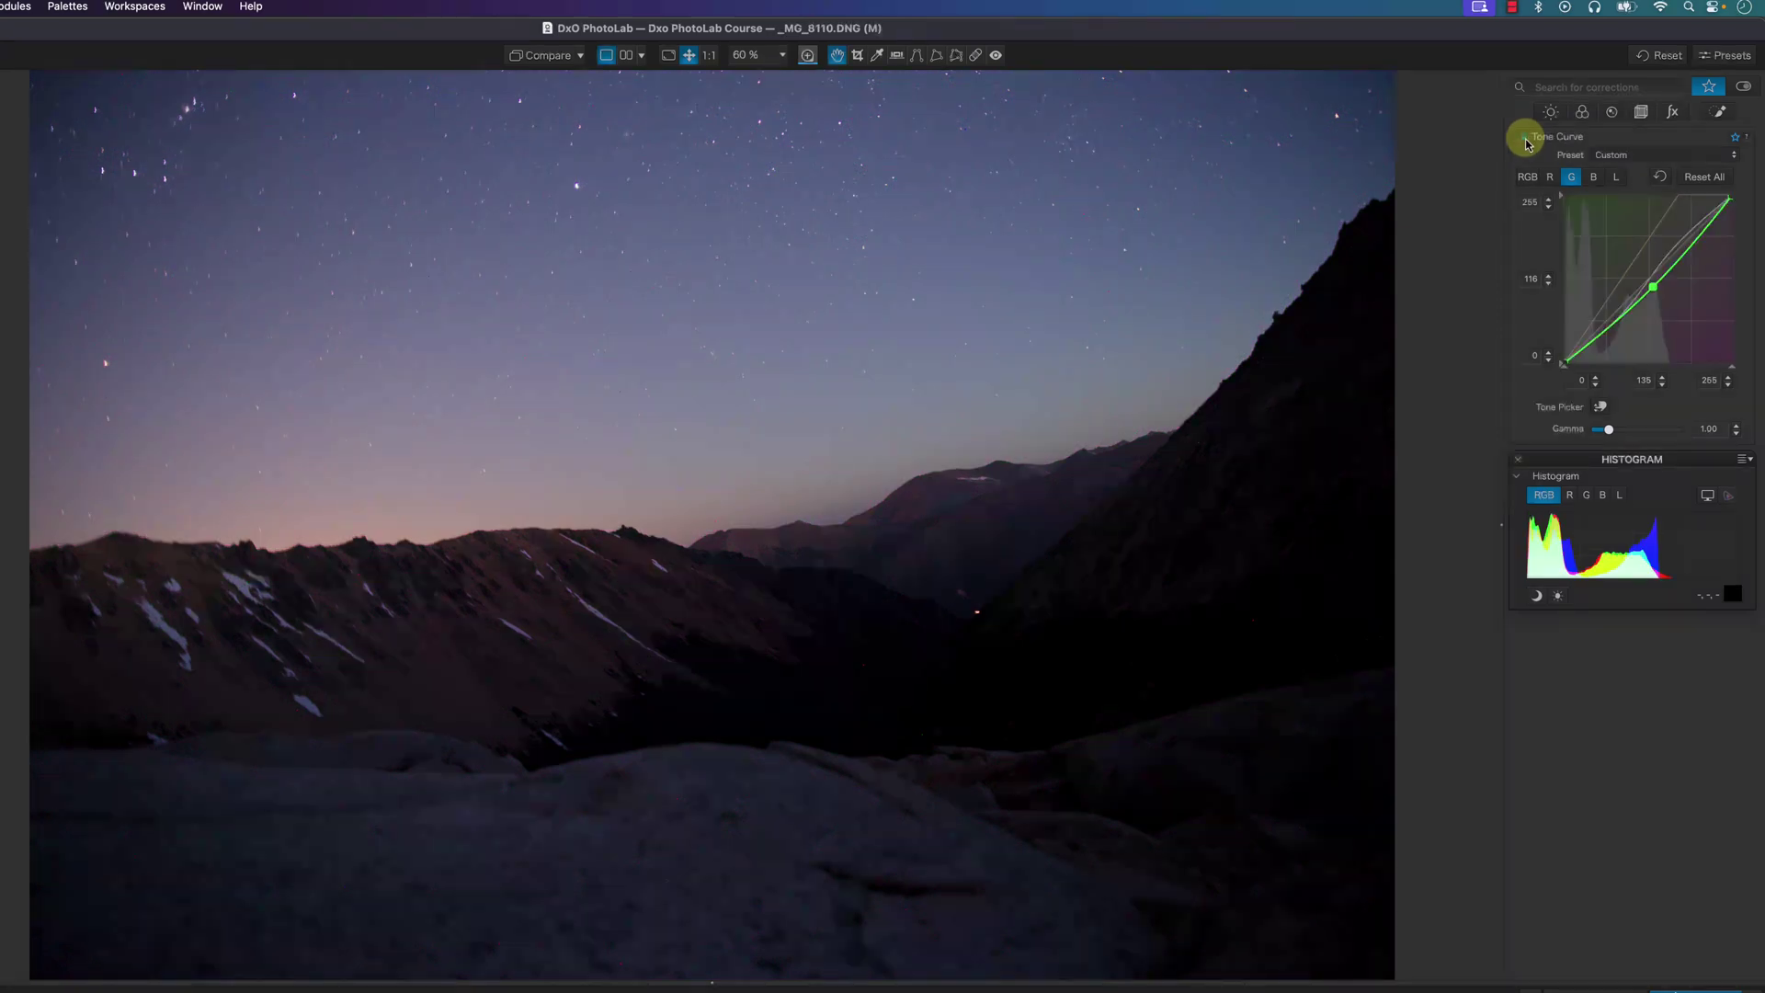
{"action": "left_click", "coordinate": [1525, 138]}
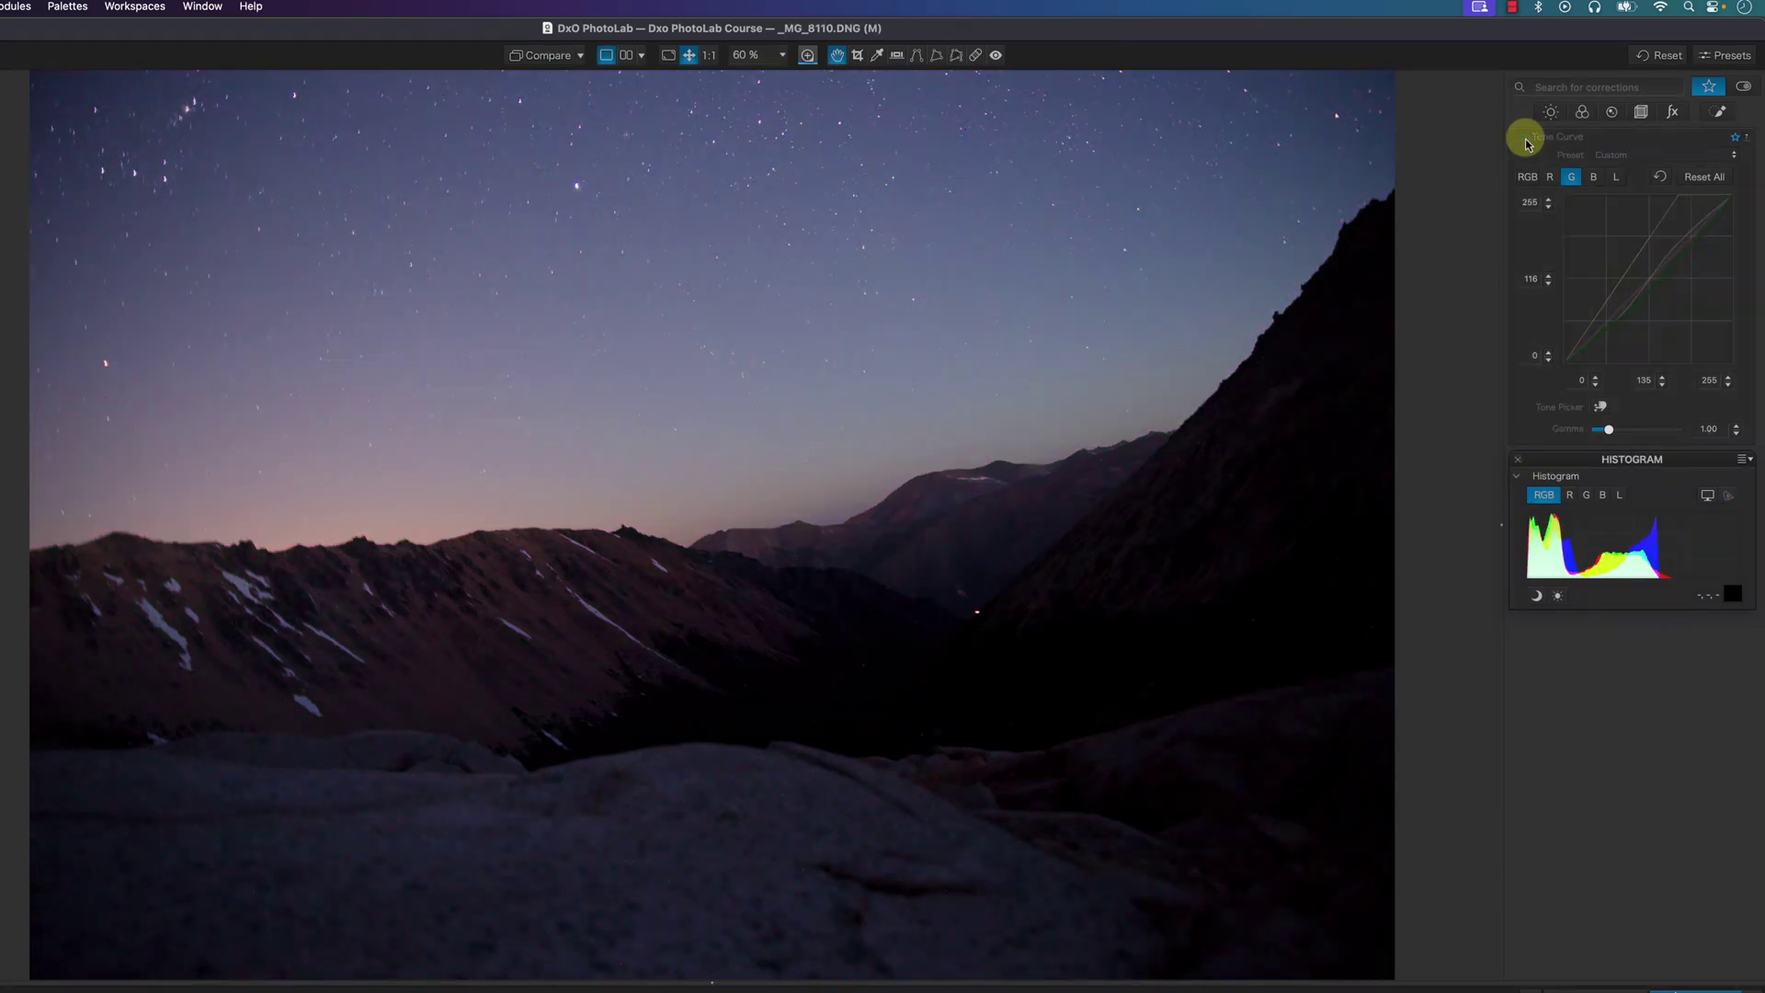
{"action": "left_click", "coordinate": [1524, 139]}
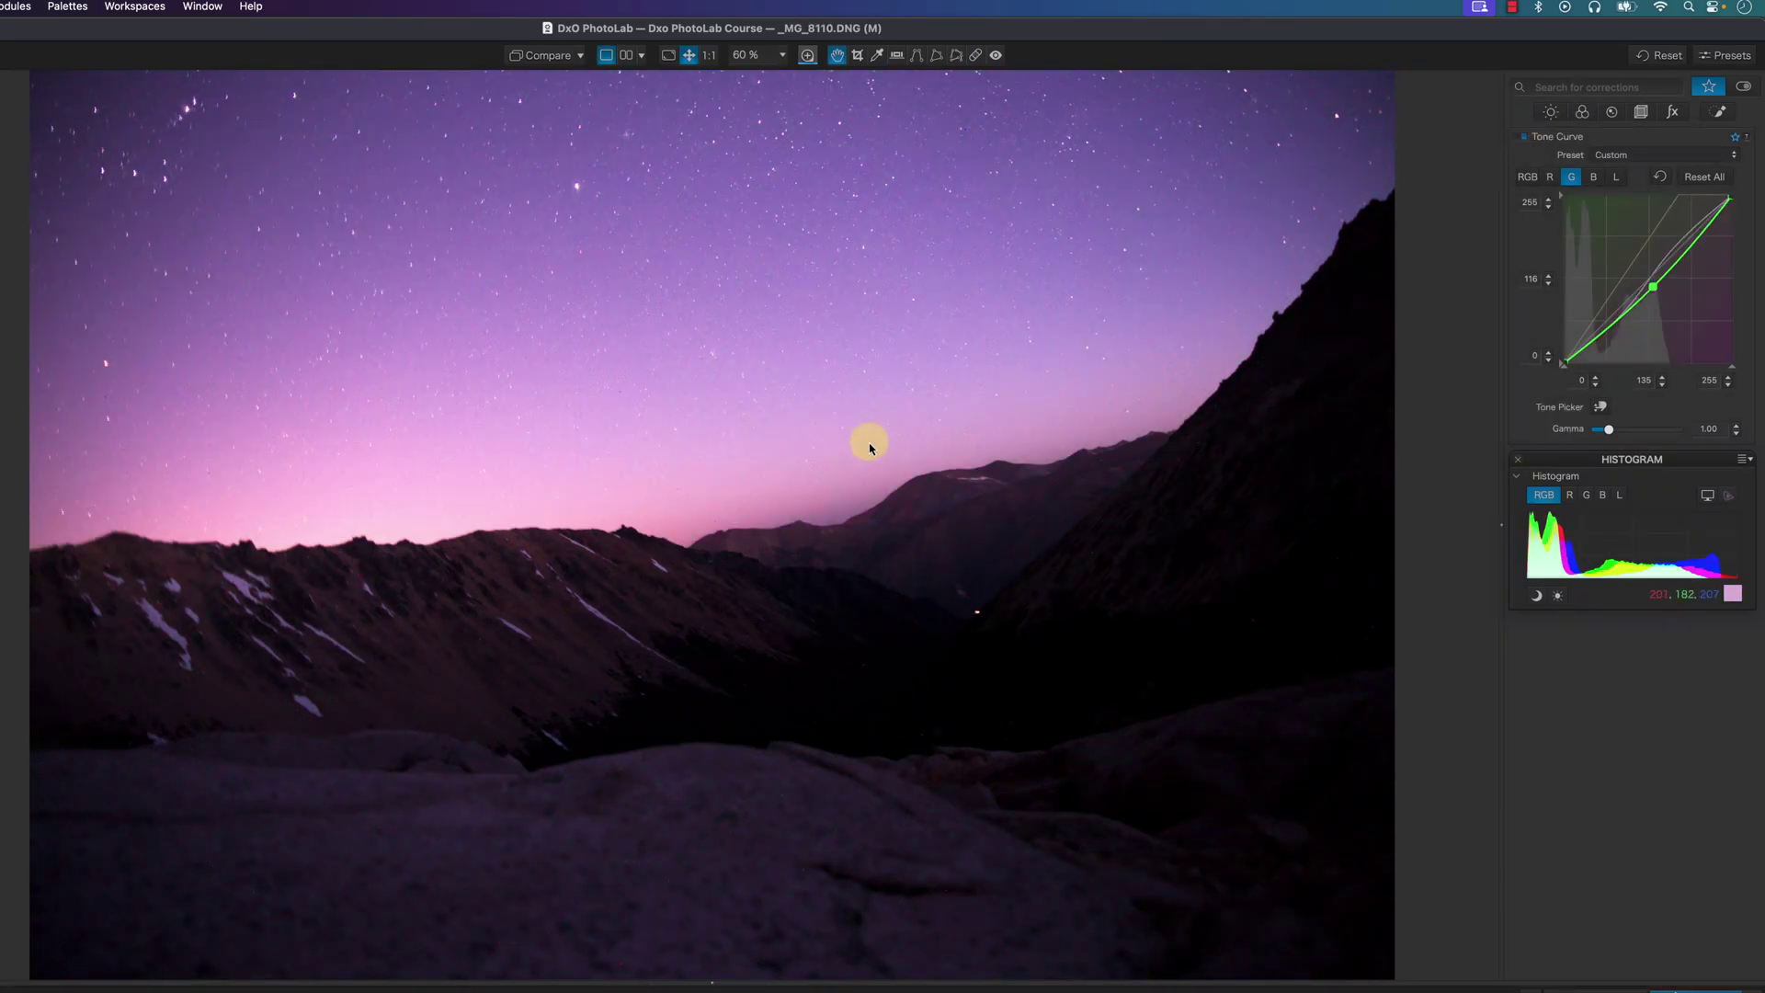
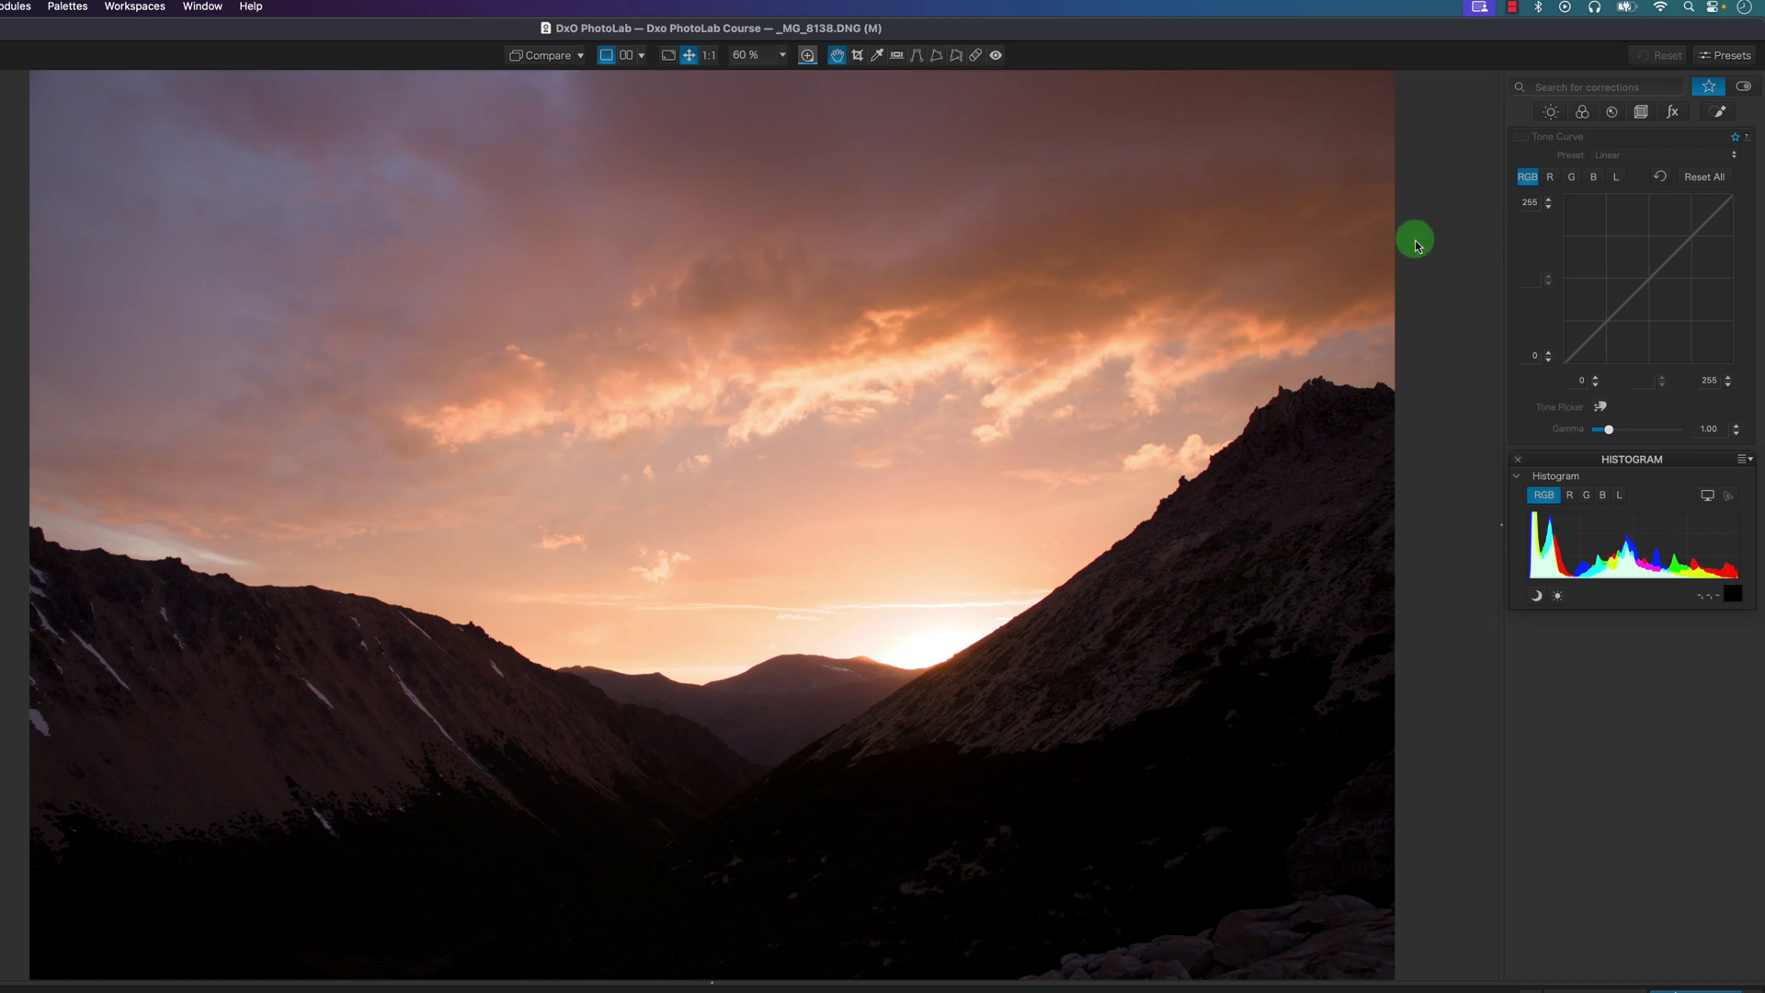
Try lowering the green curve on the sunset photo to input 186, output 63, inspect the red and blue curves, and reset the green channel.
{"action": "left_click", "coordinate": [1571, 177]}
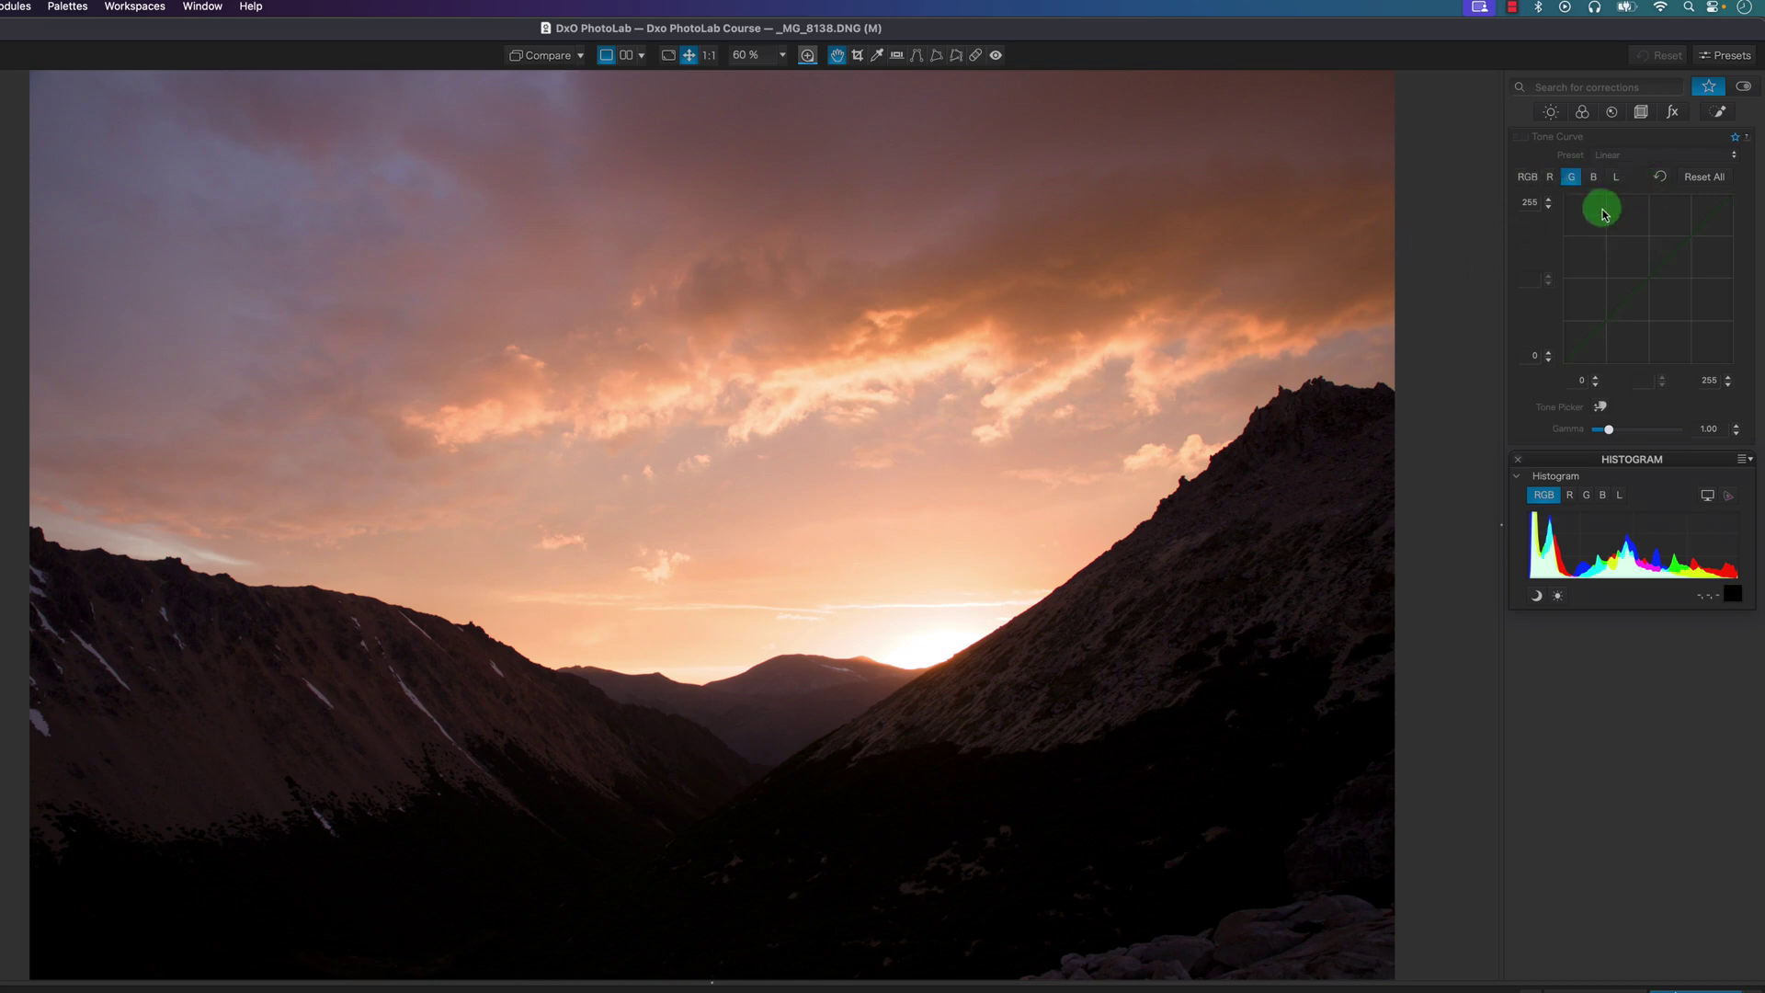
{"action": "left_click_drag", "start_coordinate": [1652, 287], "coordinate": [1689, 327]}
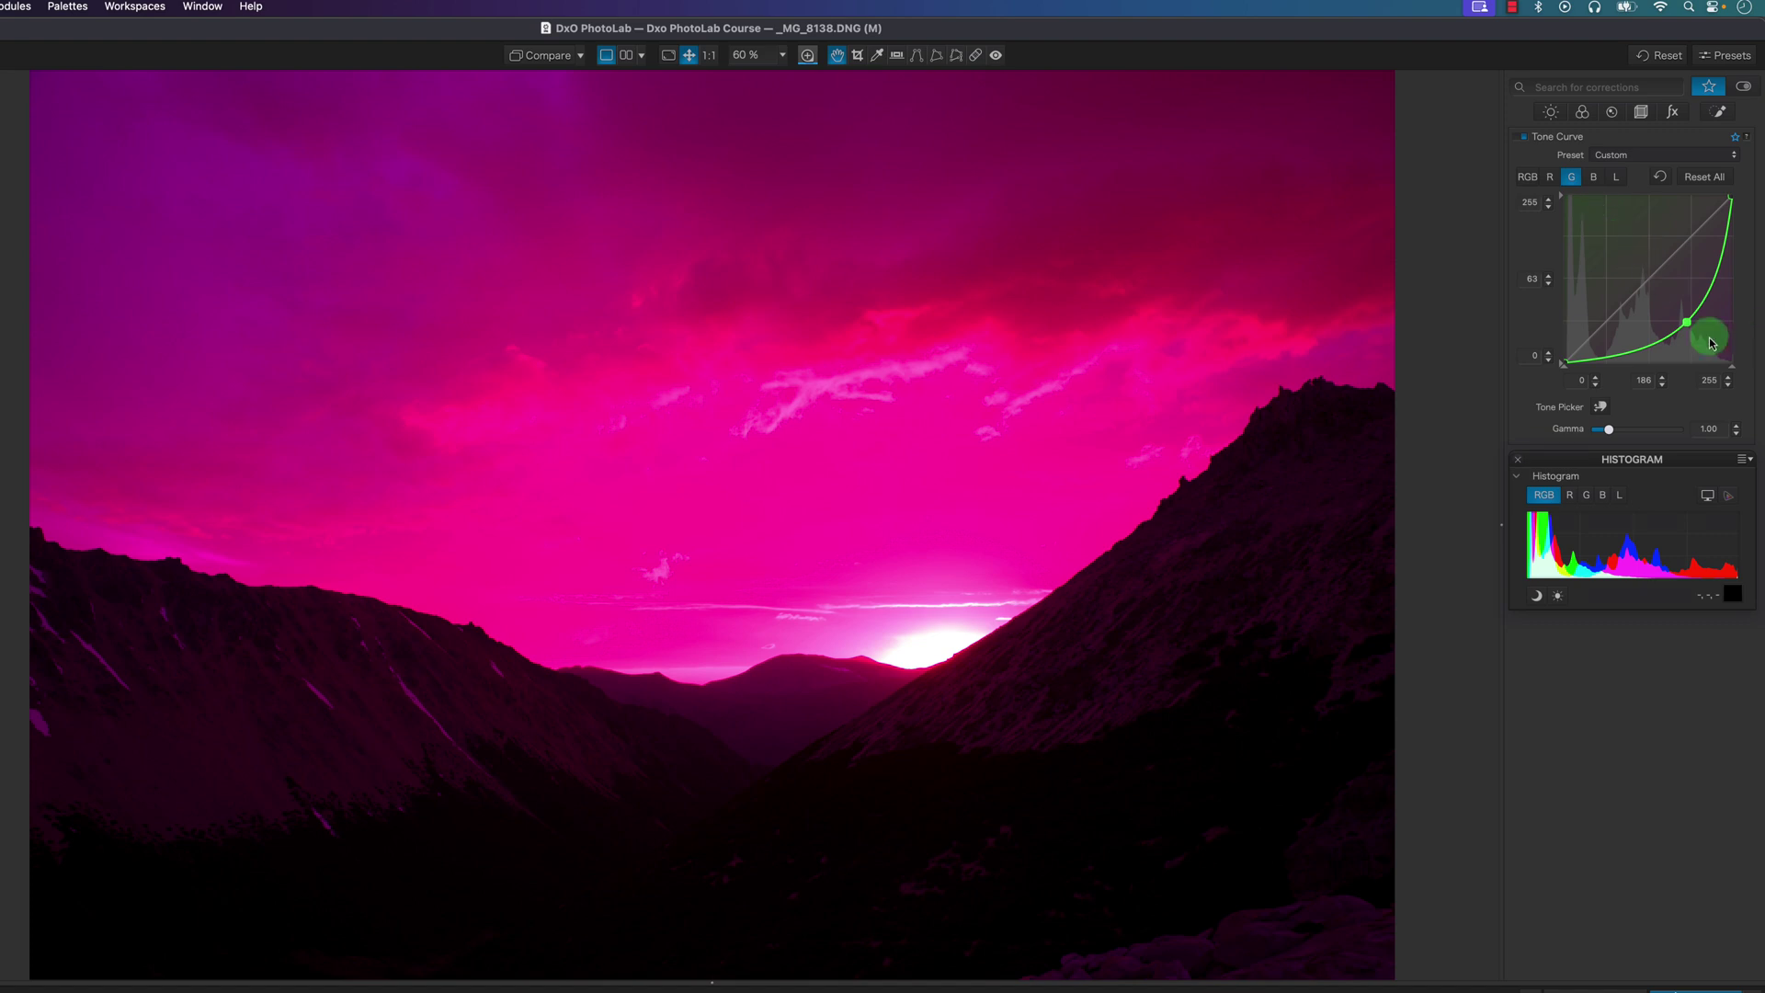
{"action": "left_click", "coordinate": [1550, 176]}
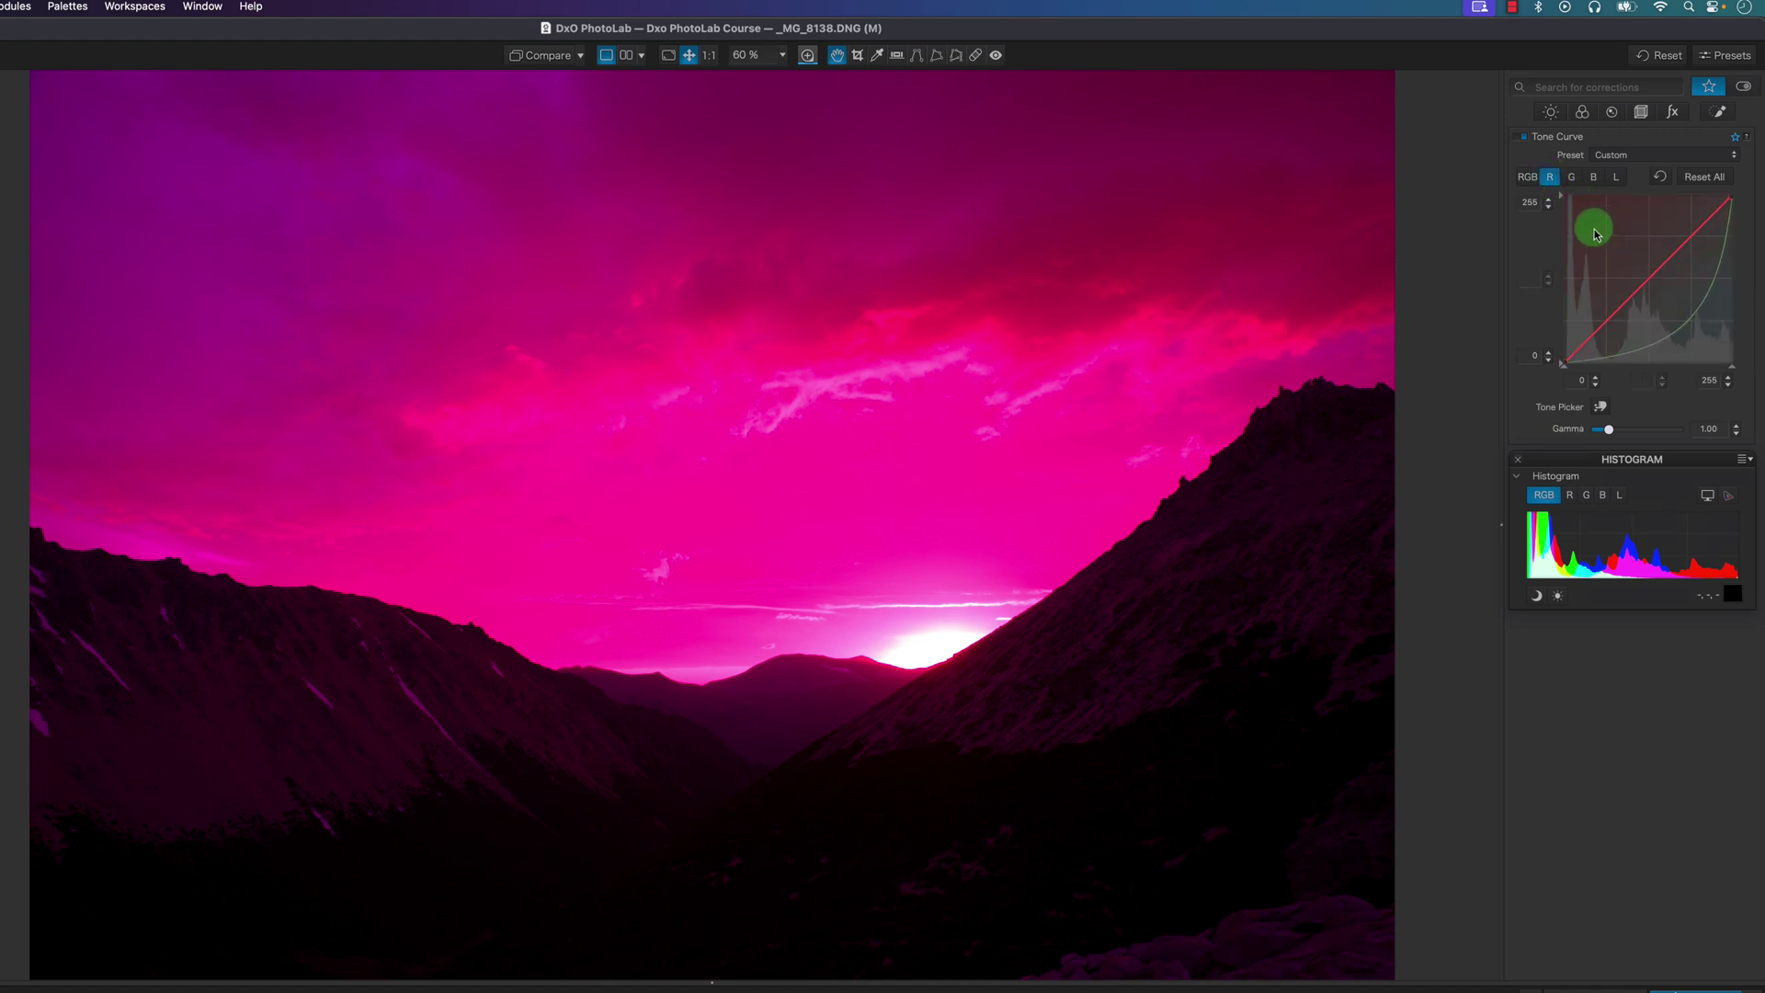
{"action": "left_click", "coordinate": [1594, 176]}
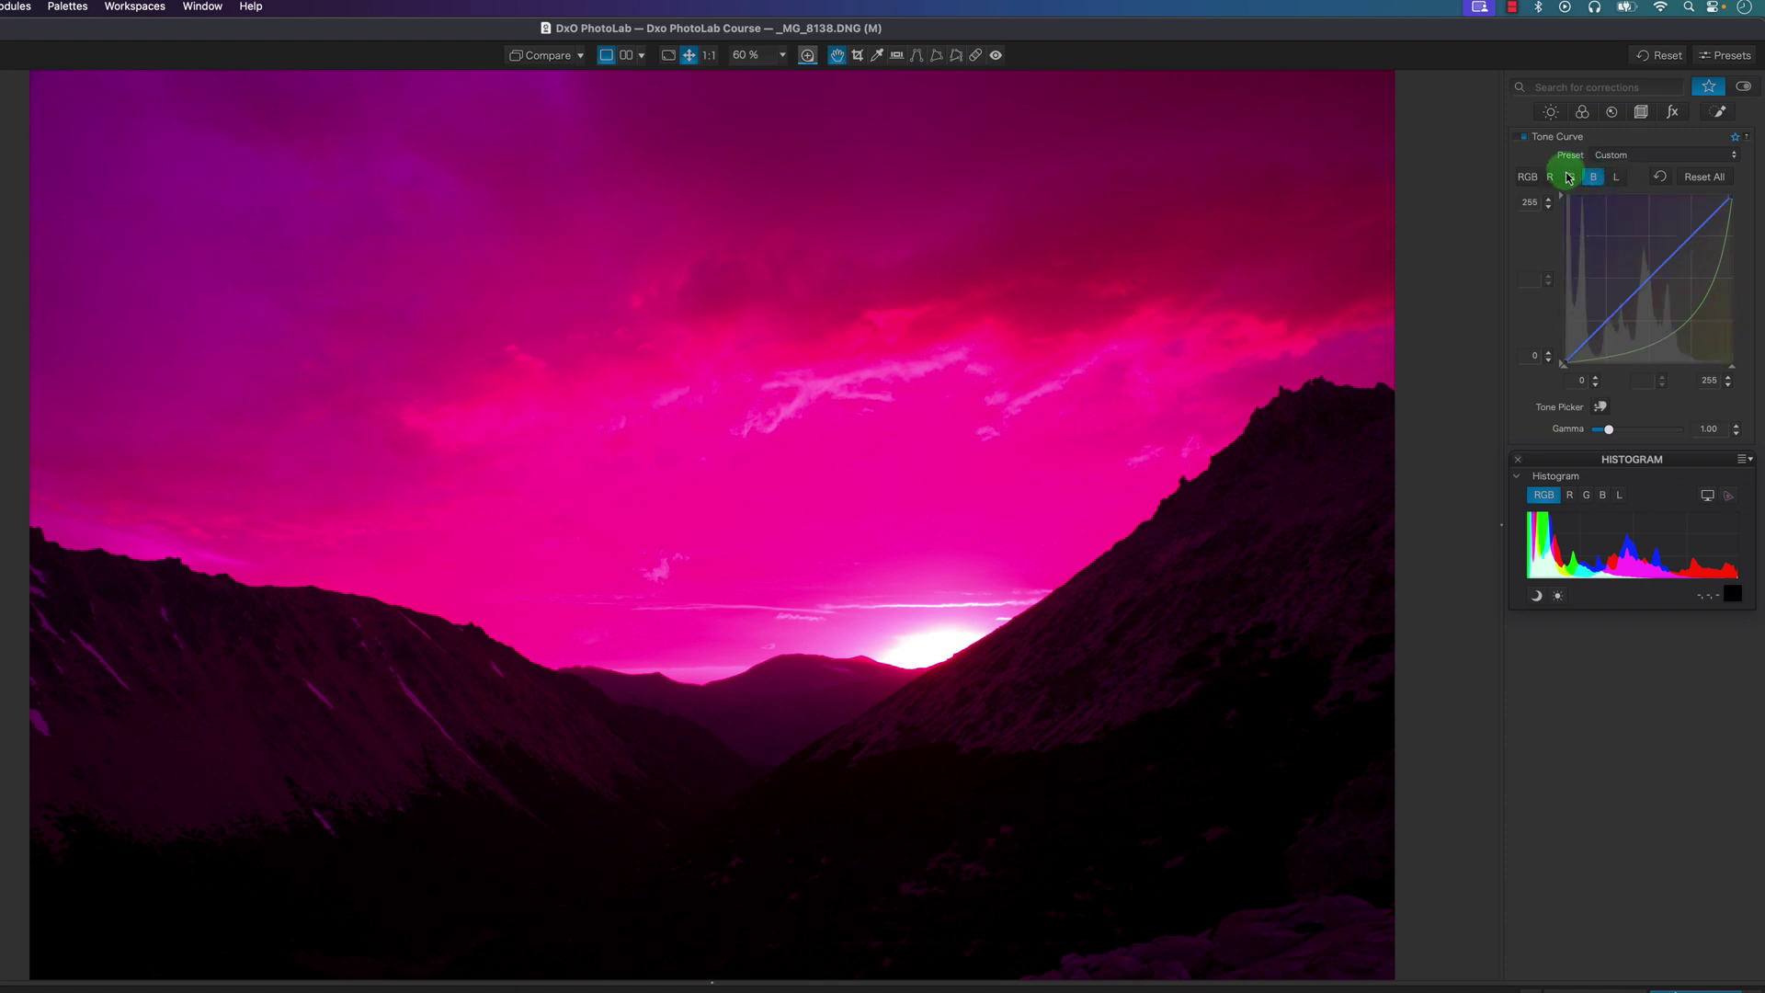
{"action": "left_click", "coordinate": [1571, 177]}
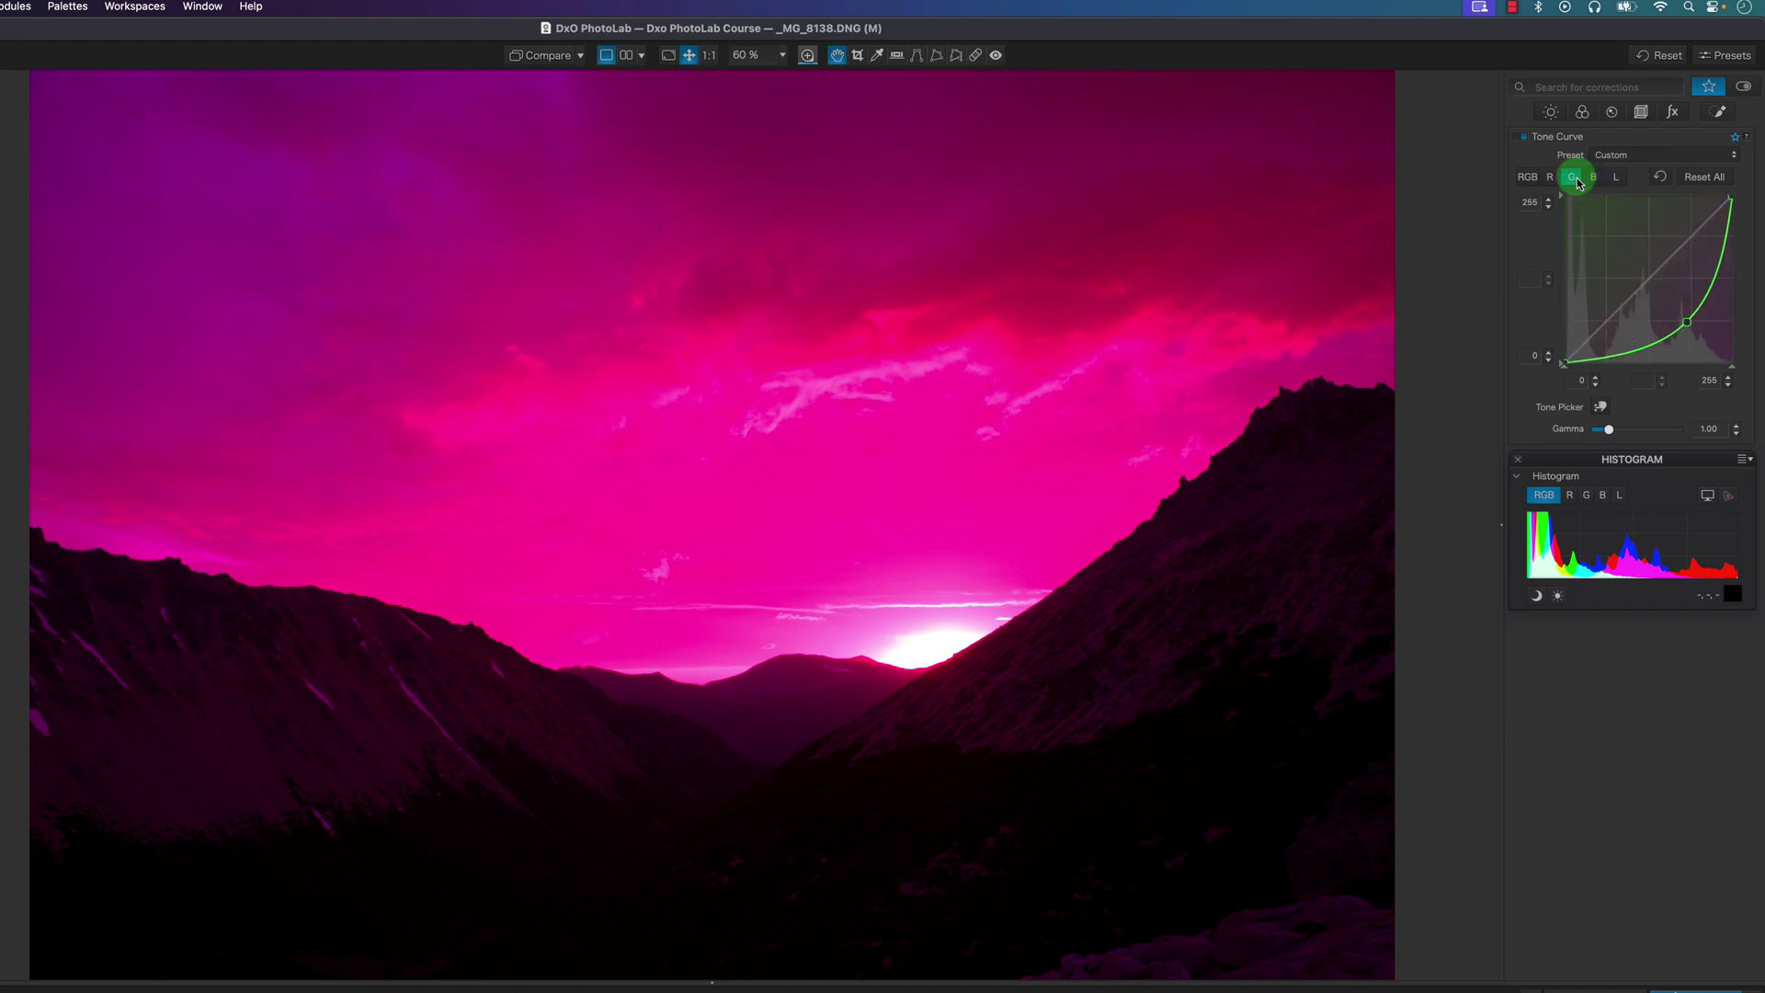
{"action": "left_click", "coordinate": [1593, 177]}
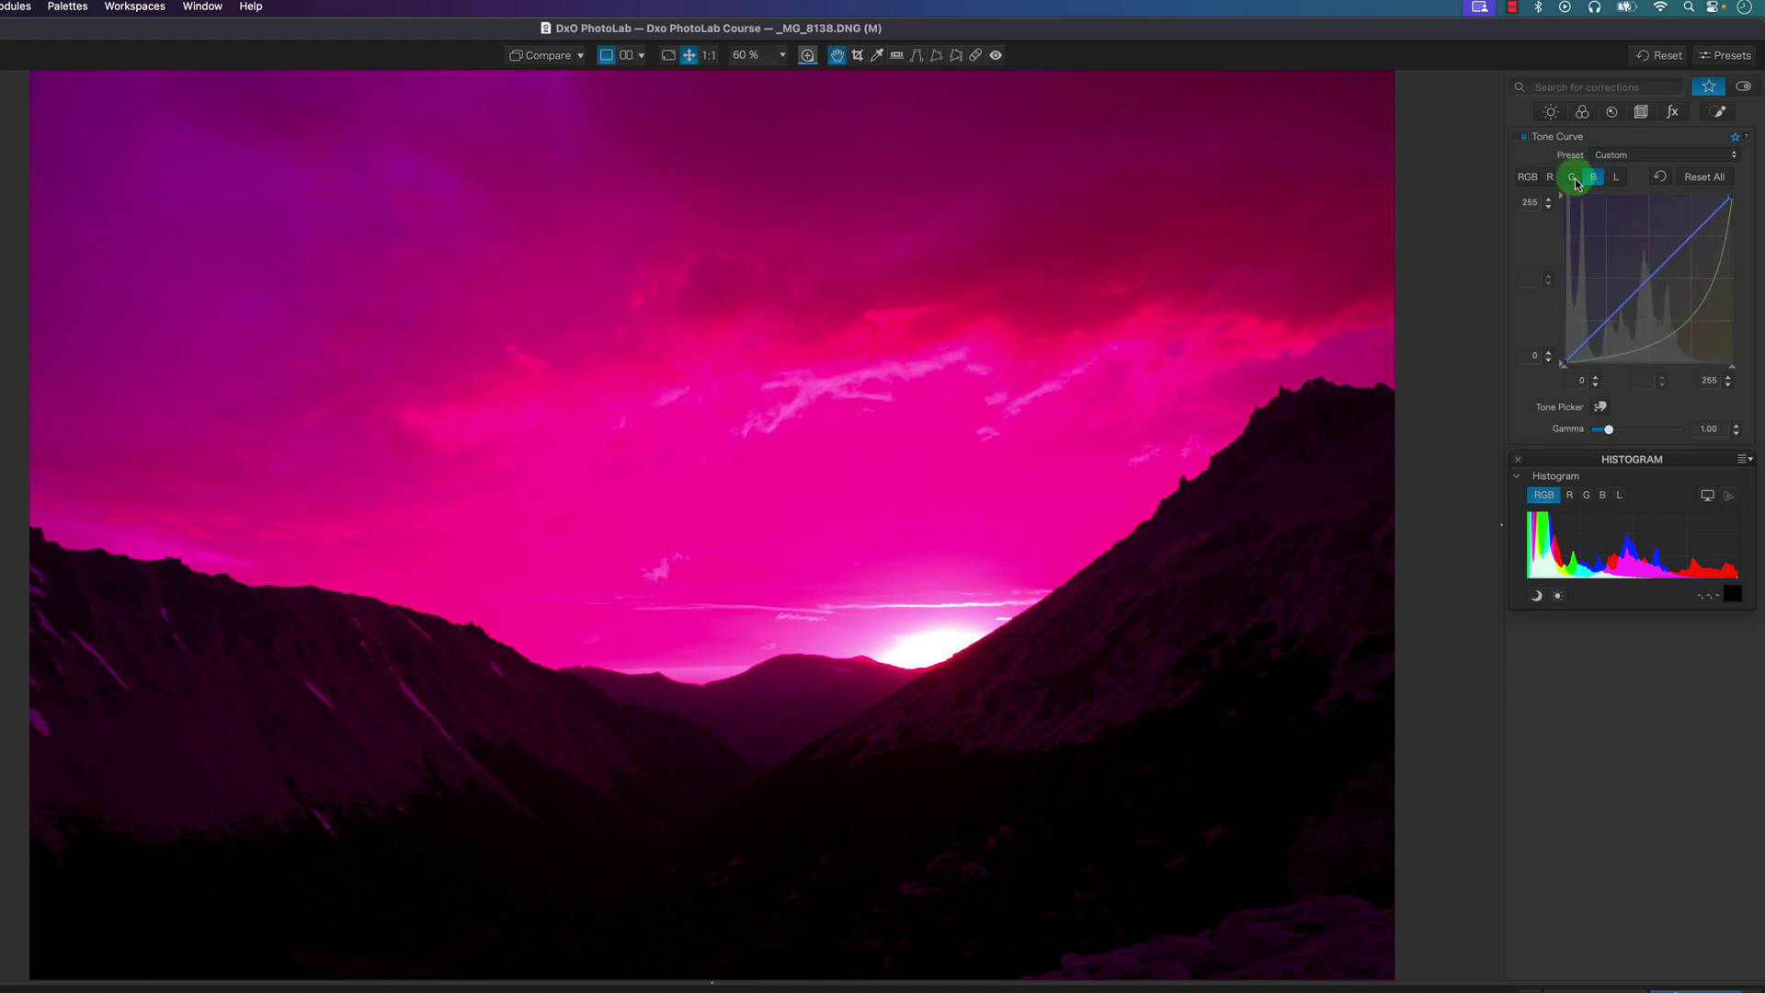
{"action": "left_click", "coordinate": [1573, 175]}
{"action": "left_click", "coordinate": [1661, 178]}
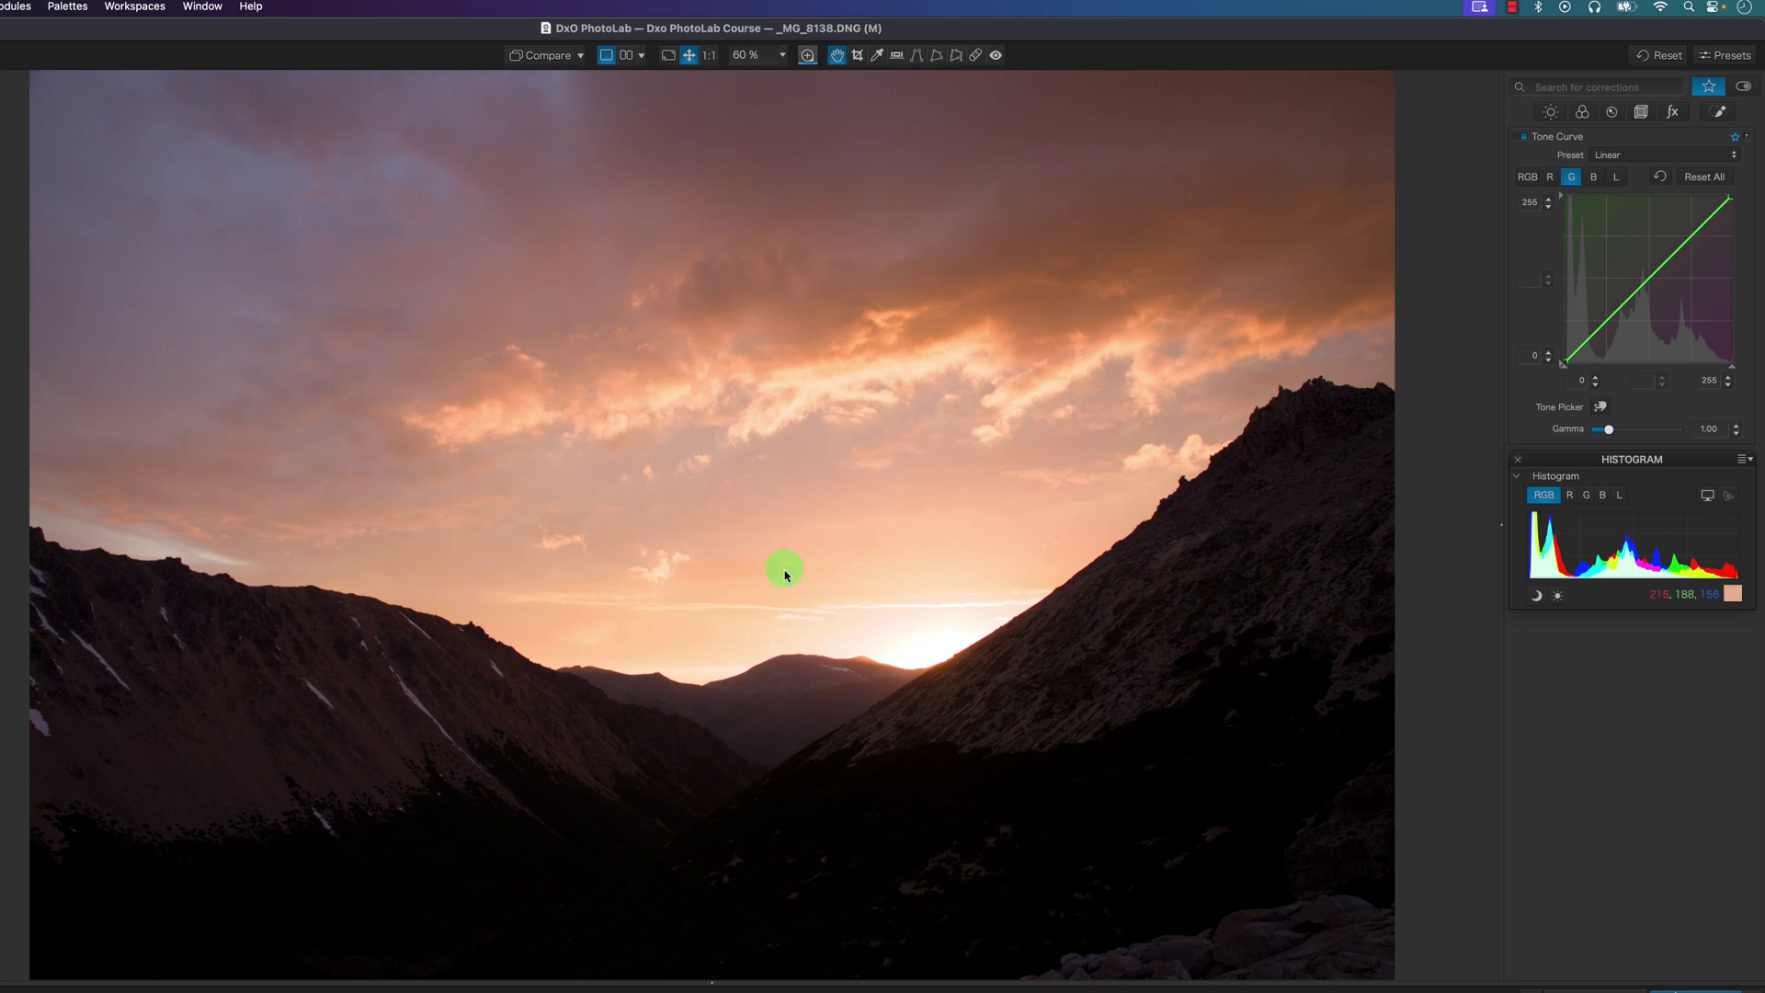
Try pulling the sunset photo's green curve fully down to input 254, output 0, and reset the green channel.
{"action": "left_click_drag", "start_coordinate": [1647, 289], "coordinate": [1736, 401]}
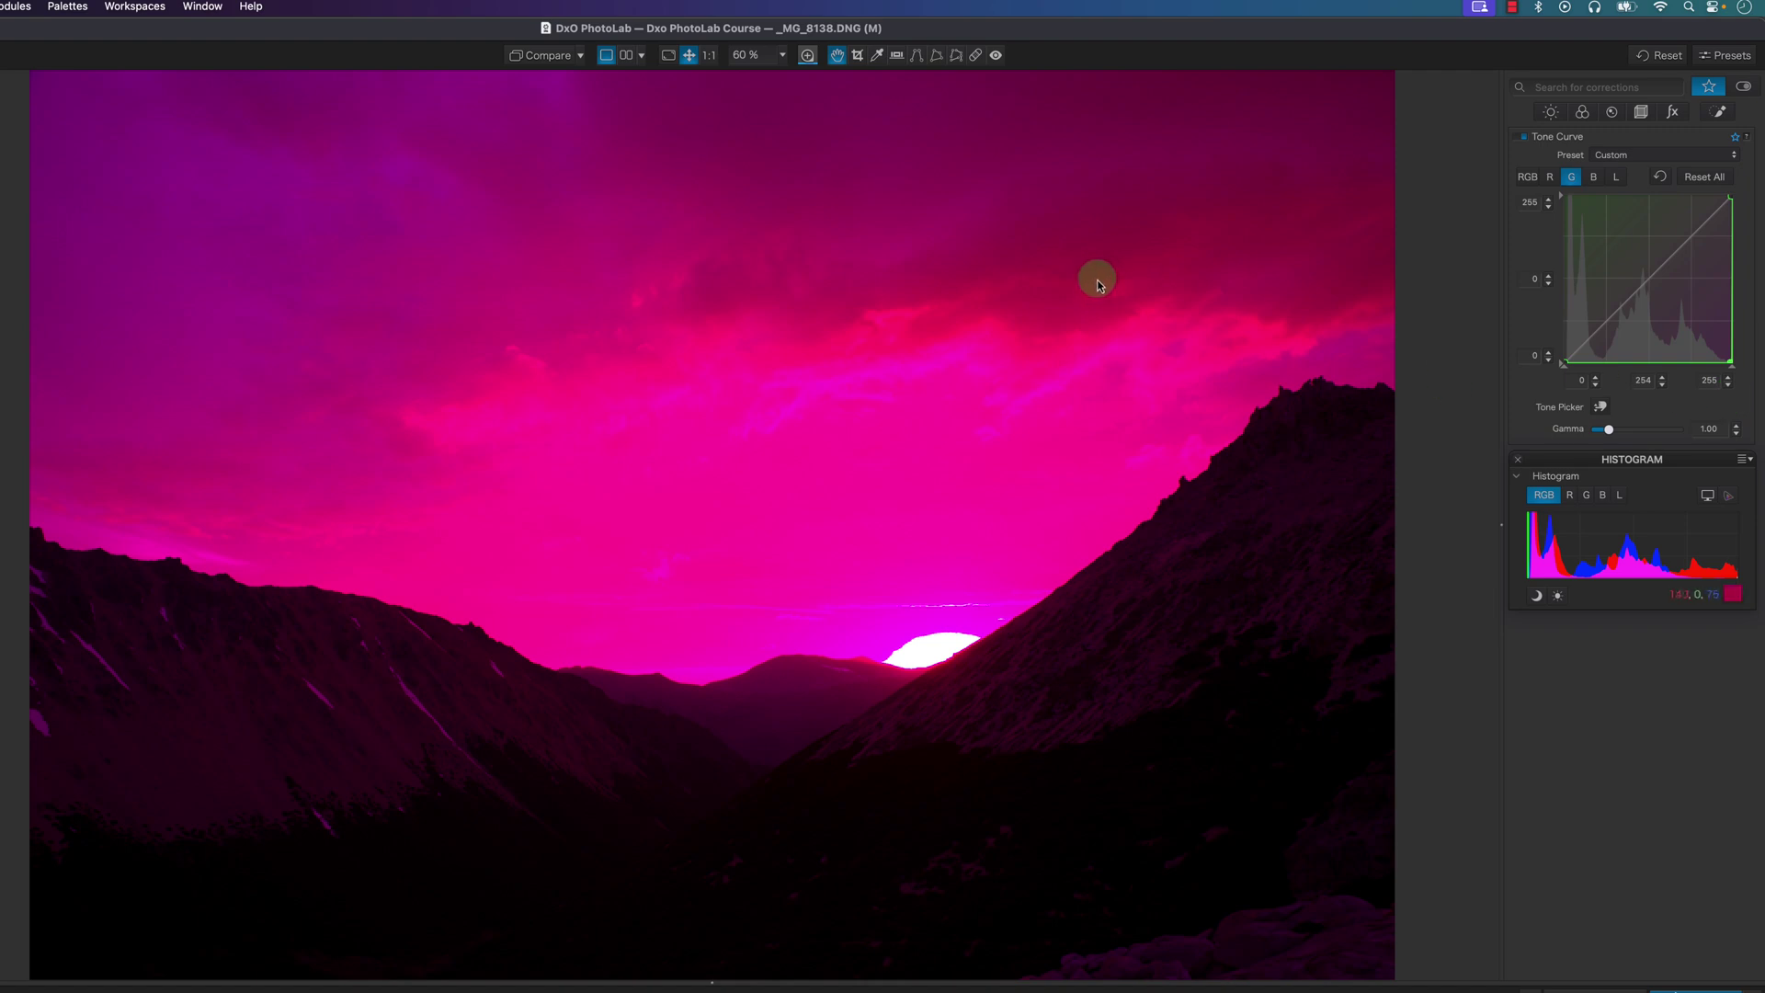
{"action": "left_click_drag", "start_coordinate": [1443, 276], "coordinate": [1736, 371]}
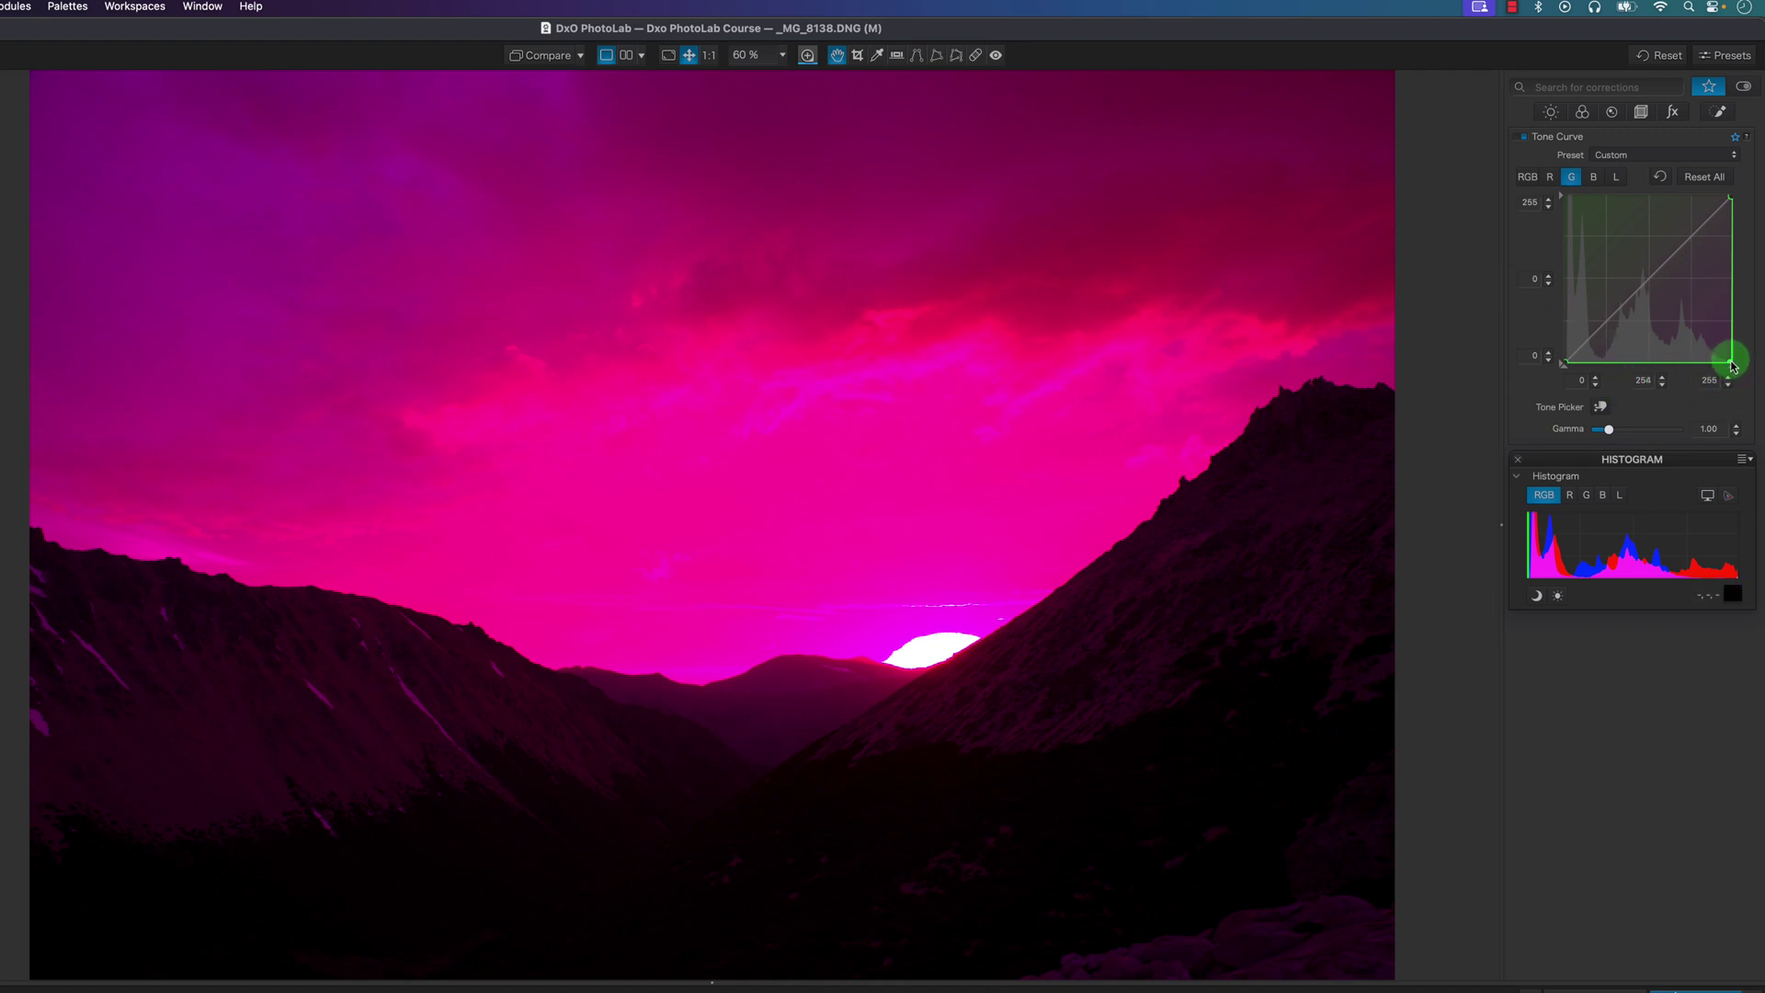
{"action": "left_click", "coordinate": [1660, 177]}
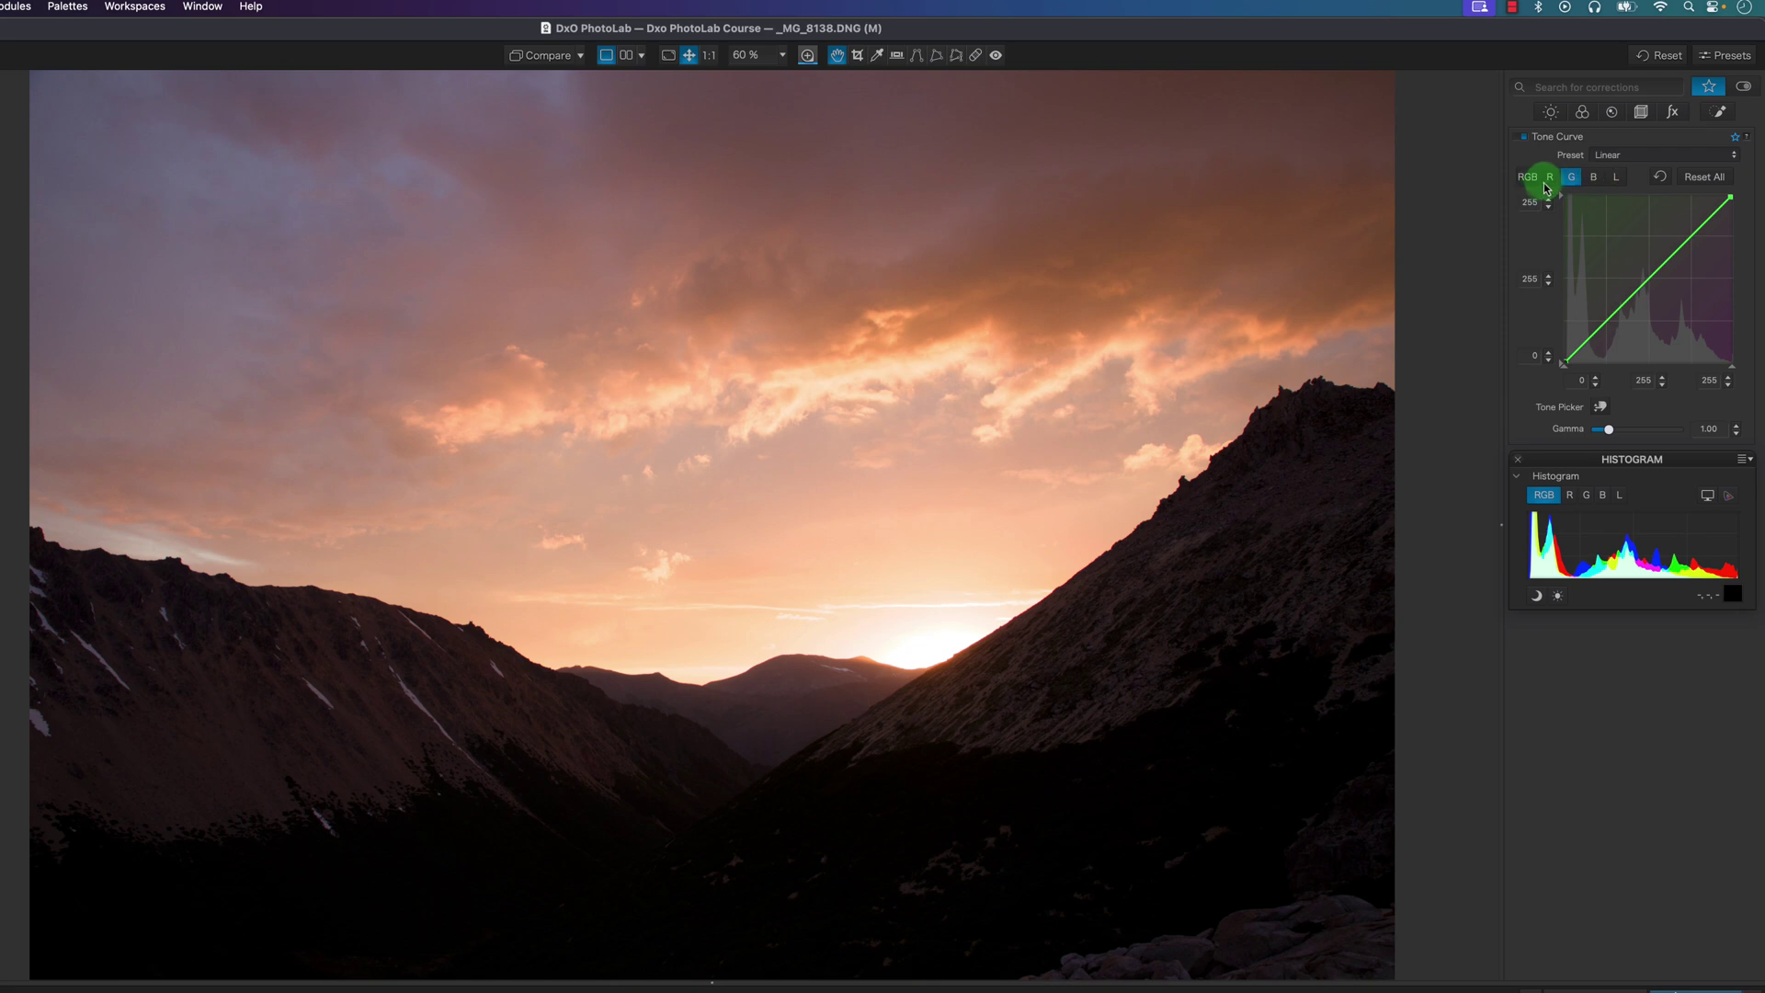
Try raising the red and blue curves on the sunset photo to their maximum, each with a point at input 1, output 255.
{"action": "left_click", "coordinate": [1550, 179]}
{"action": "left_click", "coordinate": [1650, 279]}
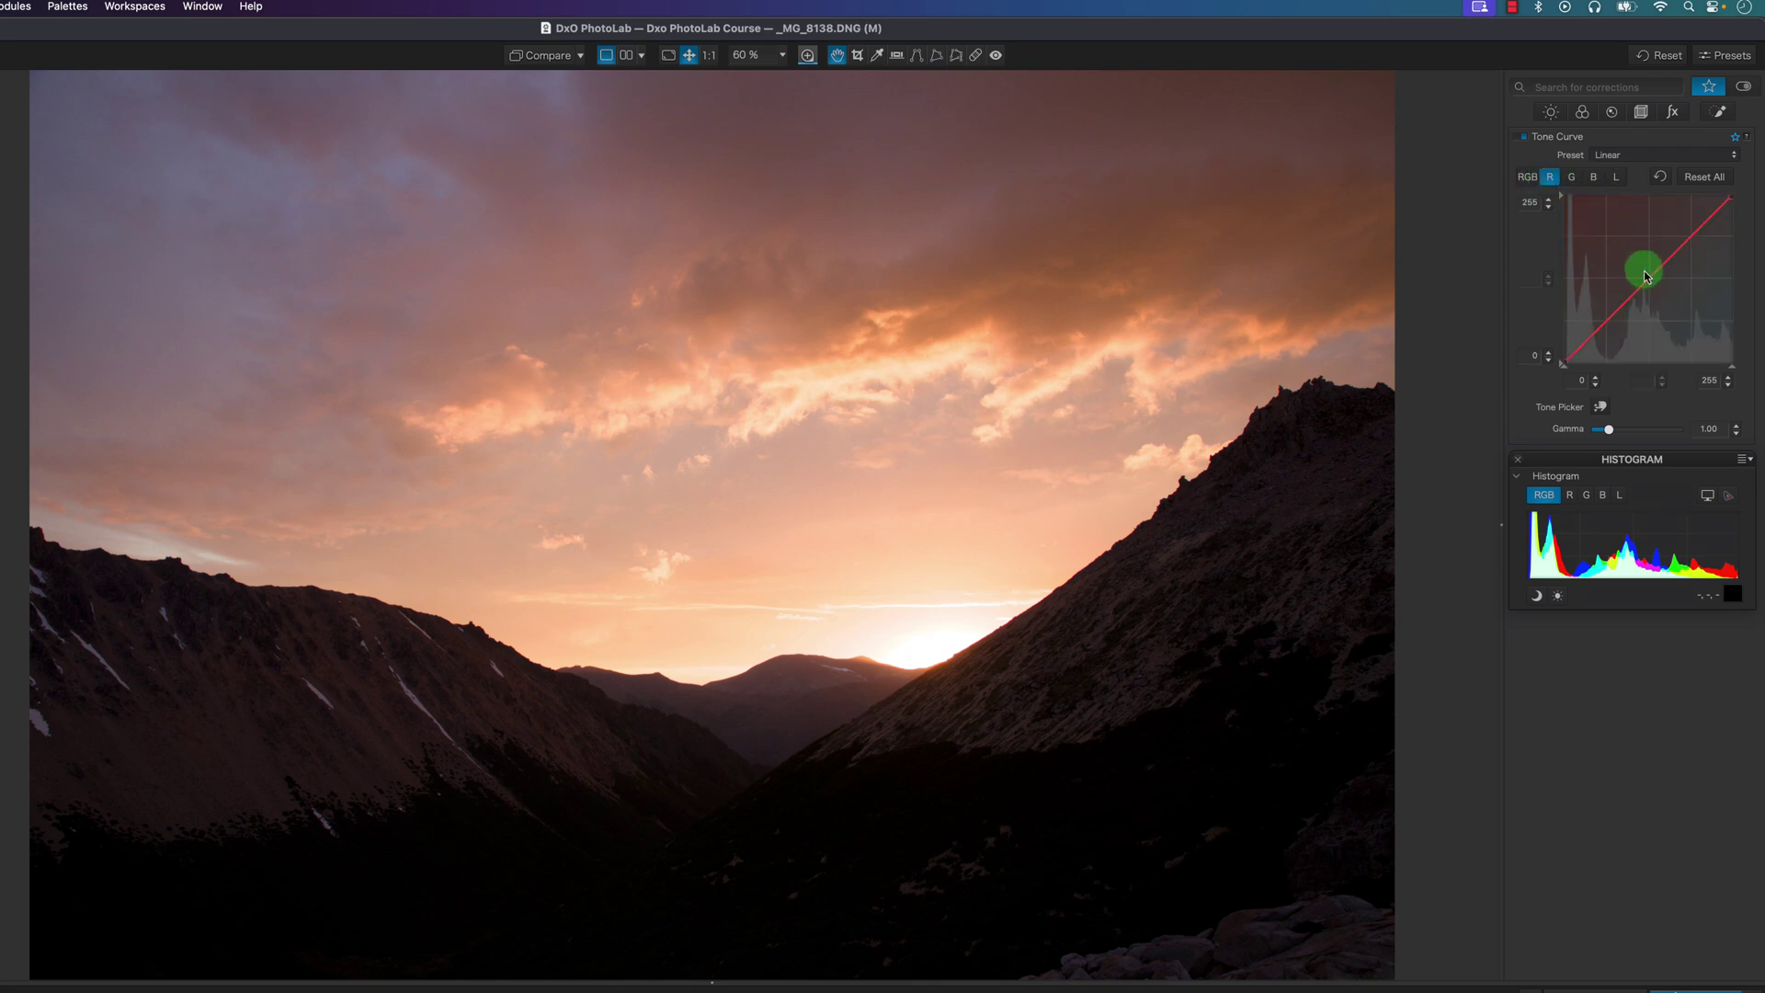
{"action": "left_click_drag", "start_coordinate": [1646, 276], "coordinate": [1619, 196]}
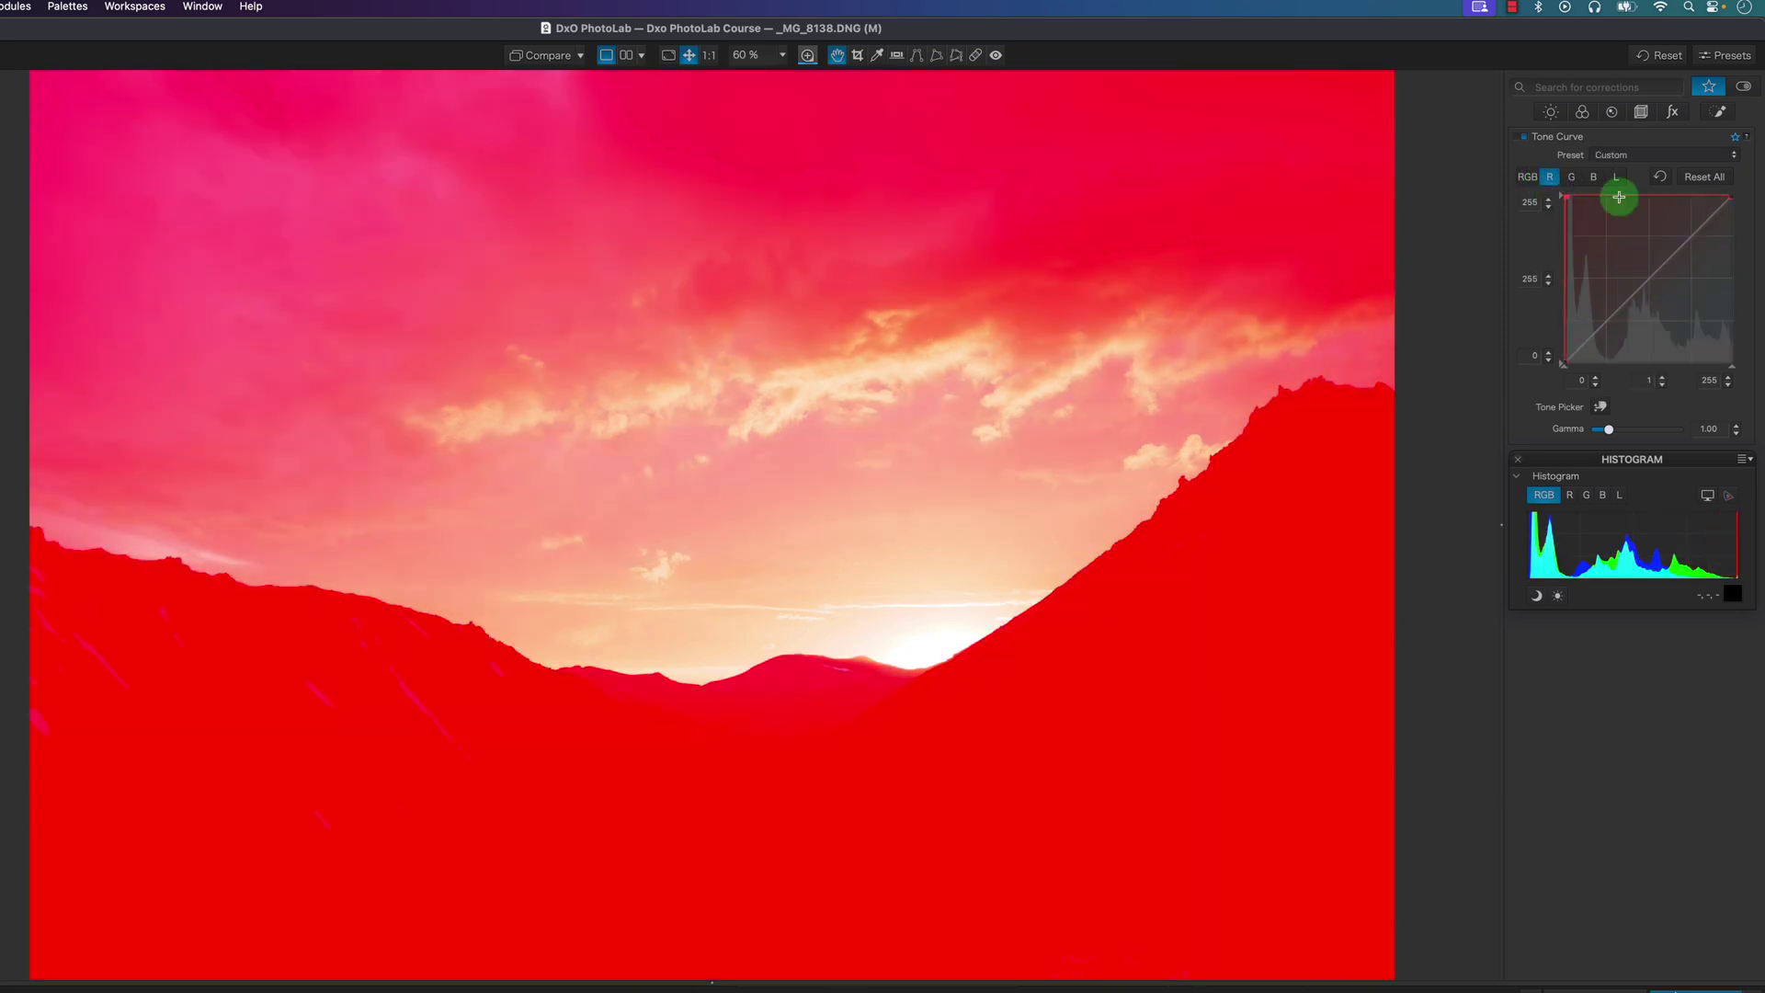
{"action": "left_click", "coordinate": [1596, 177]}
{"action": "left_click_drag", "start_coordinate": [1647, 276], "coordinate": [1566, 197]}
{"action": "left_click", "coordinate": [1548, 400]}
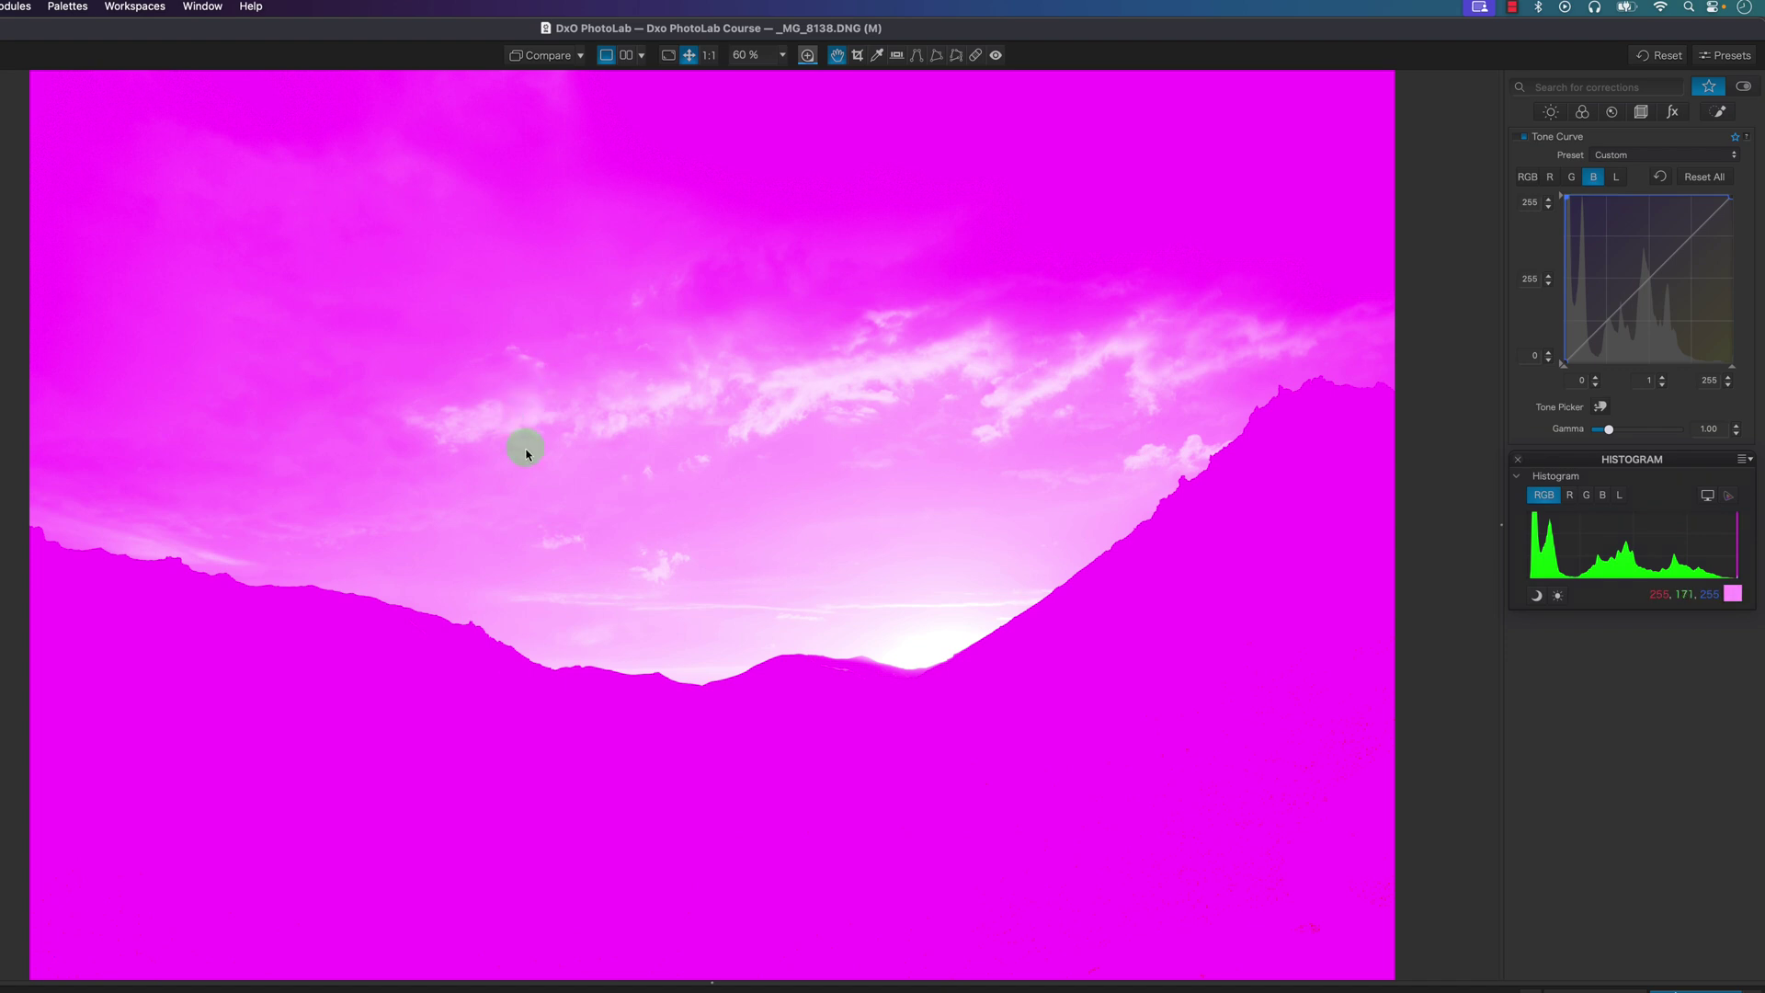
Review the red, blue and green curves of the sunset photo one by one, and reset all tone curves.
{"action": "left_click", "coordinate": [1551, 189]}
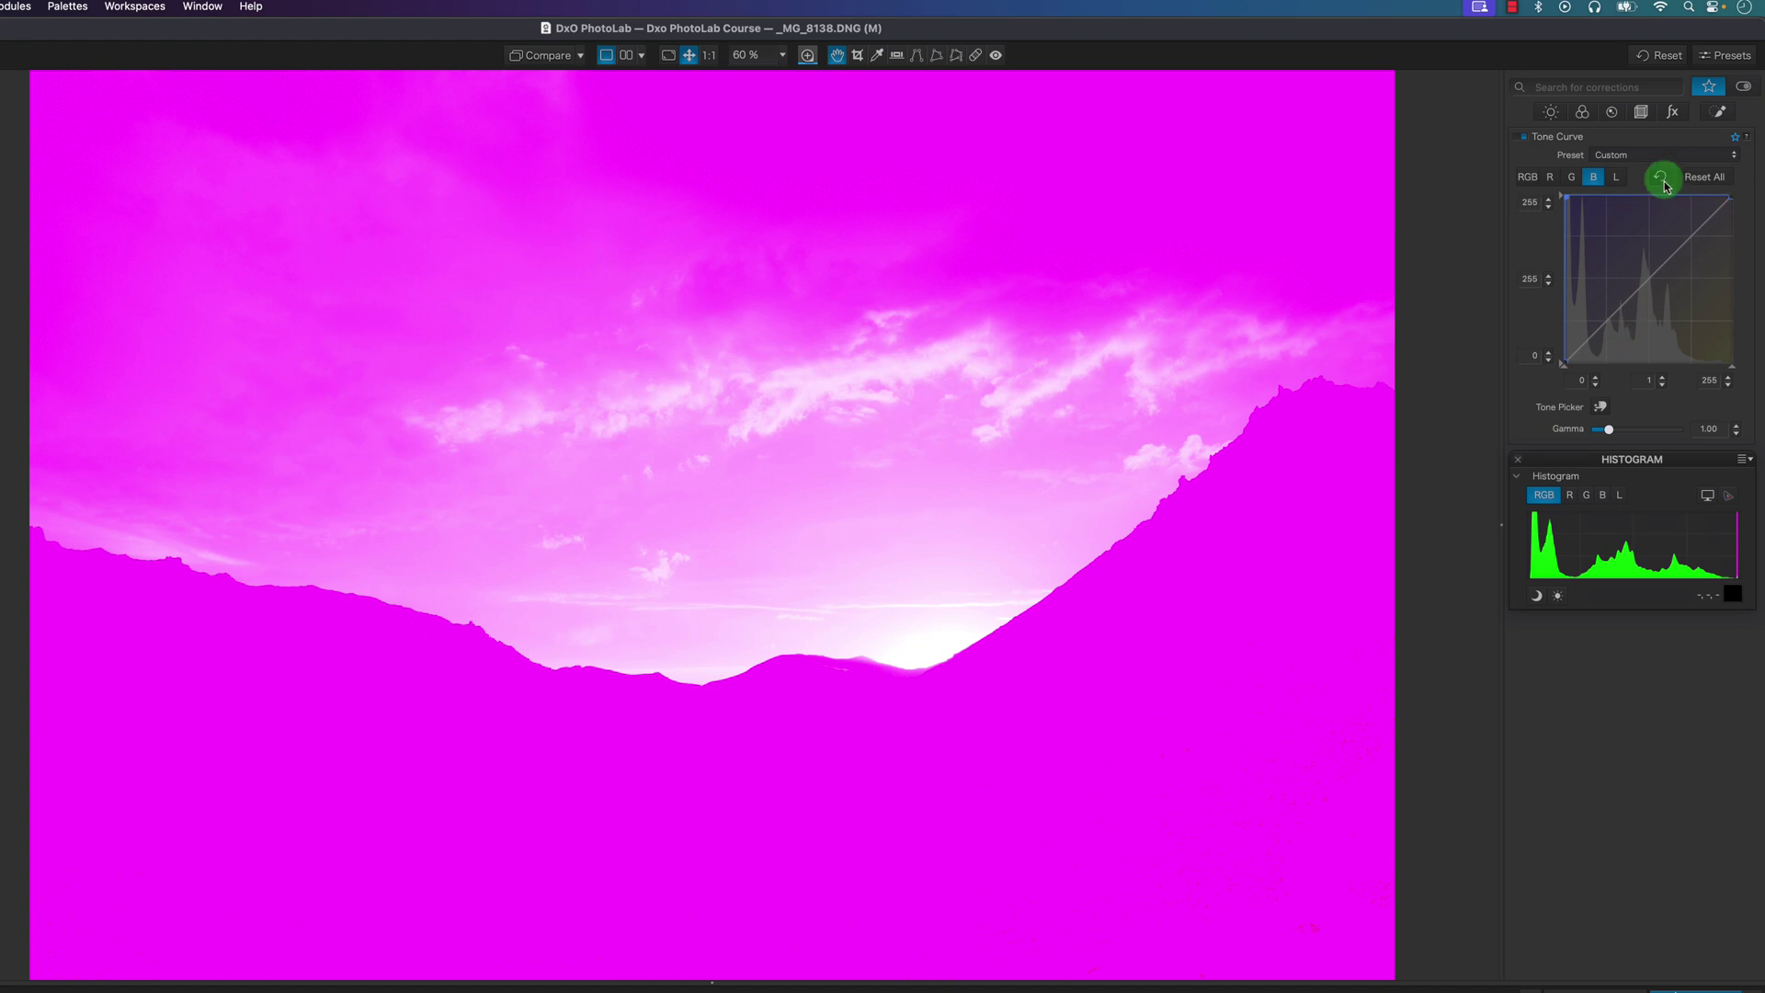
{"action": "left_click", "coordinate": [1554, 180]}
{"action": "left_click", "coordinate": [1572, 176]}
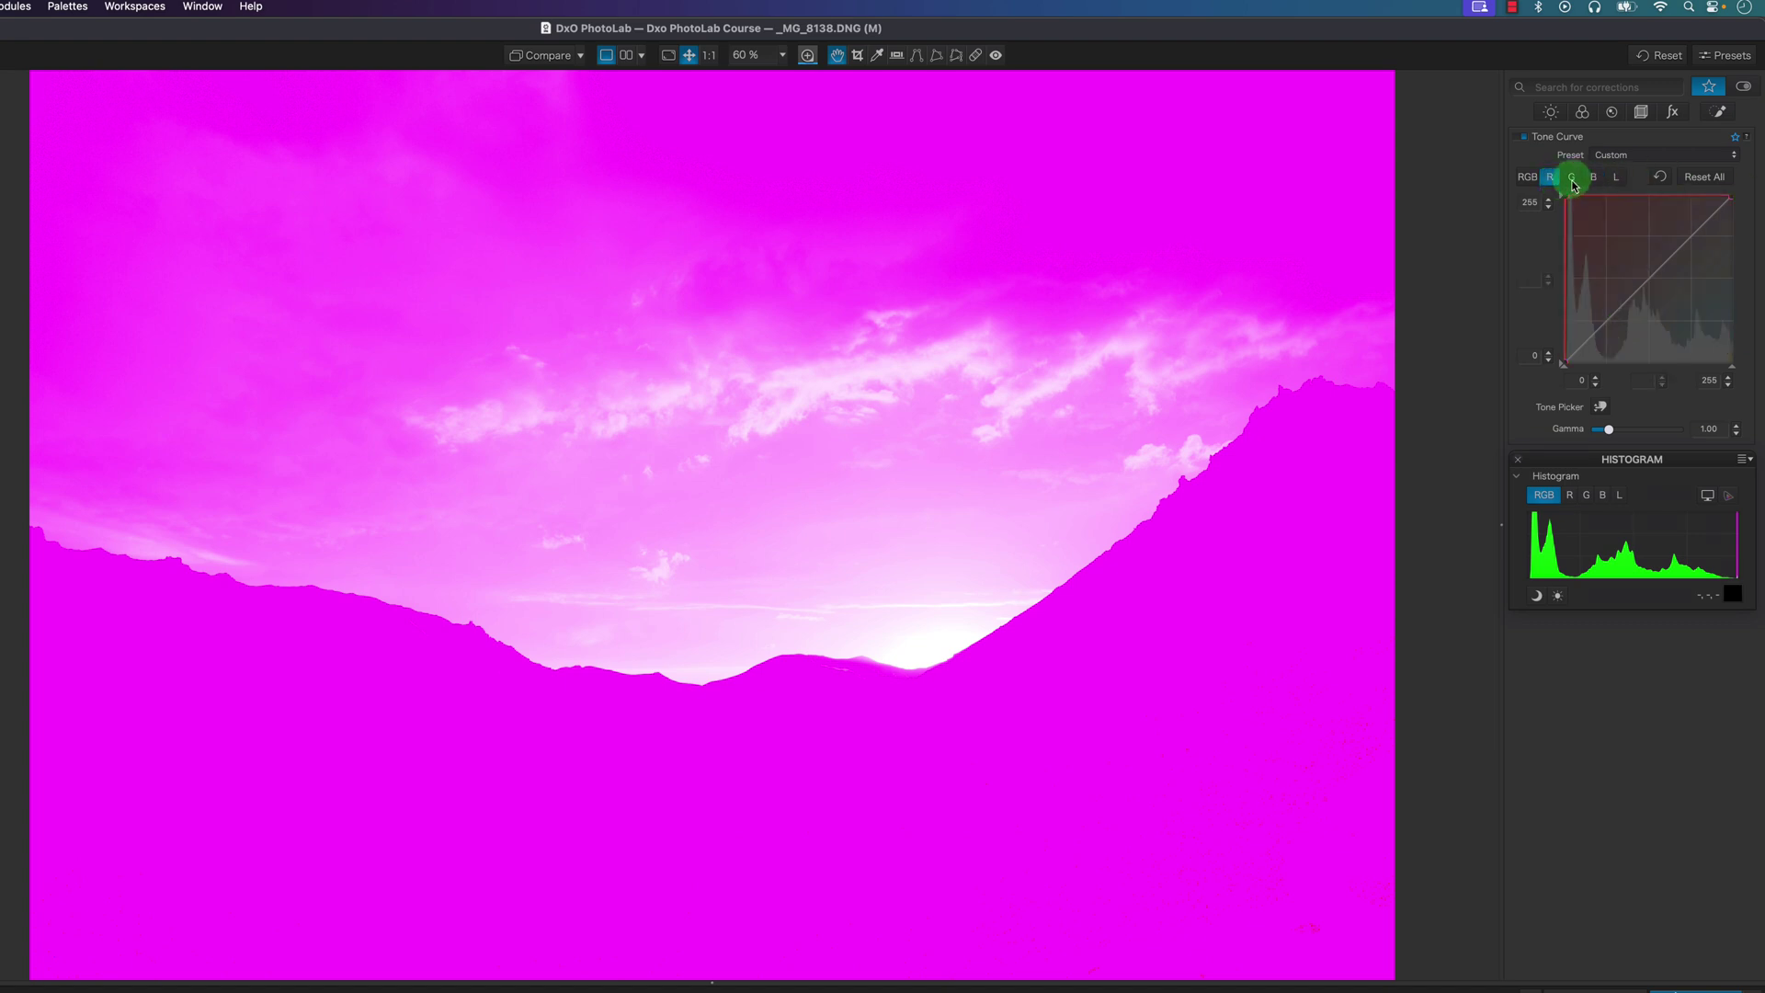
{"action": "left_click", "coordinate": [1593, 177]}
{"action": "left_click", "coordinate": [1635, 341]}
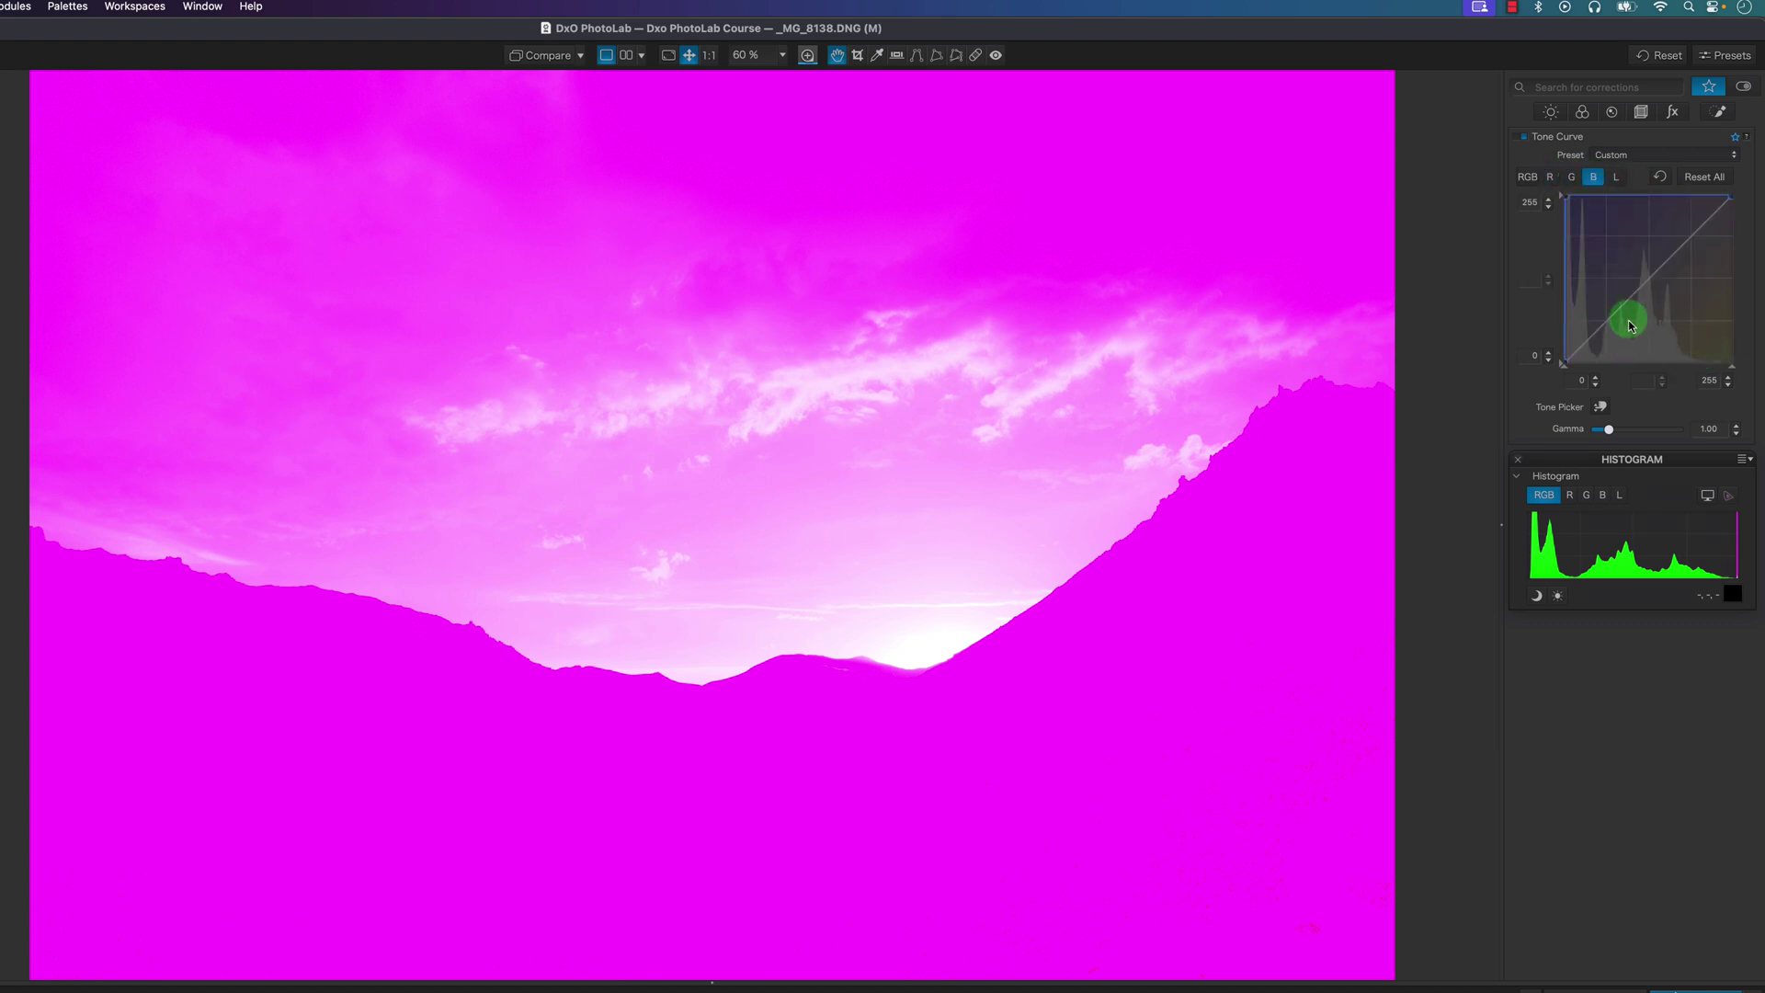
{"action": "left_click", "coordinate": [1571, 177]}
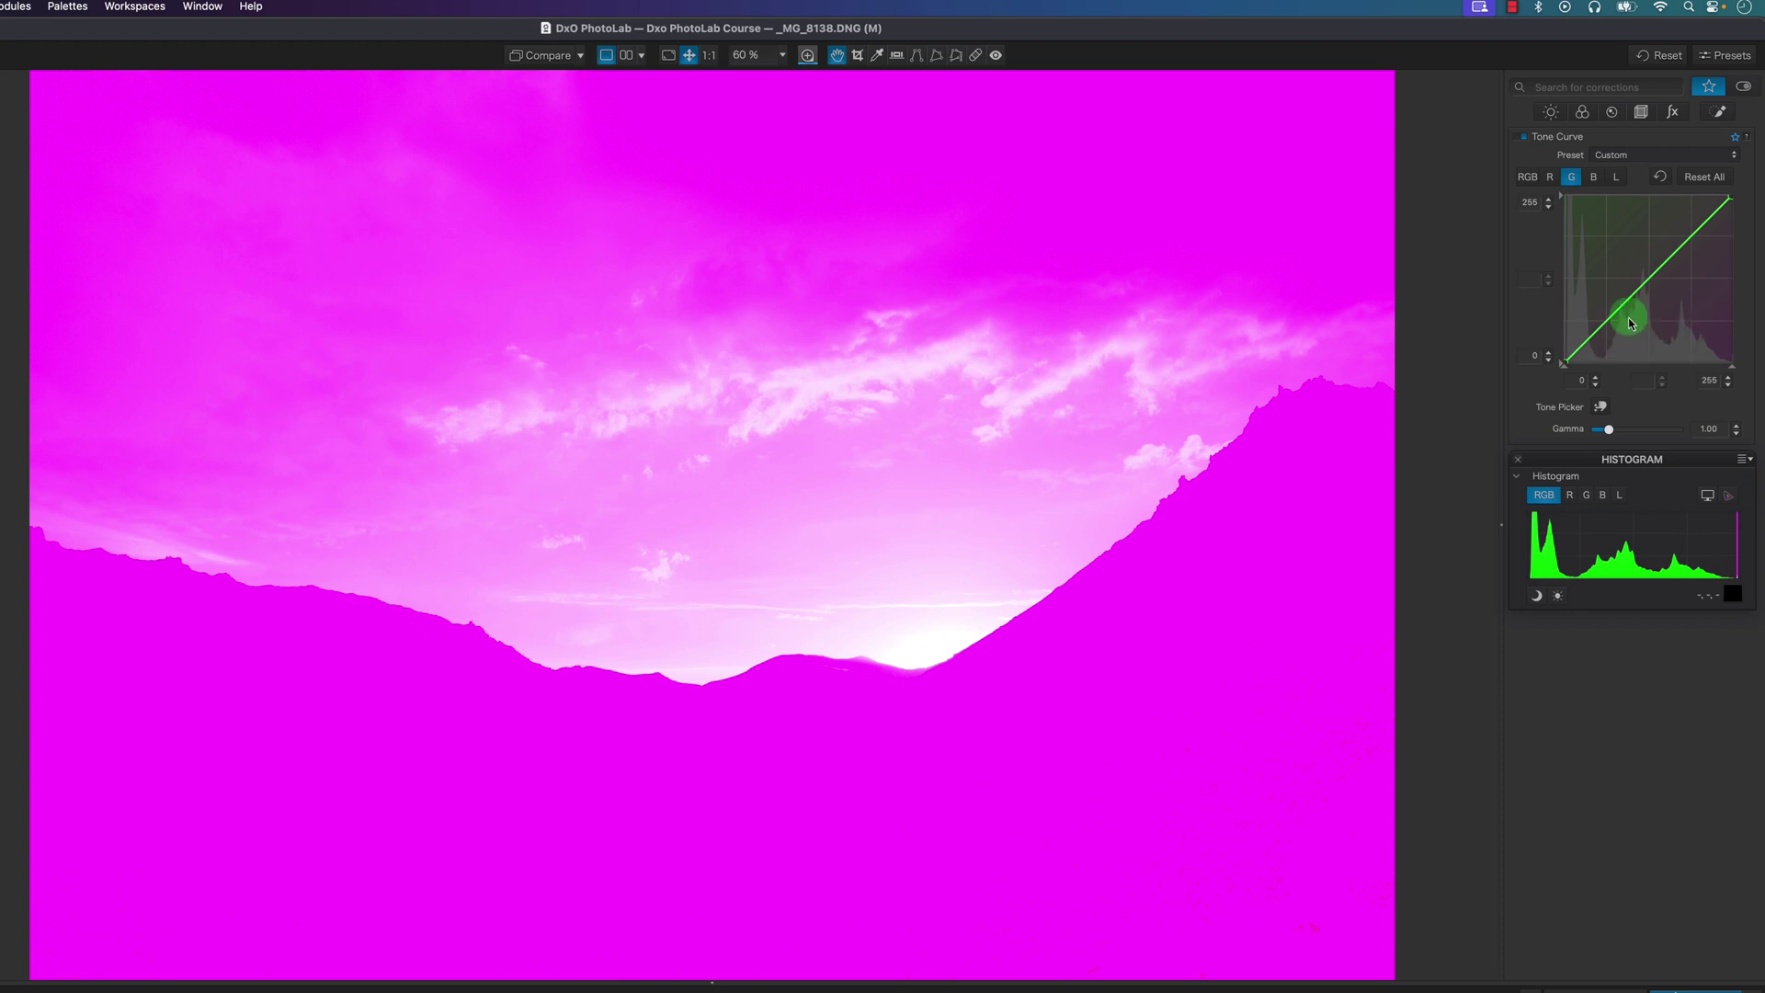
{"action": "left_click", "coordinate": [1550, 177]}
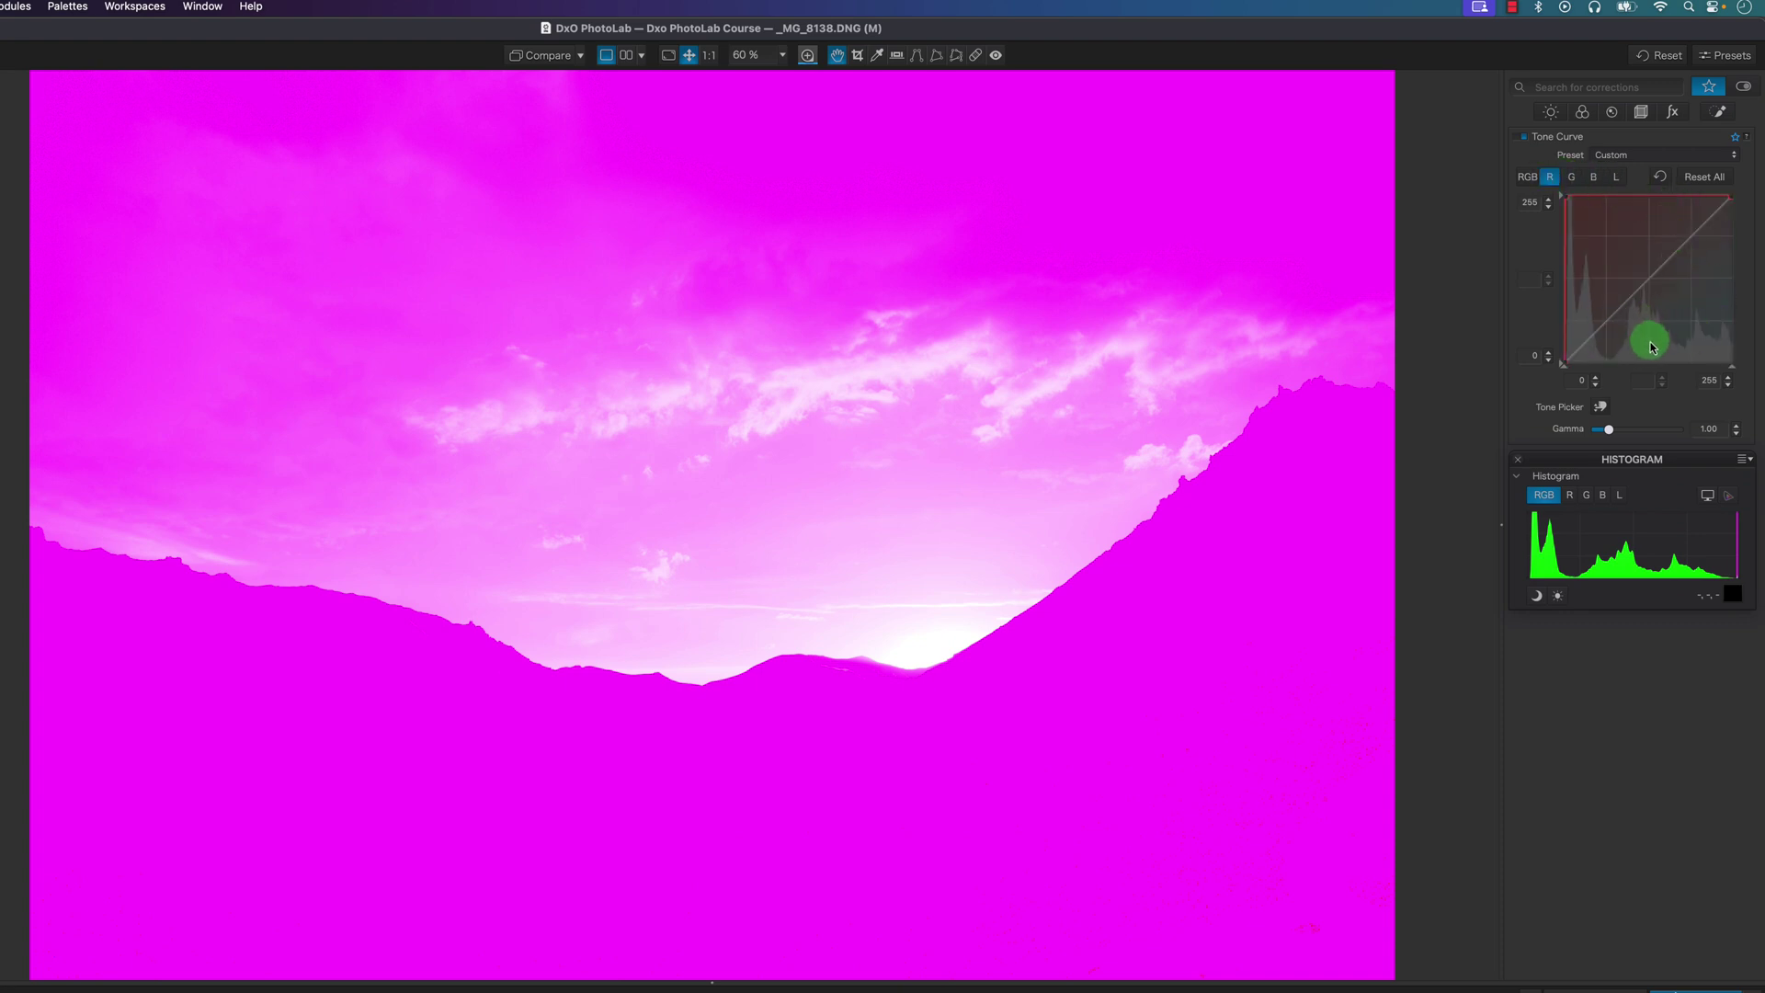
{"action": "left_click", "coordinate": [1705, 179]}
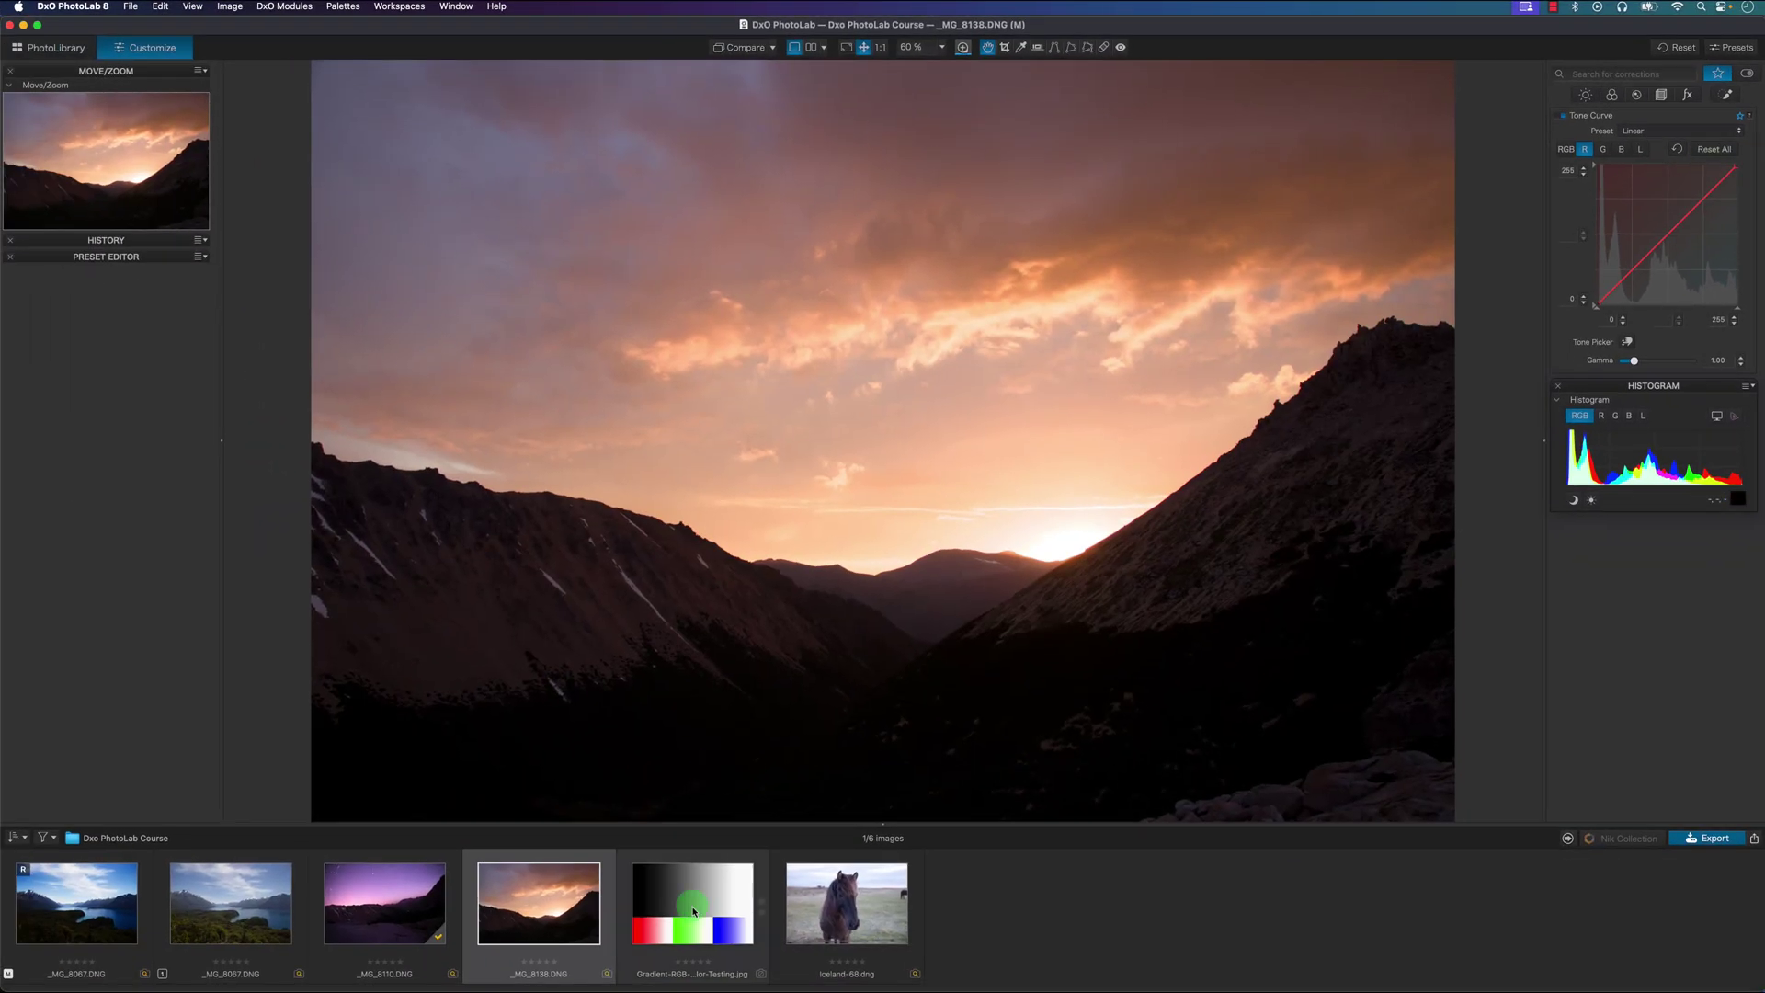
Open the Gradient-RGB color testing image and reset all its tone curves.
{"action": "left_click", "coordinate": [695, 896]}
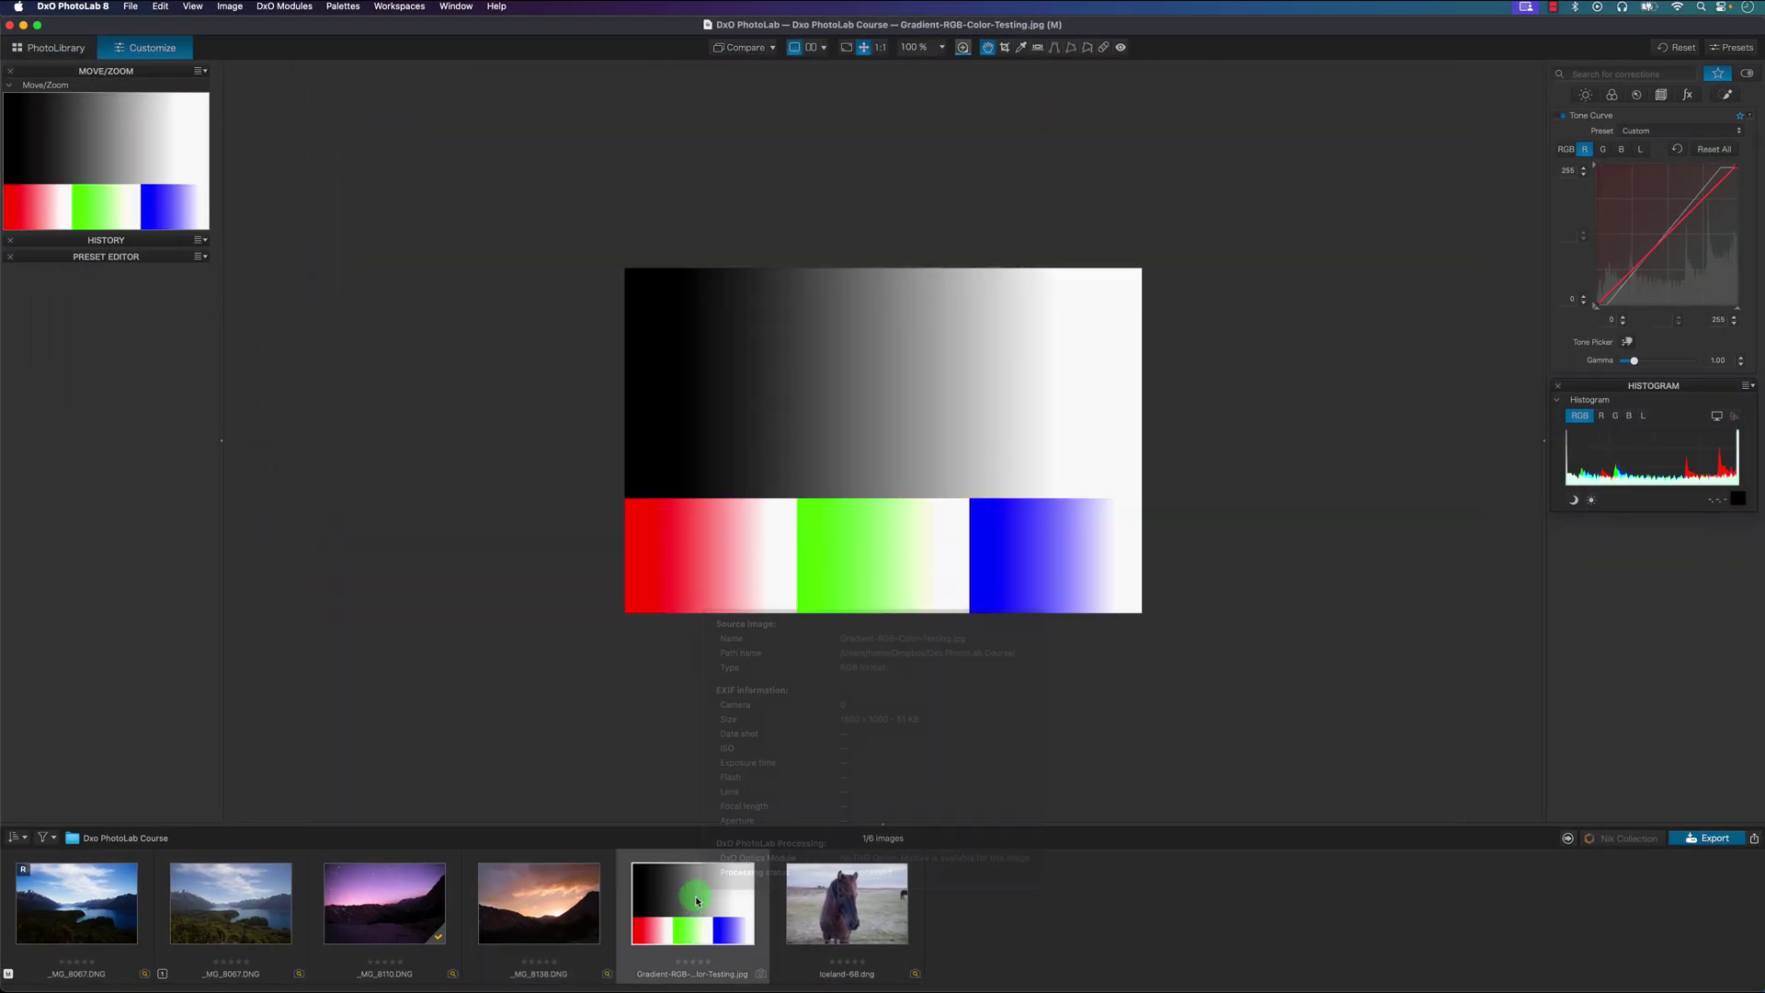
{"action": "left_click", "coordinate": [1715, 148]}
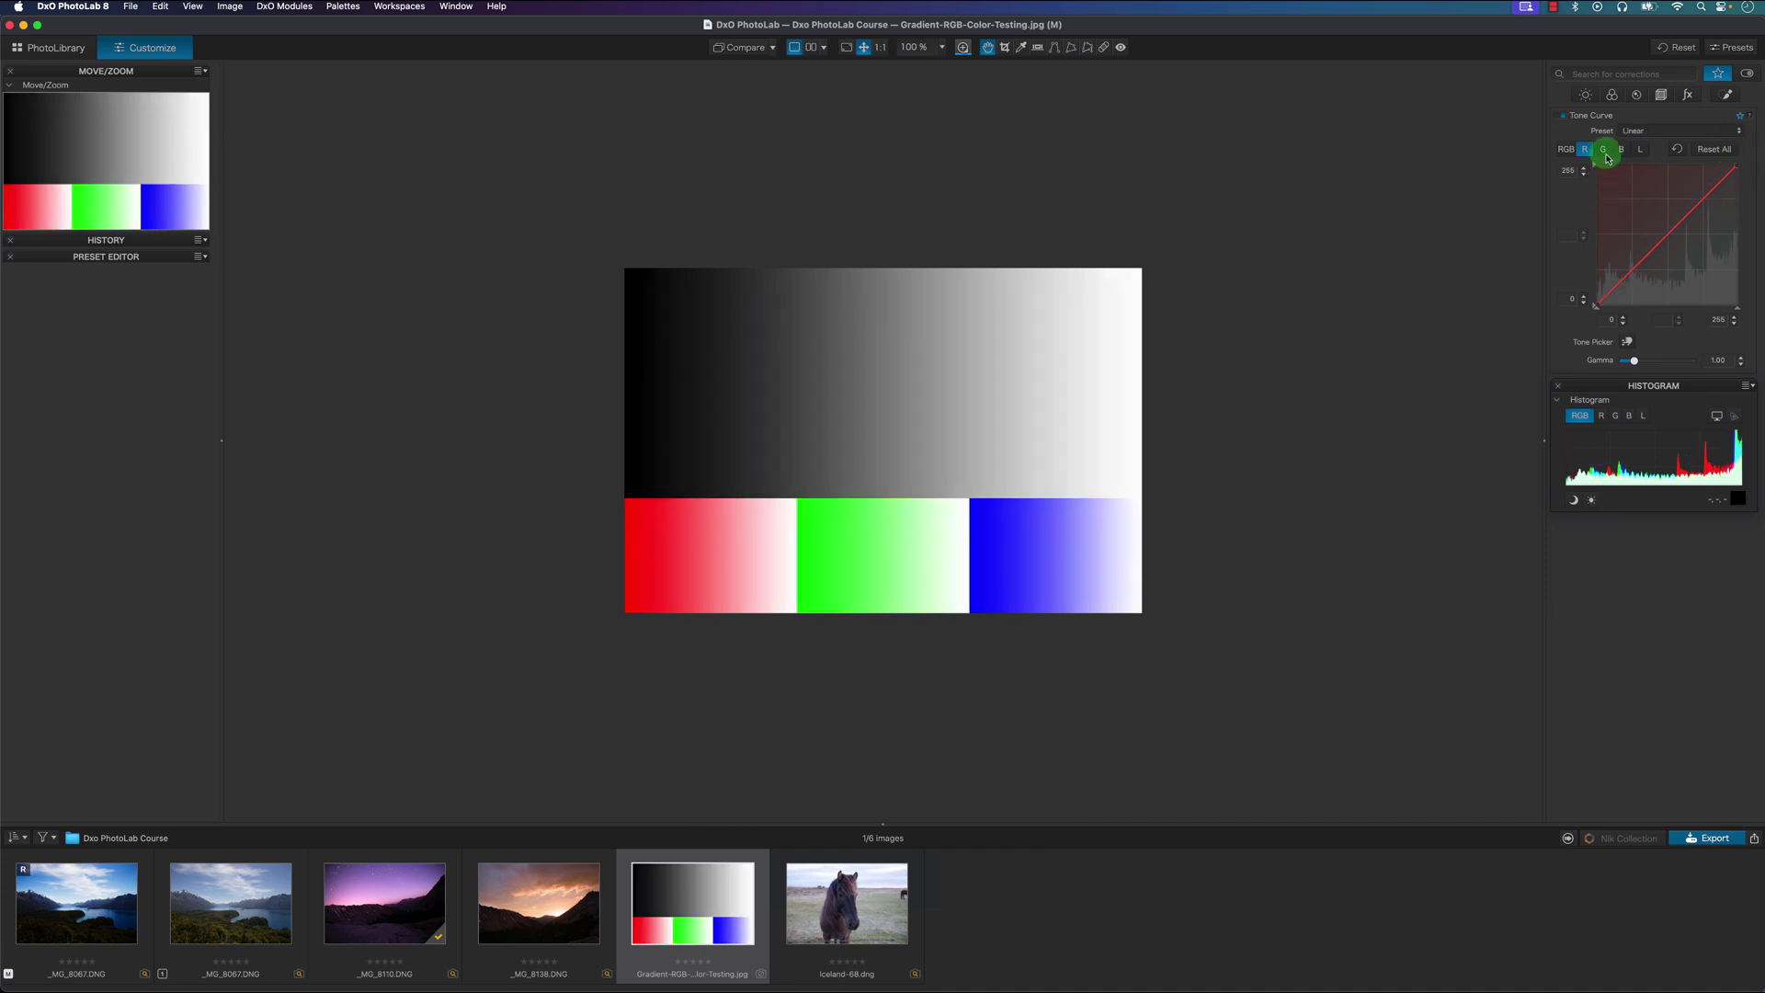
Try pulling the gradient's green curve fully down to input 254, output 0, compare with Tone Curve off and on, and reset all curves.
{"action": "left_click", "coordinate": [1604, 154]}
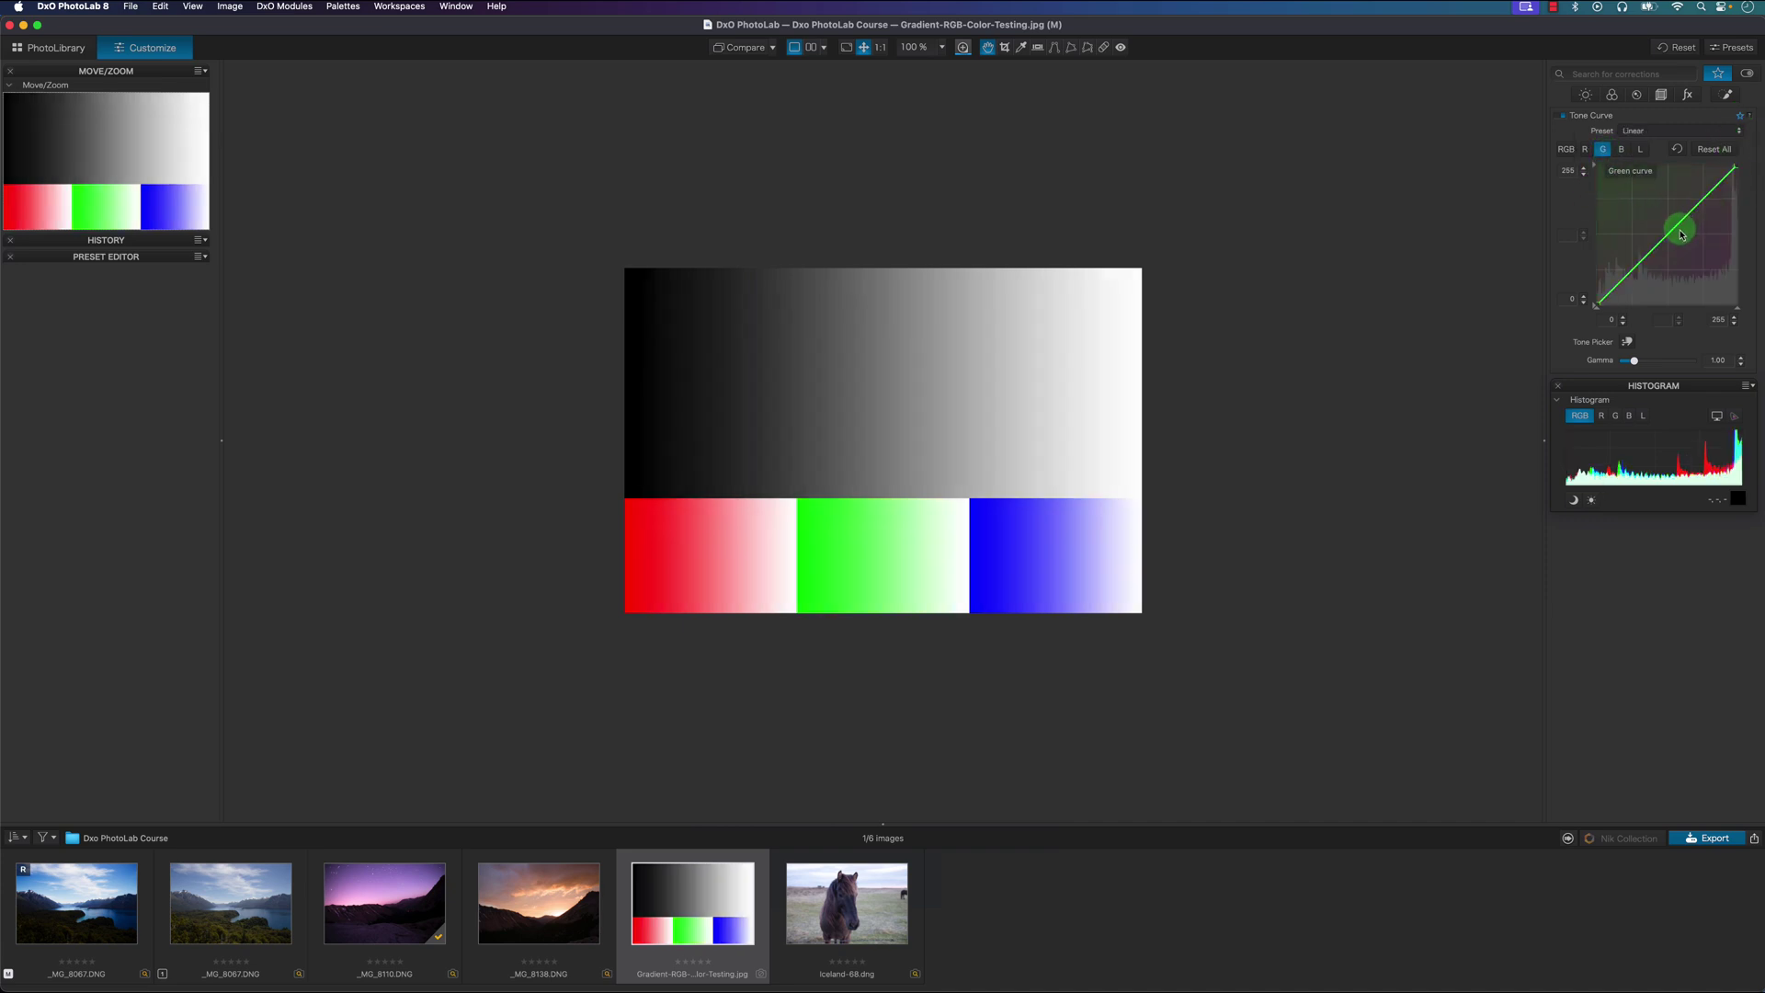
{"action": "left_click_drag", "start_coordinate": [1674, 230], "coordinate": [1126, 397]}
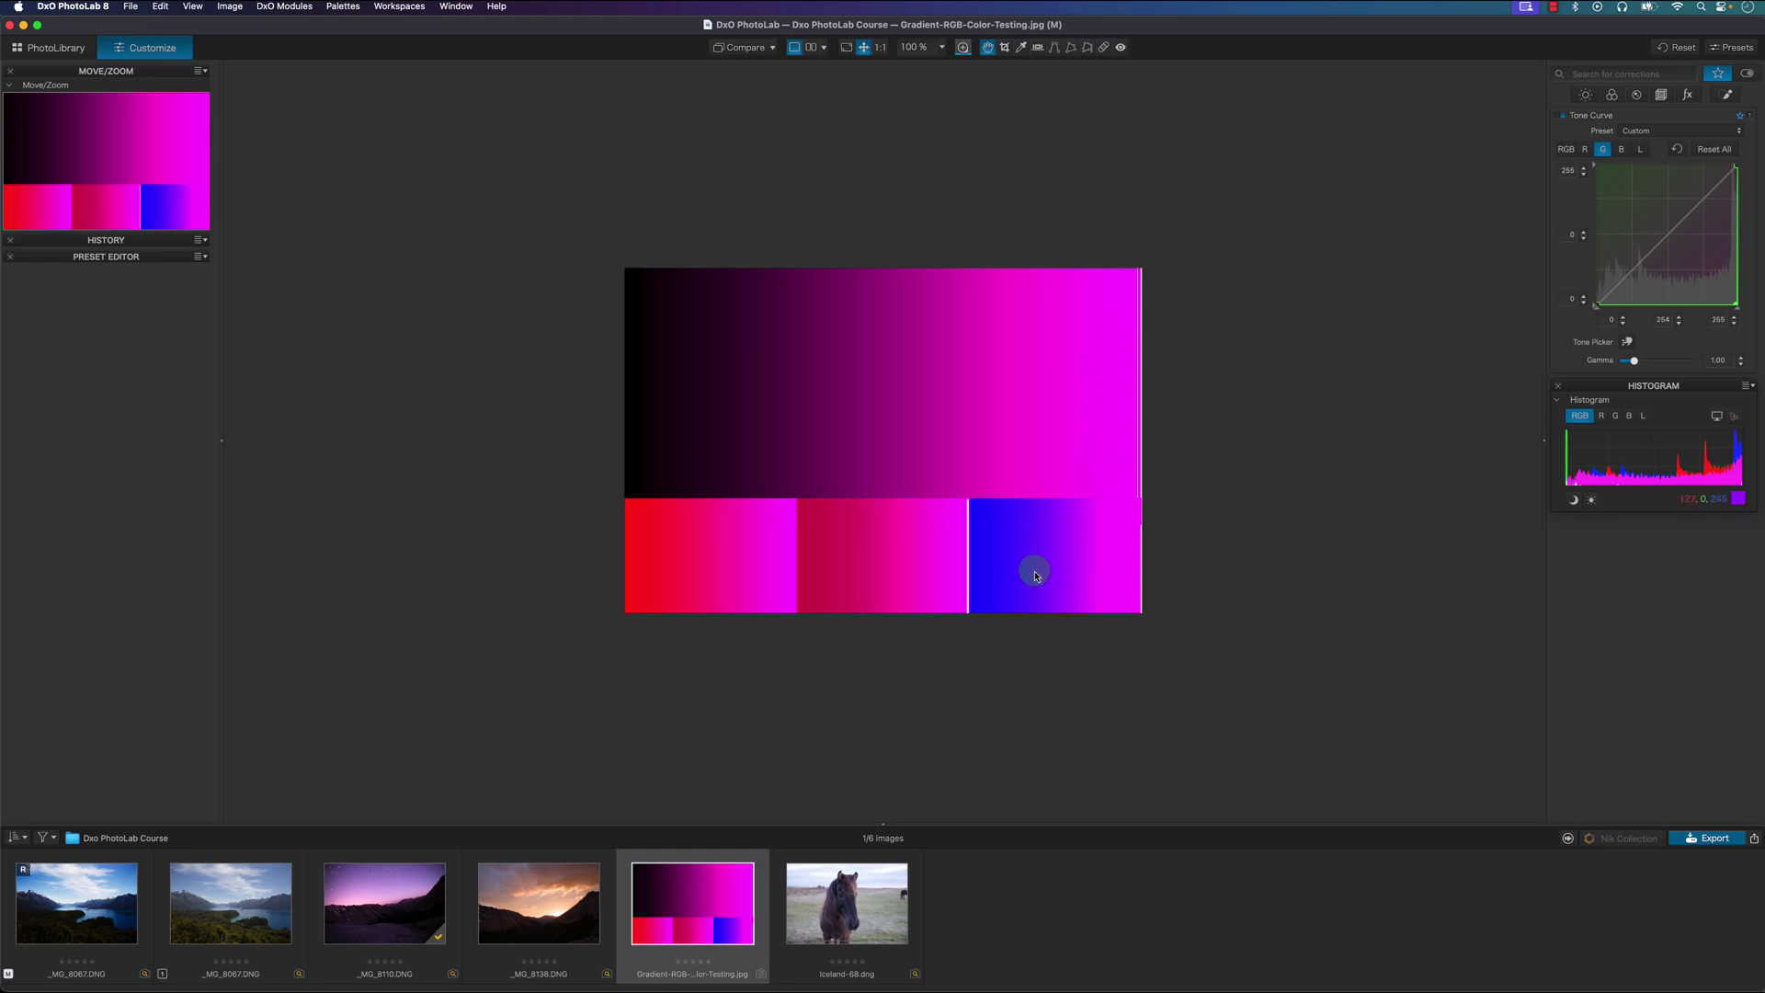
{"action": "left_click", "coordinate": [1630, 134]}
{"action": "left_click", "coordinate": [1564, 120]}
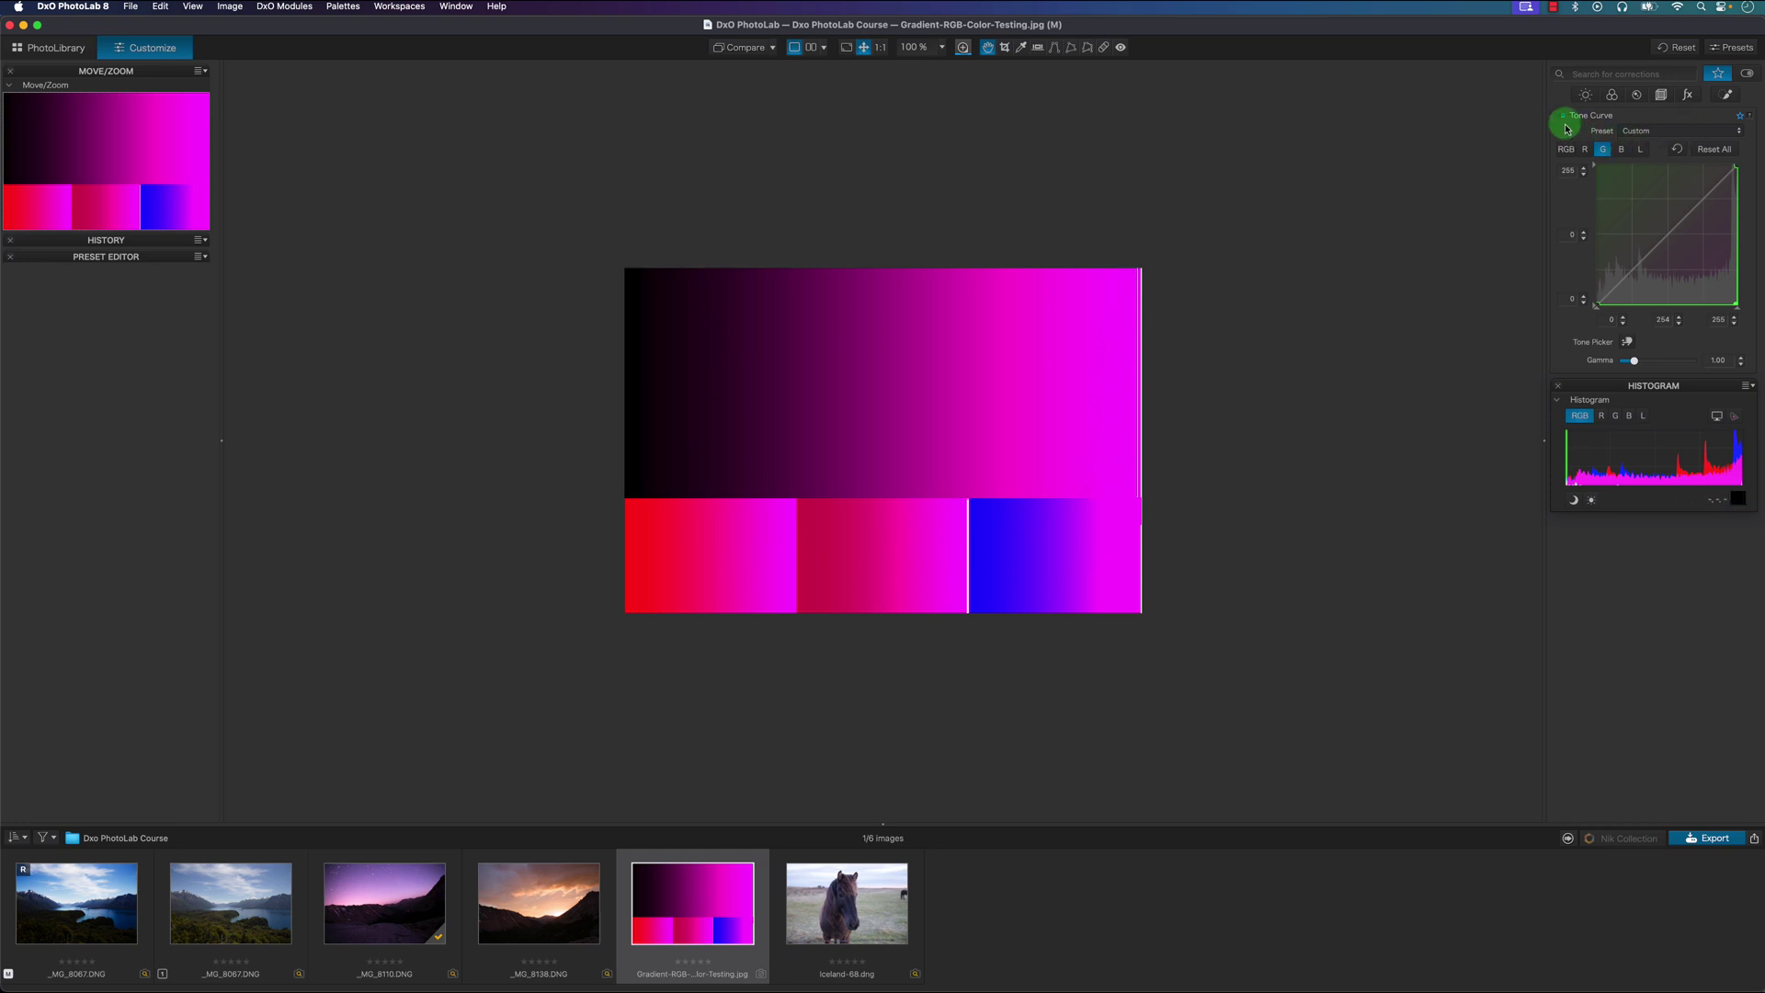
{"action": "left_click", "coordinate": [1564, 122]}
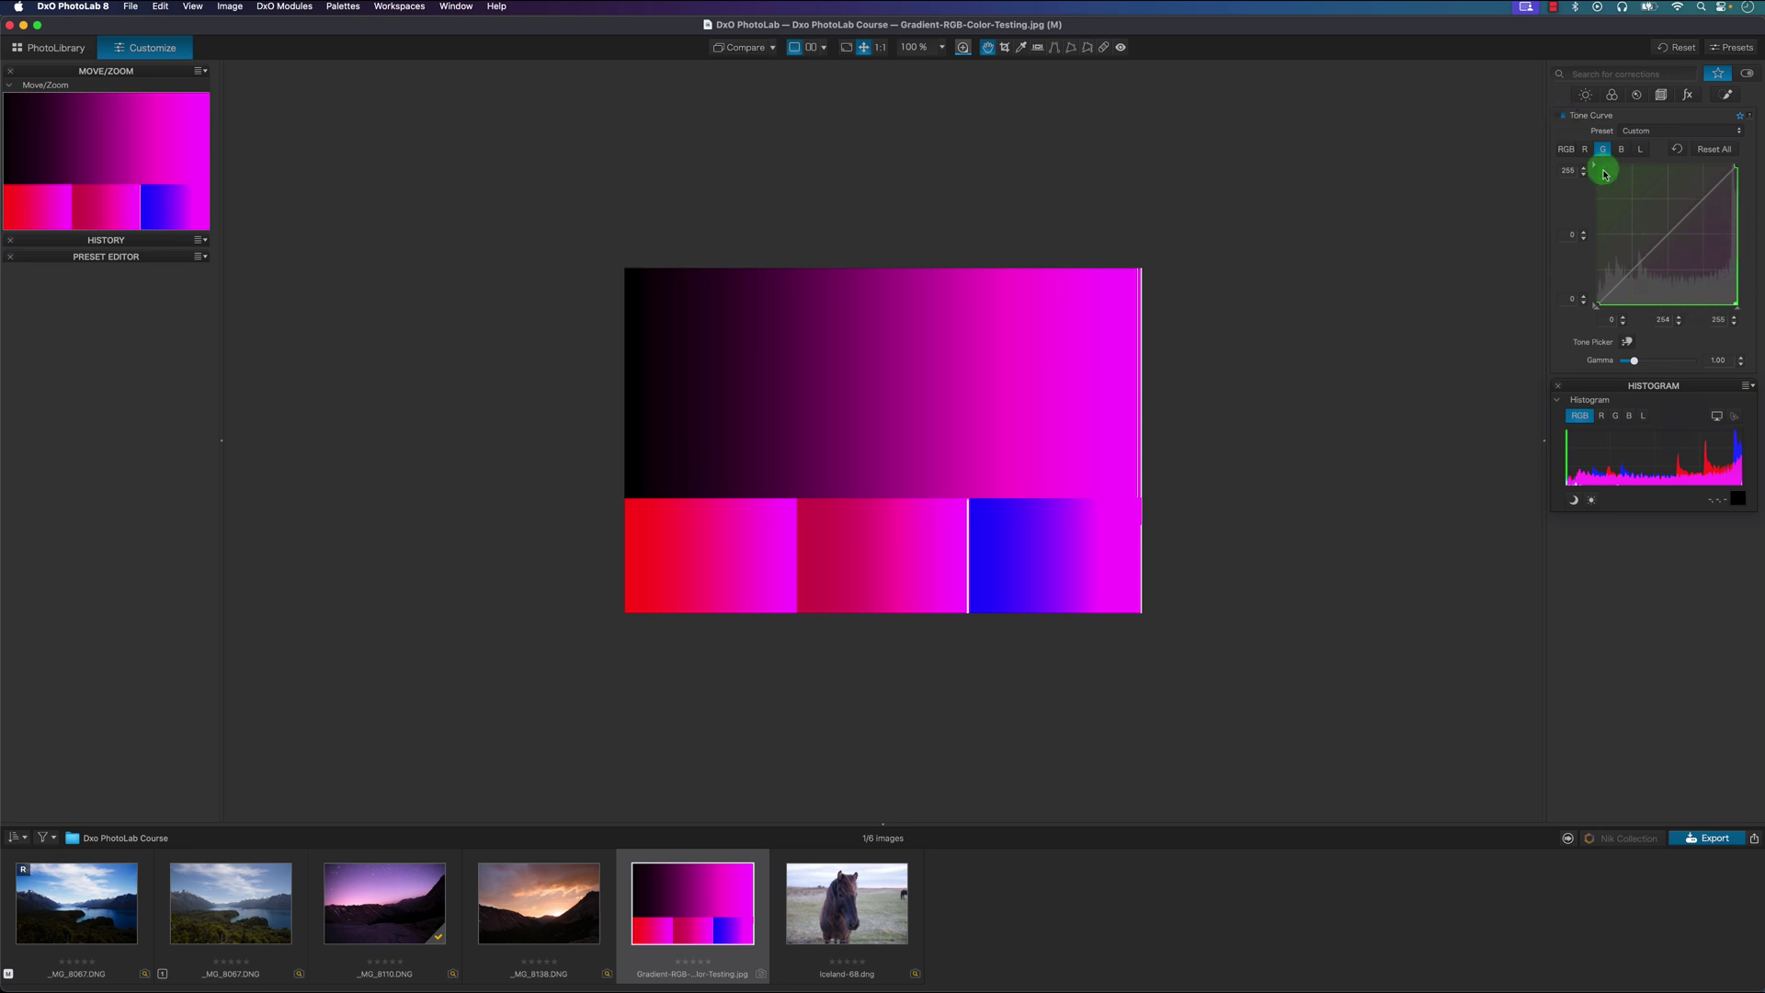
{"action": "left_click", "coordinate": [1707, 150]}
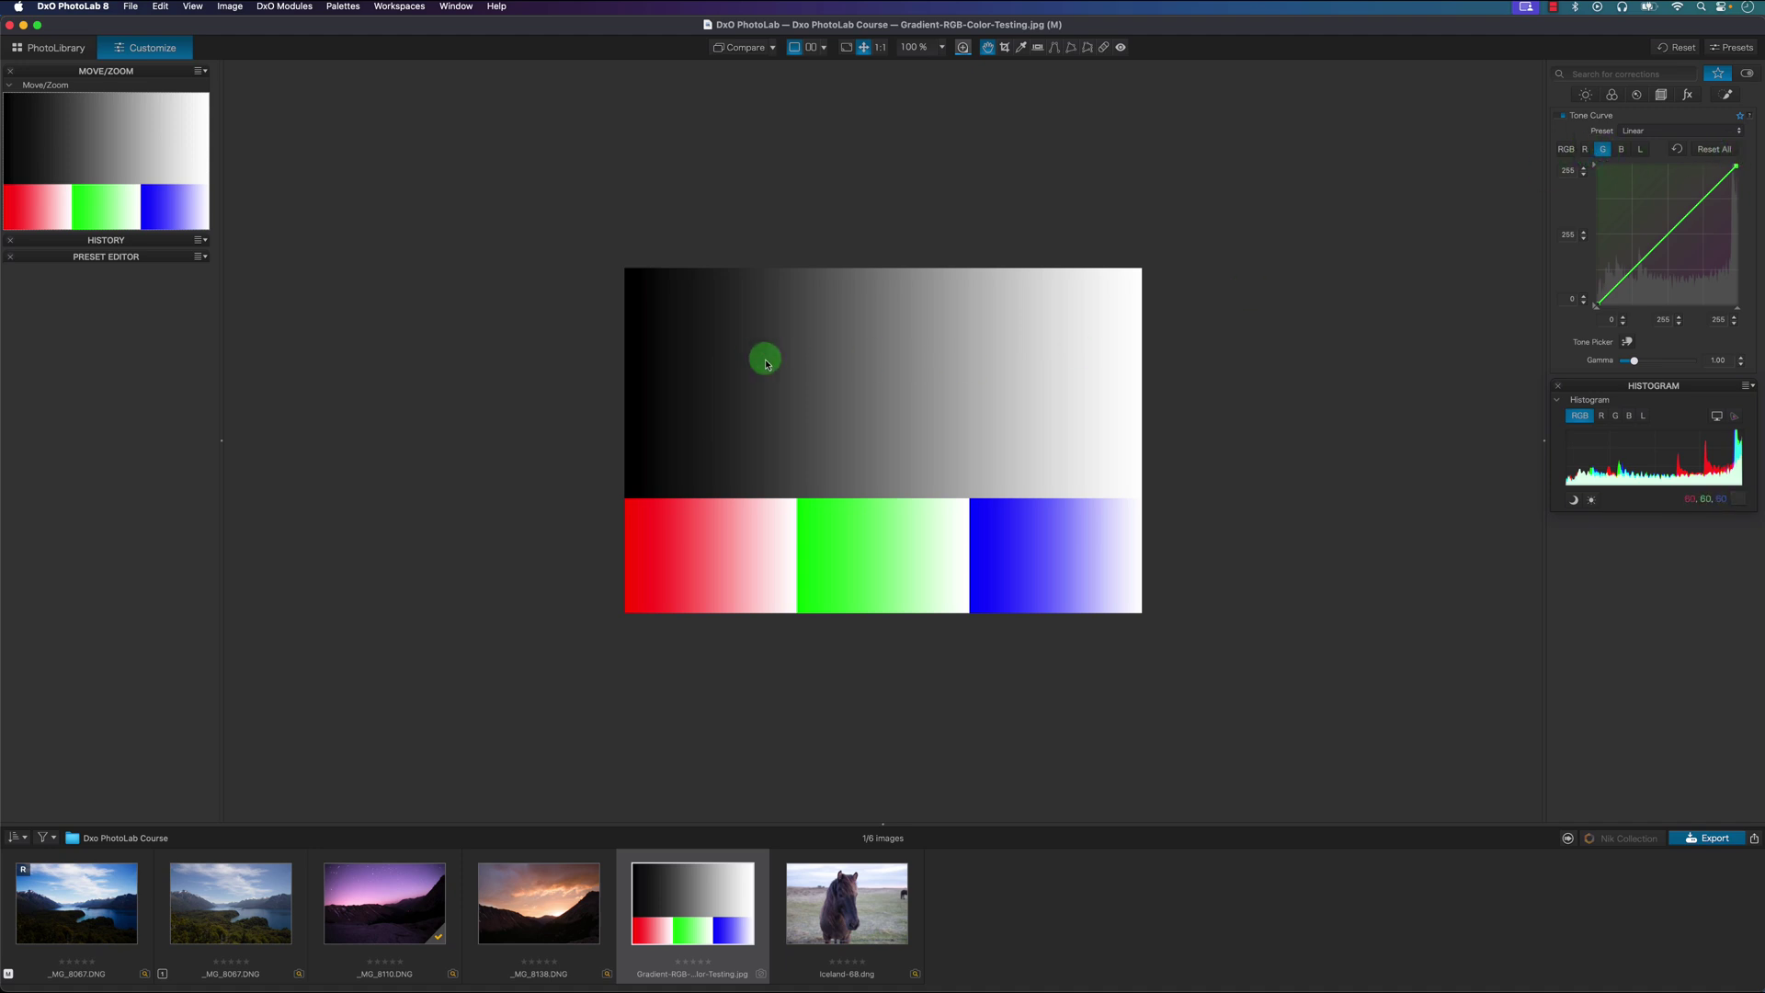
Try raising the gradient's red curve to its maximum and the blue curve to input 1, output 255, and reset all curves.
{"action": "left_click", "coordinate": [1584, 149]}
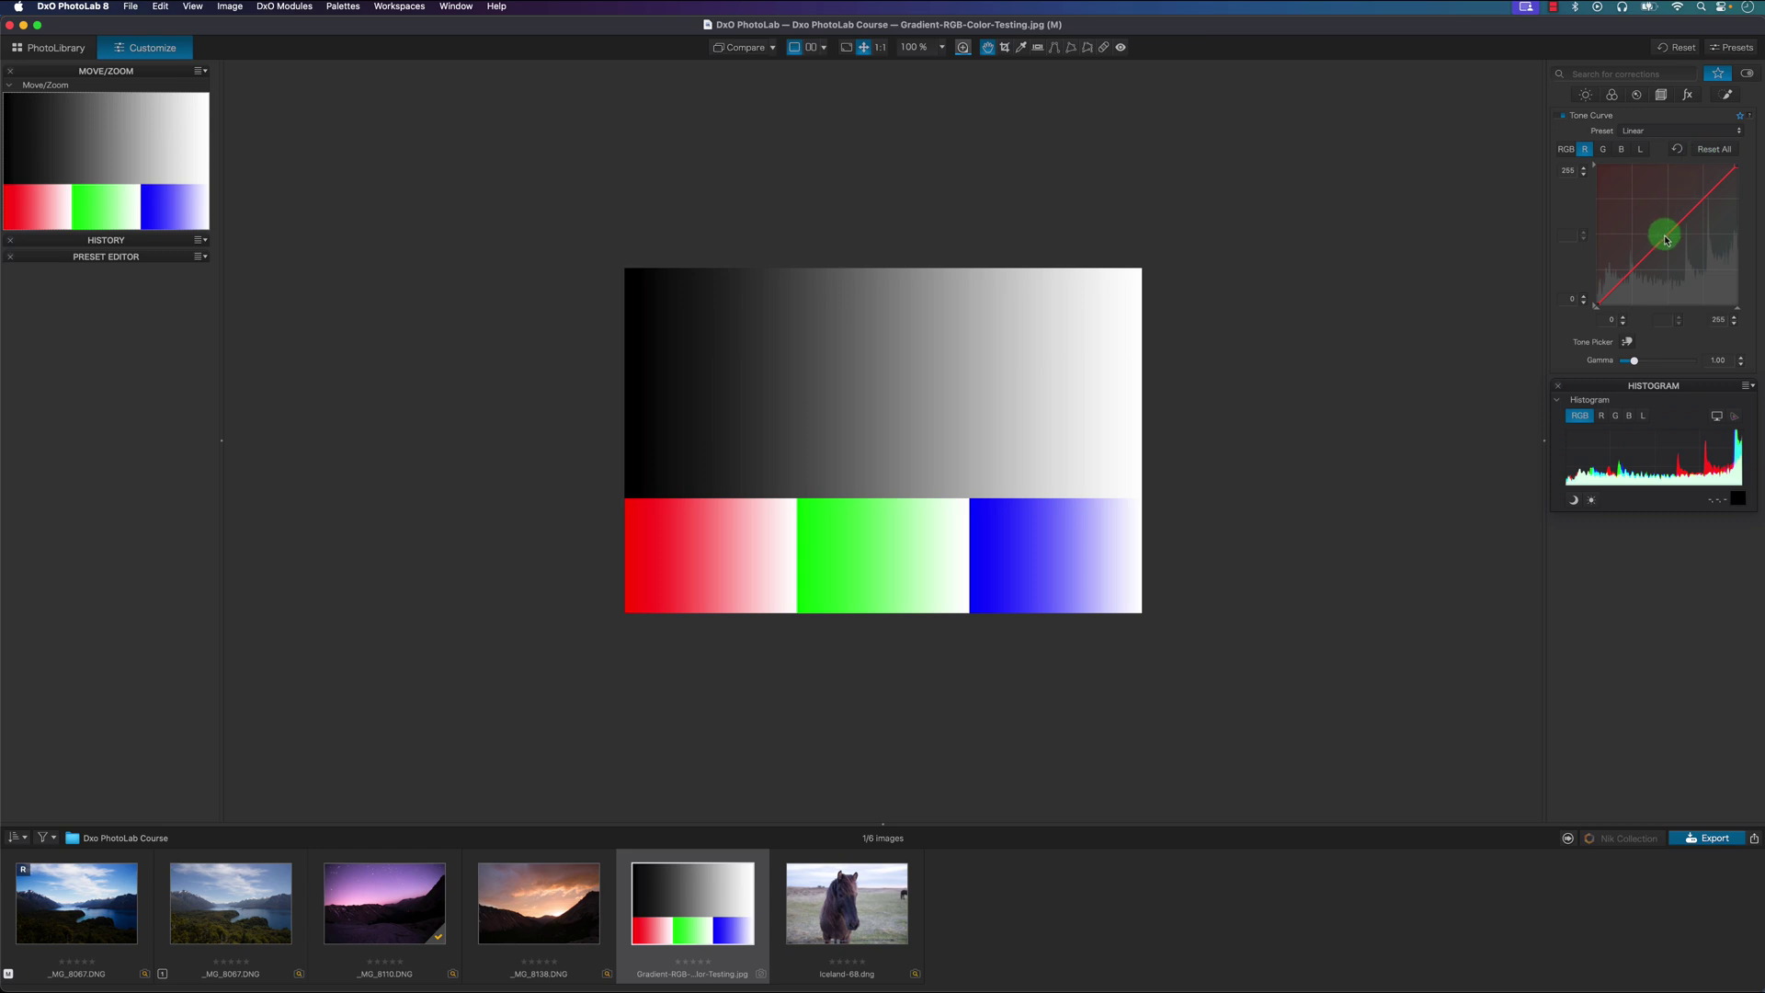
{"action": "left_click_drag", "start_coordinate": [1666, 242], "coordinate": [1573, 157]}
{"action": "left_click", "coordinate": [1621, 149]}
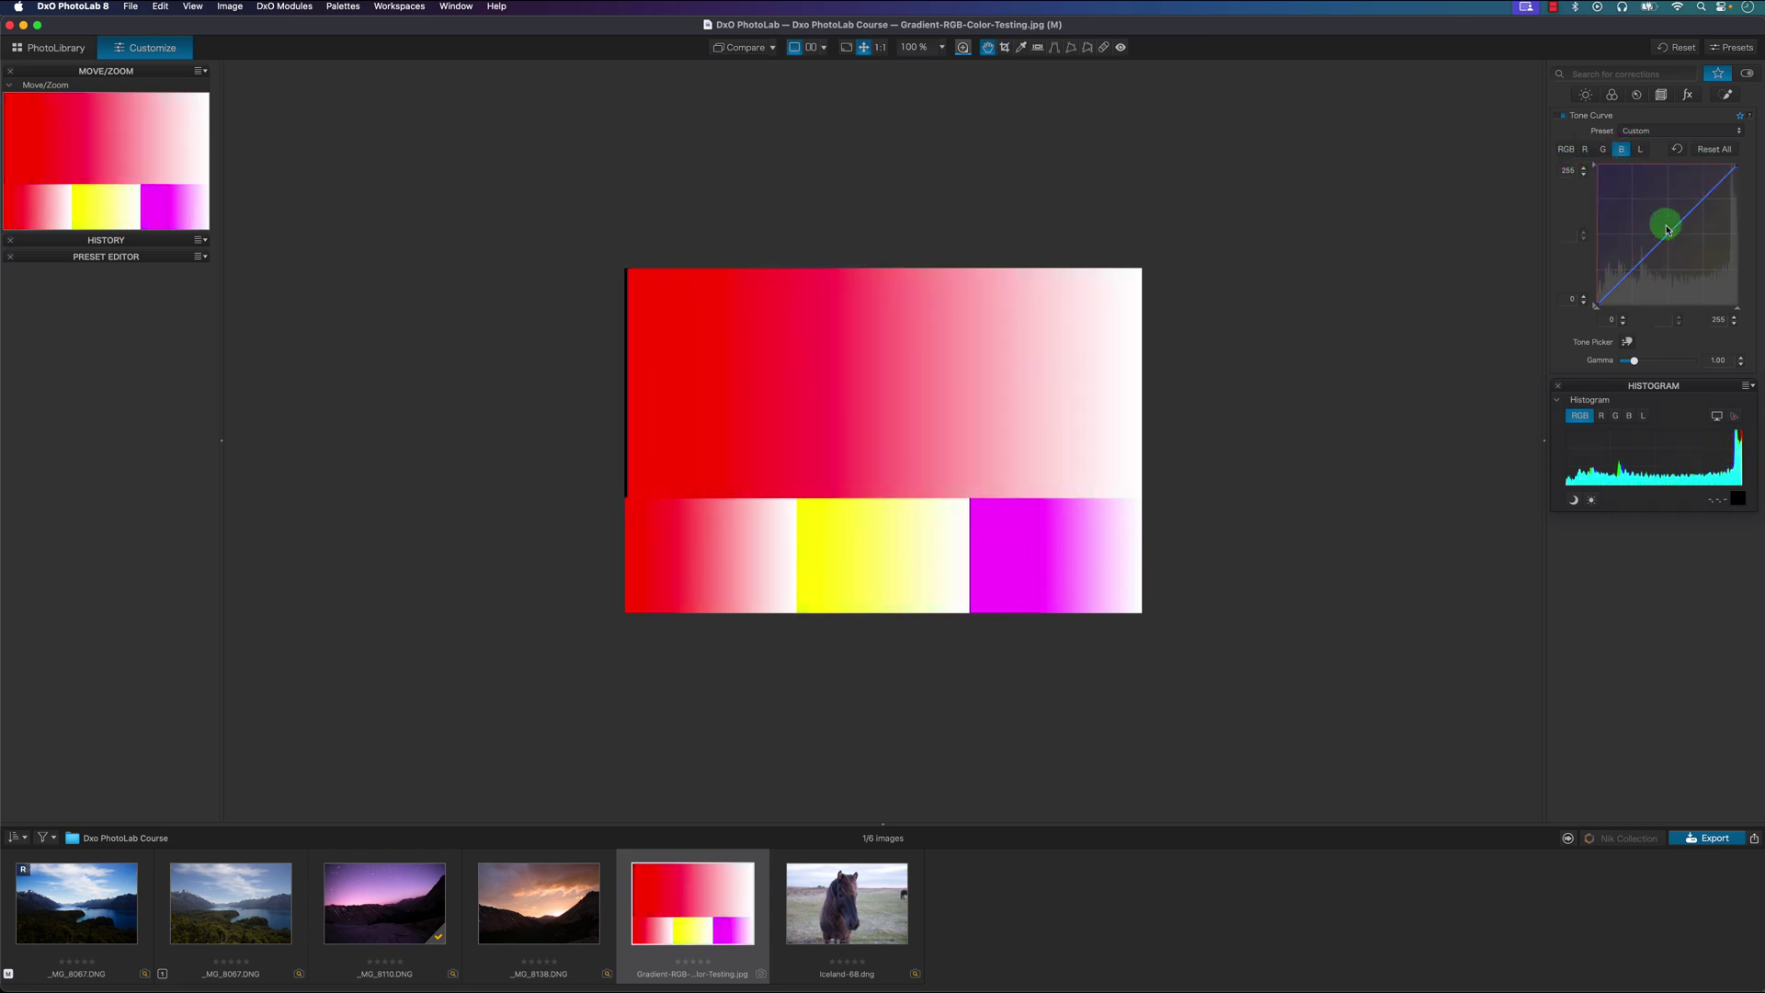
{"action": "left_click_drag", "start_coordinate": [1669, 238], "coordinate": [1537, 168]}
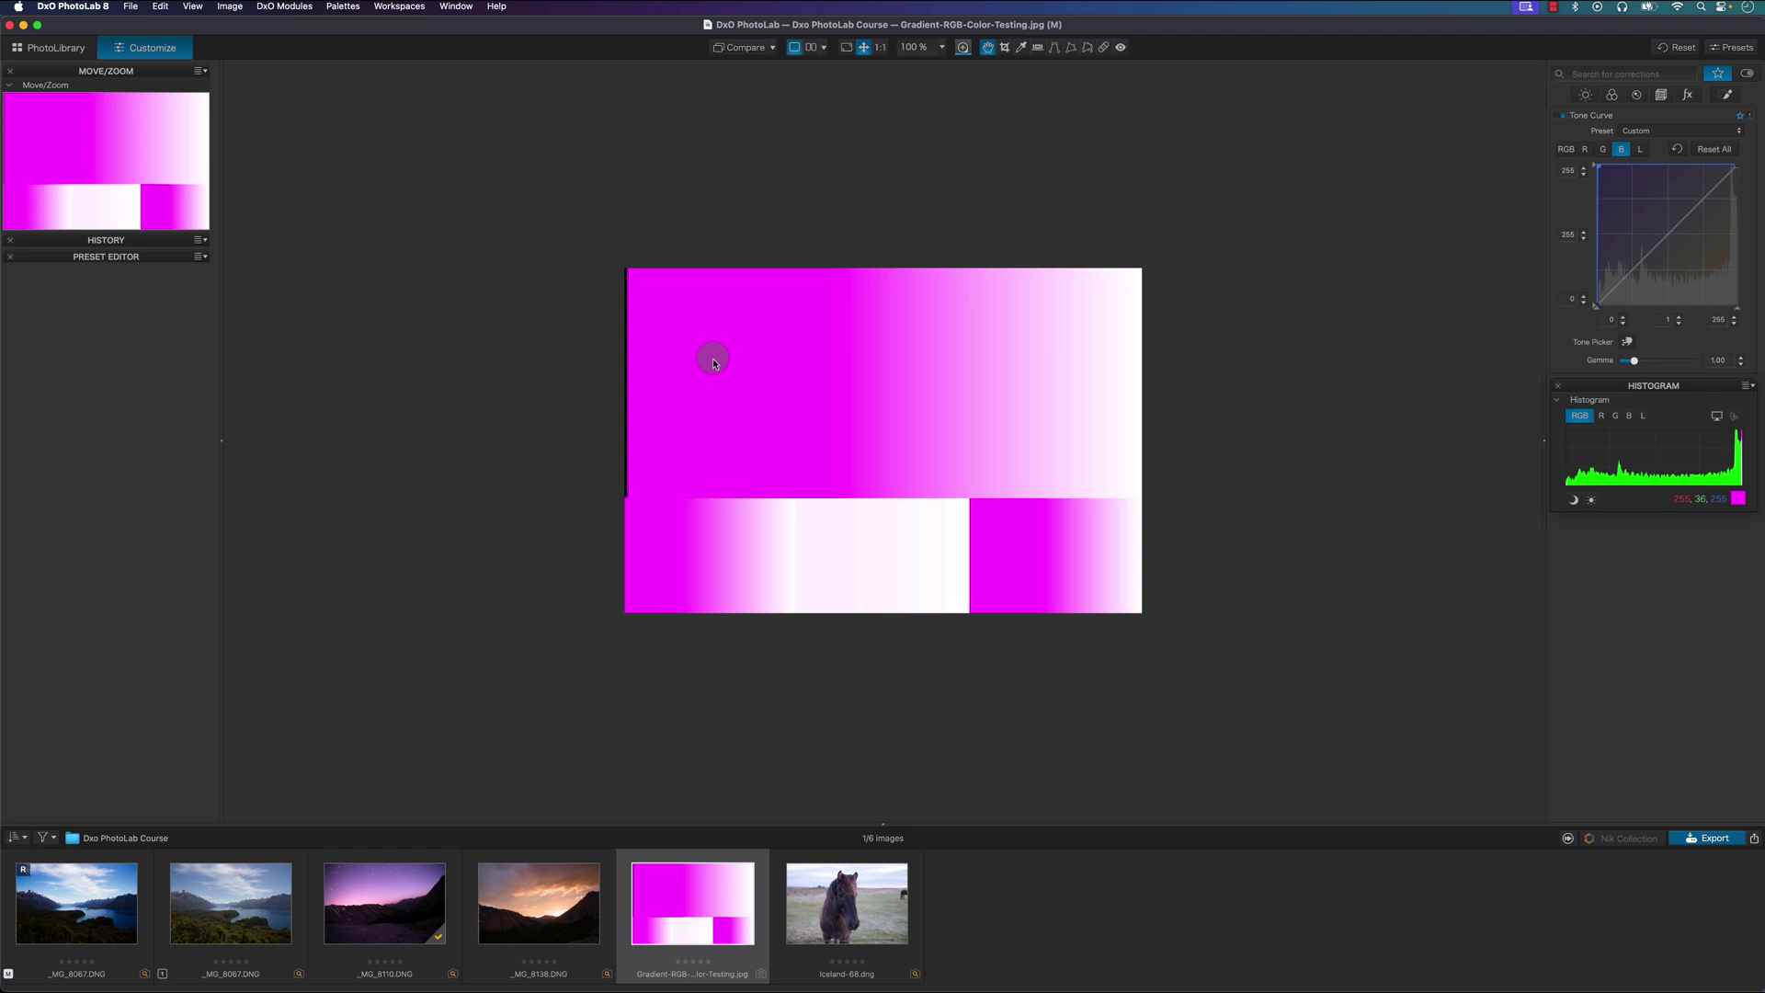
{"action": "left_click", "coordinate": [1718, 149]}
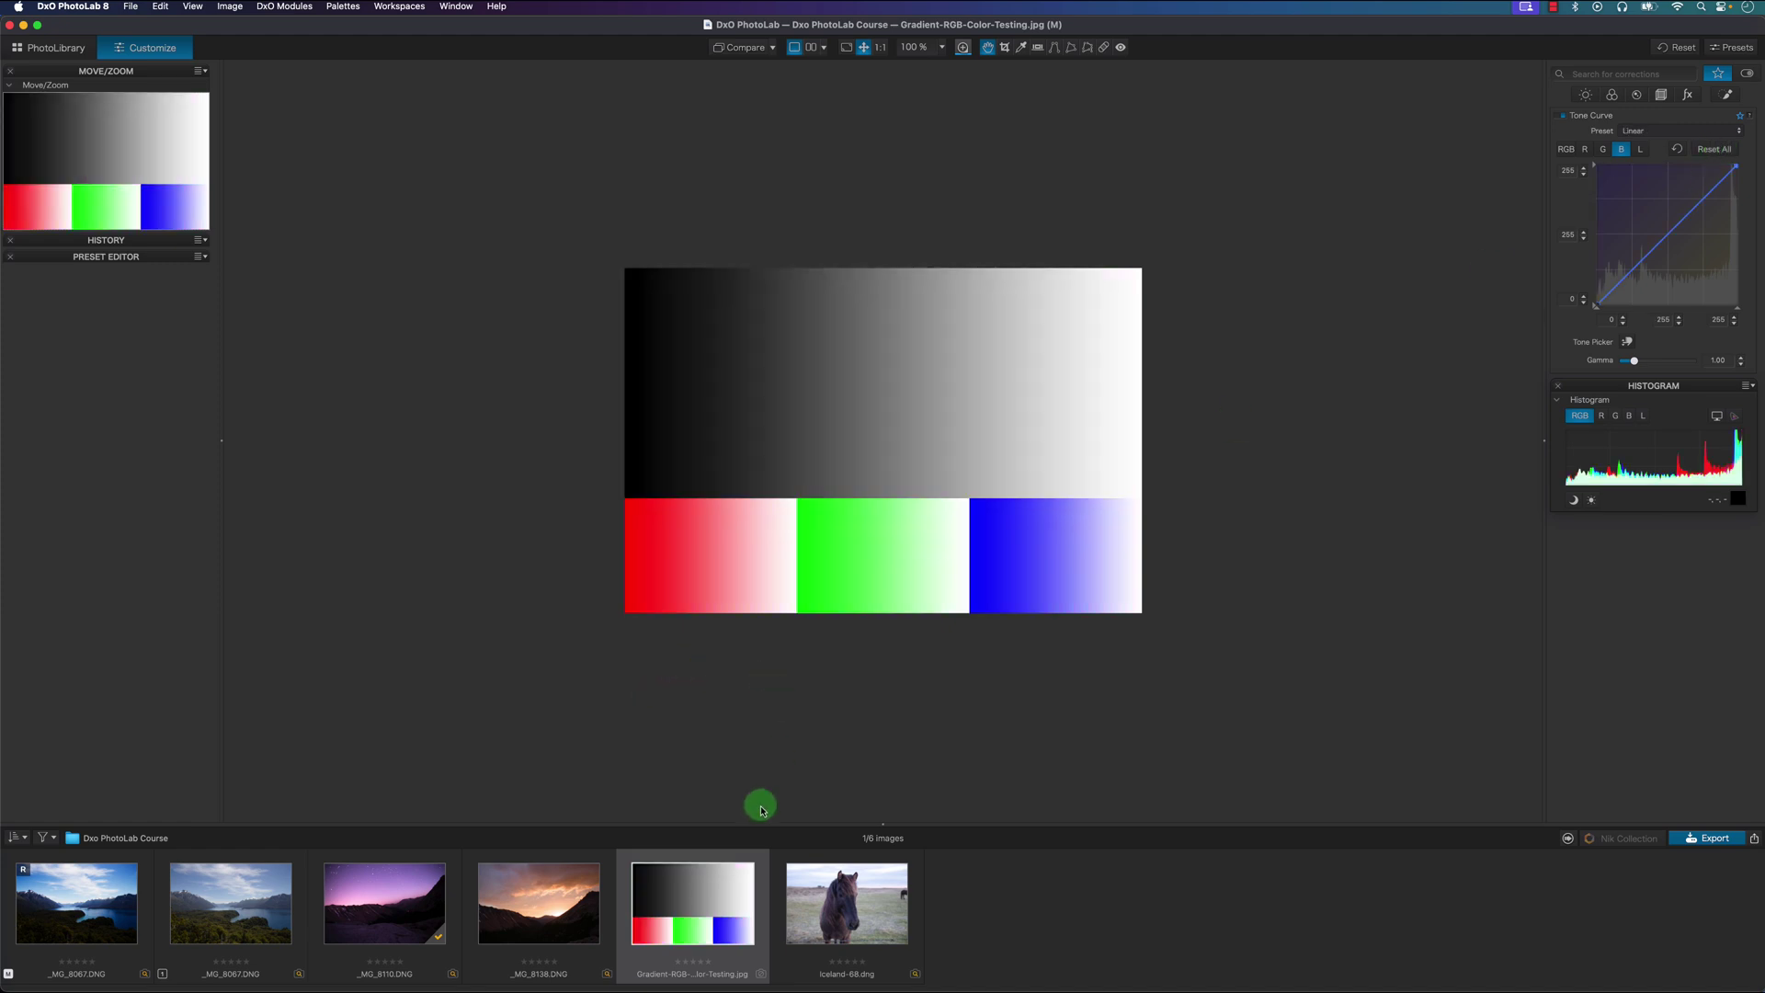
On the sunset photo _MG_8138.DNG, raise the red curve's shadows to input 34, output 55, and anchor its midtones at input 122 near the diagonal.
{"action": "left_click", "coordinate": [537, 886]}
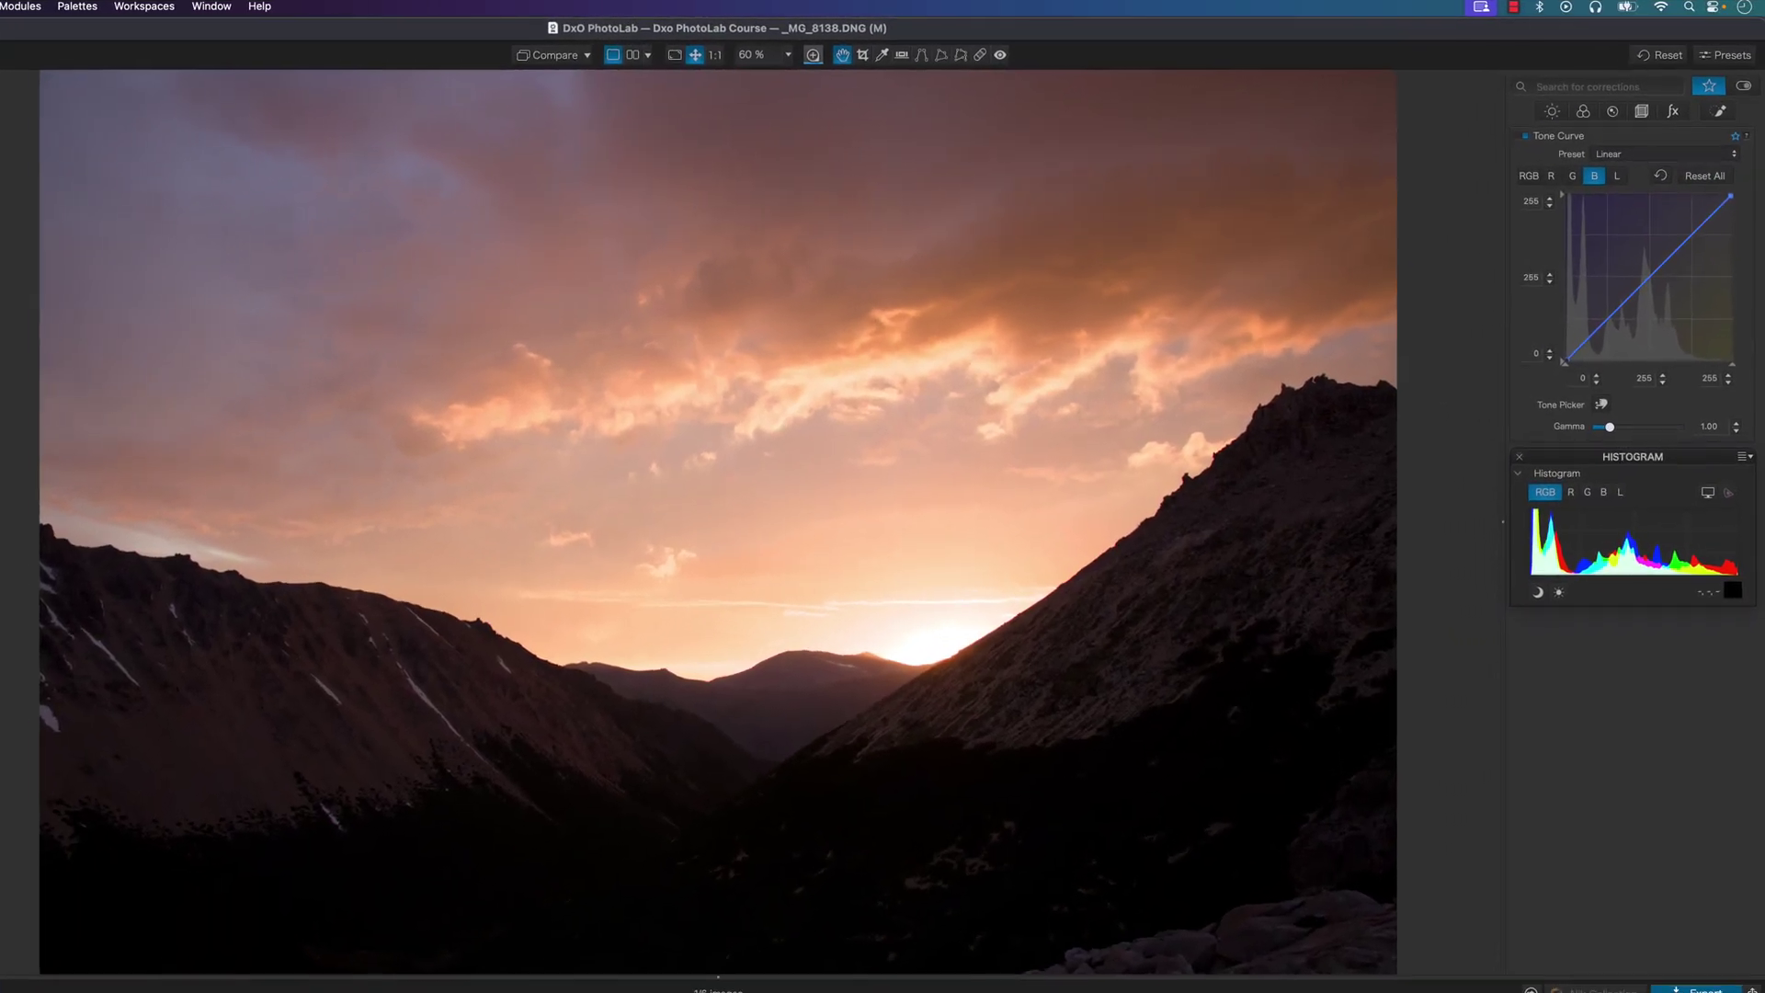
{"action": "left_click_drag", "start_coordinate": [1563, 362], "coordinate": [1546, 345]}
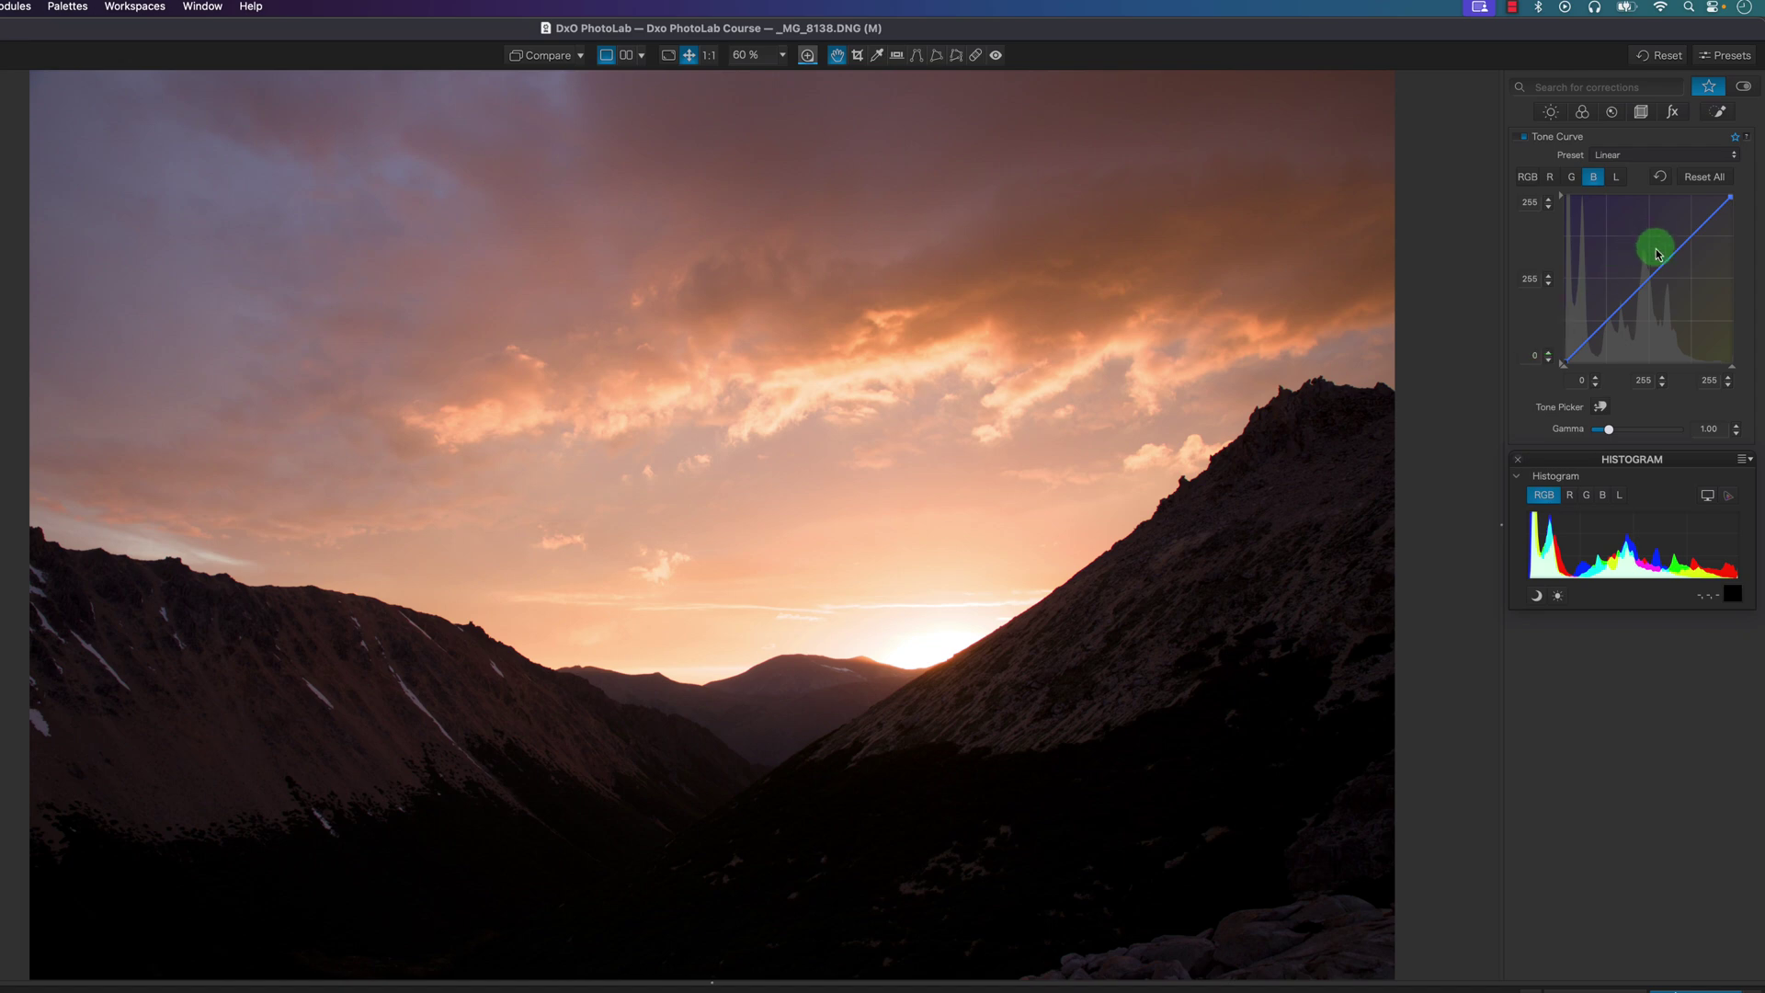
{"action": "left_click", "coordinate": [1552, 178]}
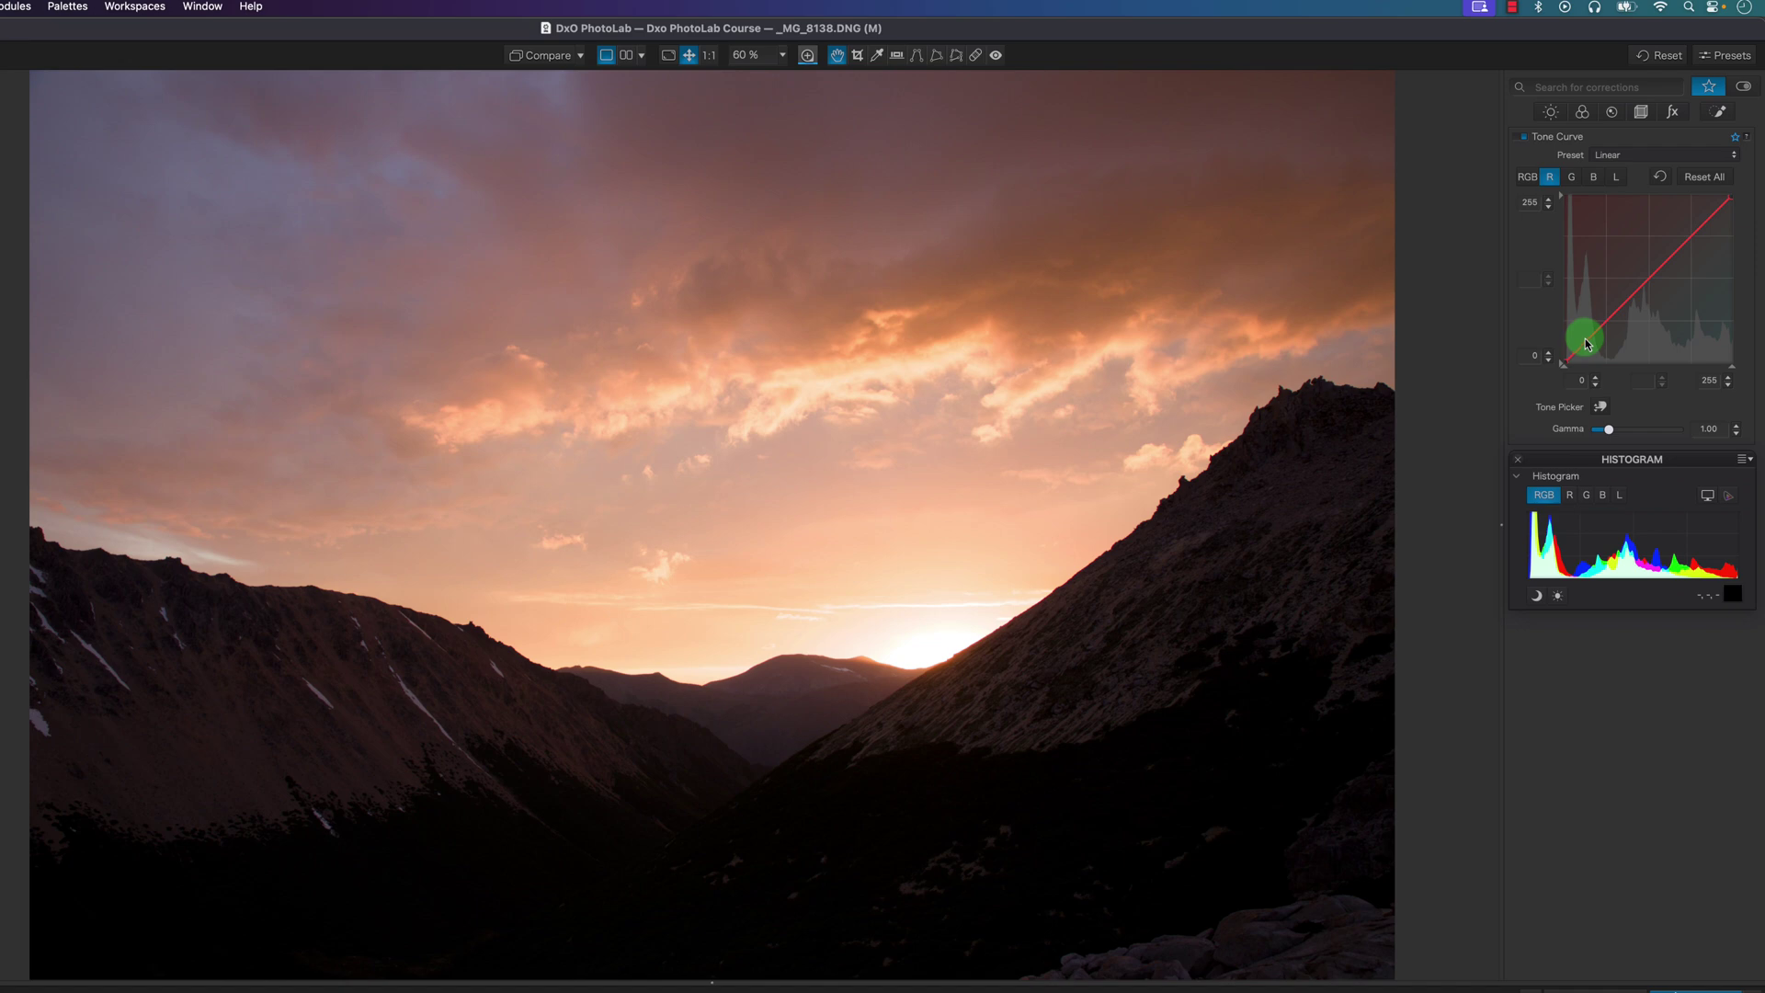
{"action": "left_click_drag", "start_coordinate": [1590, 337], "coordinate": [1586, 325]}
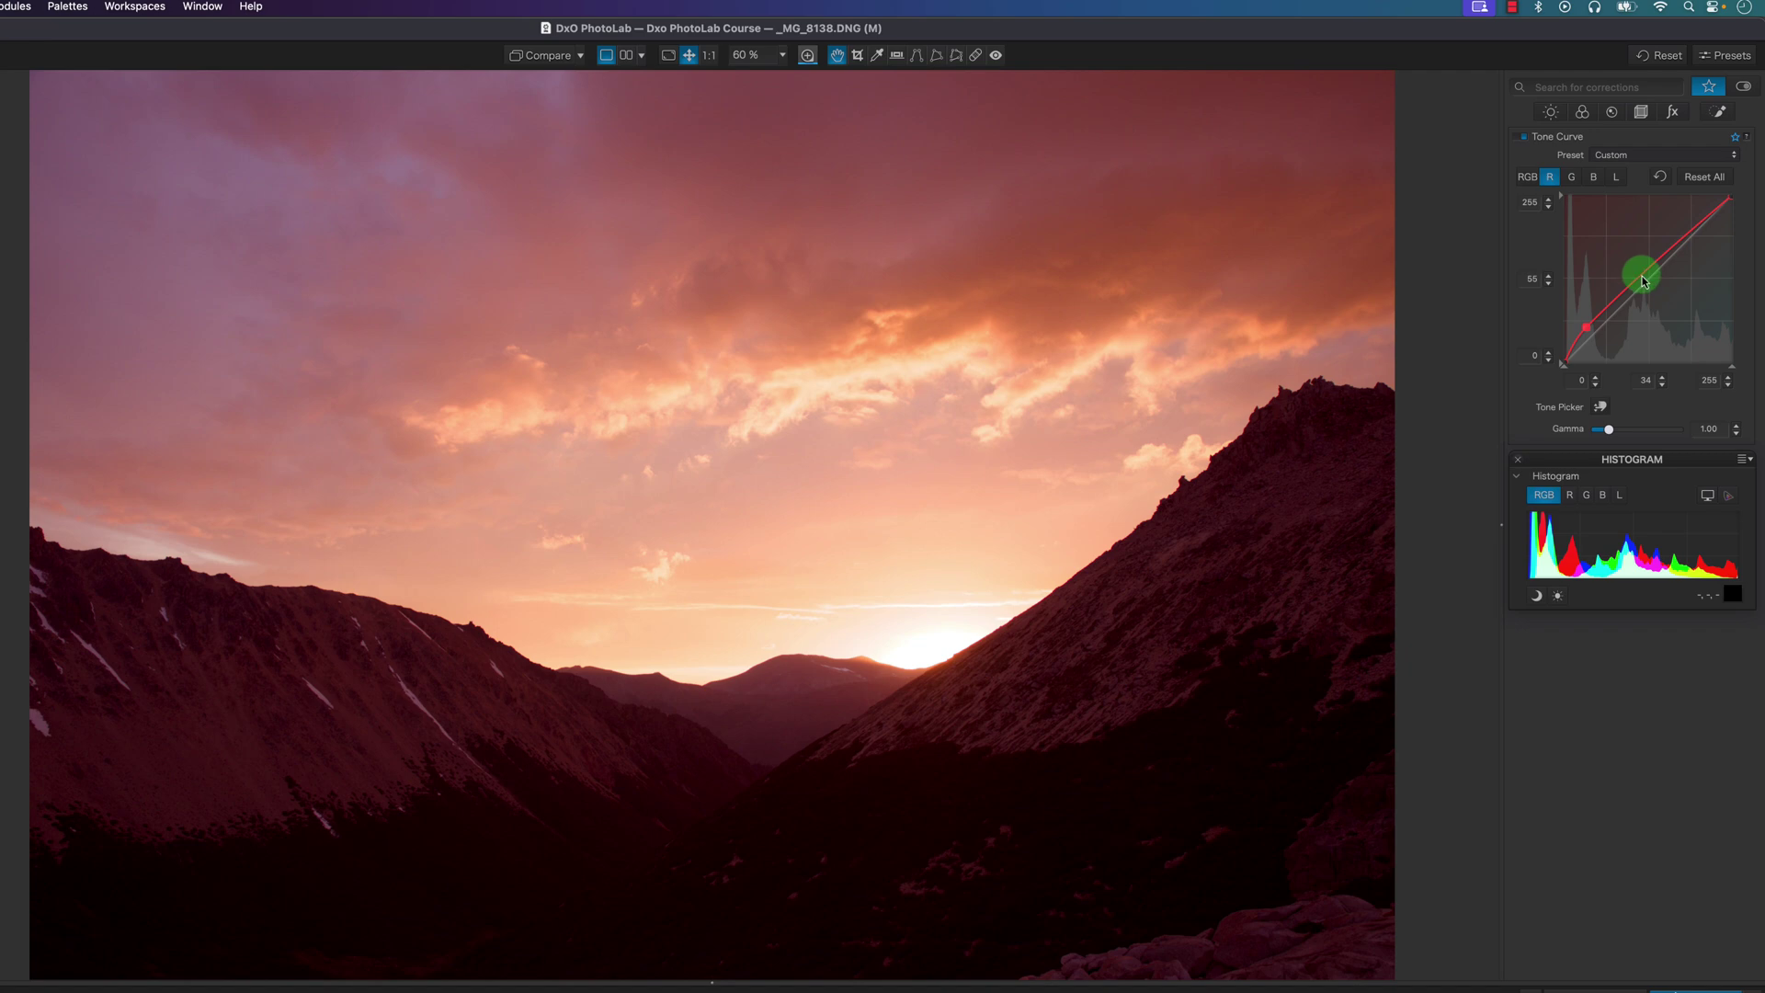
{"action": "left_click", "coordinate": [1645, 280]}
{"action": "left_click_drag", "start_coordinate": [1644, 277], "coordinate": [1648, 285]}
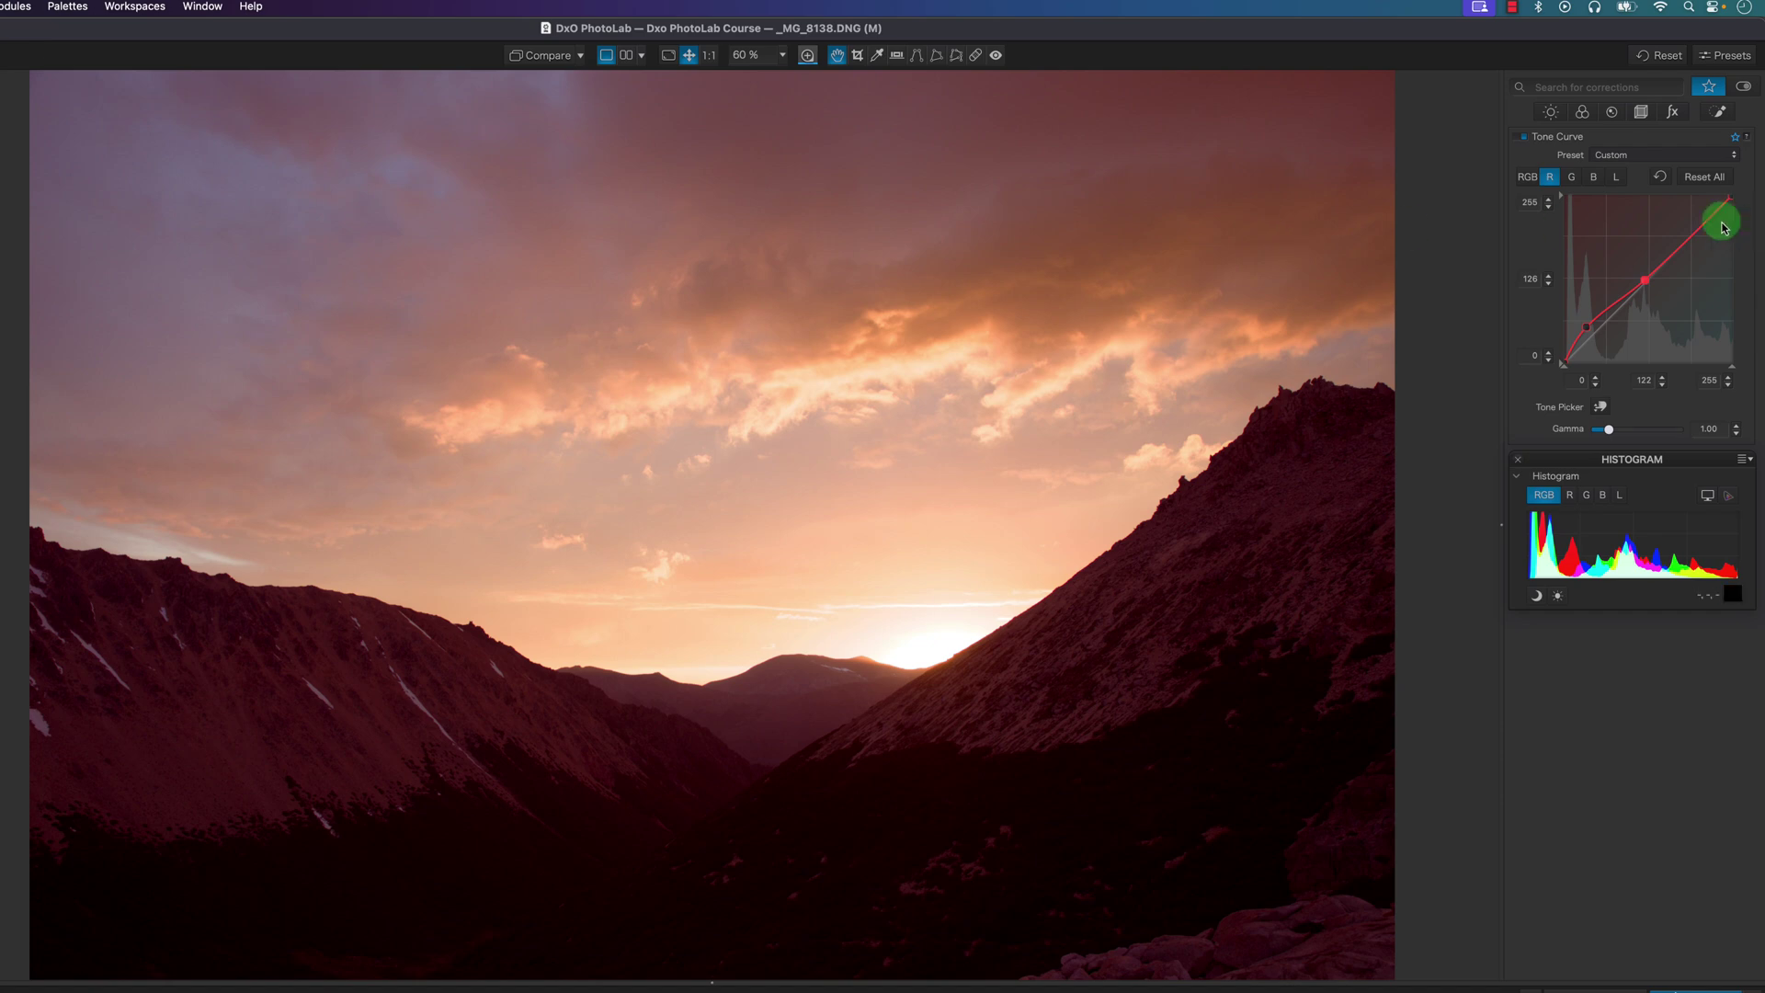
Raise the sunset photo's blue curve highlights to input 164, output 237, and hold the midtones down with a second point at output 121.
{"action": "left_click", "coordinate": [1593, 177]}
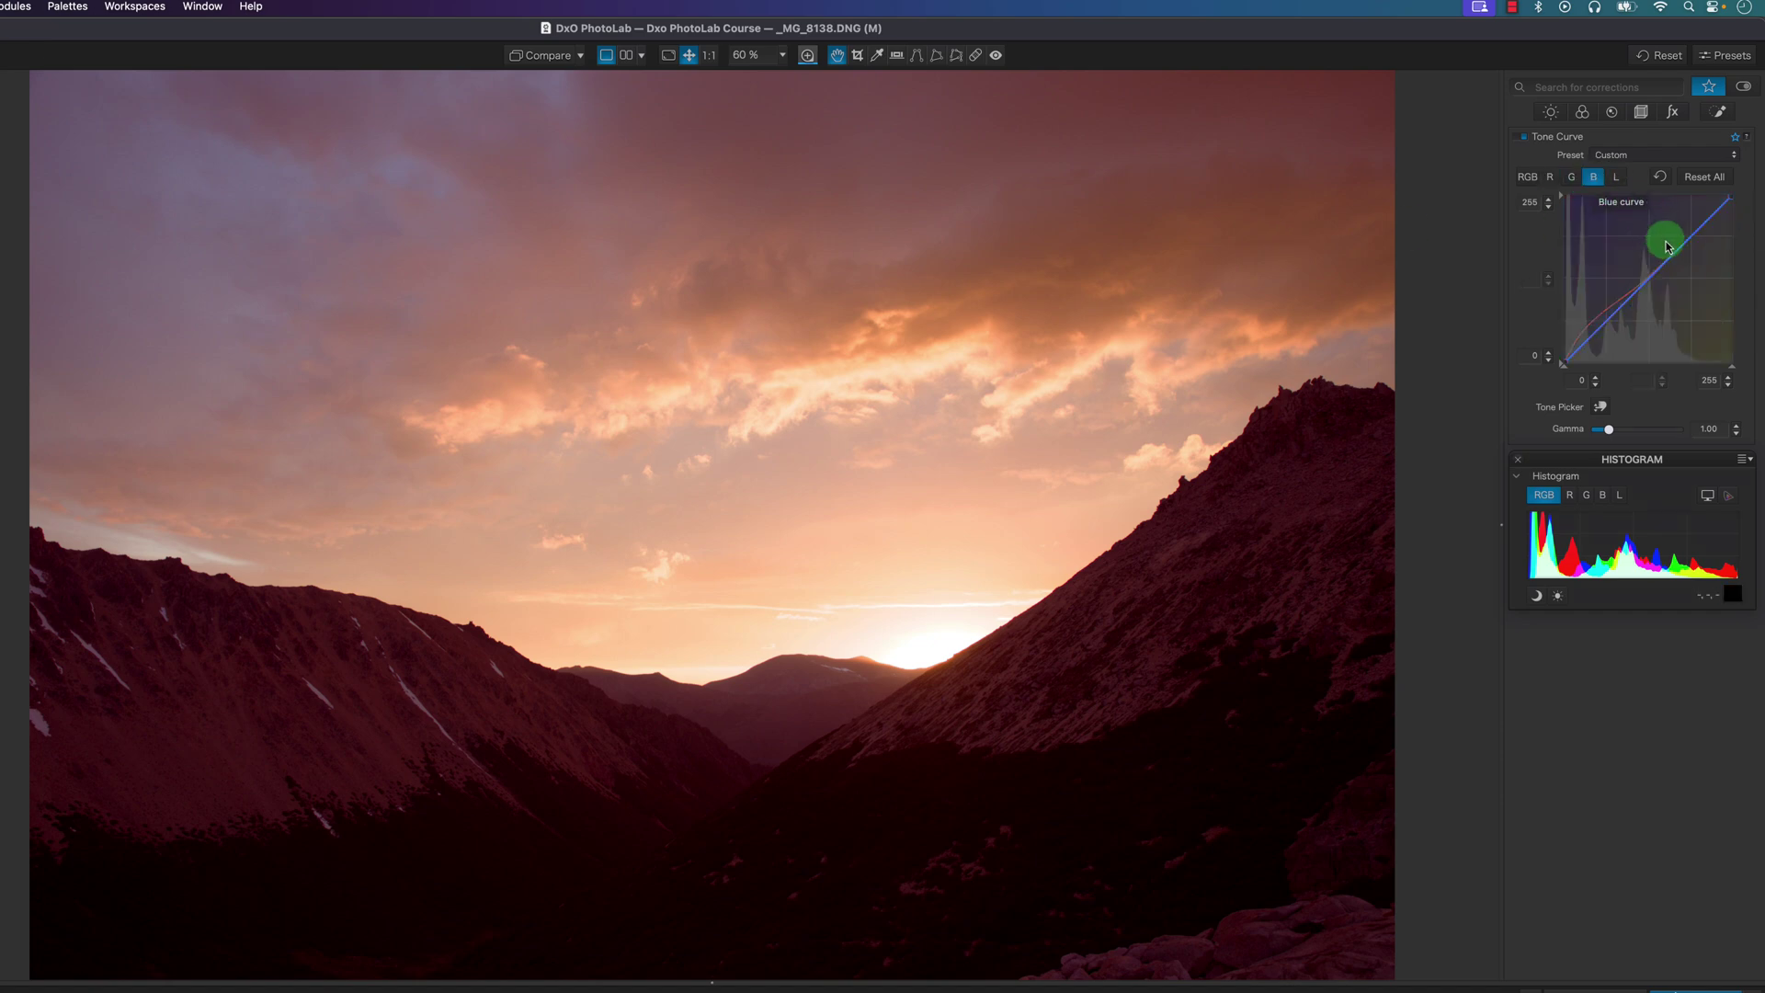
{"action": "left_click_drag", "start_coordinate": [1701, 225], "coordinate": [1678, 212]}
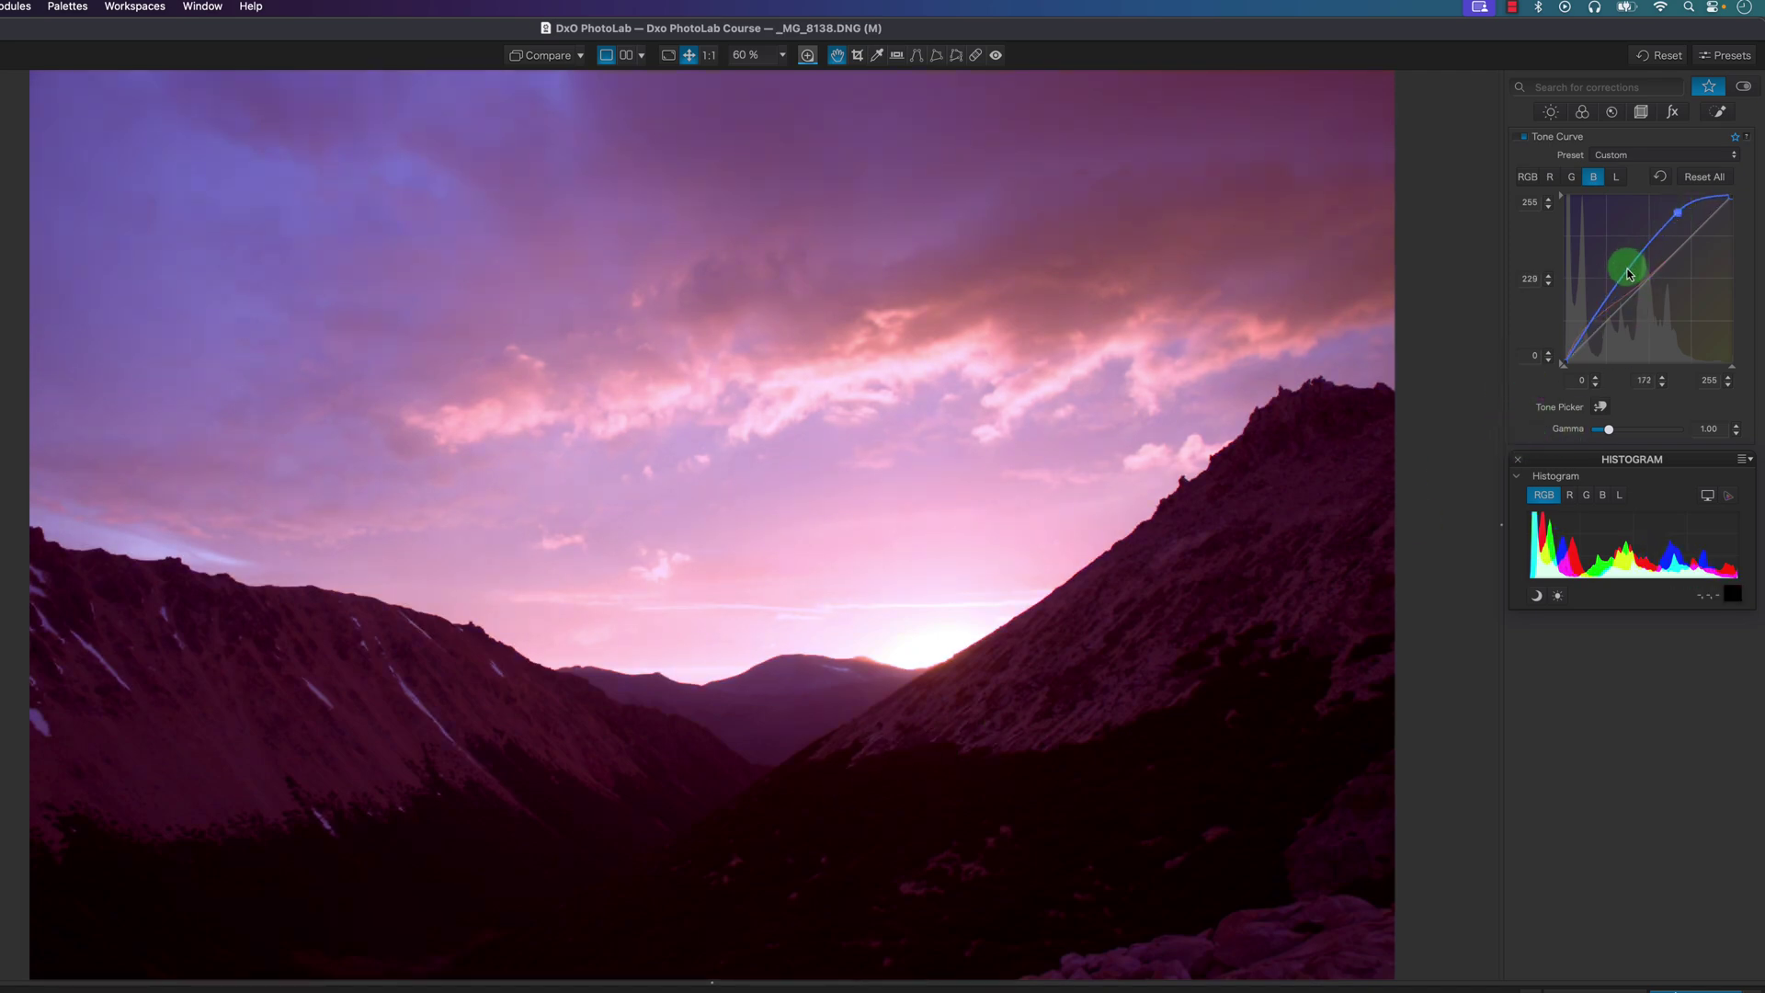
{"action": "left_click_drag", "start_coordinate": [1628, 273], "coordinate": [1636, 291]}
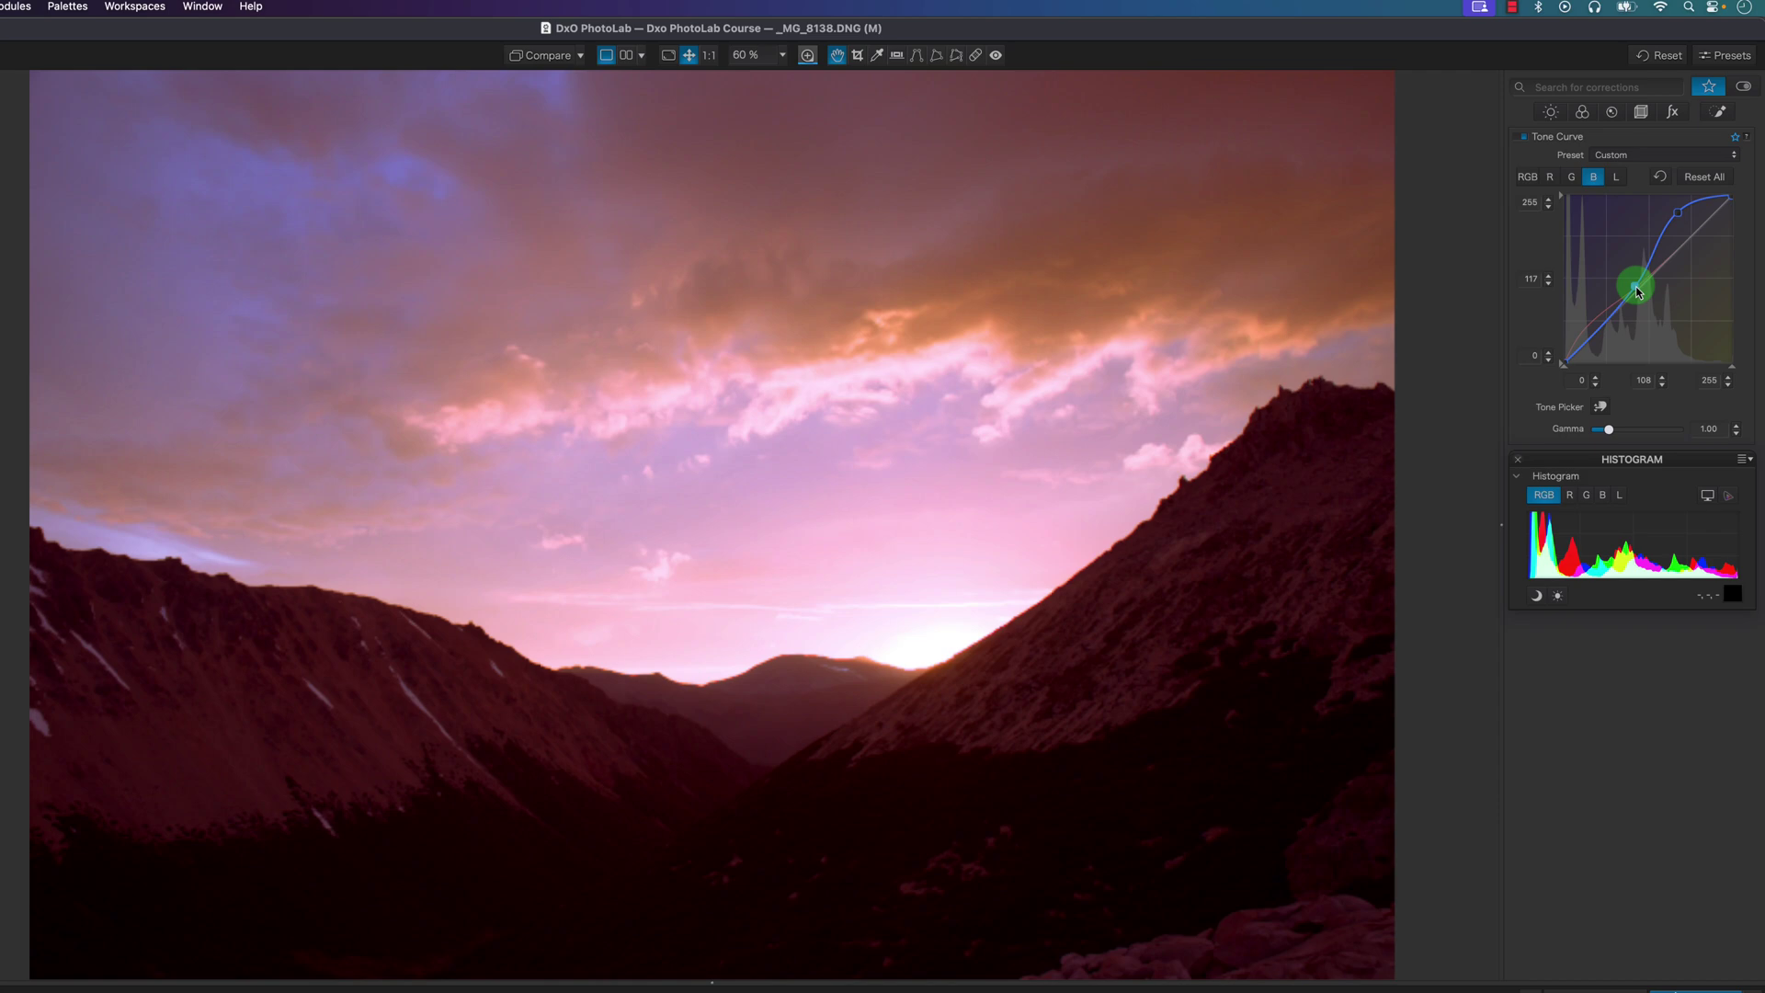
{"action": "left_click_drag", "start_coordinate": [1679, 210], "coordinate": [1675, 211]}
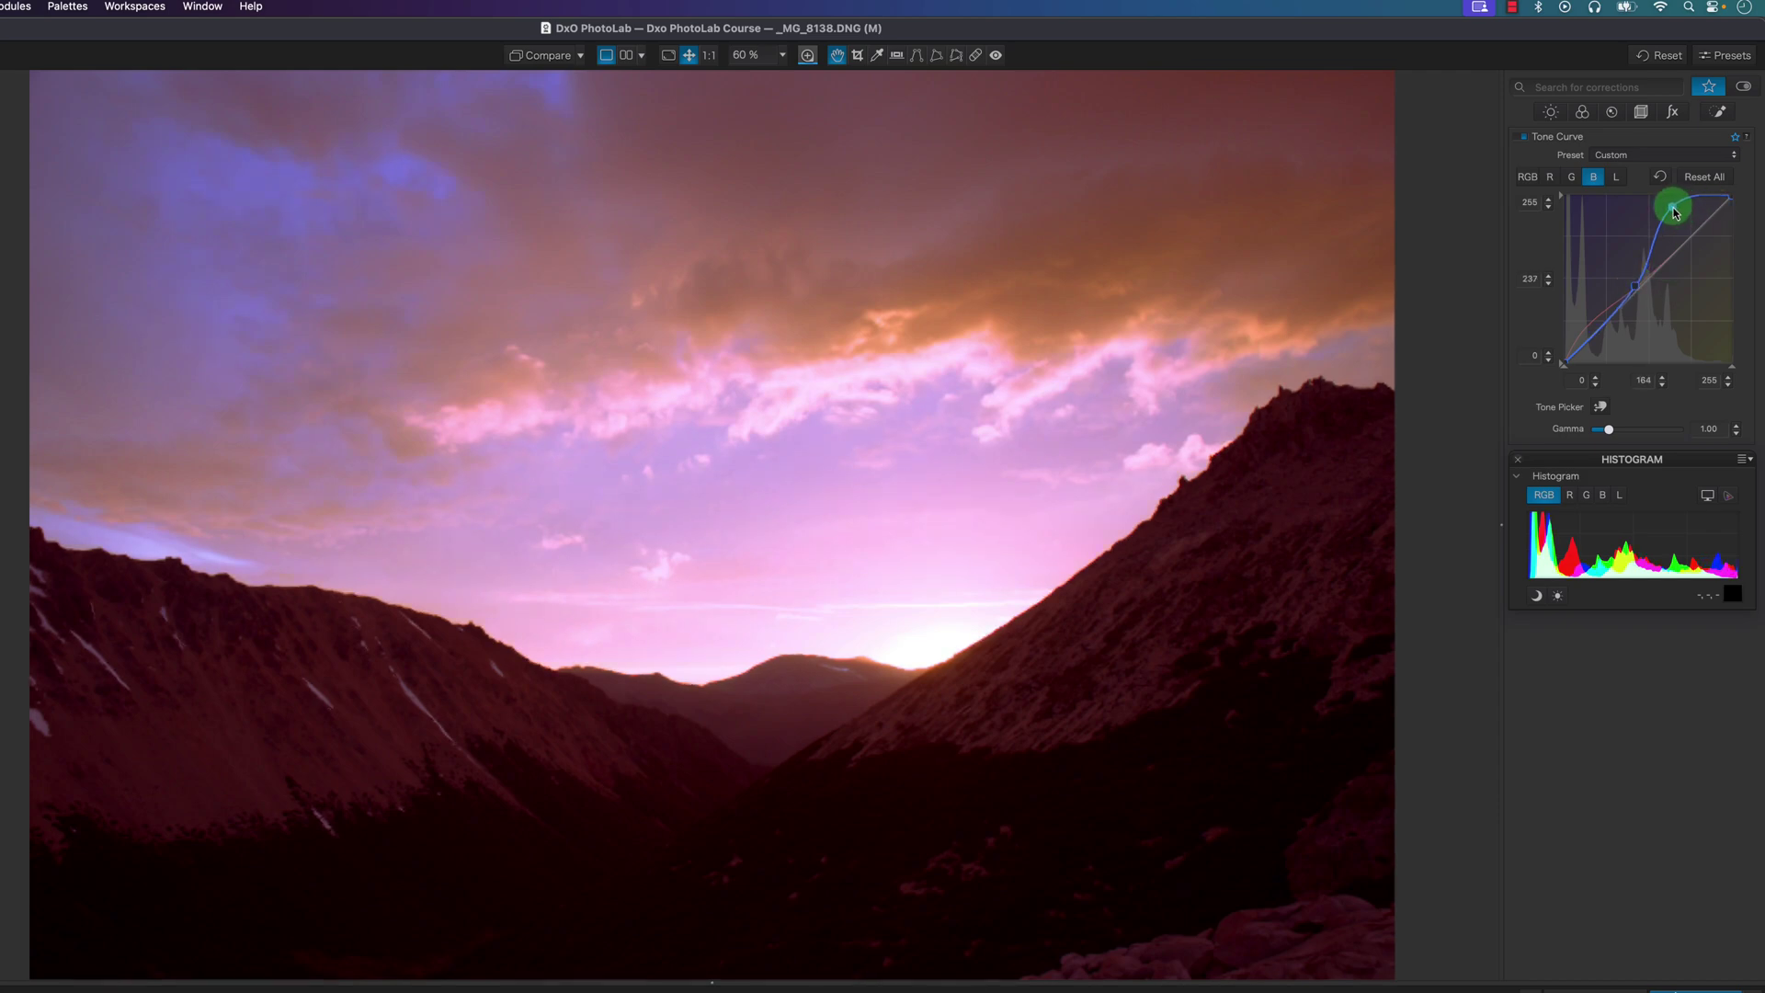
{"action": "left_click_drag", "start_coordinate": [1635, 286], "coordinate": [1629, 284]}
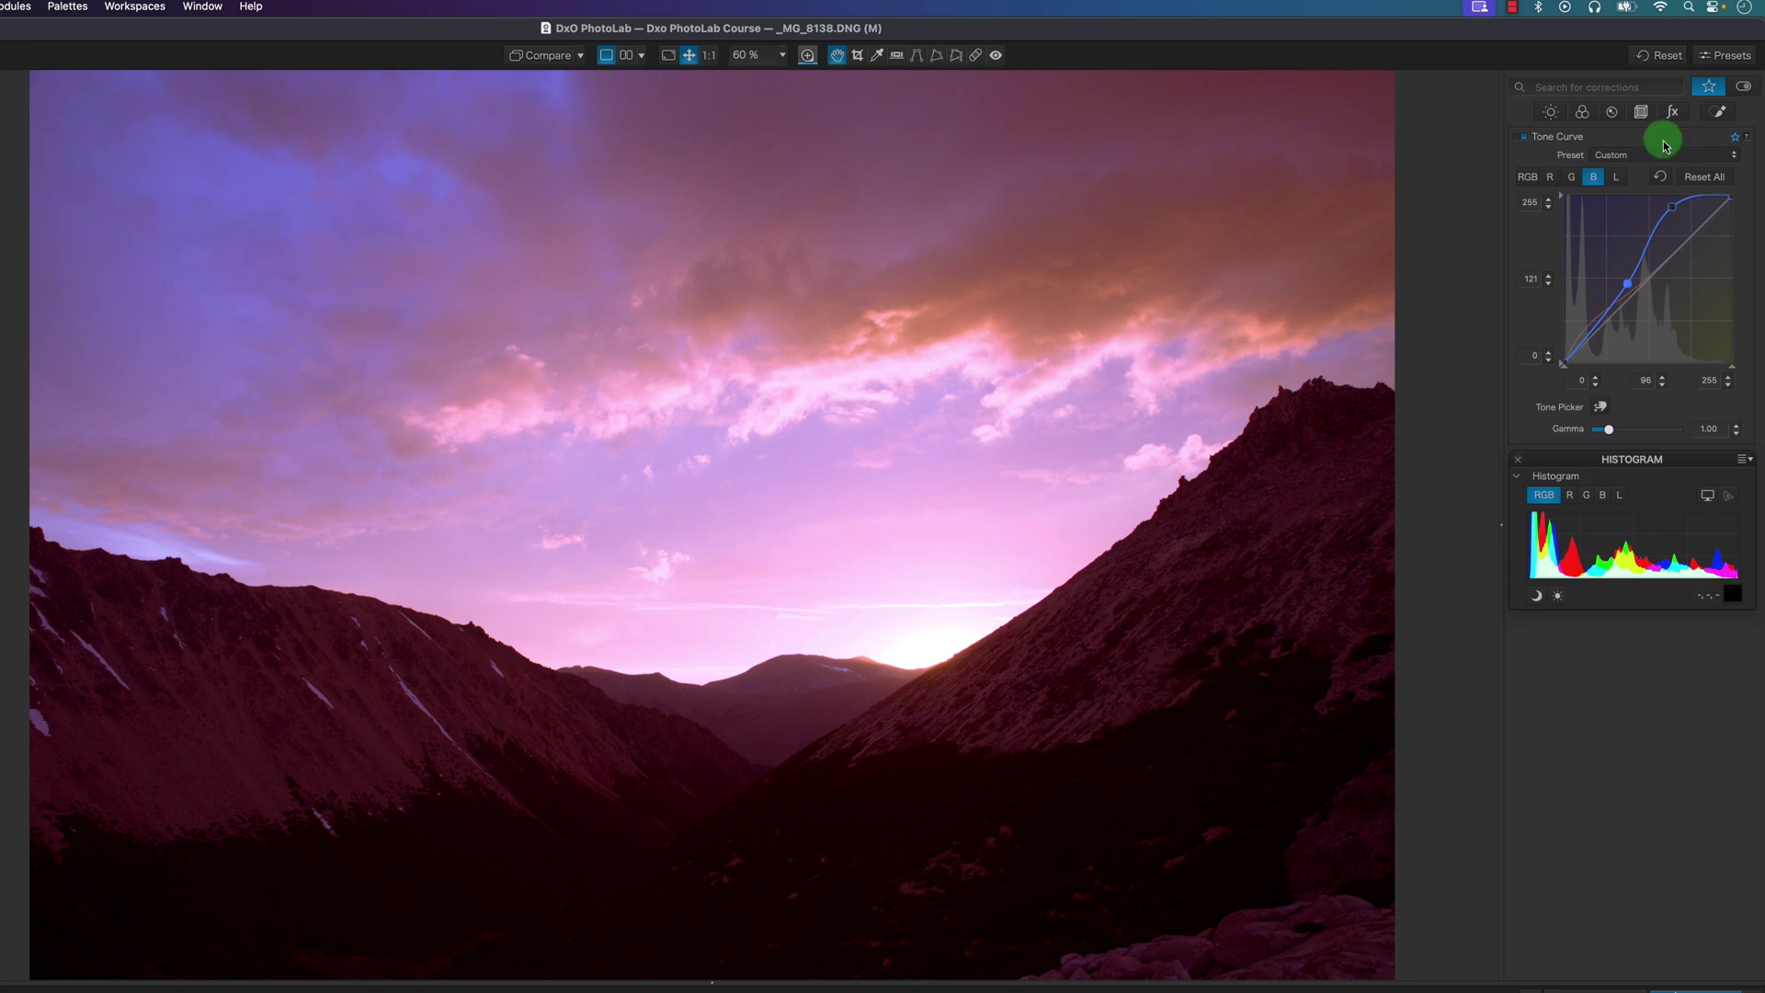
Compare the sunset photo with the Tone Curve correction switched off and on.
{"action": "left_click", "coordinate": [1522, 142]}
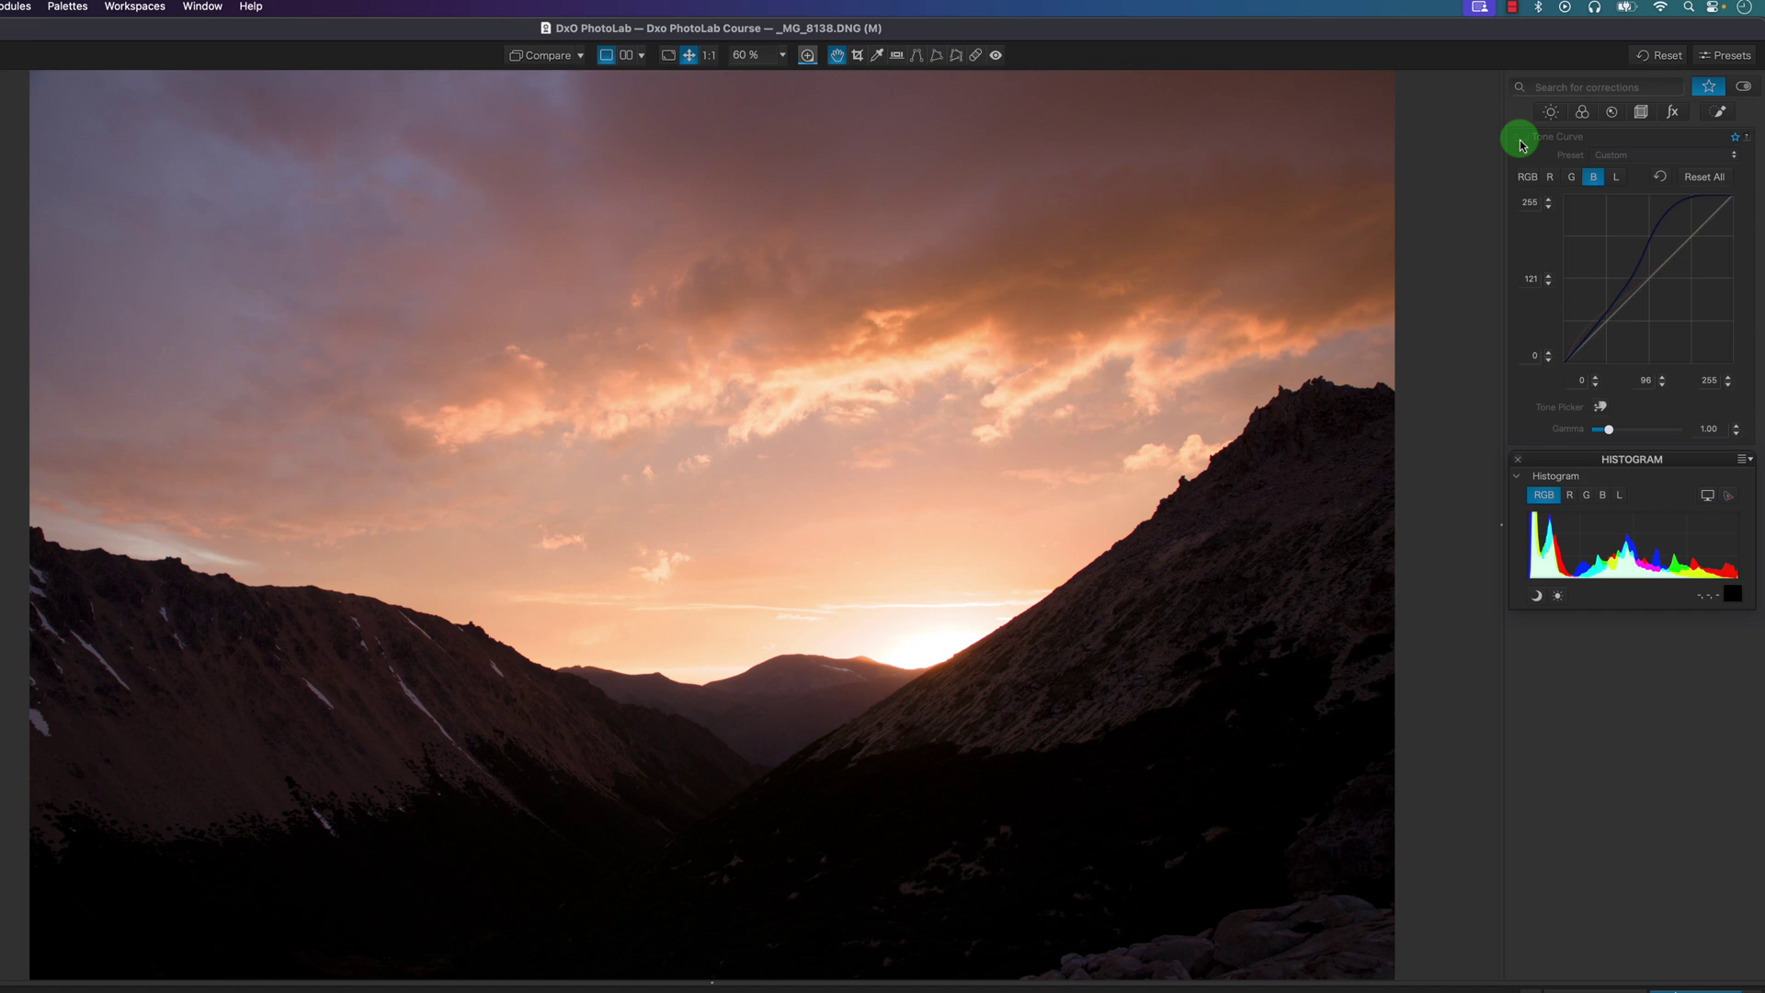
{"action": "left_click", "coordinate": [1521, 143]}
{"action": "left_click", "coordinate": [1522, 143]}
{"action": "left_click", "coordinate": [1522, 143]}
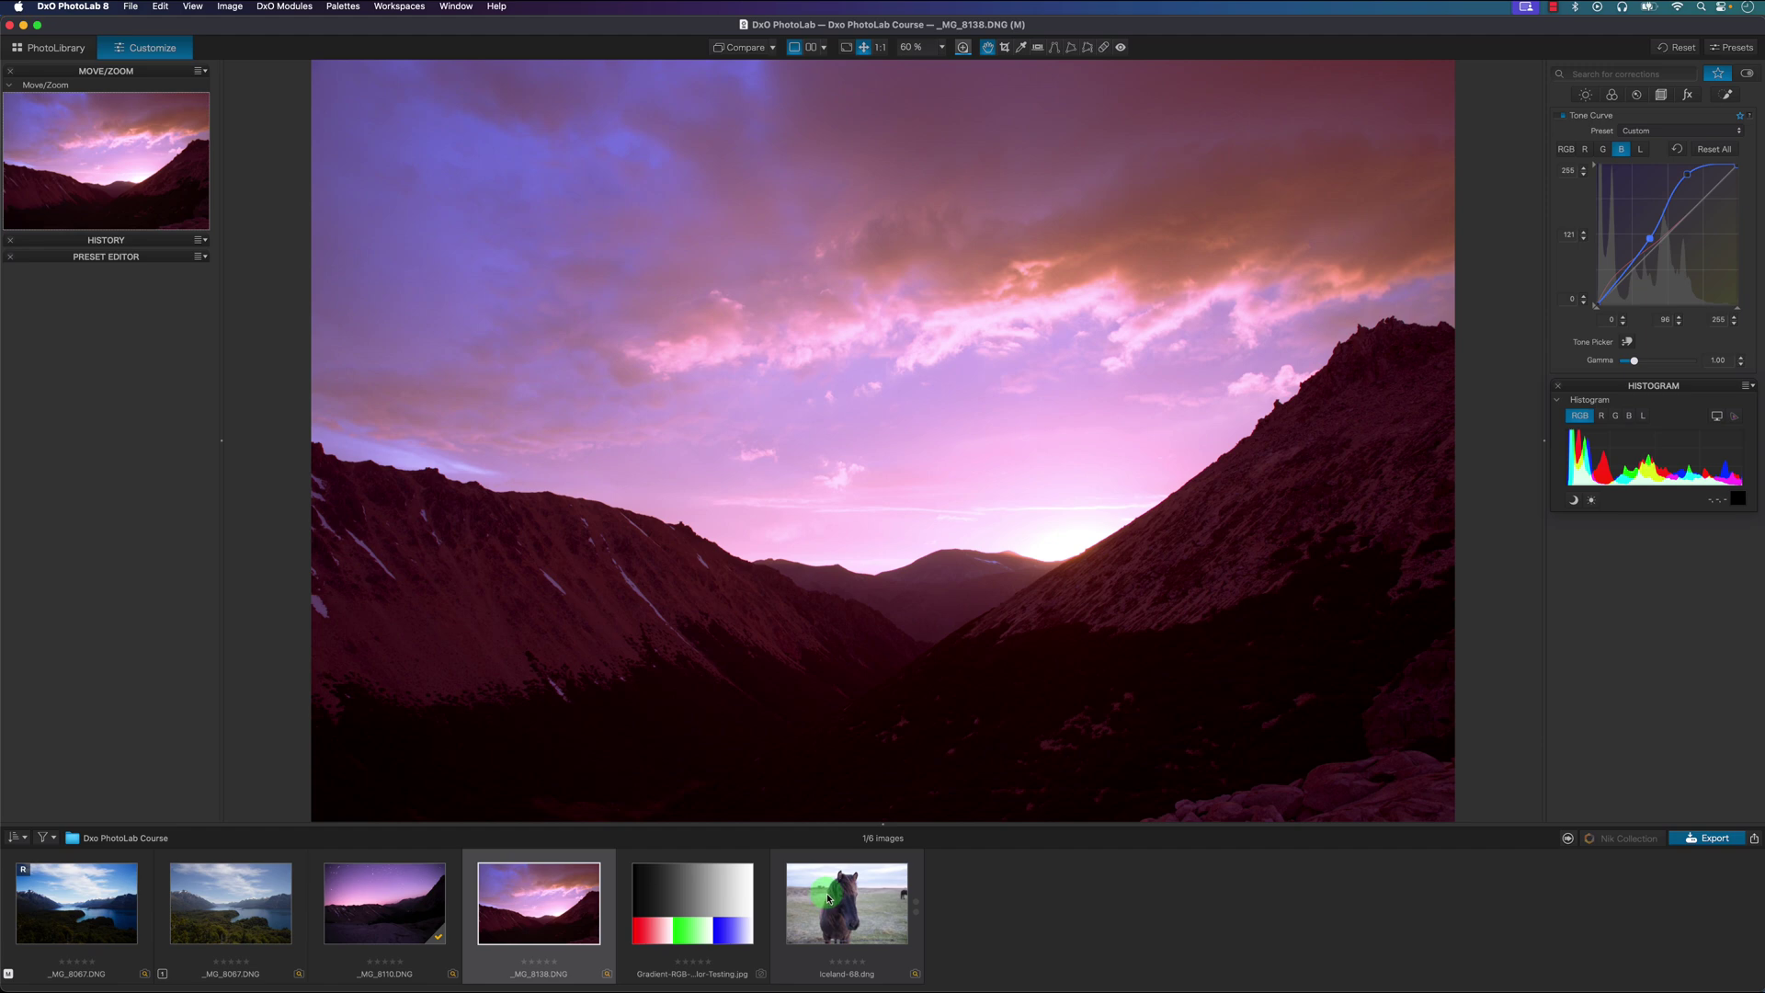
On the horse photo Iceland-68.dng, shape an RGB contrast S-curve with points at input 69, output 49 and input 177, output 191.
{"action": "left_click", "coordinate": [828, 896]}
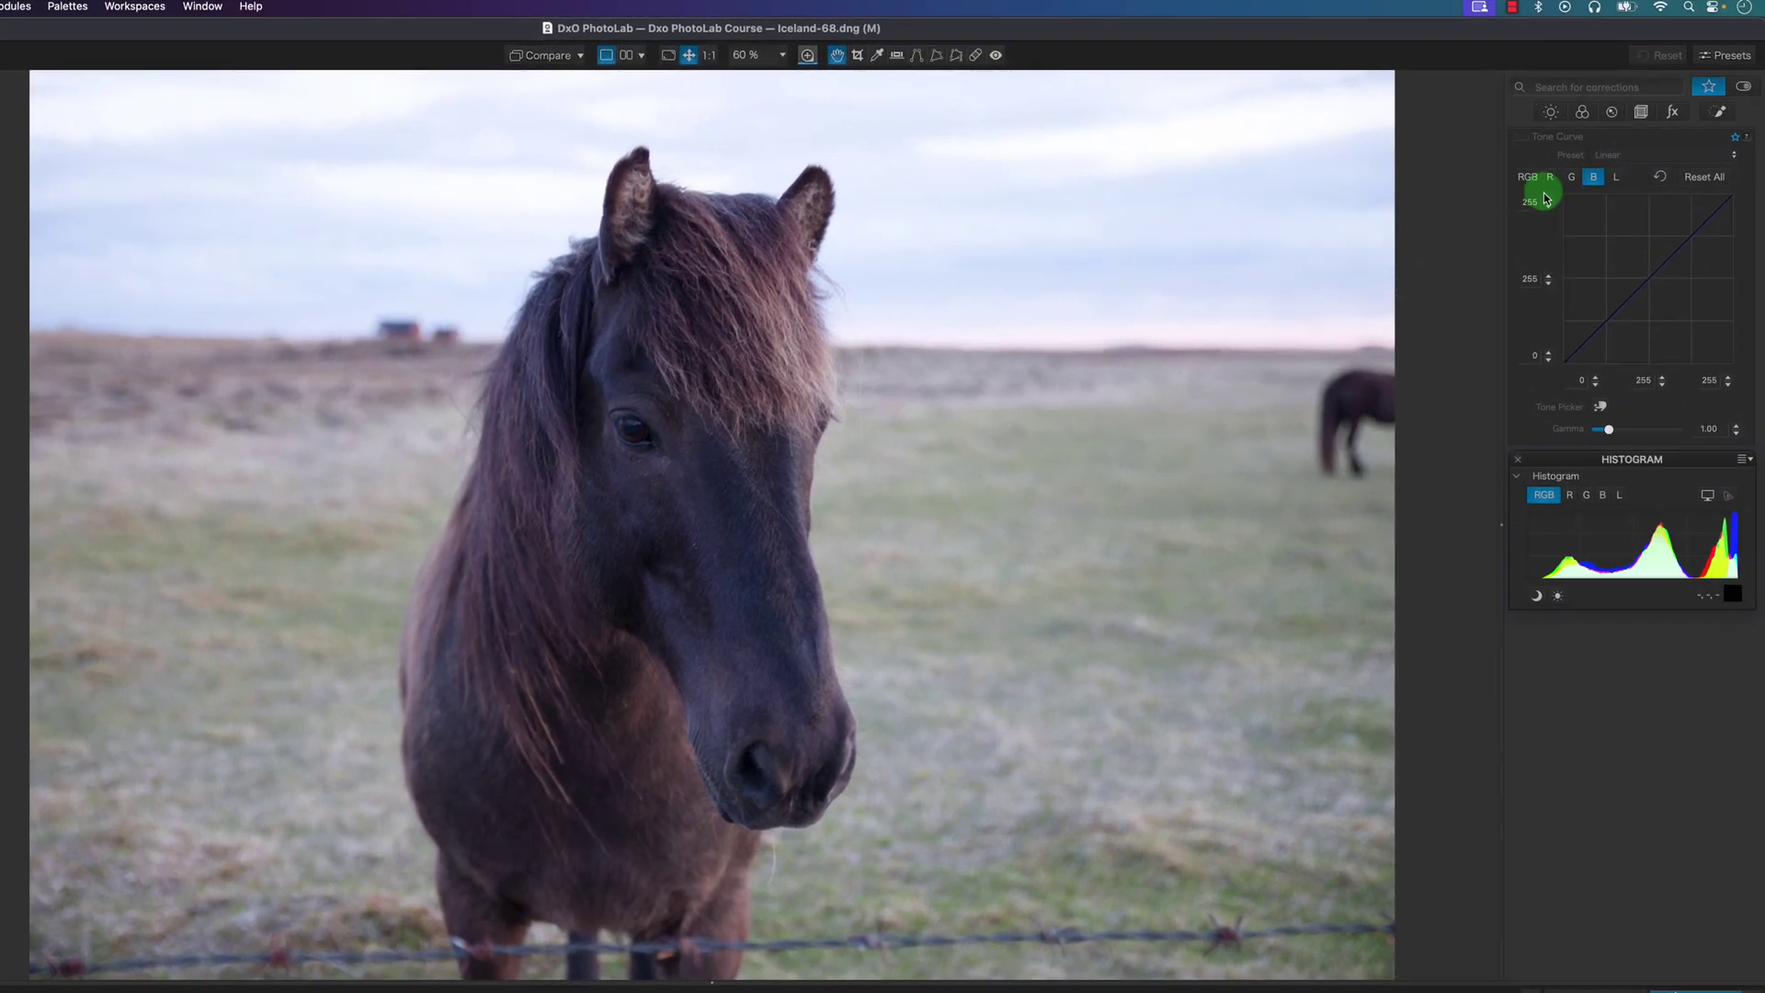
{"action": "left_click", "coordinate": [1528, 177]}
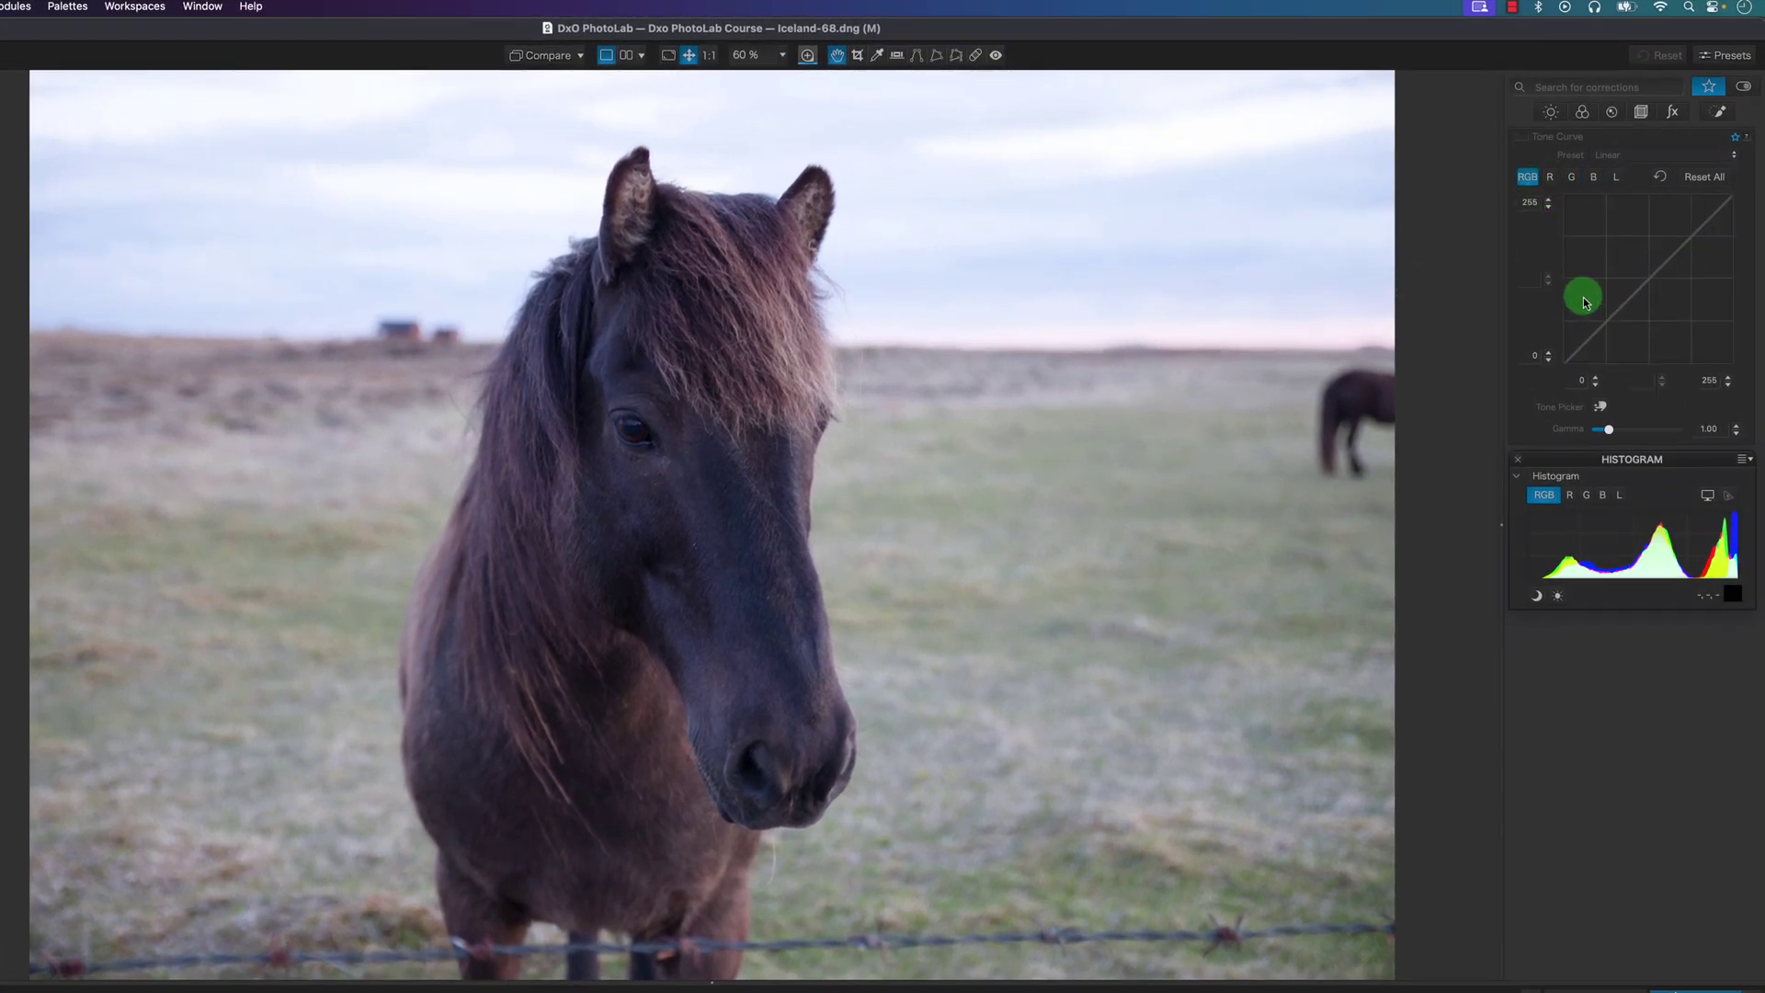
{"action": "left_click", "coordinate": [1604, 328]}
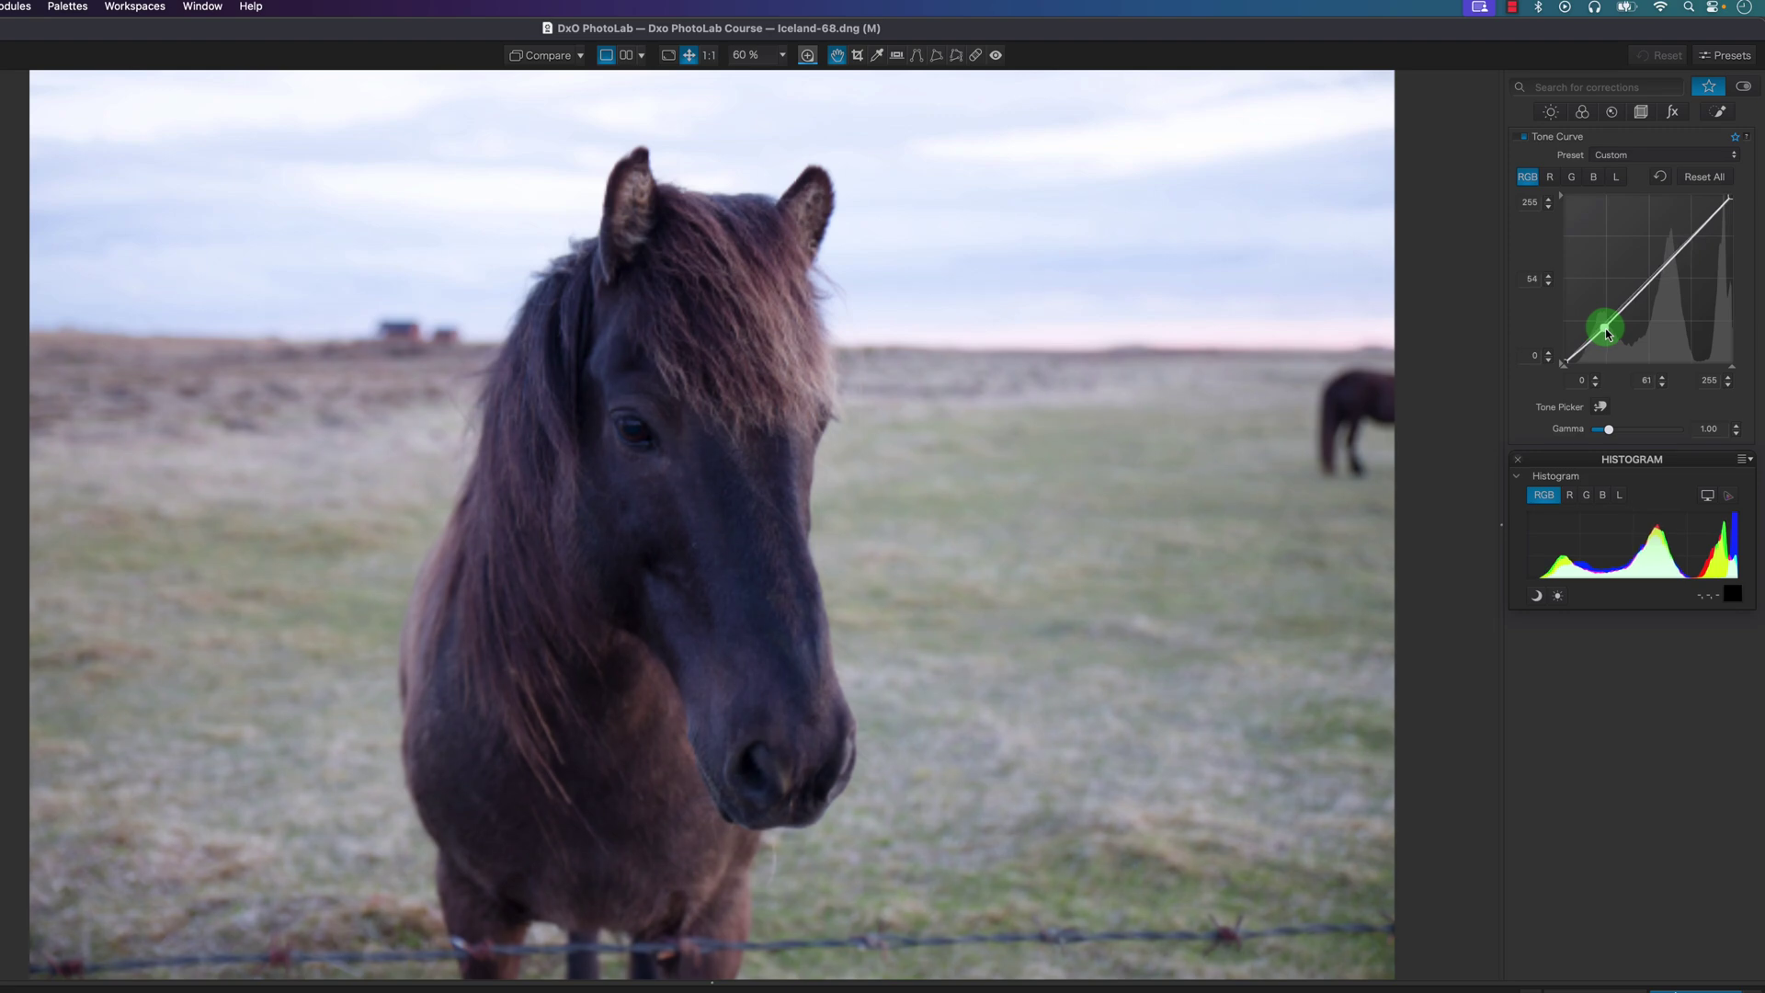
{"action": "left_click_drag", "start_coordinate": [1606, 328], "coordinate": [1608, 329]}
{"action": "left_click", "coordinate": [1686, 251]}
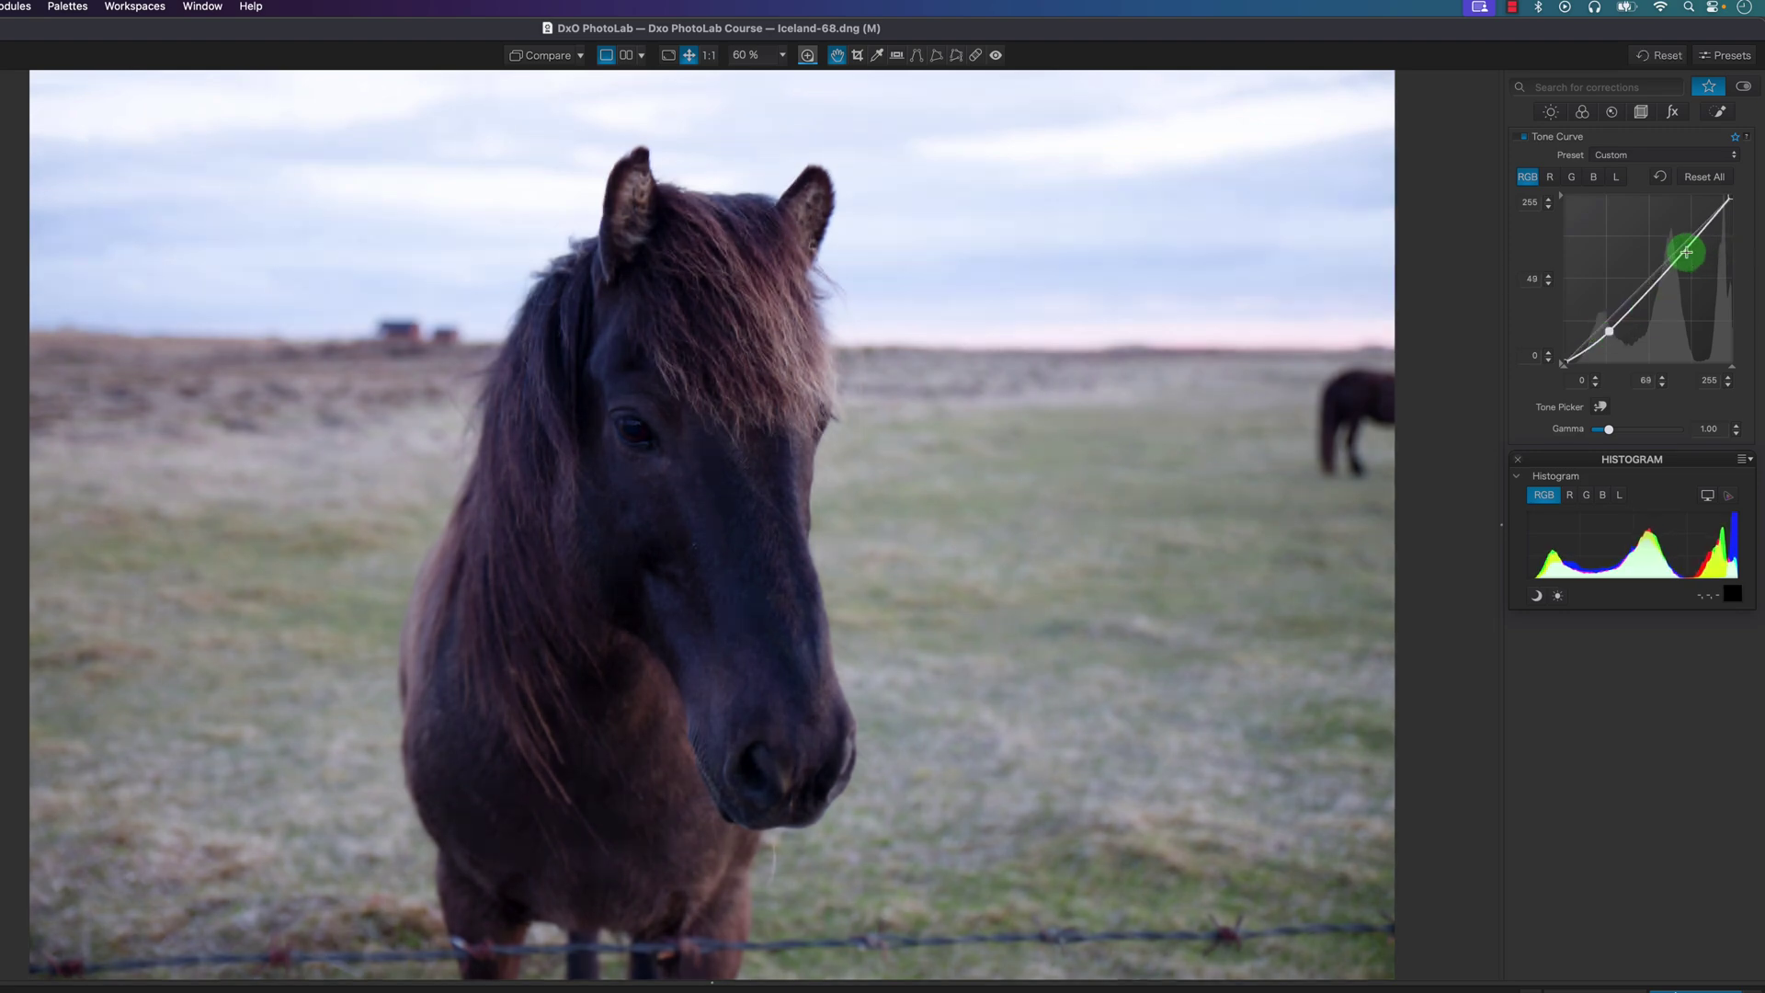
{"action": "left_click_drag", "start_coordinate": [1685, 252], "coordinate": [1681, 237]}
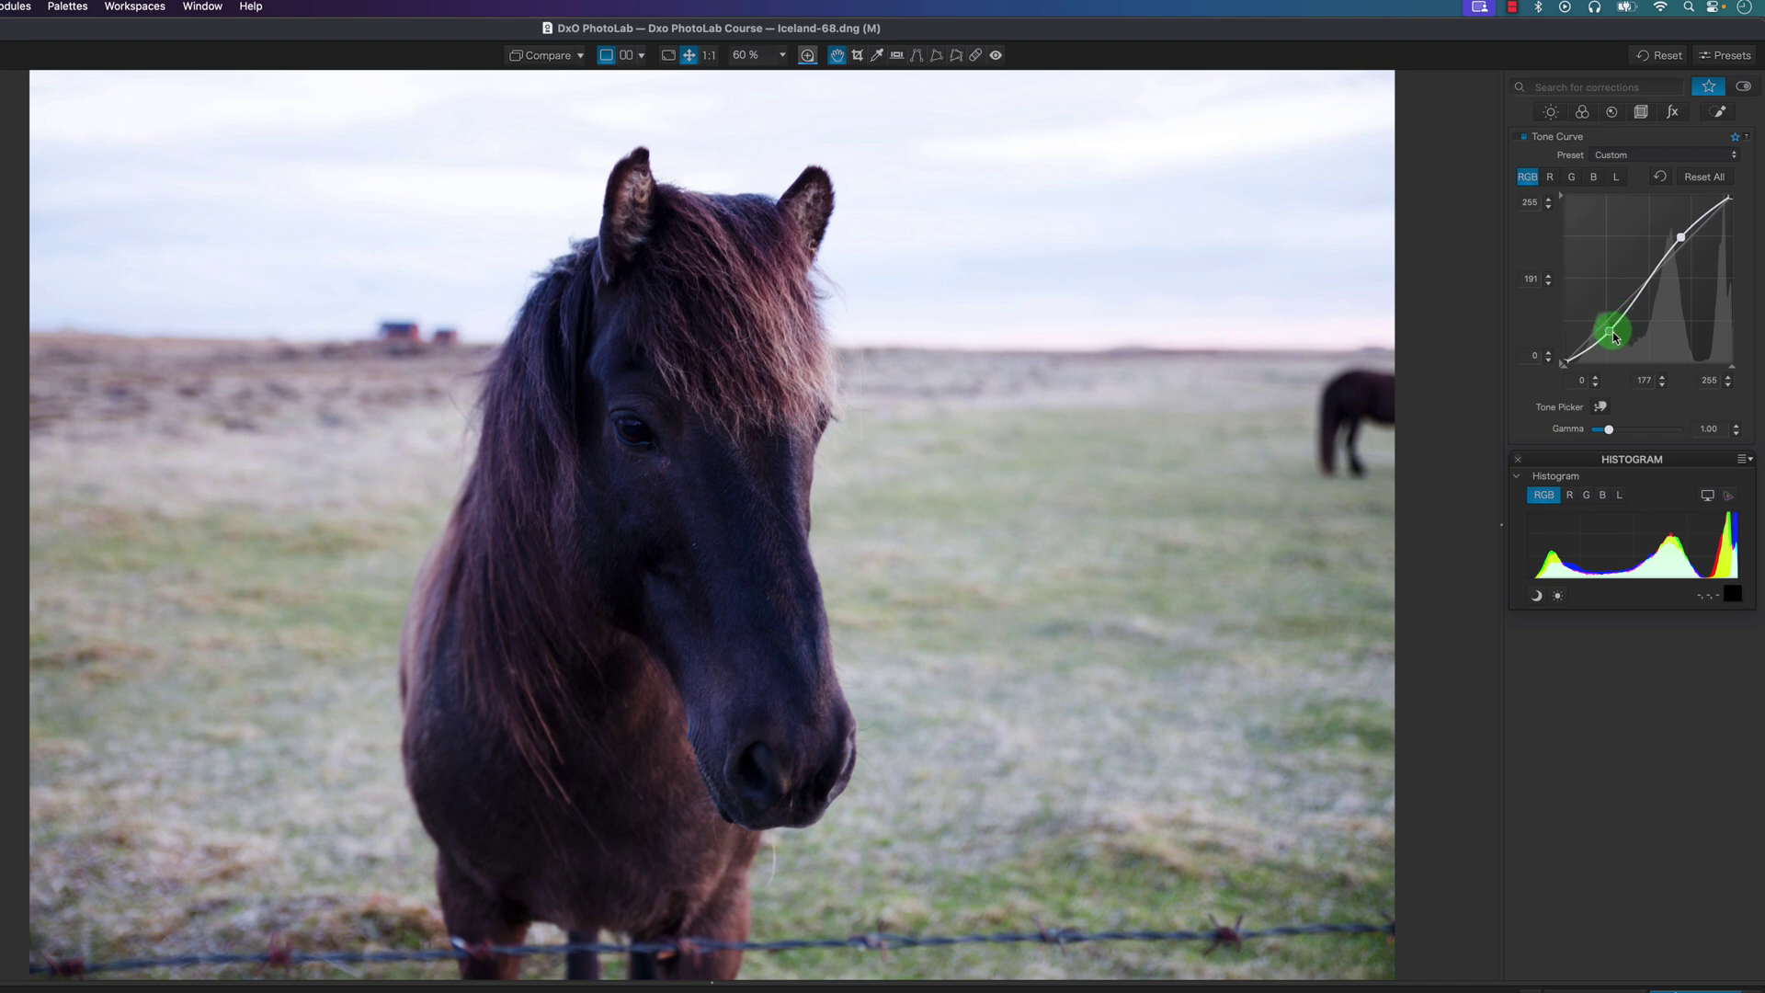
{"action": "left_click", "coordinate": [1611, 332]}
Raise the horse photo's red curve and its blue curve highlights, anchoring the blue midtones at input 152, output 160.
{"action": "left_click", "coordinate": [1572, 178]}
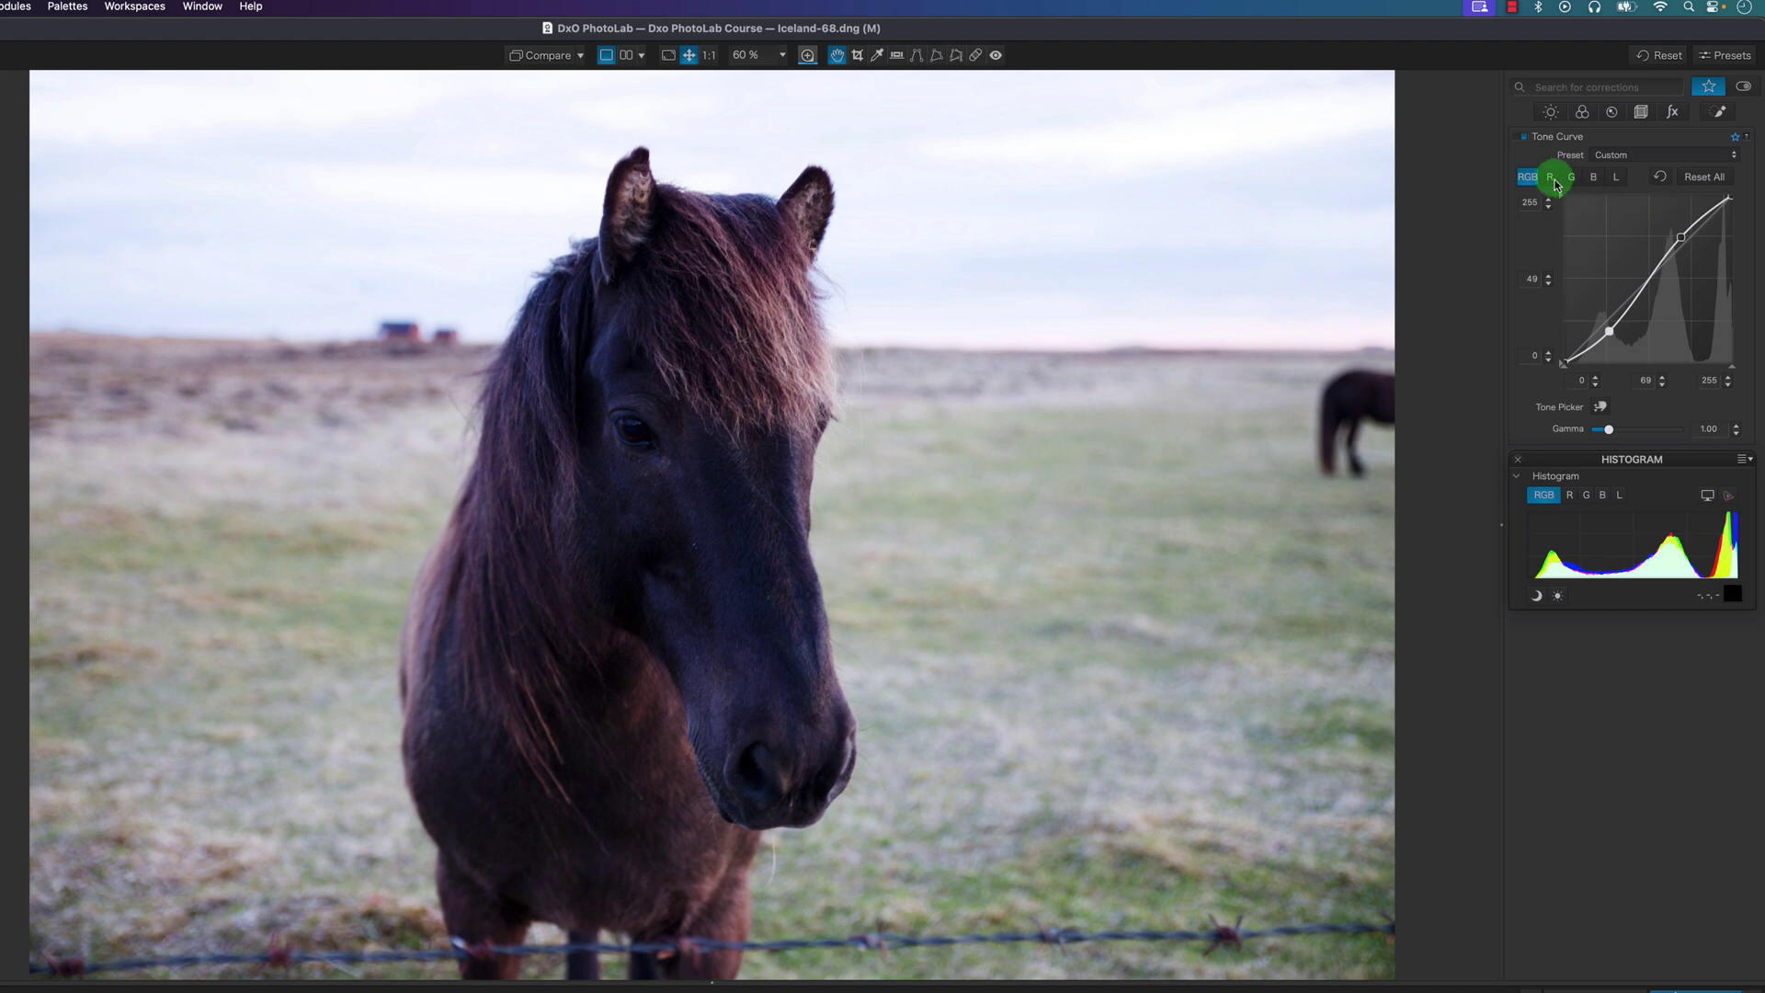
{"action": "left_click", "coordinate": [1551, 179]}
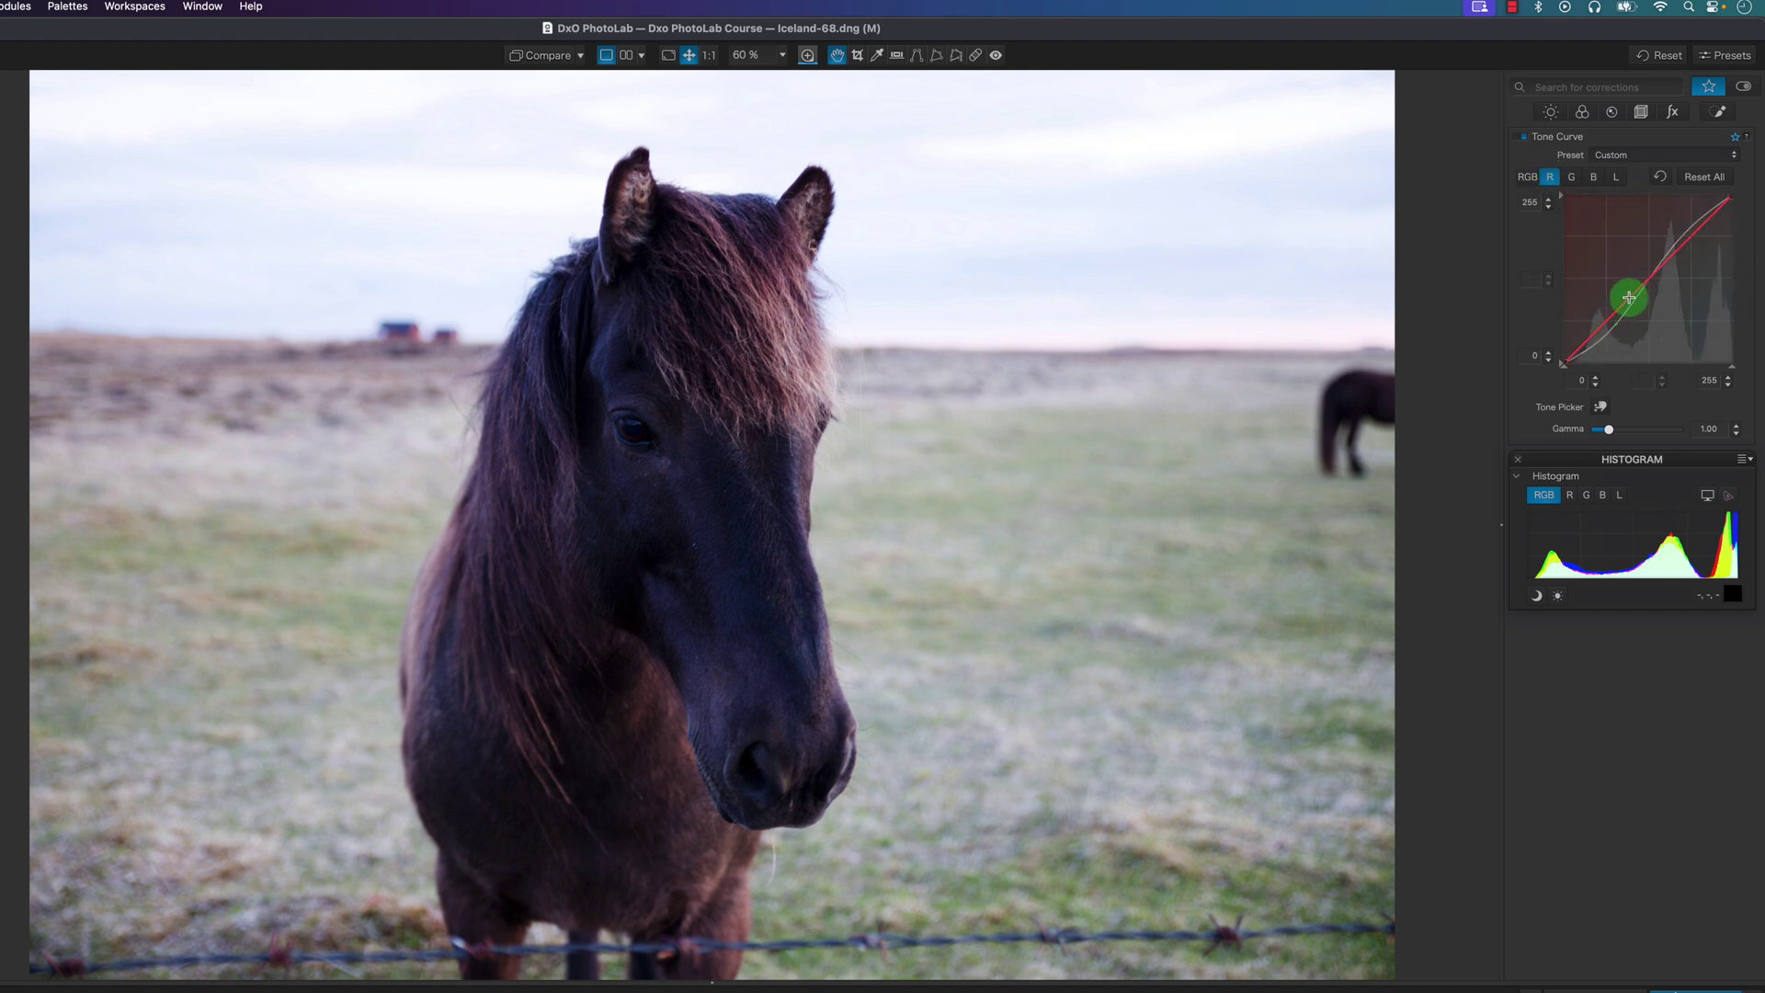
{"action": "left_click_drag", "start_coordinate": [1636, 292], "coordinate": [1668, 266]}
{"action": "left_click", "coordinate": [1595, 177]}
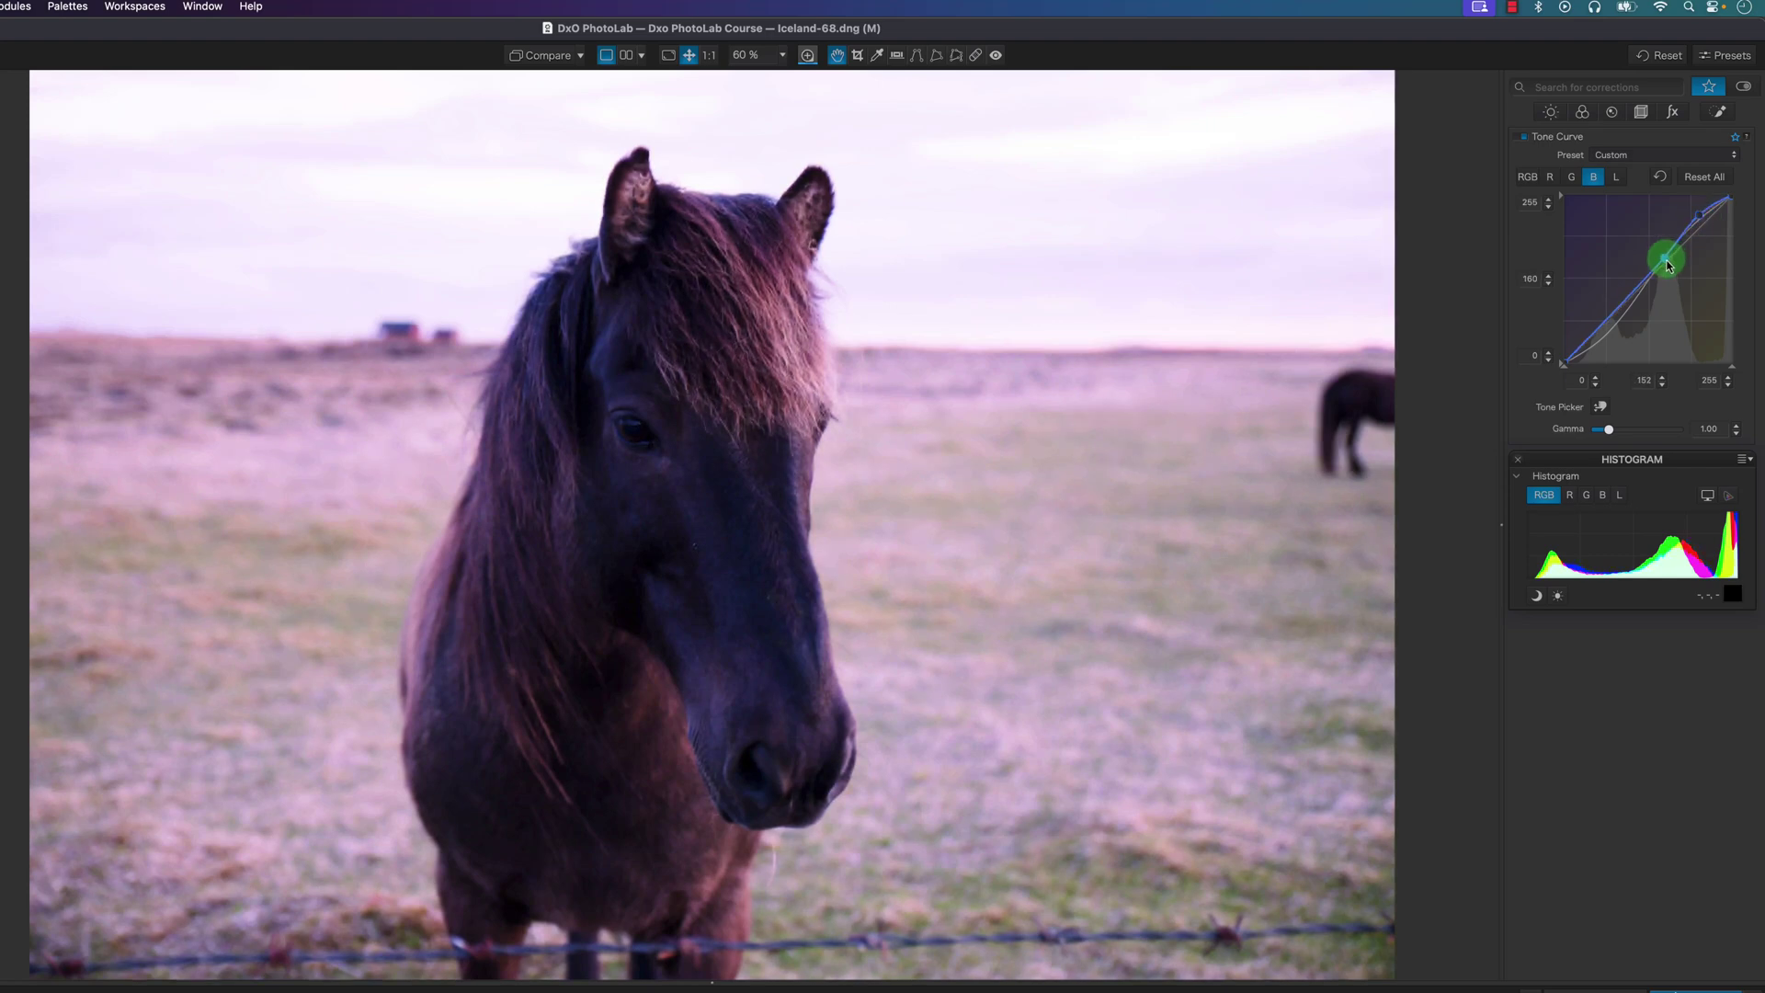
Inspect the horse photo's green curve and try adjusting the shadows on its blue curve.
{"action": "left_click", "coordinate": [1572, 177]}
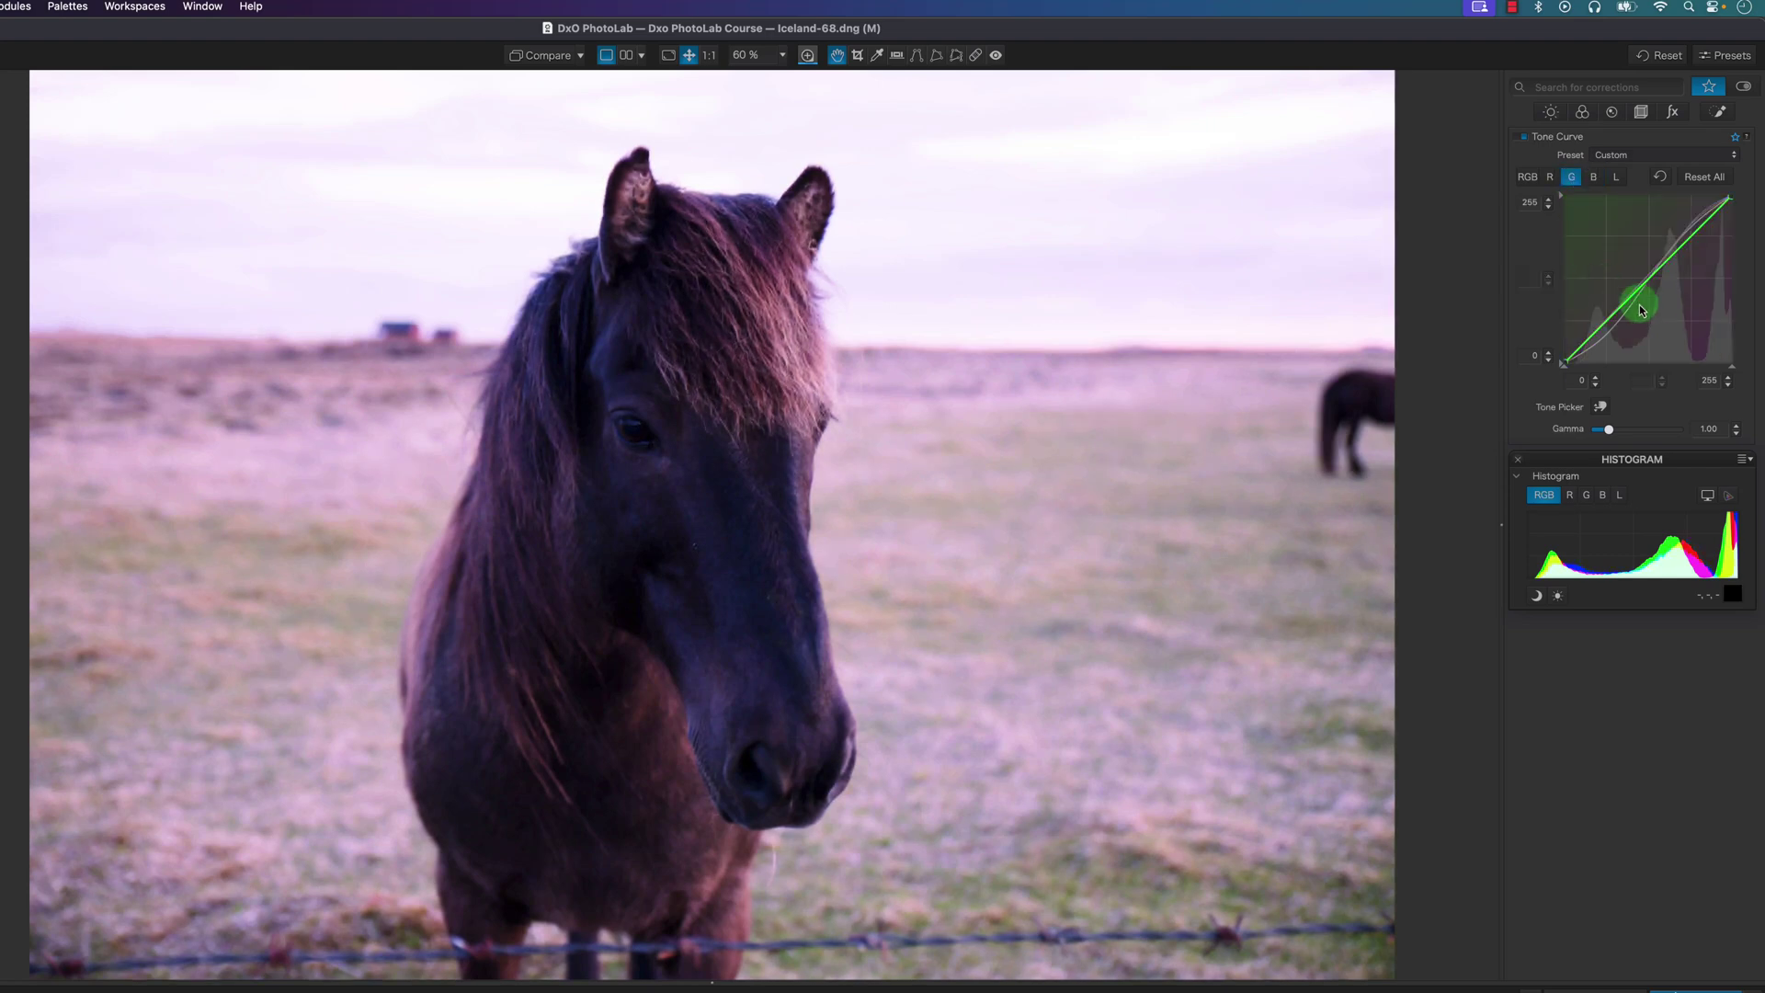
{"action": "left_click", "coordinate": [1594, 177]}
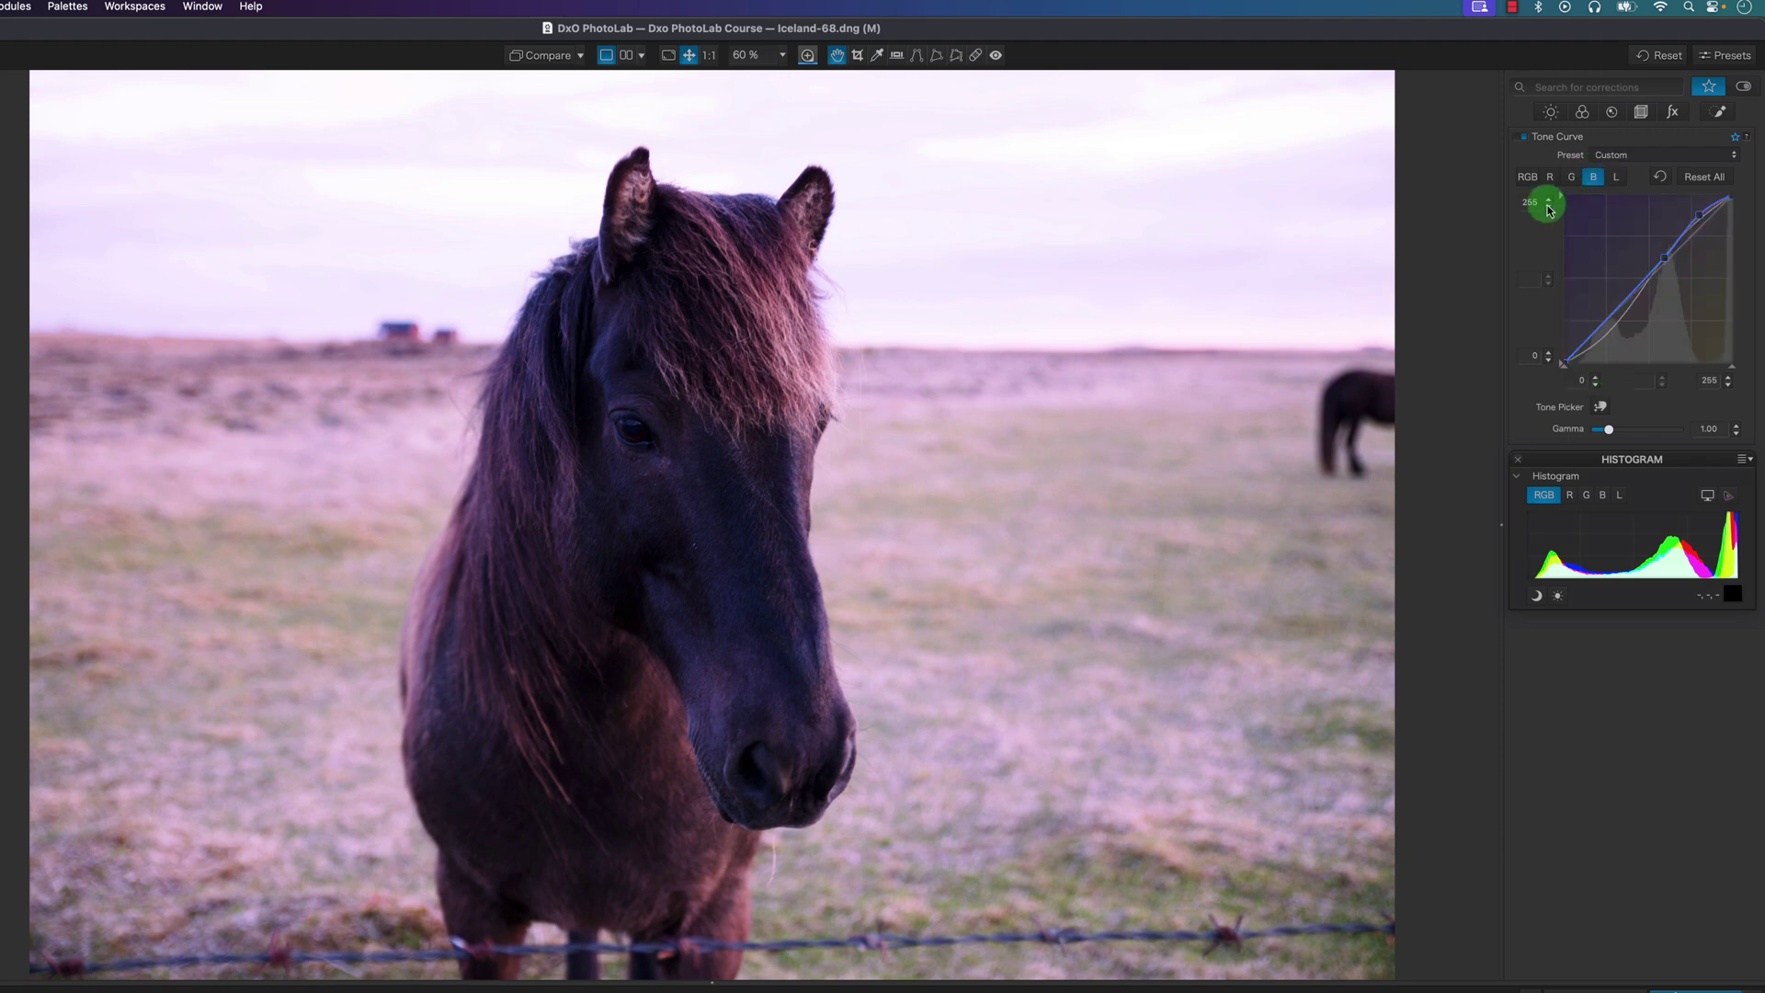
{"action": "left_click", "coordinate": [1595, 332]}
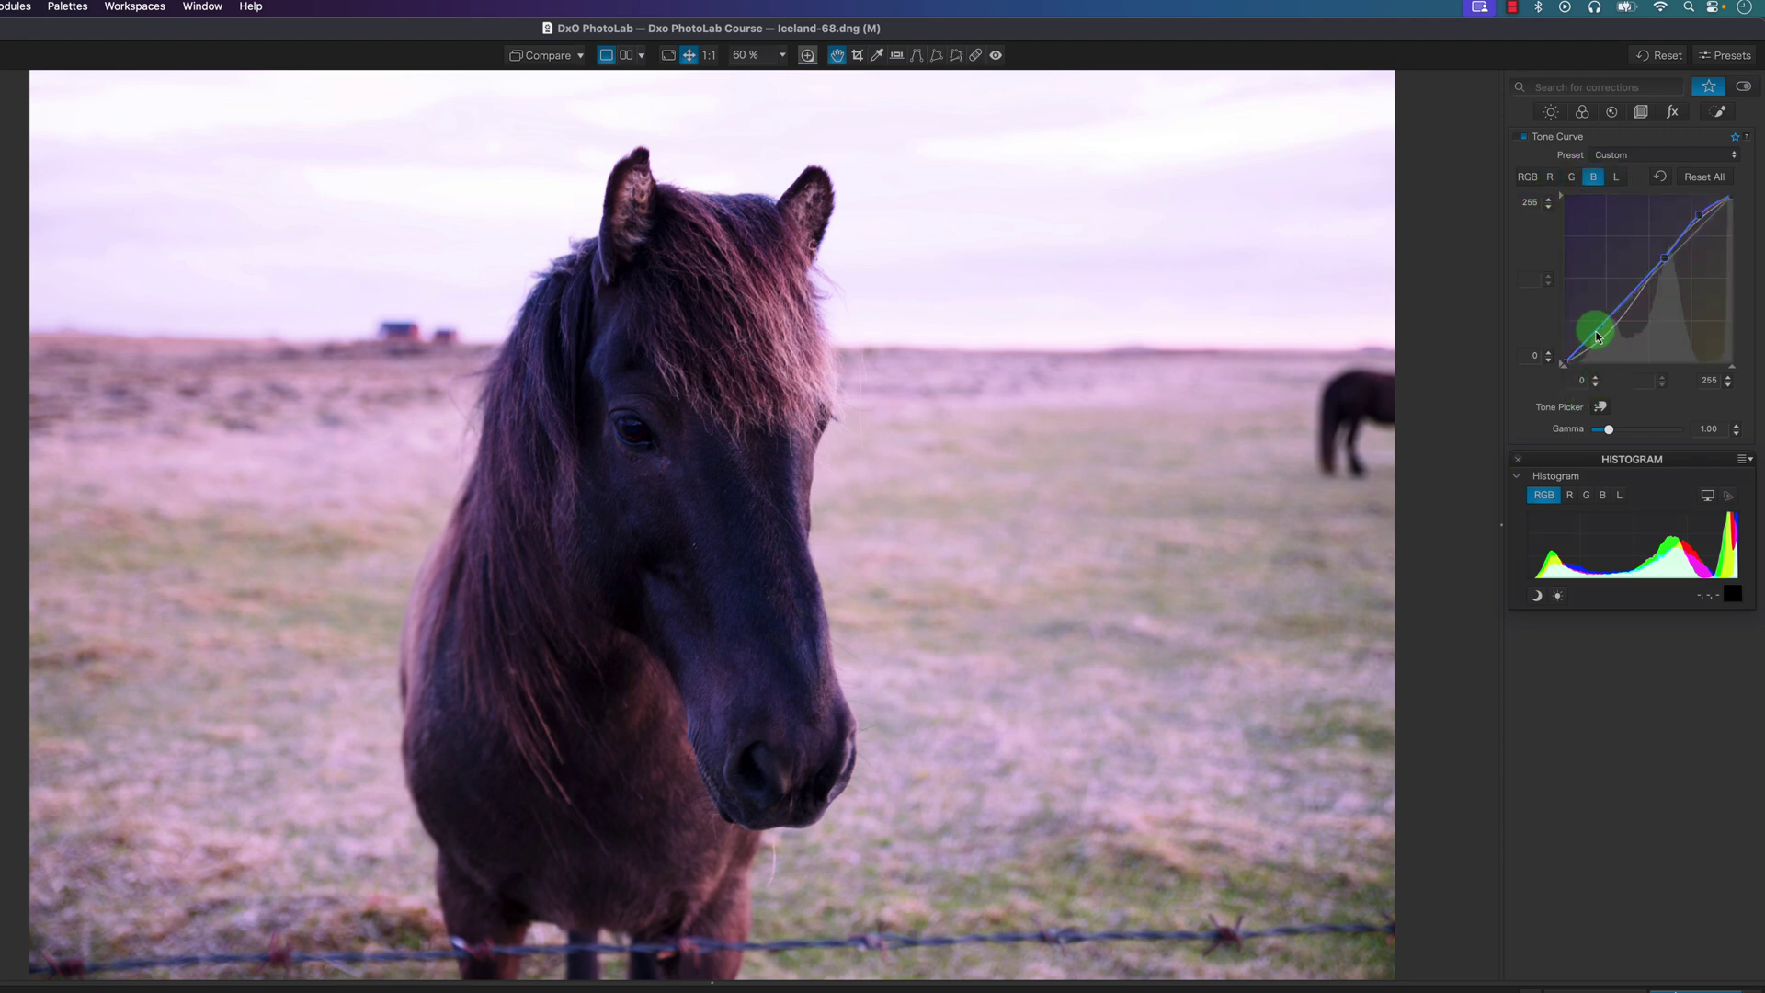
{"action": "left_click_drag", "start_coordinate": [1597, 337], "coordinate": [1595, 187]}
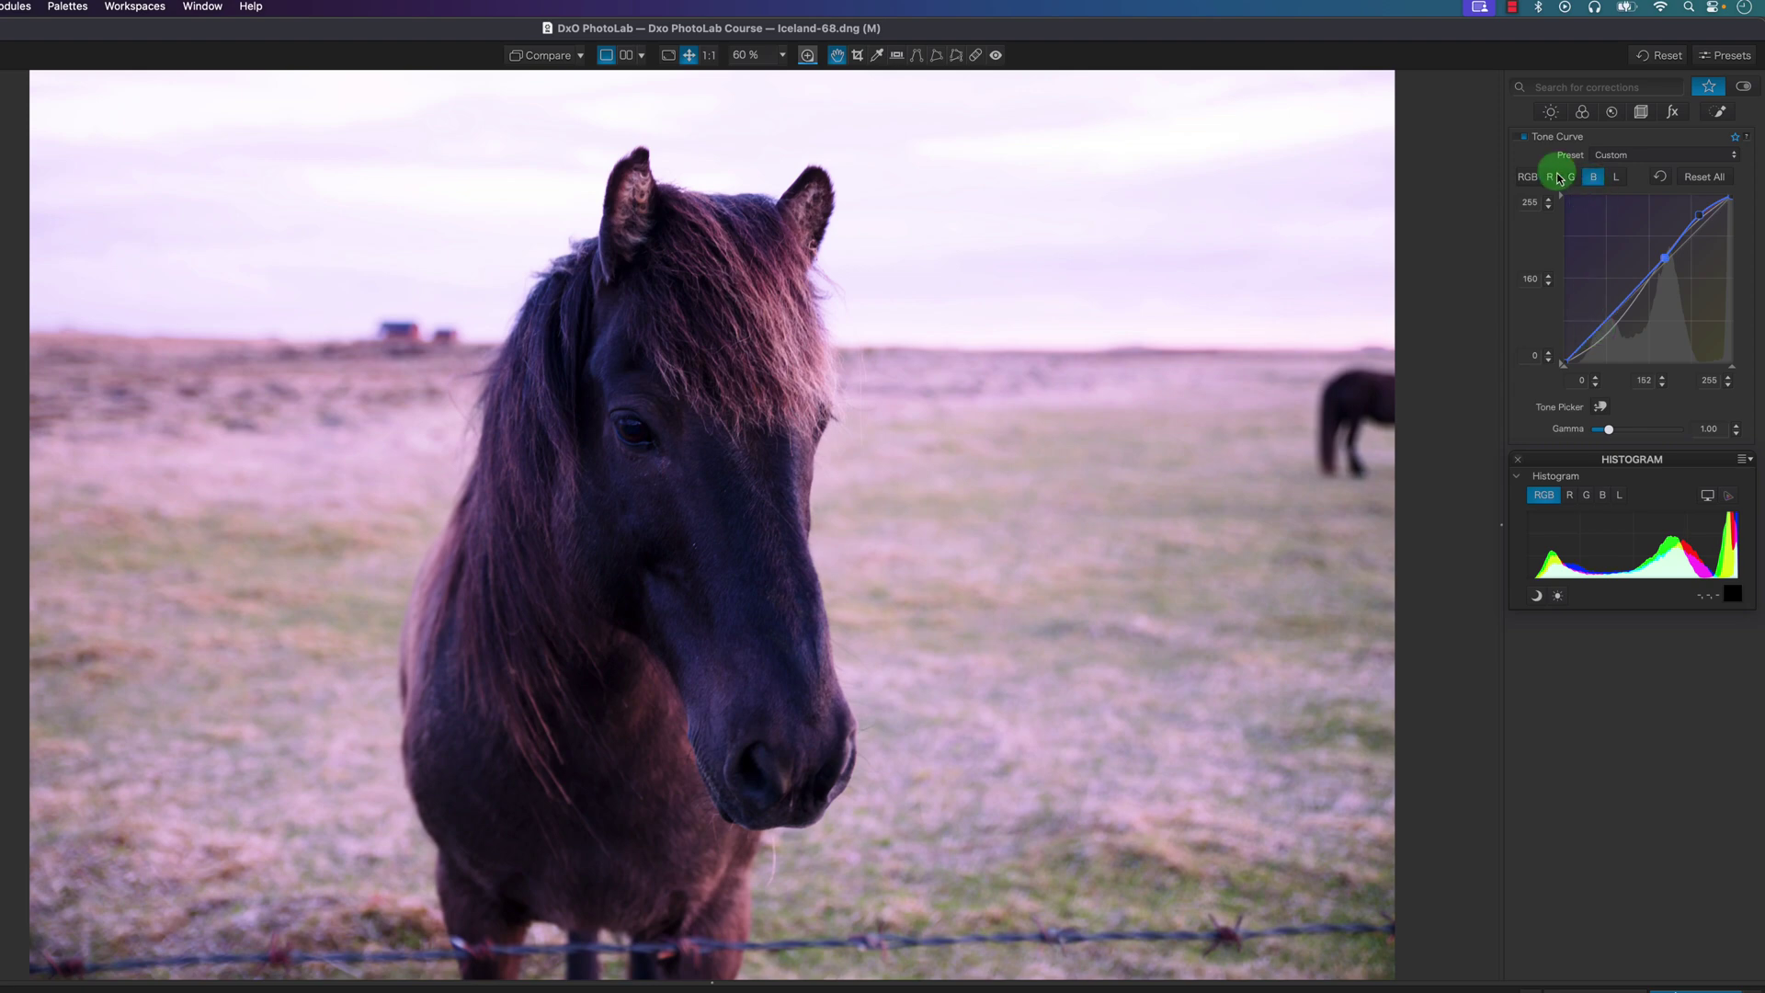
Lift the horse photo's shadows on the red curve to input 39, output 60 and on the green curve to input 57, output 73.
{"action": "left_click", "coordinate": [1551, 176]}
{"action": "left_click_drag", "start_coordinate": [1597, 332], "coordinate": [1591, 328]}
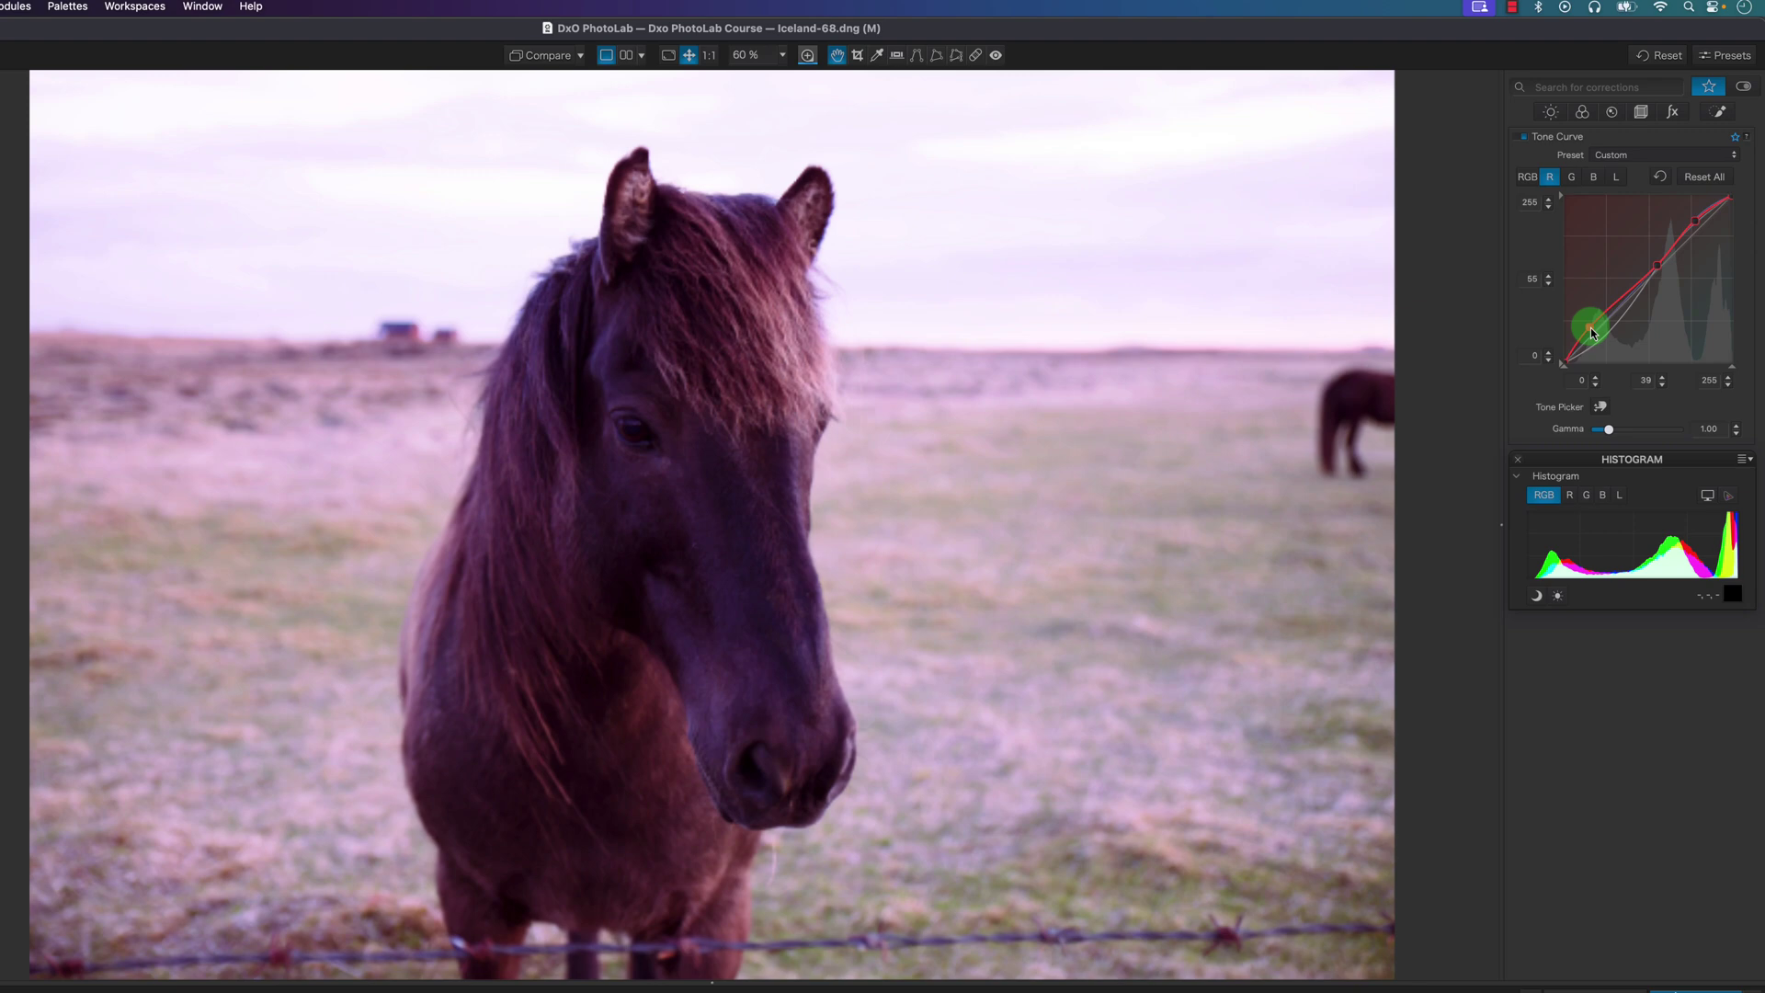
{"action": "left_click", "coordinate": [1571, 176]}
{"action": "left_click_drag", "start_coordinate": [1607, 329], "coordinate": [1606, 322]}
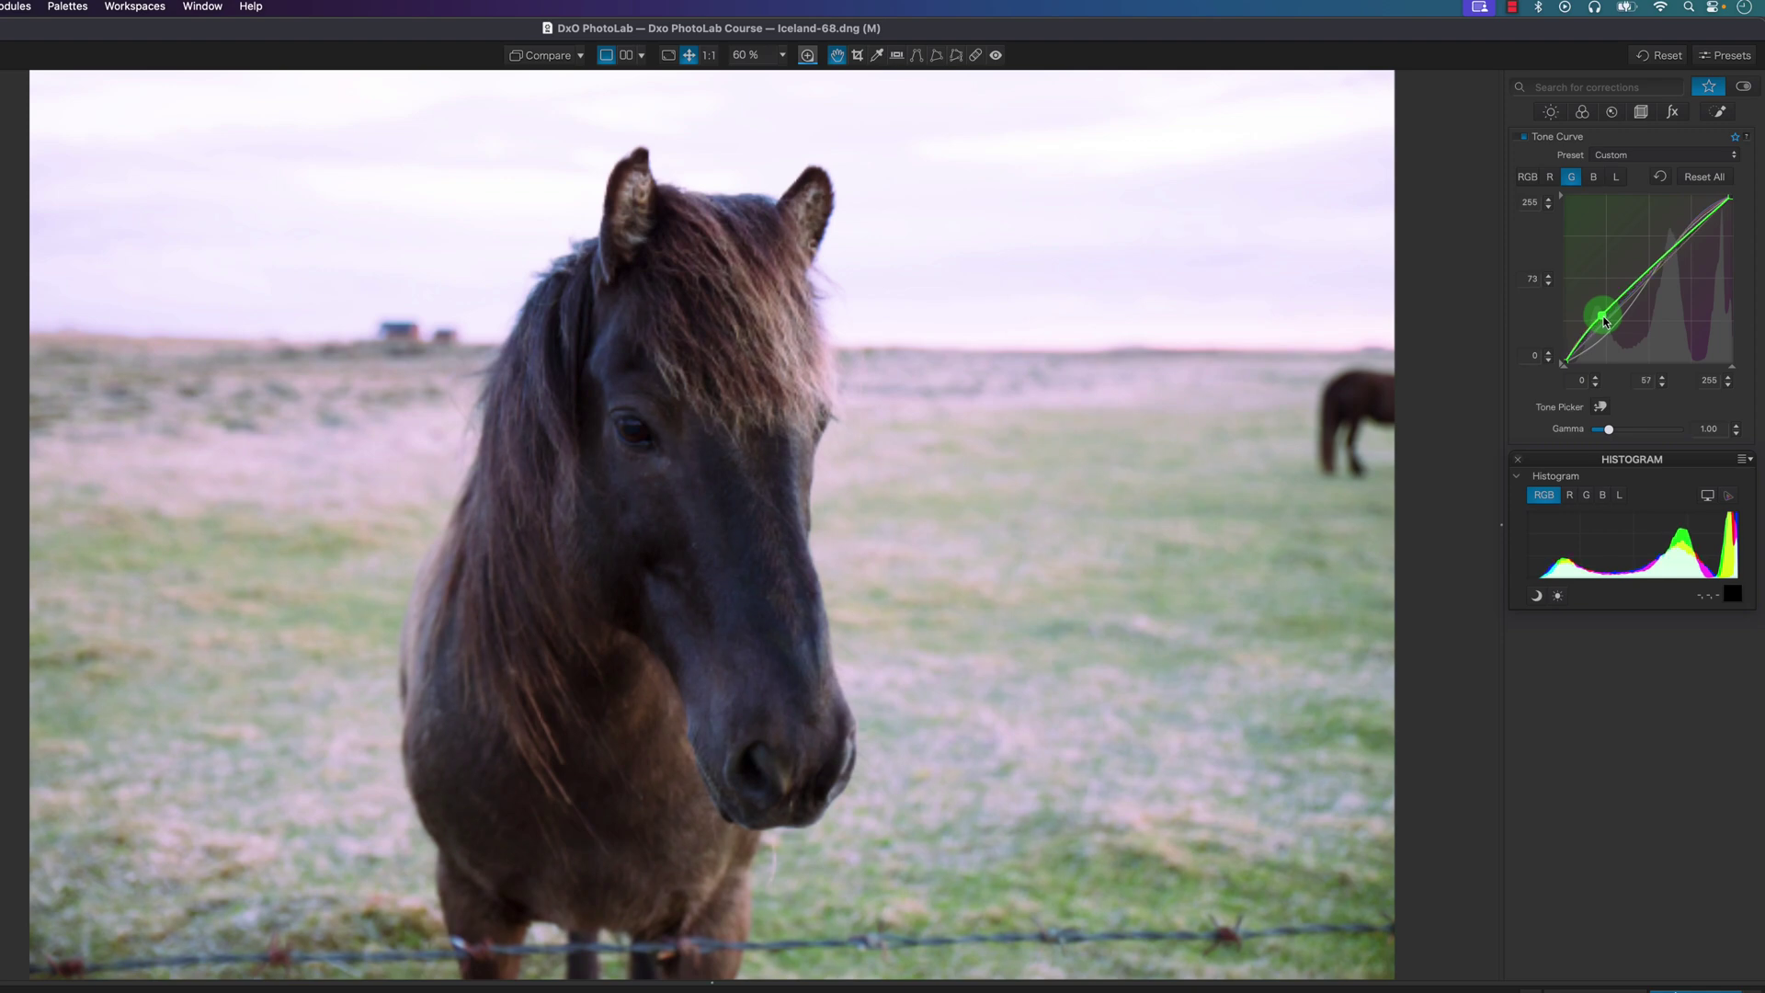
{"action": "left_click", "coordinate": [1550, 176]}
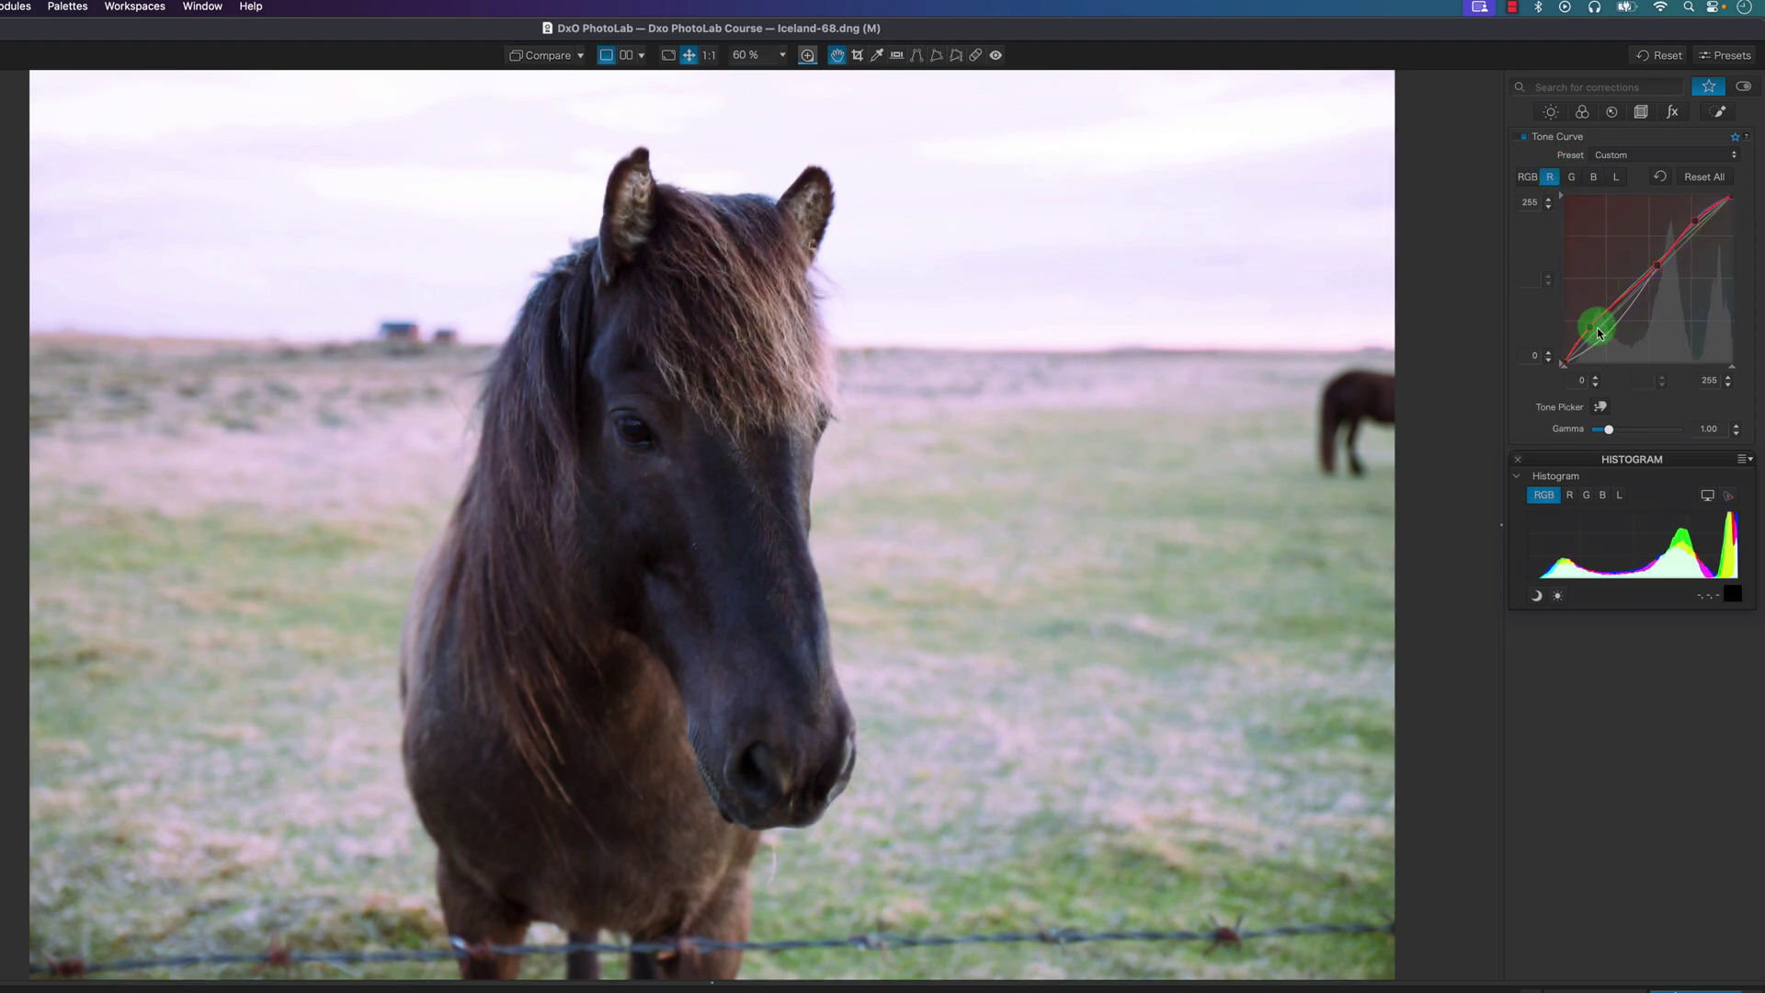
{"action": "left_click", "coordinate": [1597, 329]}
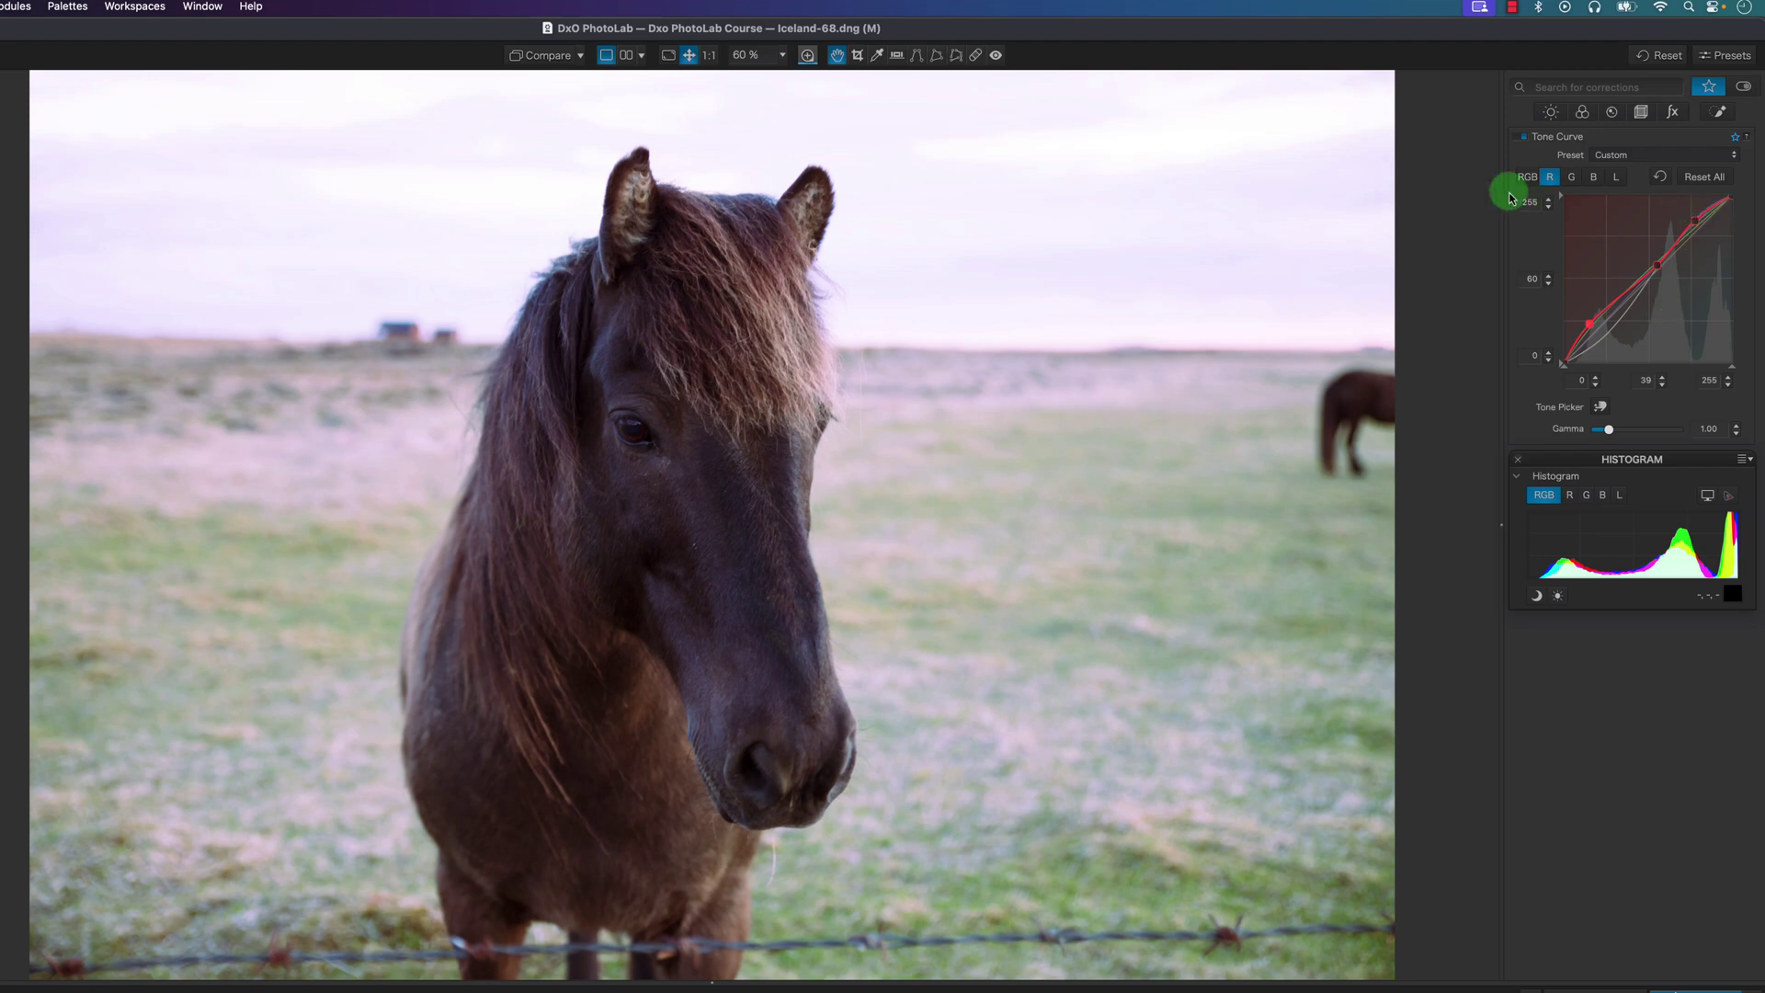
Compare the horse photo with the Tone Curve correction switched off and on.
{"action": "left_click", "coordinate": [1524, 137]}
{"action": "left_click", "coordinate": [1524, 138]}
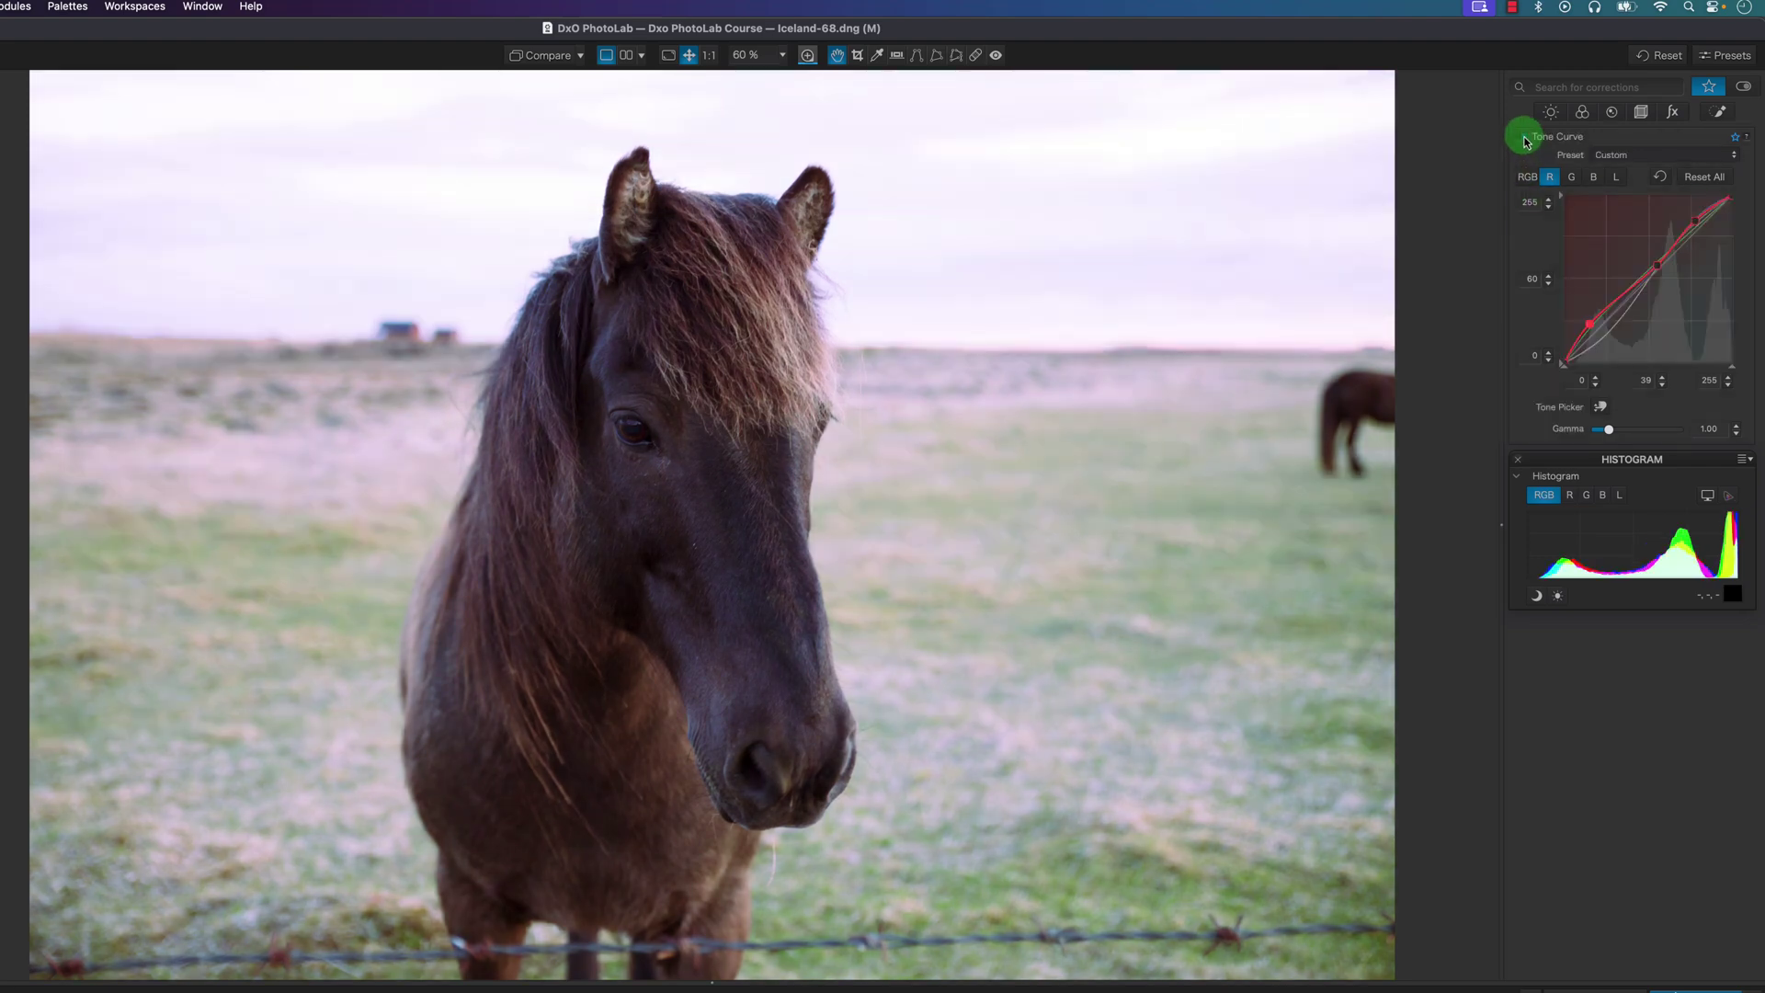
{"action": "left_click", "coordinate": [1524, 138]}
{"action": "left_click", "coordinate": [1524, 138]}
Raise the shadows on the blue curve with a point at input 48, output 61.
{"action": "left_click", "coordinate": [1595, 176]}
{"action": "left_click", "coordinate": [1736, 276]}
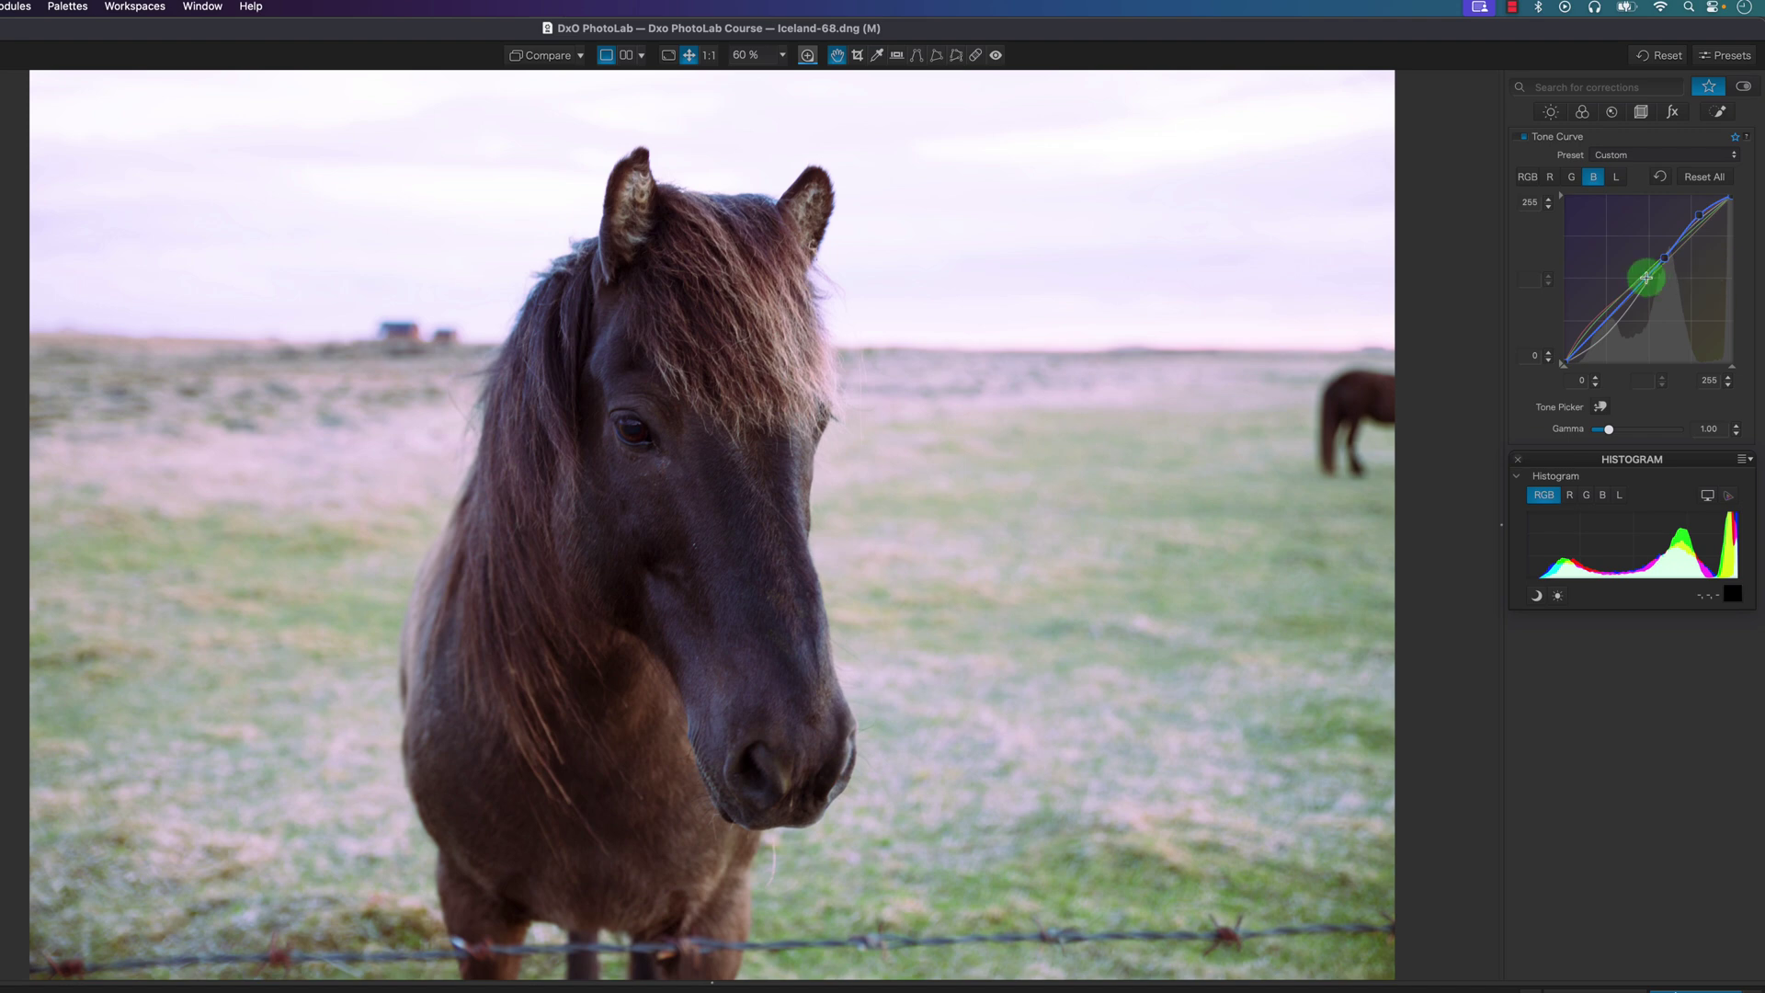
{"action": "left_click", "coordinate": [1600, 333]}
{"action": "left_click_drag", "start_coordinate": [1598, 331], "coordinate": [1597, 328]}
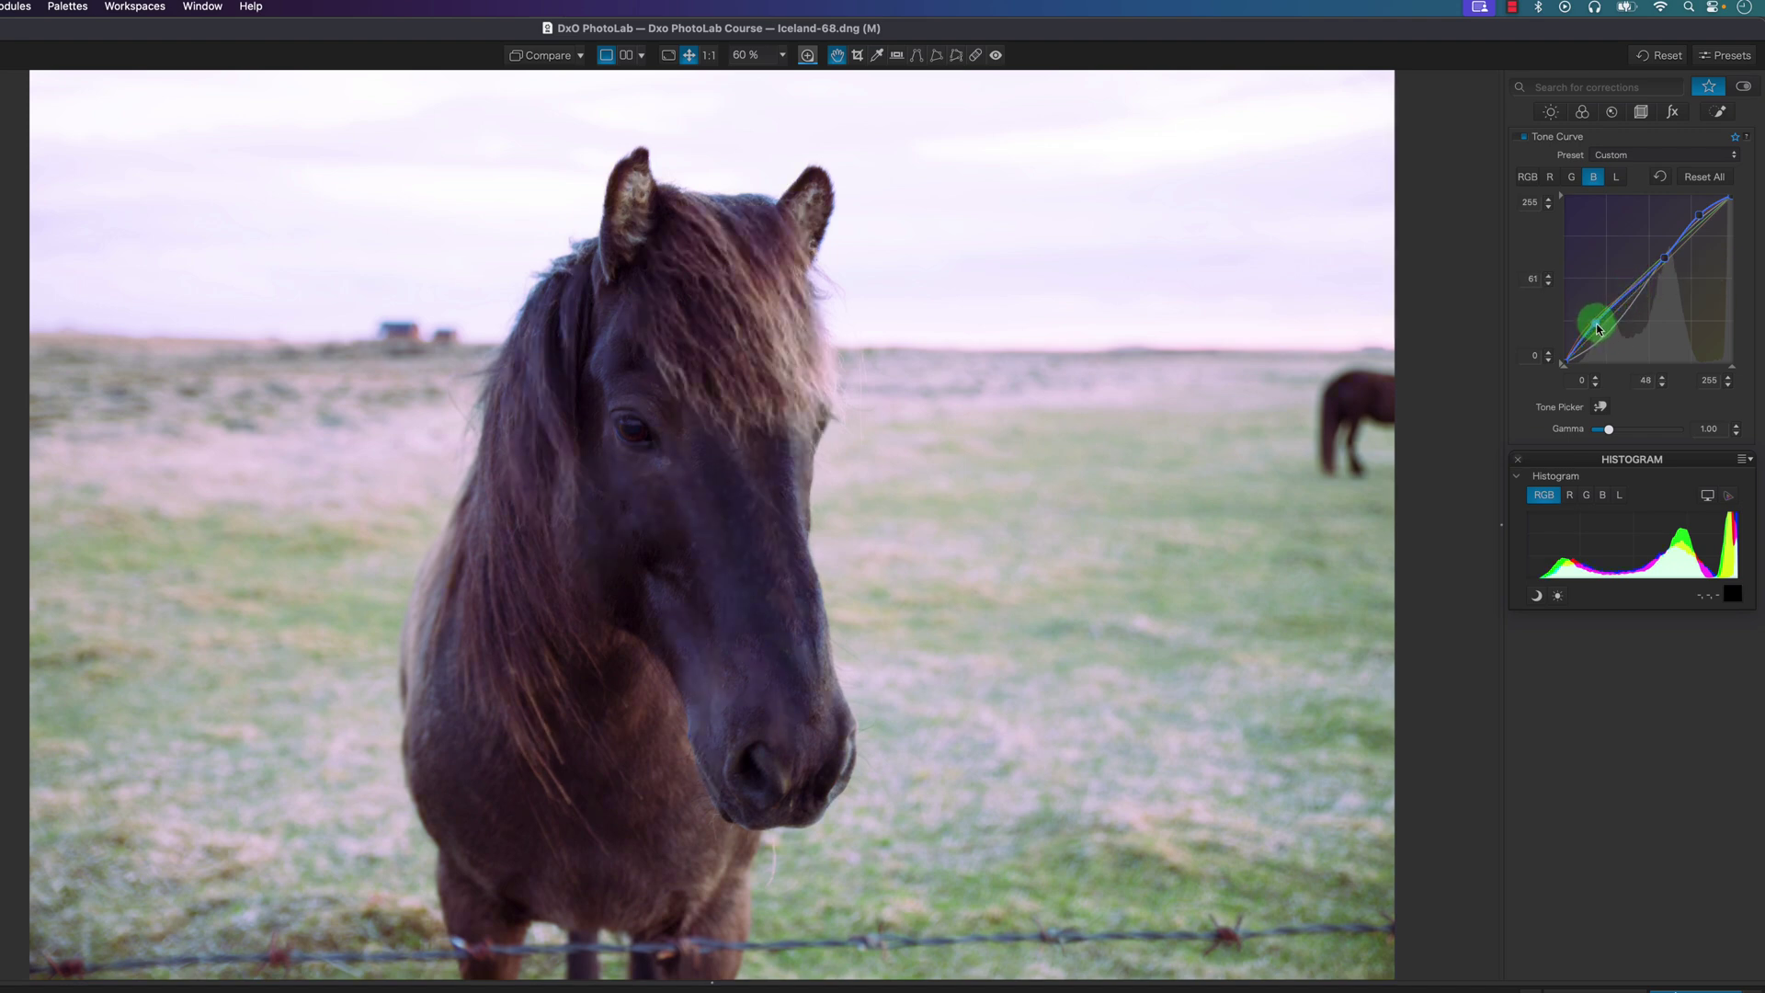
Lower the shadow point on the red curve to input 53, output 43 and on the green curve to input 58, output 50.
{"action": "left_click", "coordinate": [1552, 176]}
{"action": "left_click", "coordinate": [1572, 179]}
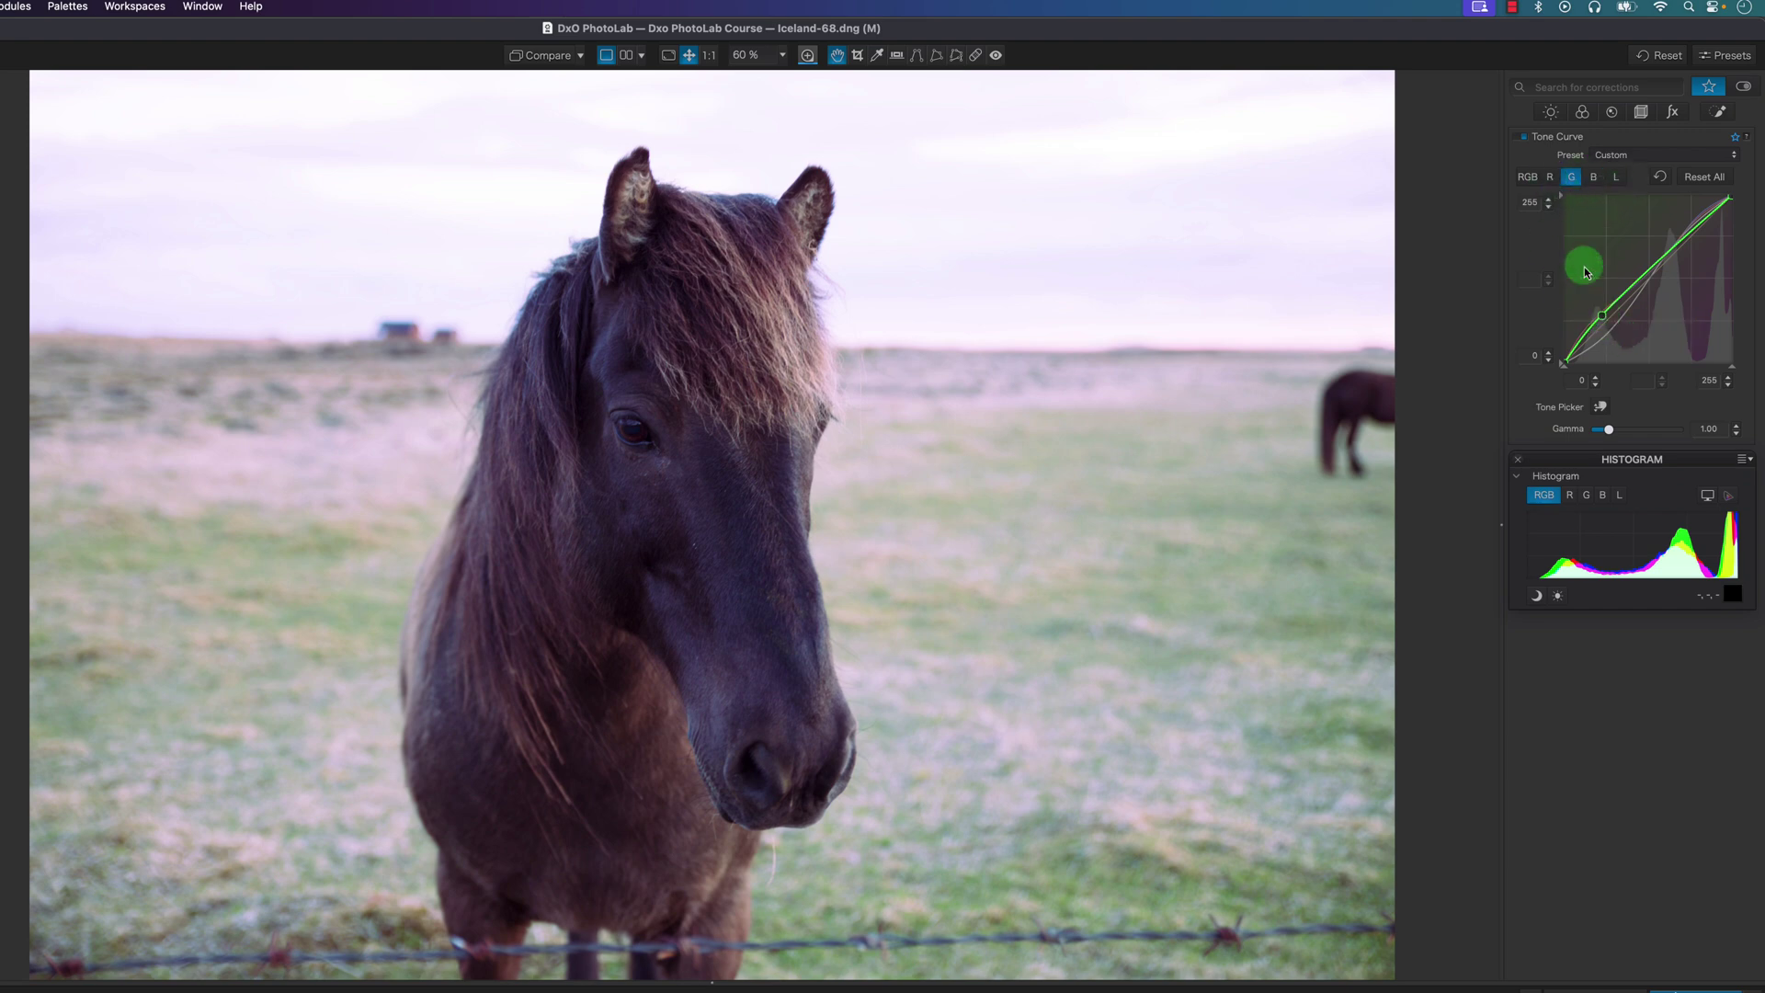
{"action": "left_click", "coordinate": [1551, 177]}
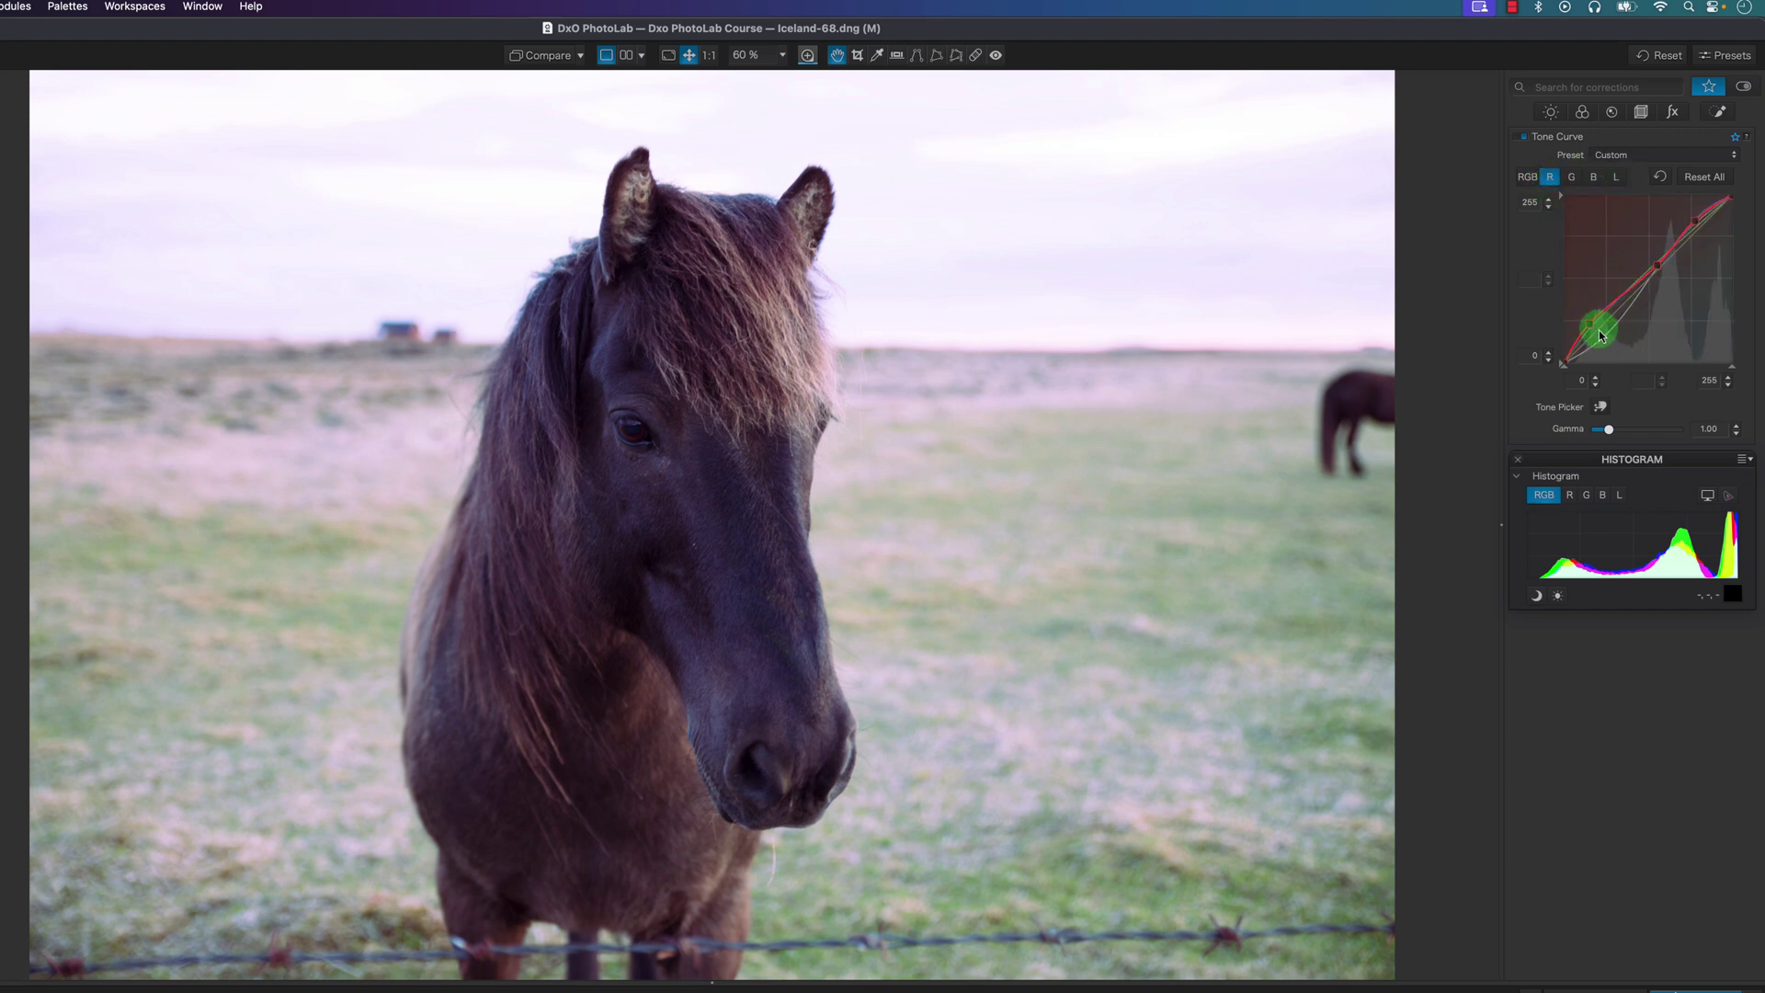
{"action": "left_click_drag", "start_coordinate": [1600, 335], "coordinate": [1602, 339]}
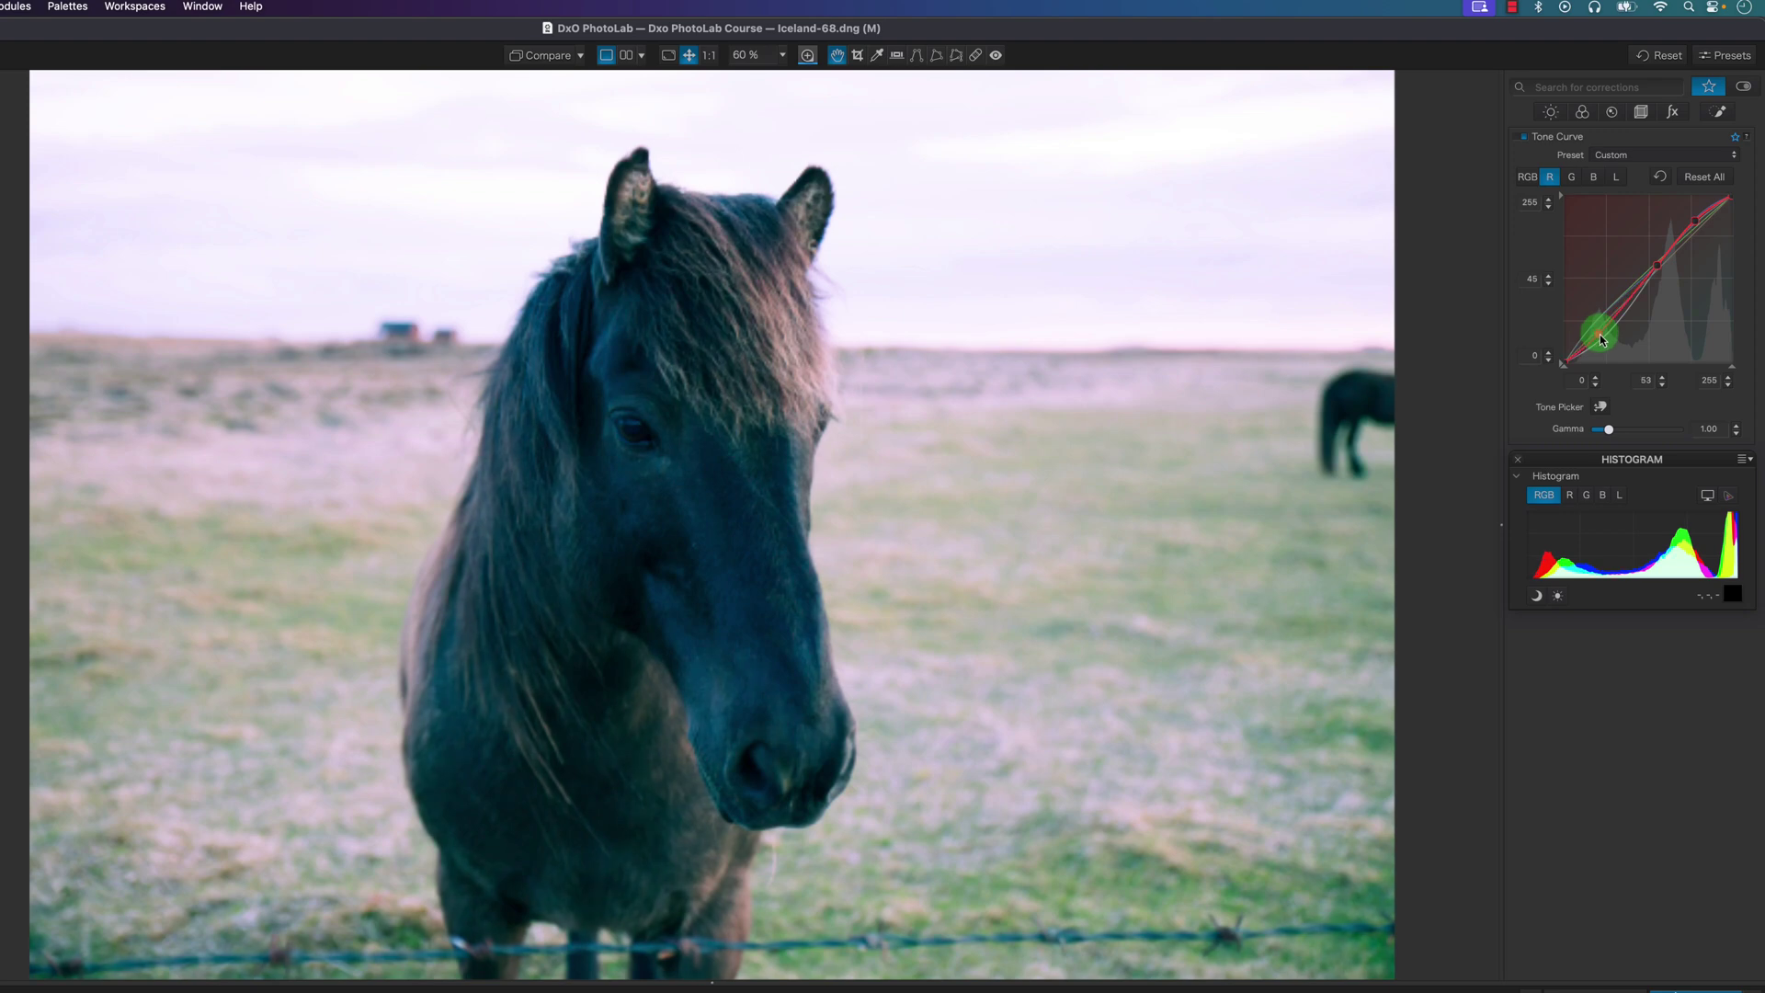
{"action": "left_click", "coordinate": [1571, 177]}
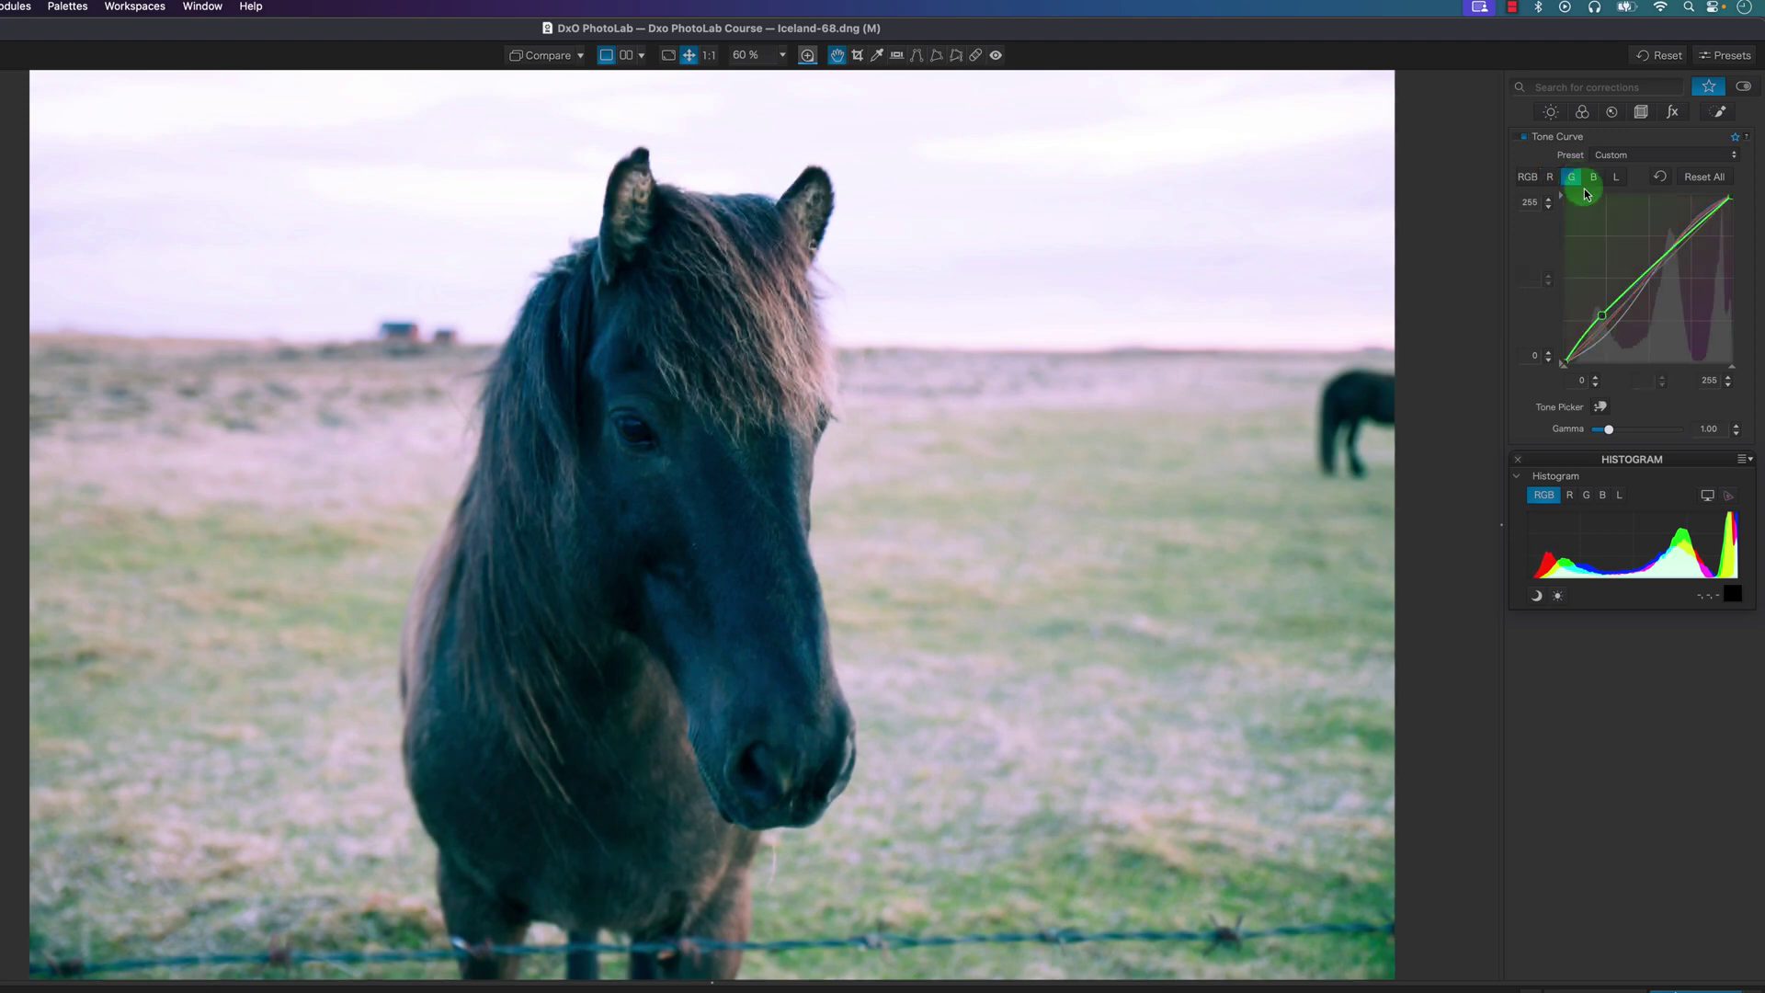
{"action": "left_click_drag", "start_coordinate": [1606, 321], "coordinate": [1606, 337]}
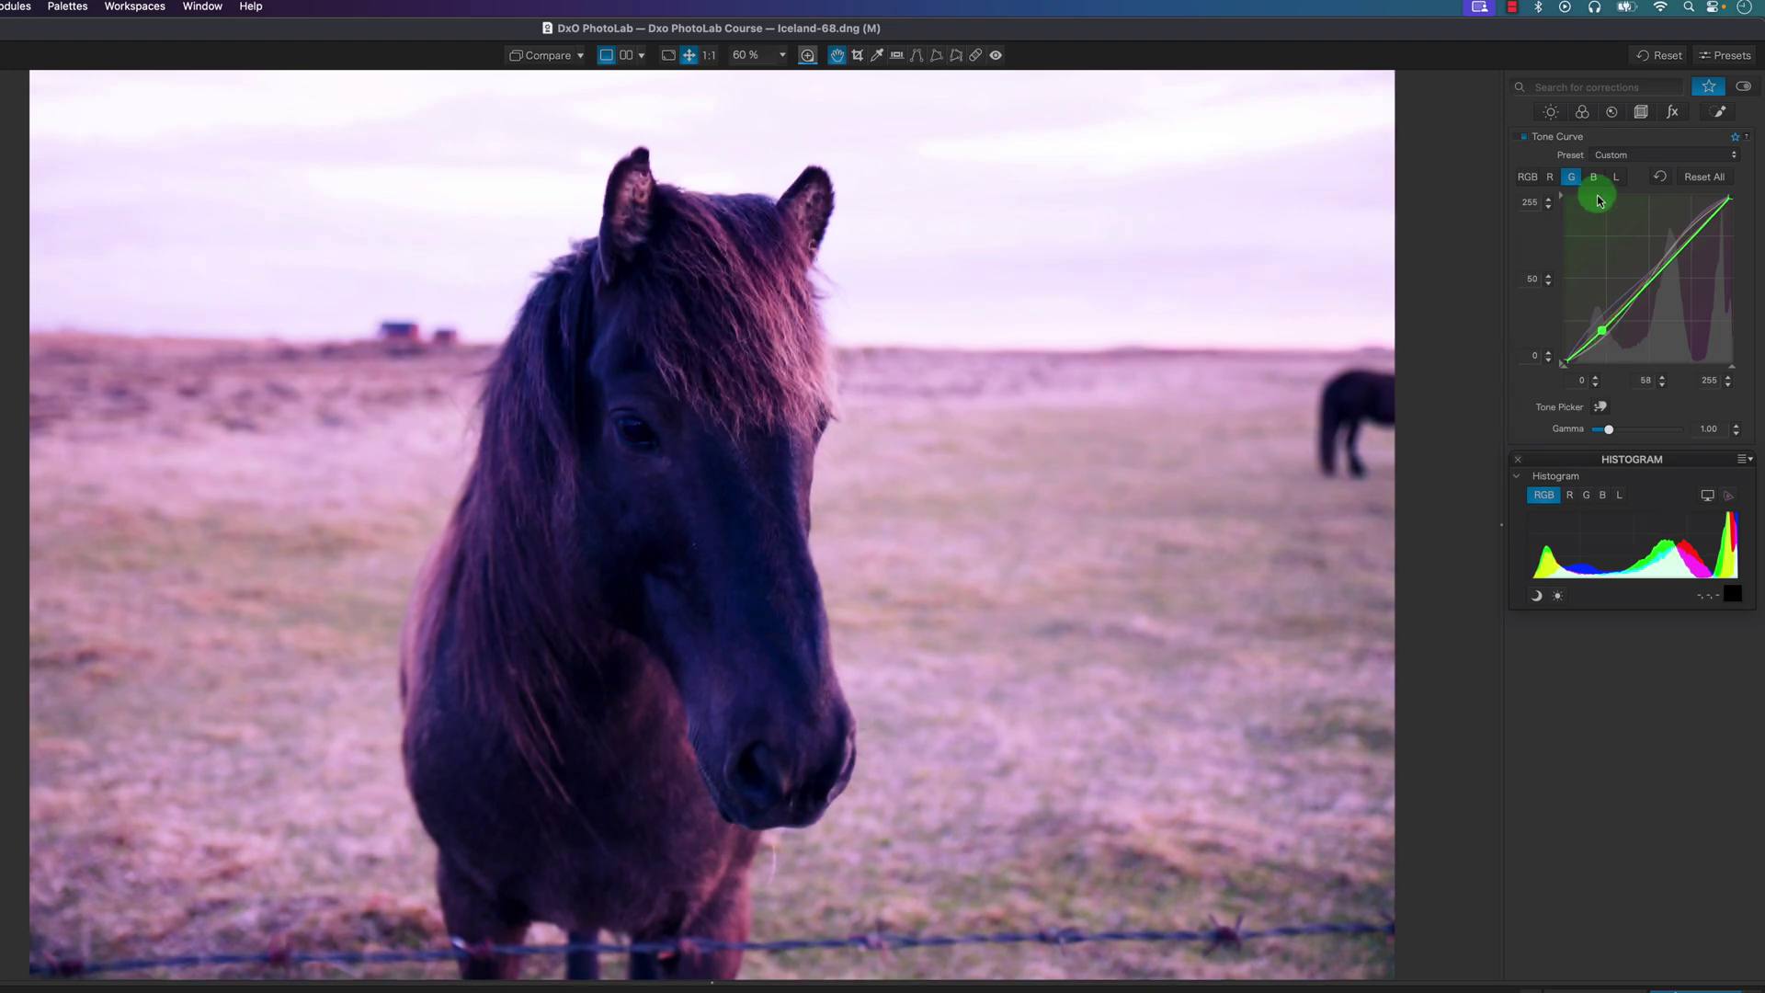
Remove the shadow point from the blue curve and move the red curve's shadow point to input 54, output 48.
{"action": "left_click", "coordinate": [1593, 177]}
{"action": "left_click_drag", "start_coordinate": [1594, 333], "coordinate": [1568, 211]}
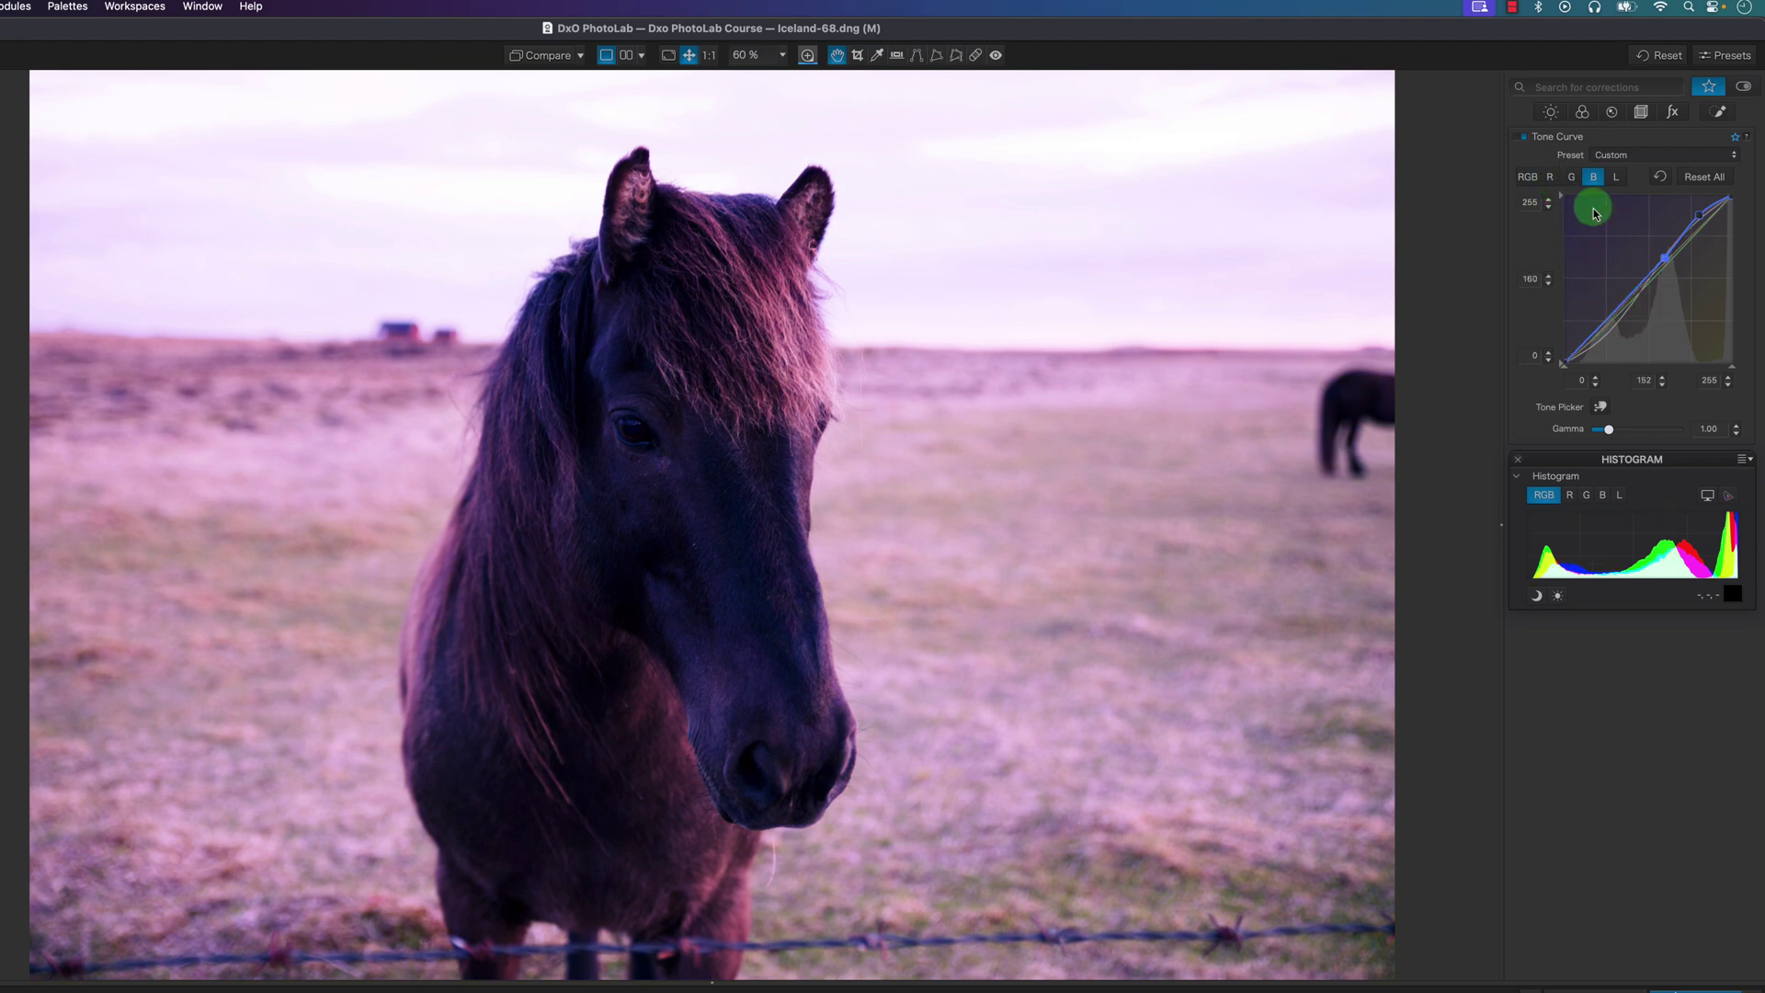
{"action": "left_click", "coordinate": [1550, 176]}
{"action": "left_click", "coordinate": [1600, 333]}
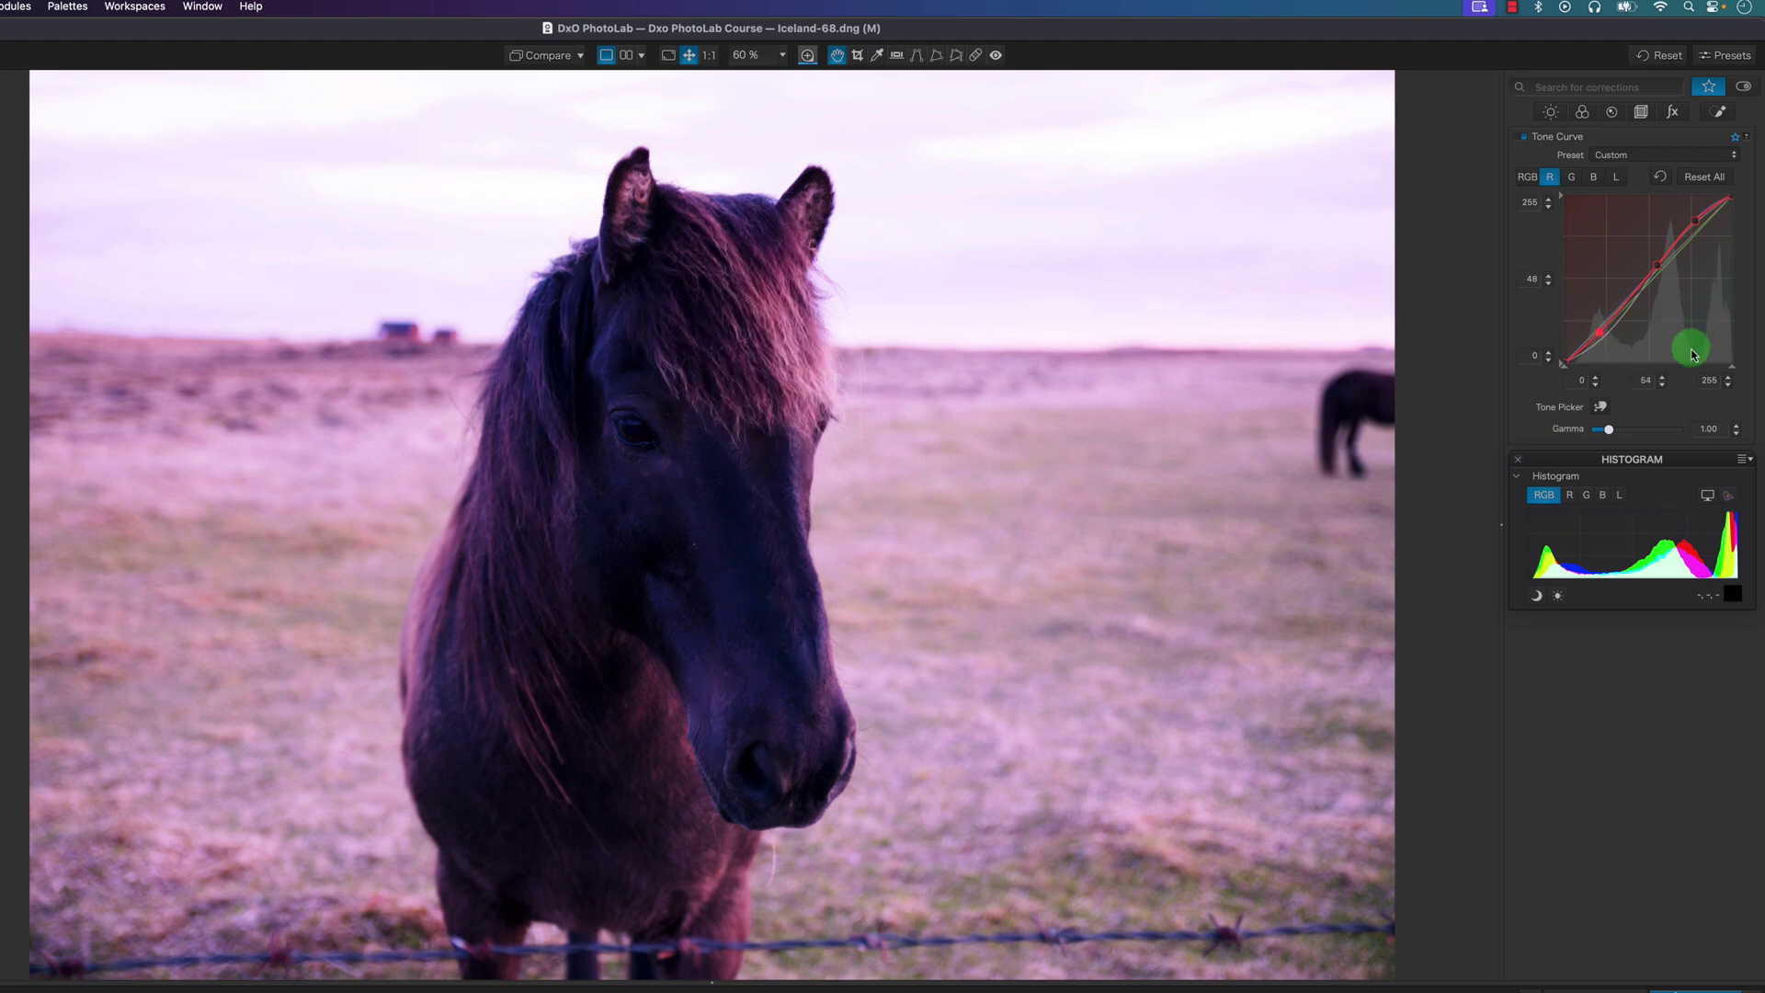
Review the green and blue curves and compare the horse photo without and with the Tone Curve correction.
{"action": "left_click", "coordinate": [1572, 176]}
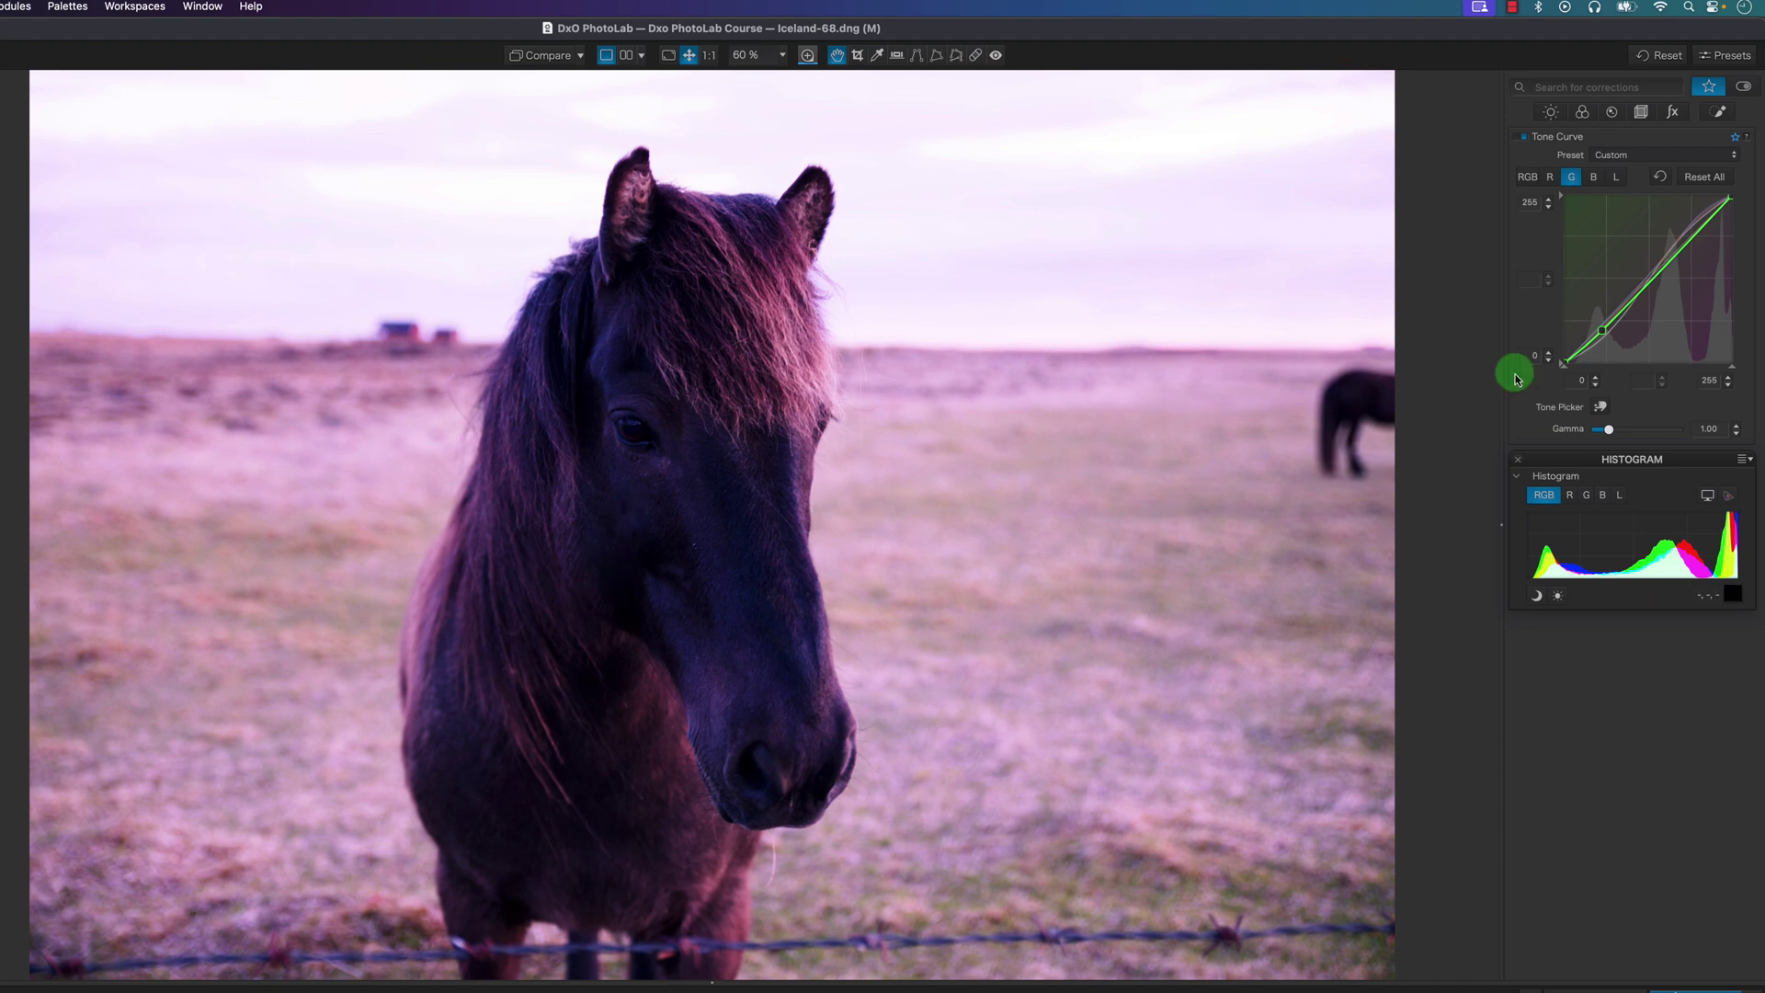
{"action": "left_click", "coordinate": [1594, 183]}
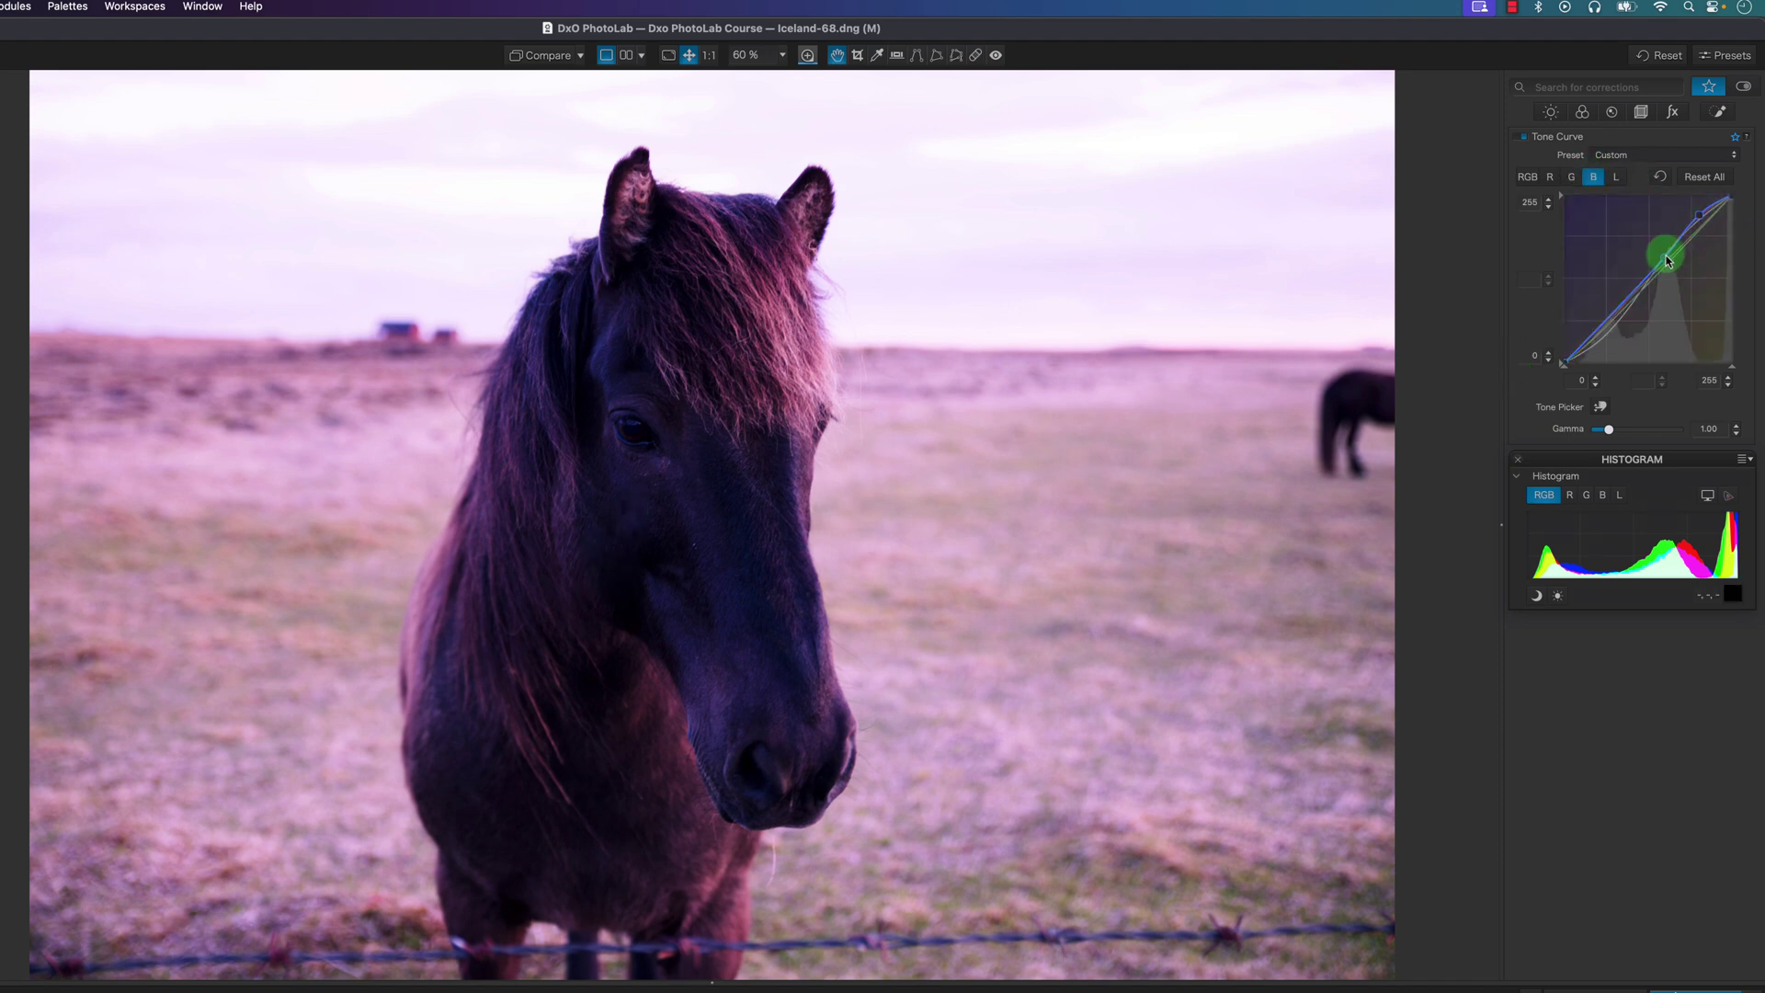
{"action": "left_click", "coordinate": [1526, 137]}
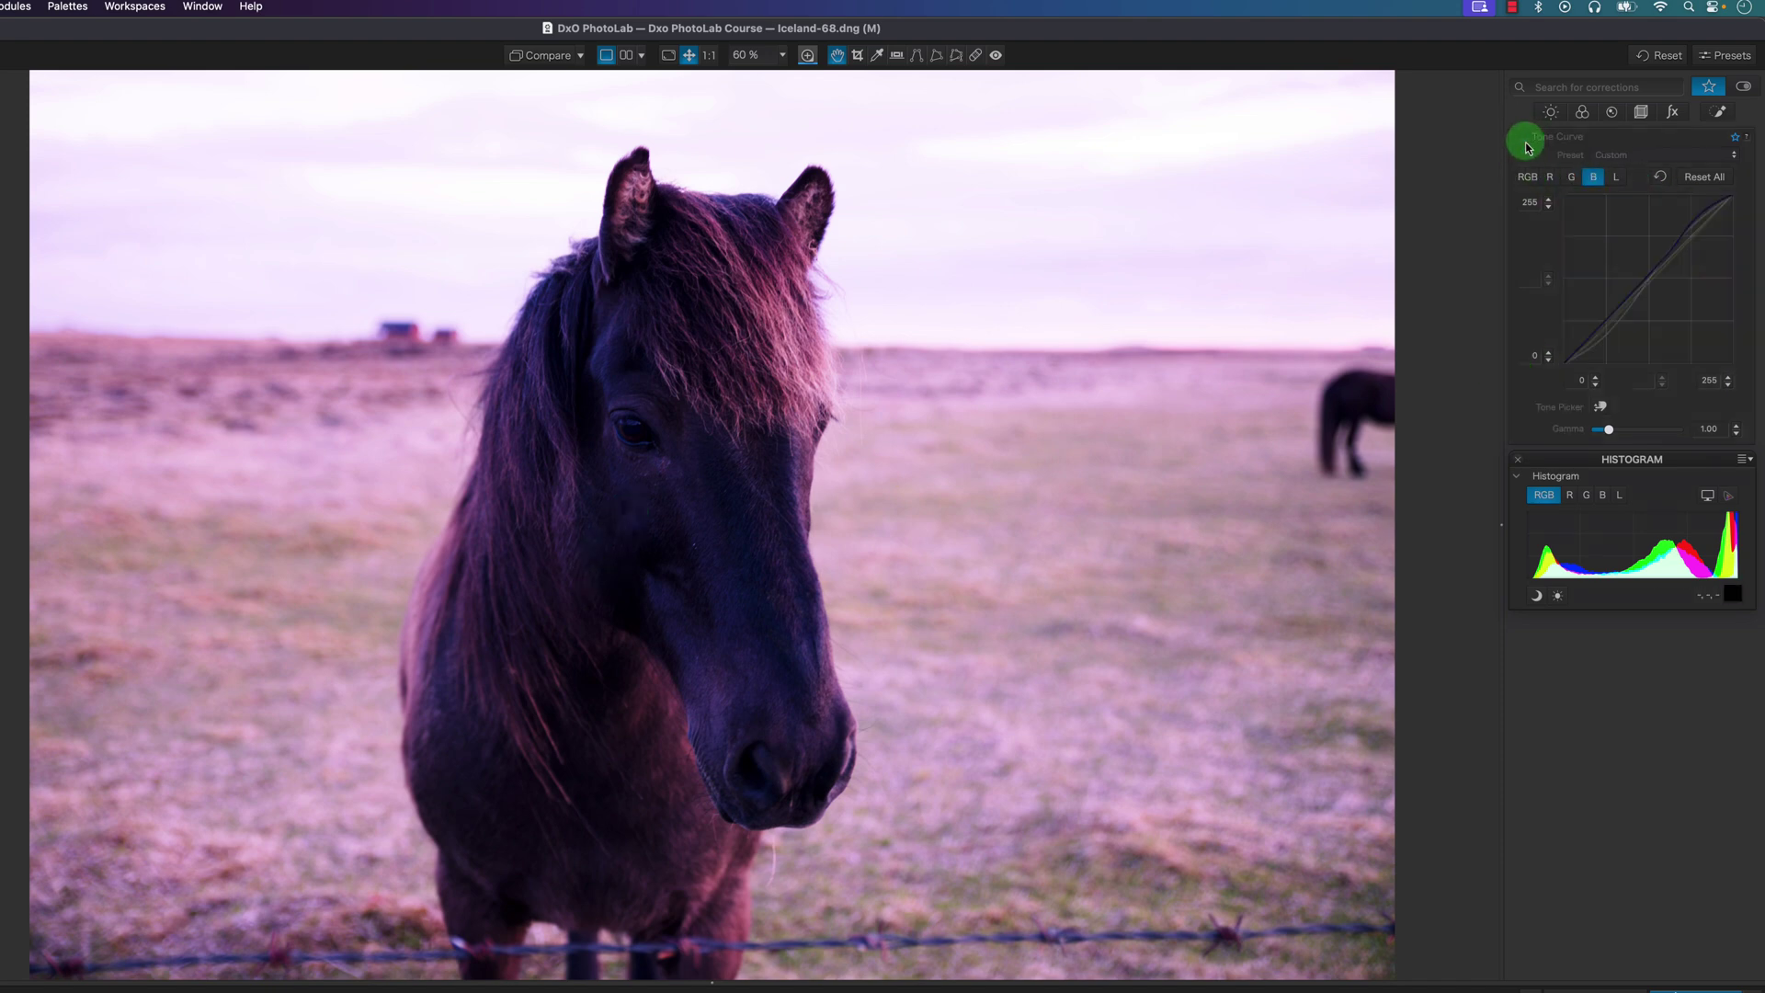
{"action": "left_click", "coordinate": [1526, 140]}
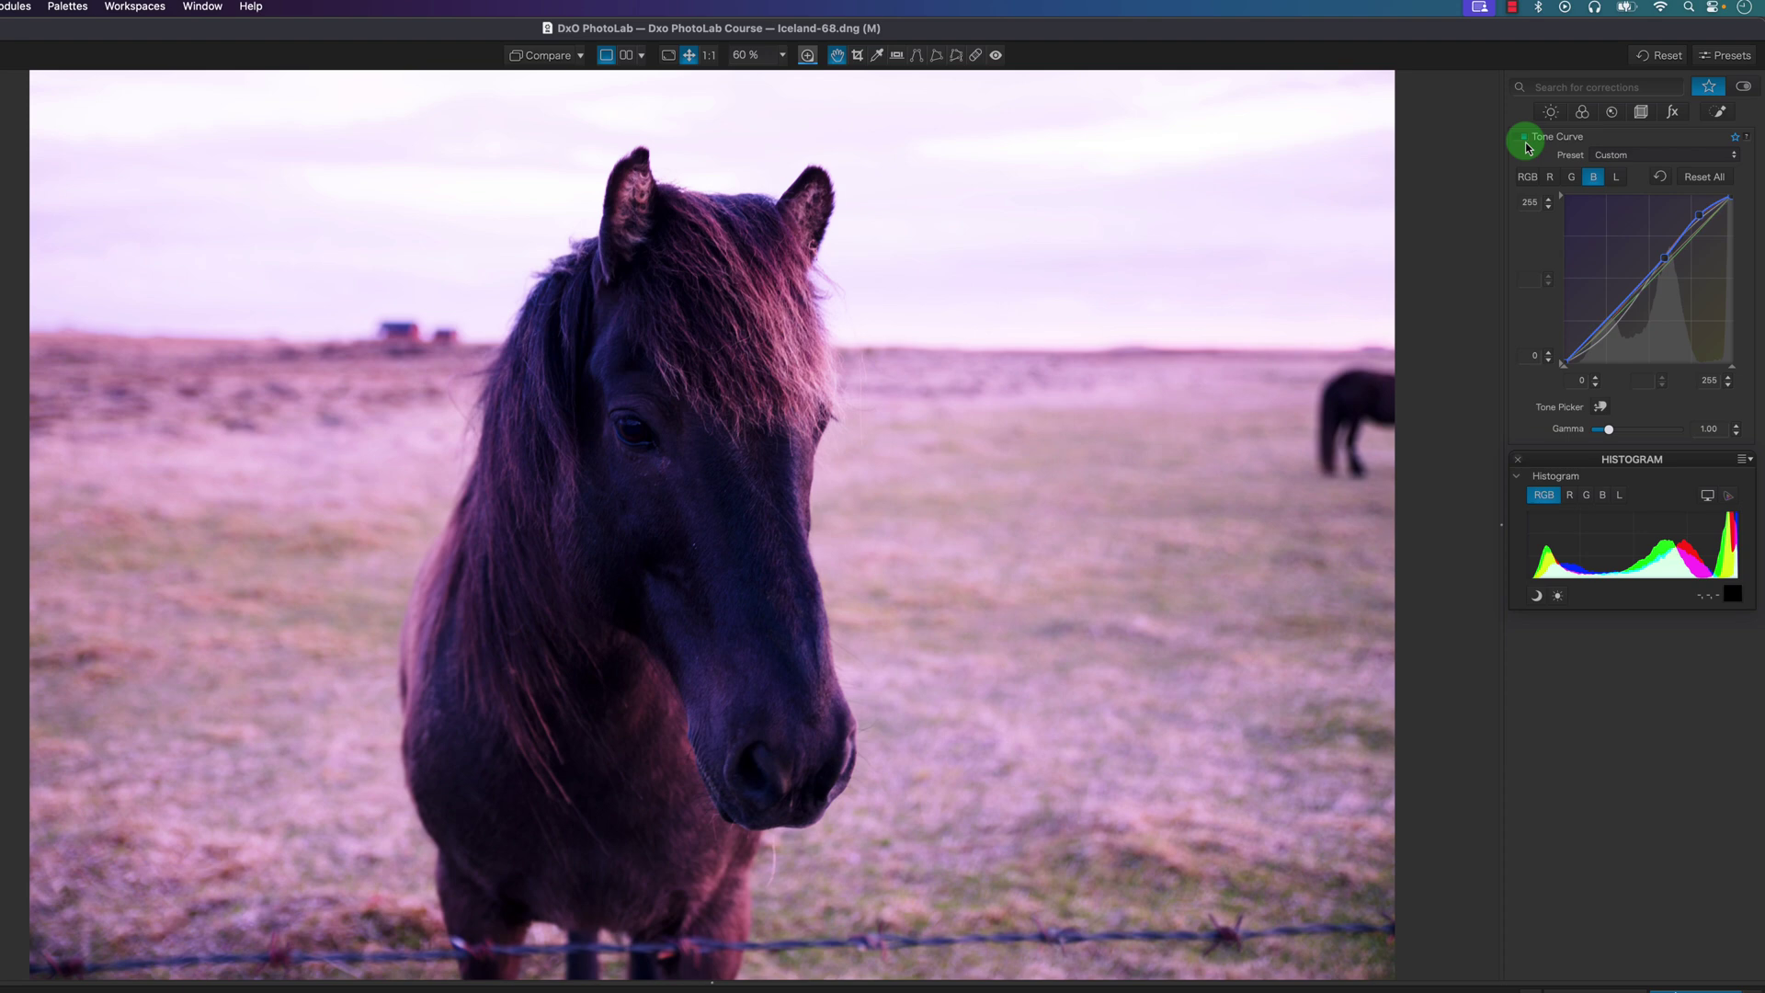
{"action": "left_click", "coordinate": [1526, 143]}
{"action": "left_click", "coordinate": [1527, 143]}
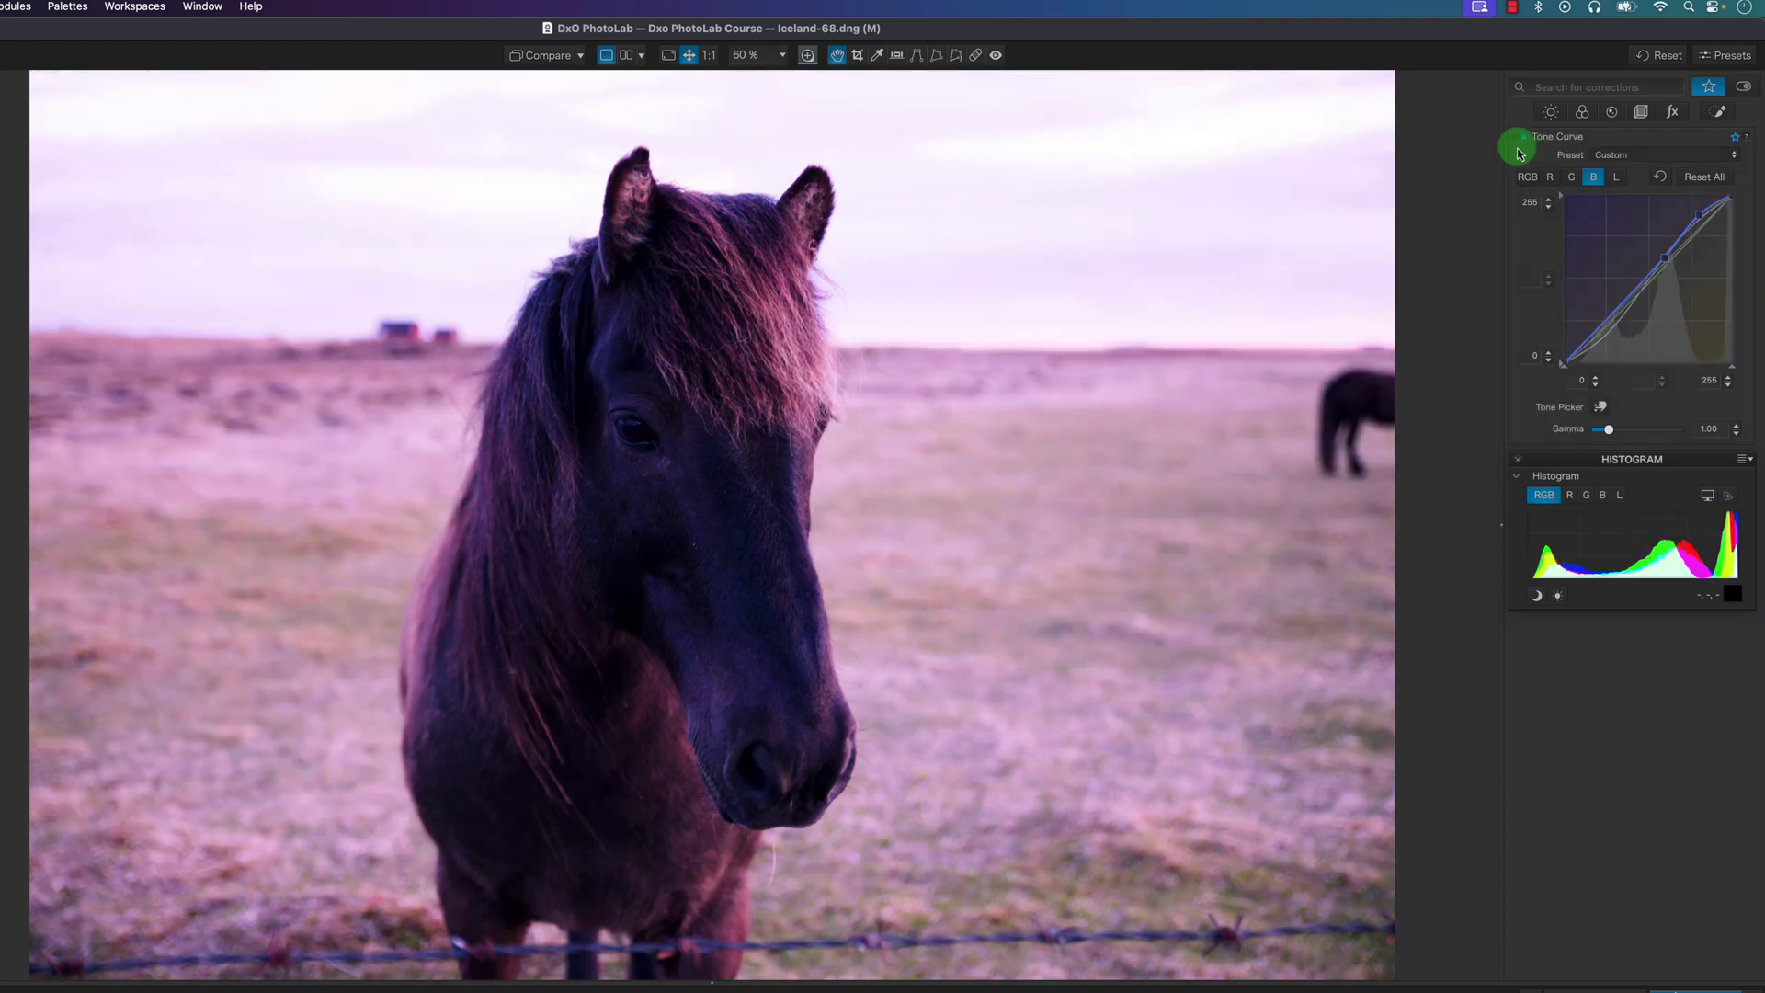